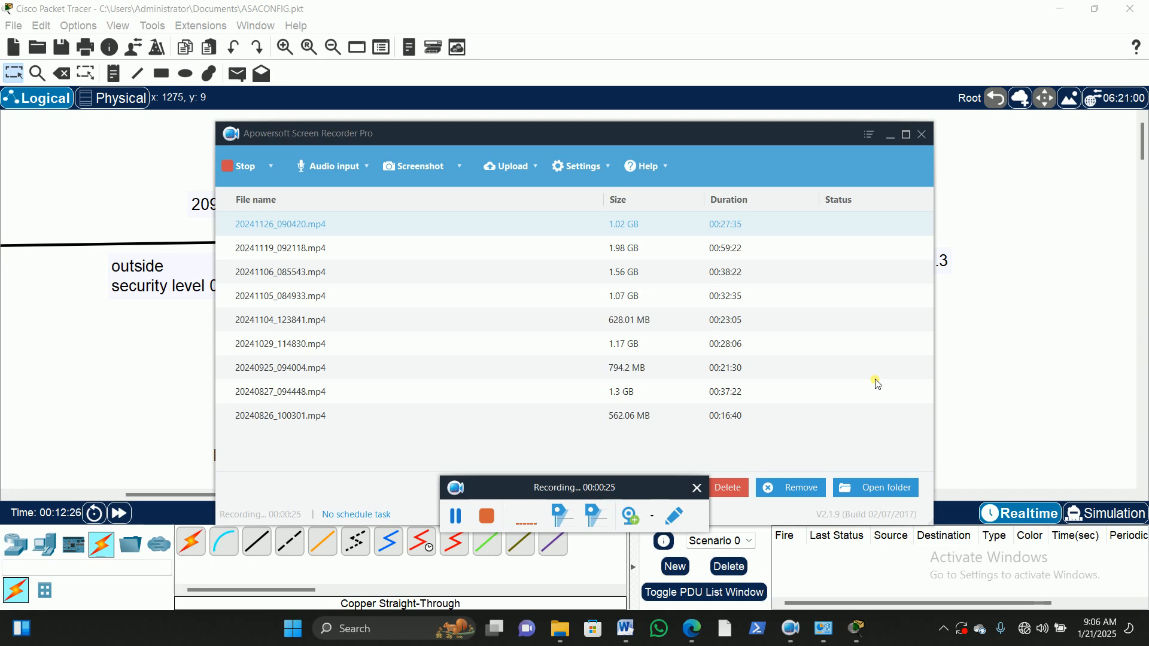
Step: Examine the whole ASA firewall topology, from the BFR1 router to the inside PCs and the DMZ servers
{"action": "left_click", "coordinate": [891, 136]}
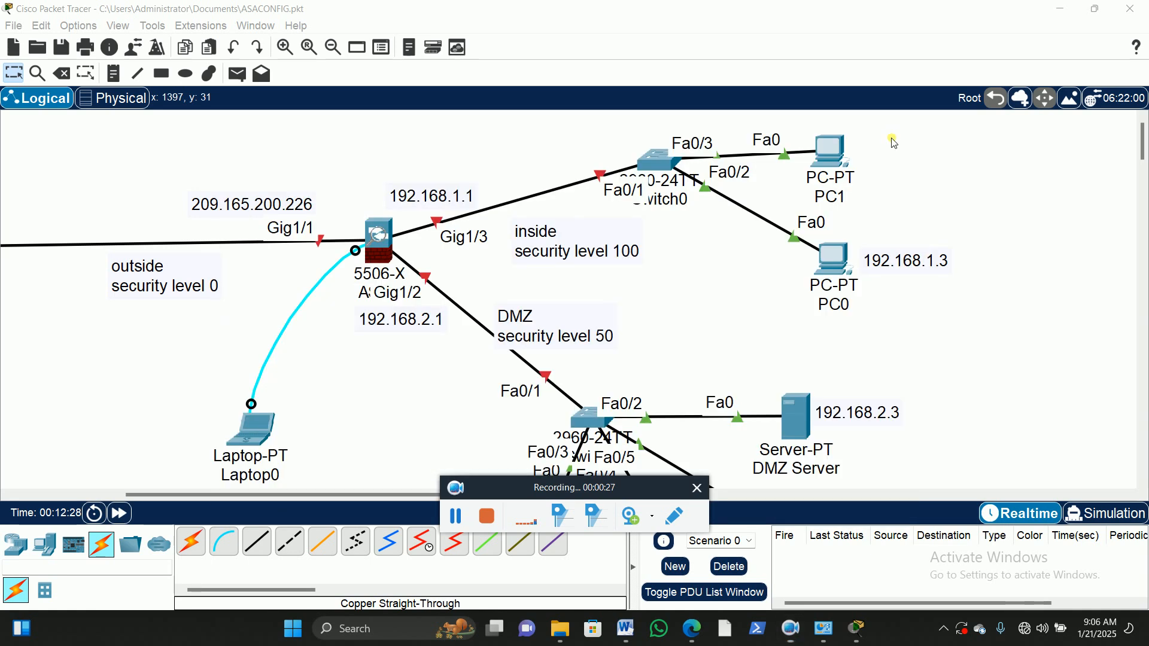
{"action": "left_click_drag", "start_coordinate": [571, 494], "coordinate": [527, 583]}
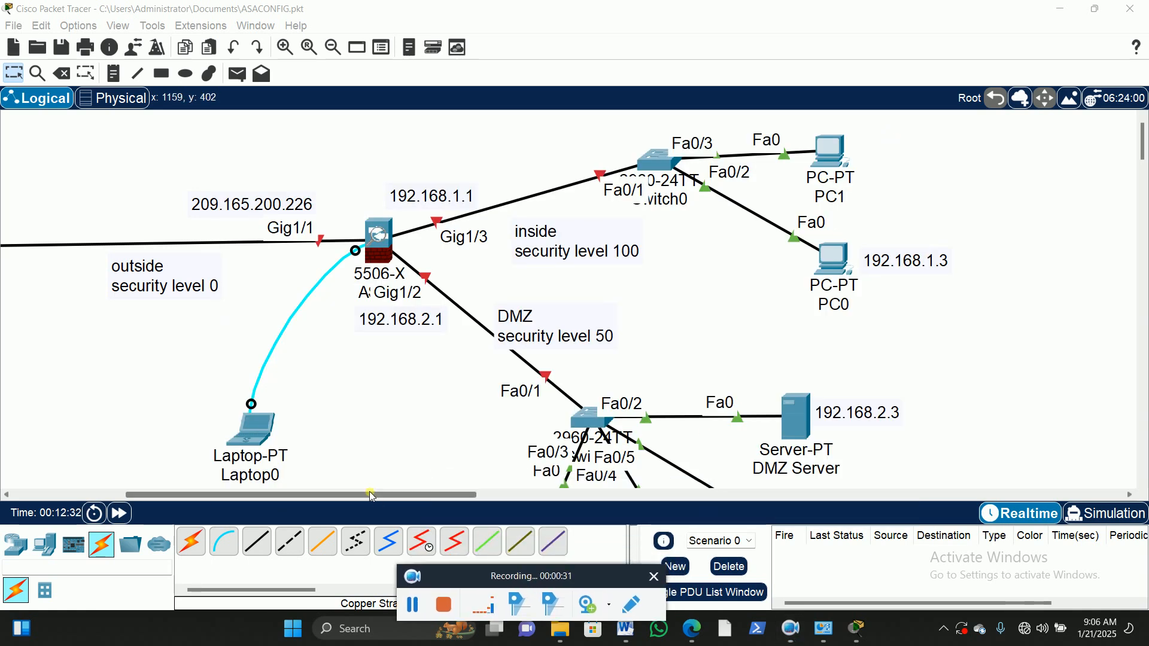
{"action": "left_click_drag", "start_coordinate": [372, 494], "coordinate": [297, 497]}
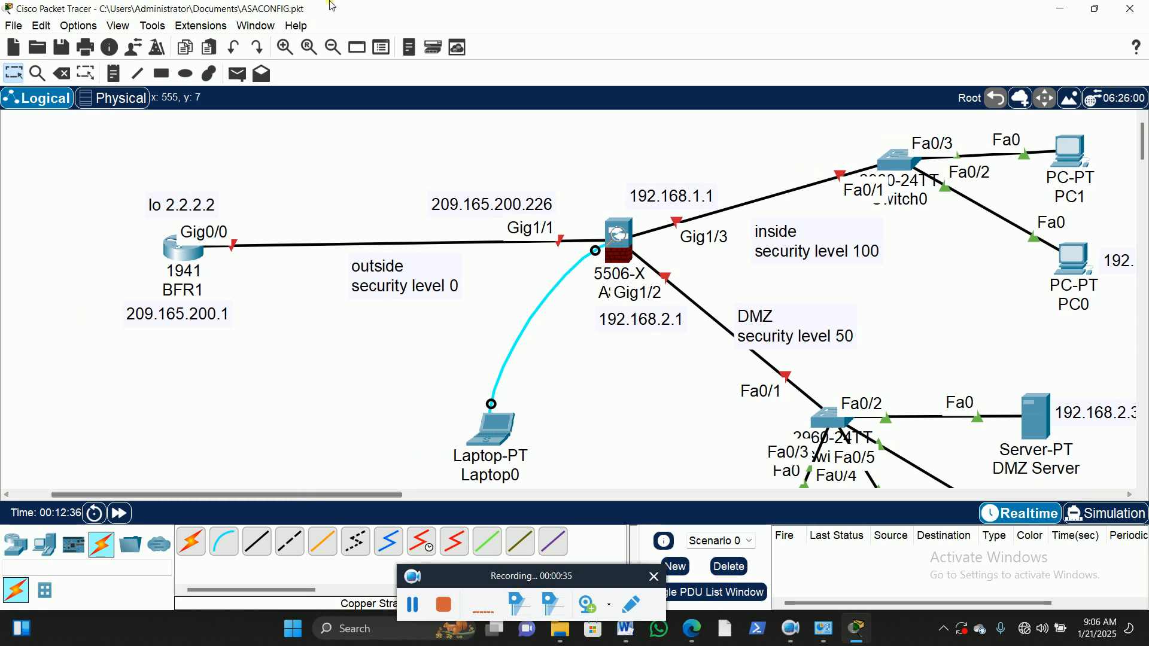
{"action": "left_click", "coordinate": [333, 47]}
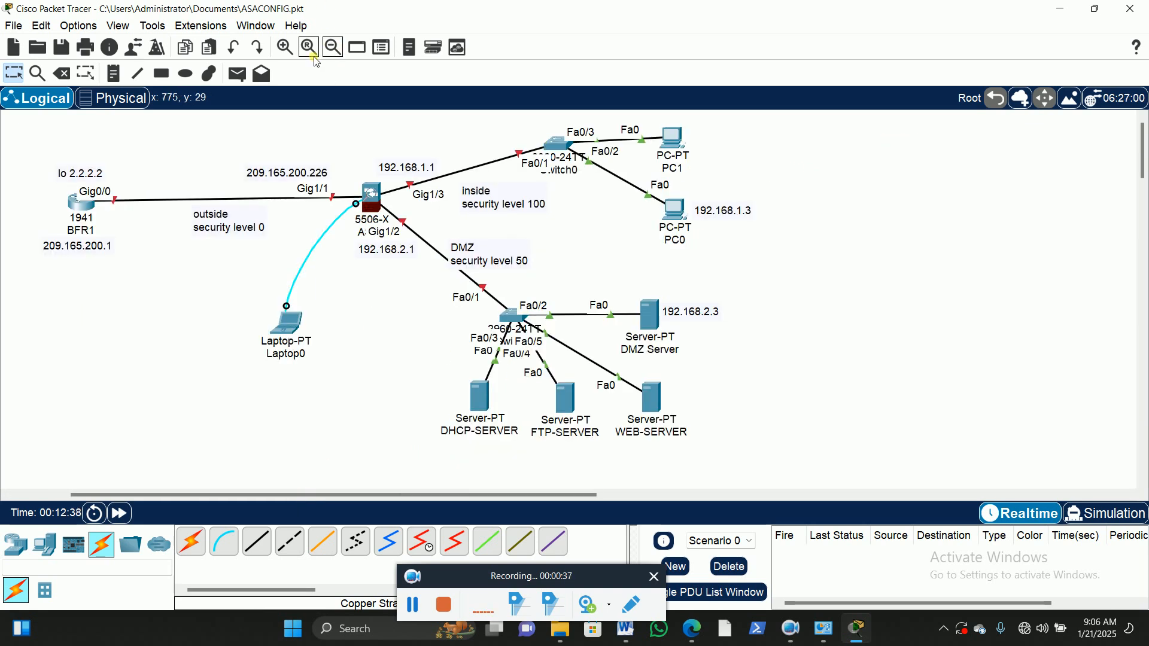
{"action": "left_click", "coordinate": [285, 46]}
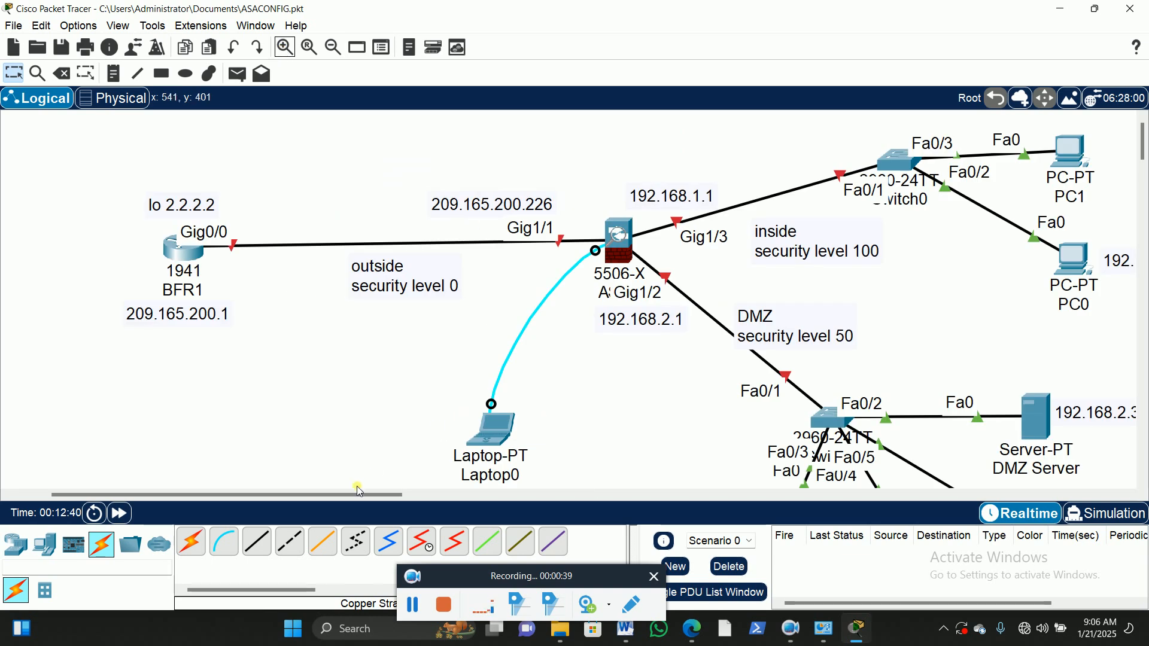
{"action": "left_click_drag", "start_coordinate": [358, 497], "coordinate": [399, 498]}
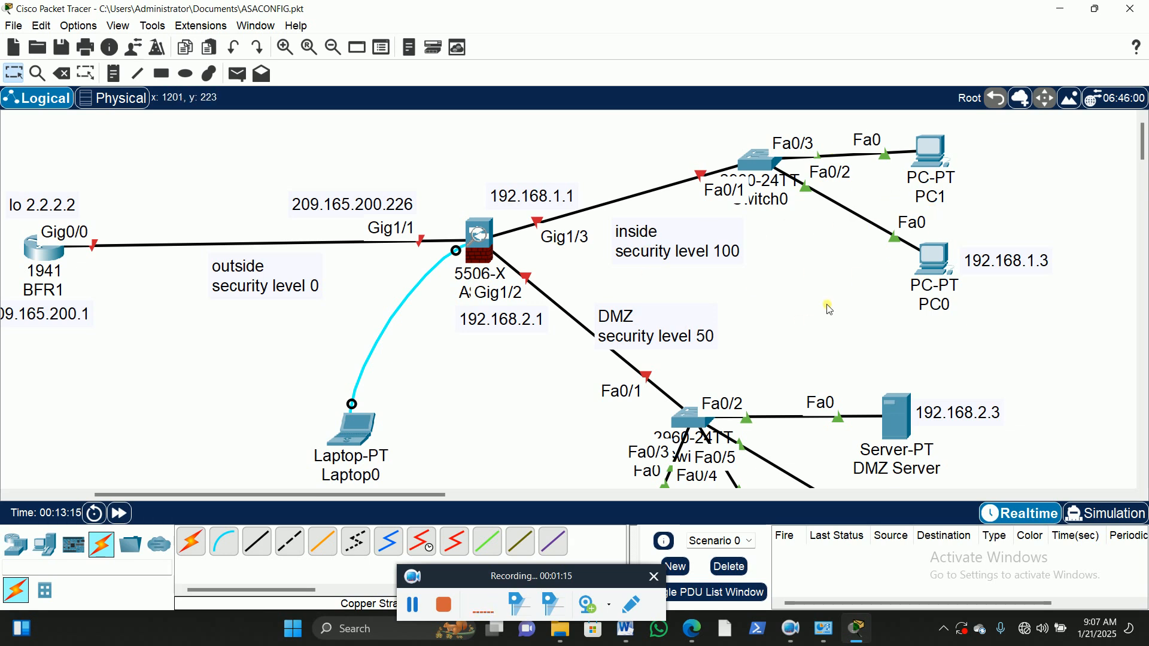
{"action": "scroll", "coordinate": [829, 308], "scroll_direction": "down", "scroll_amount": 3}
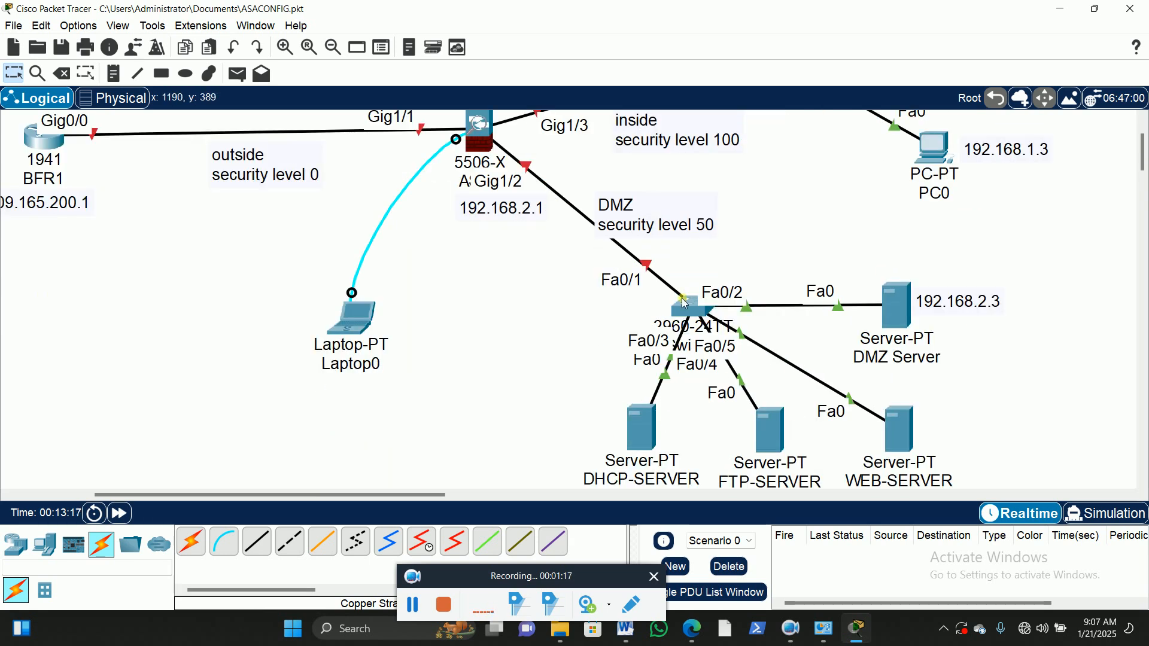
{"action": "scroll", "coordinate": [803, 413], "scroll_direction": "down", "scroll_amount": 1}
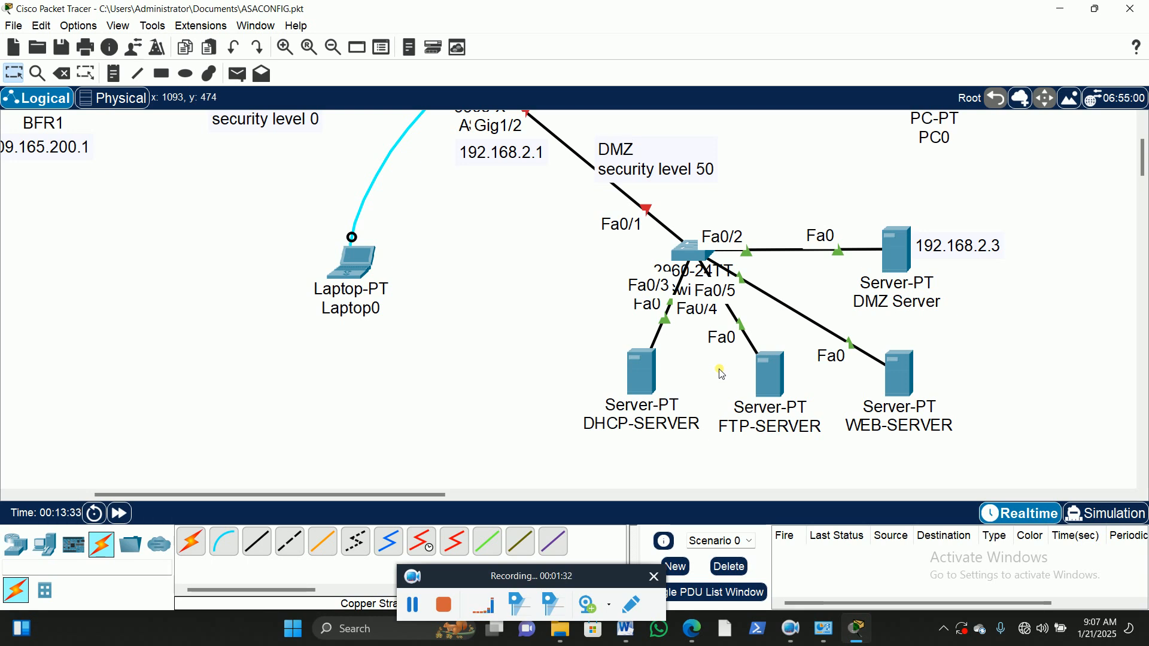
{"action": "scroll", "coordinate": [724, 377], "scroll_direction": "up", "scroll_amount": 3}
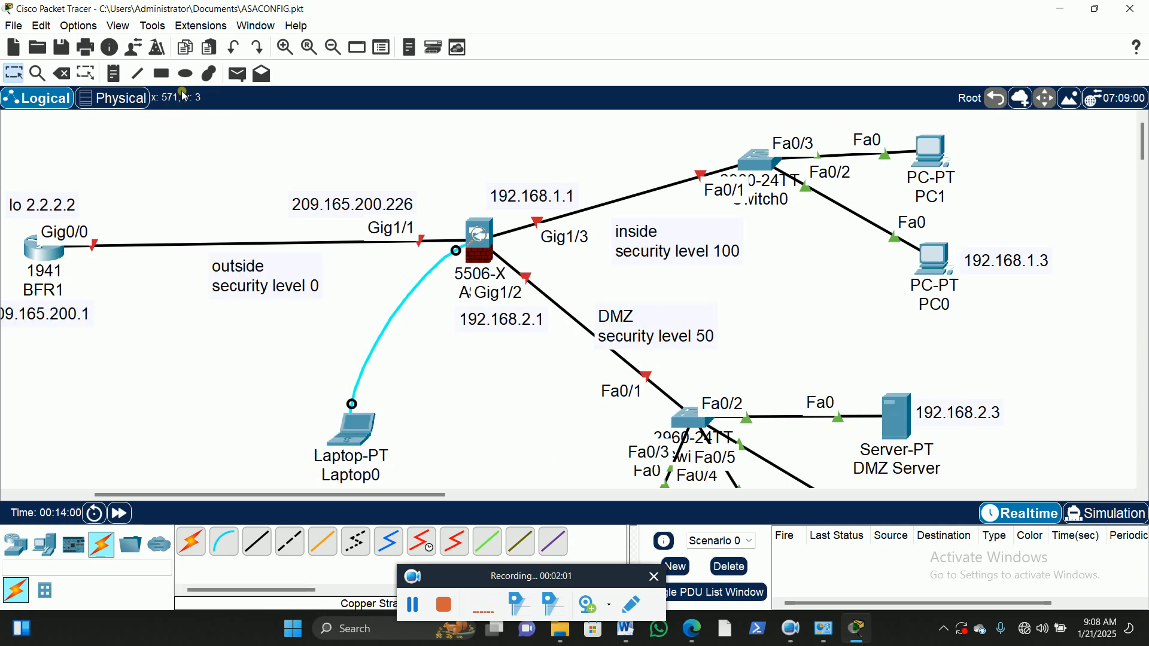
Step: Draw a green-filled rectangle with a black outline around Switch0, PC1 and PC0 in the inside network
{"action": "left_click", "coordinate": [161, 74]}
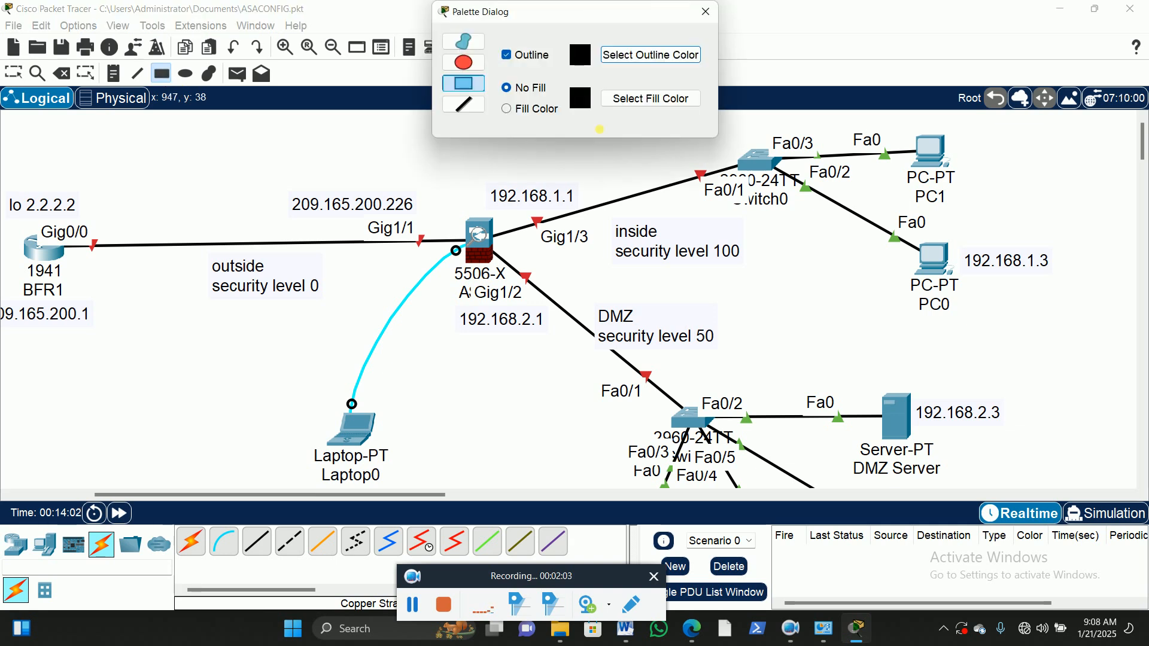
{"action": "left_click", "coordinate": [508, 109]}
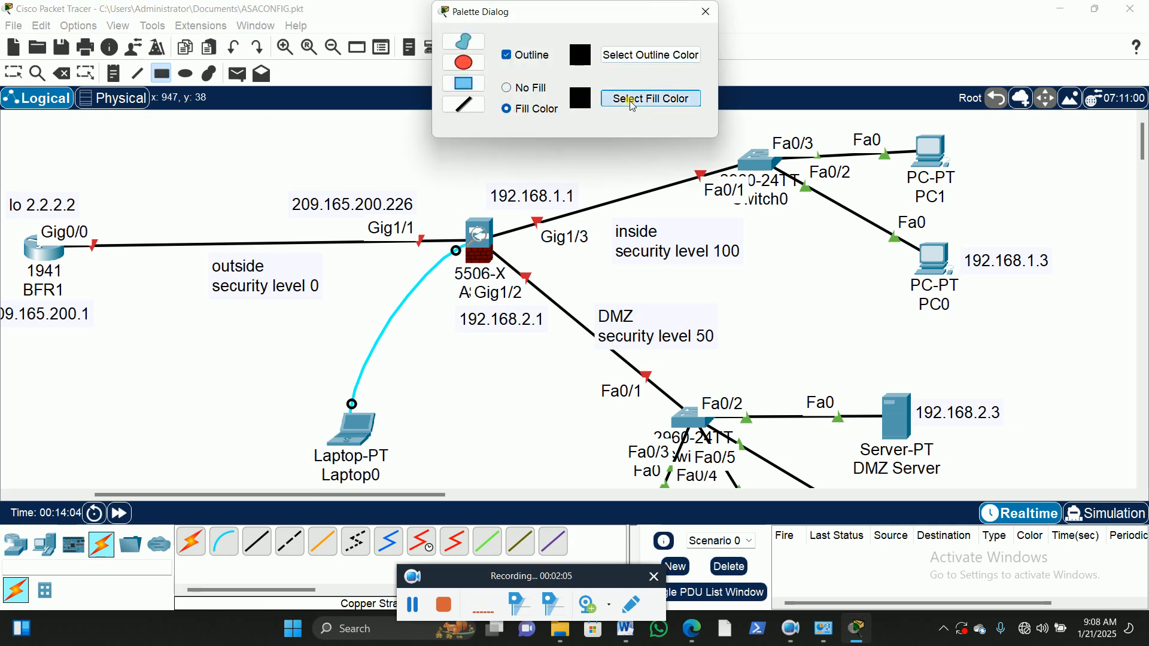
{"action": "left_click", "coordinate": [625, 99]}
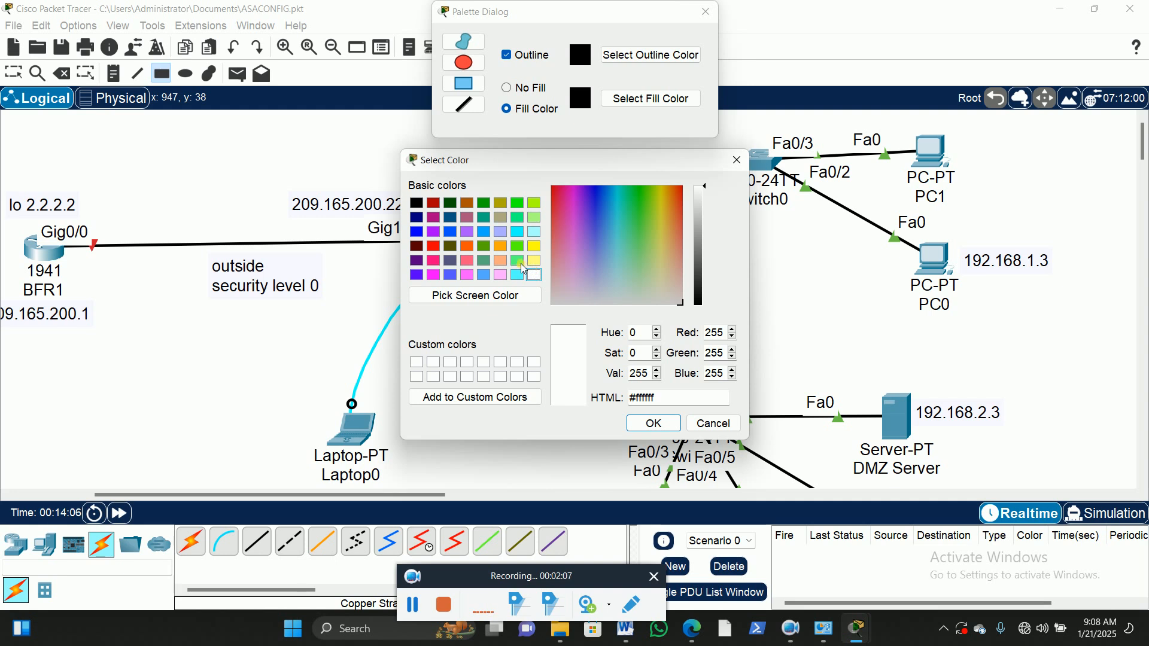
{"action": "left_click", "coordinate": [517, 261]}
{"action": "left_click", "coordinate": [654, 424]}
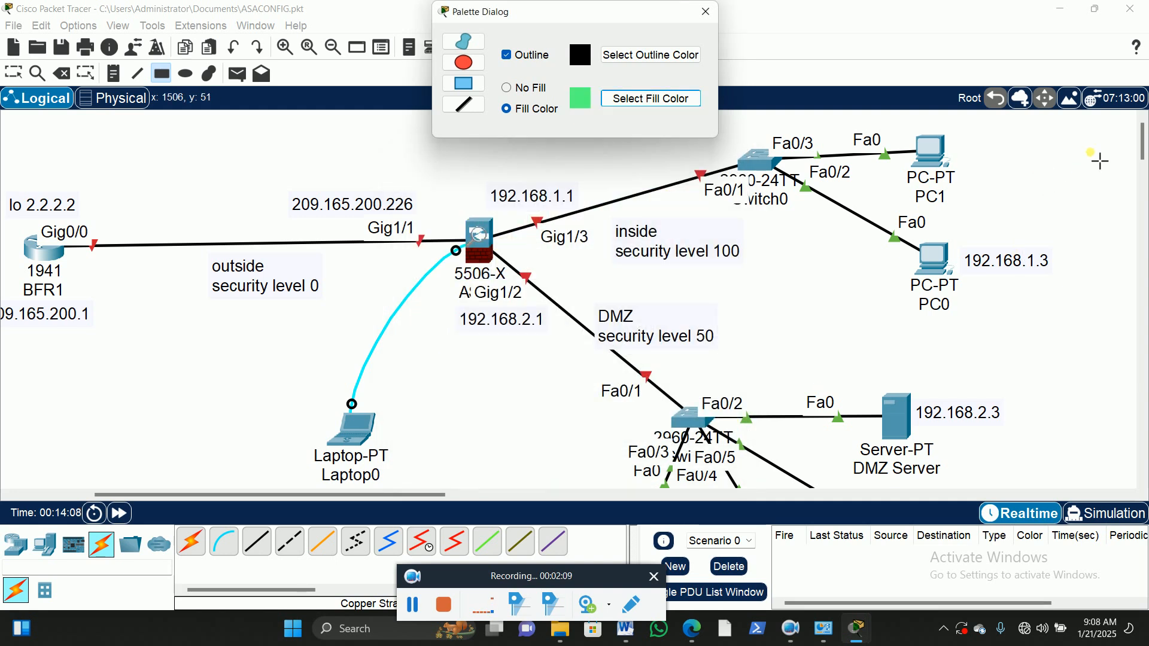
{"action": "left_click_drag", "start_coordinate": [1081, 125], "coordinate": [713, 322]}
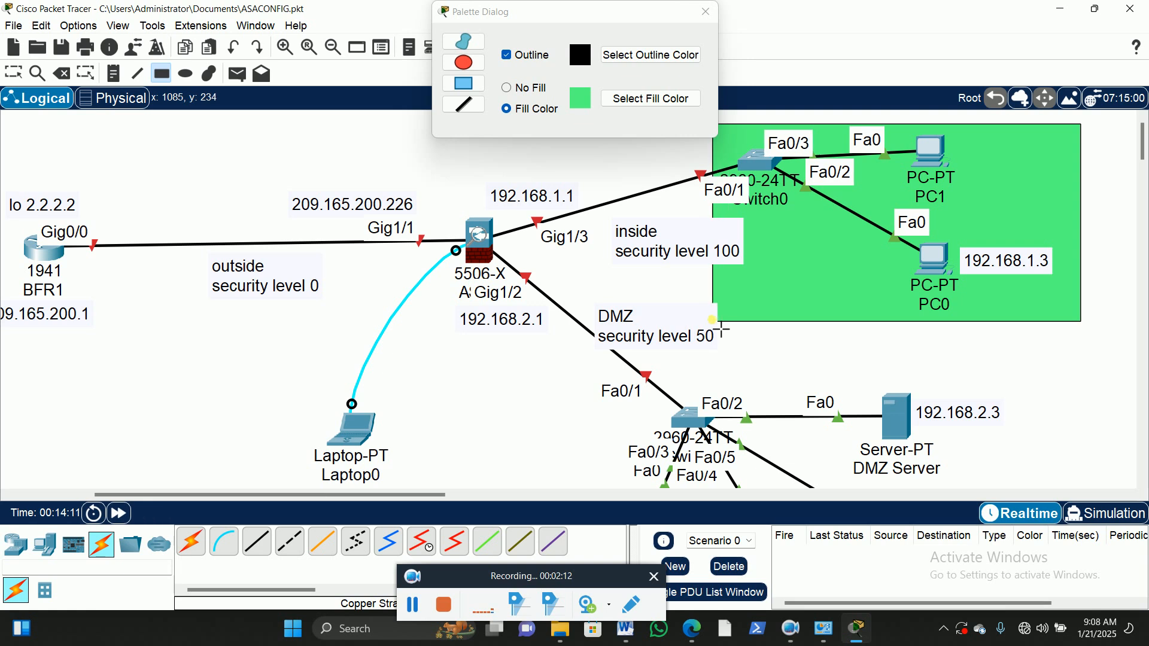
Step: Draw a cyan-filled rectangle over the DMZ switch and its servers, and close the drawing palette
{"action": "left_click", "coordinate": [632, 99]}
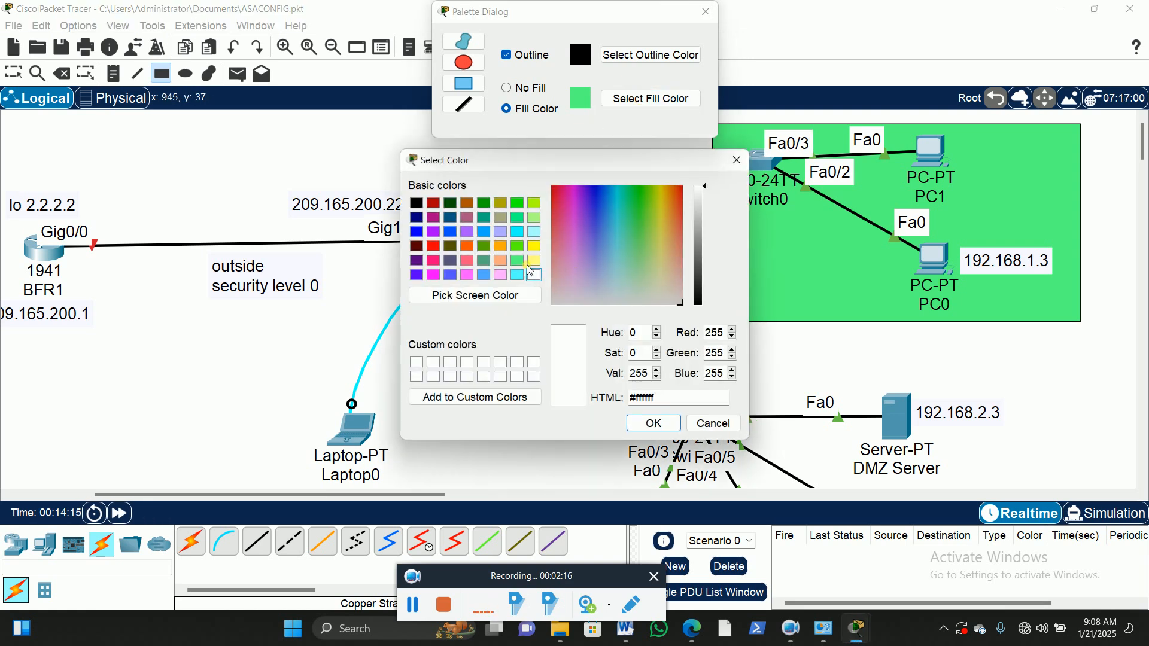
{"action": "left_click", "coordinate": [520, 234]}
{"action": "left_click", "coordinate": [654, 423]}
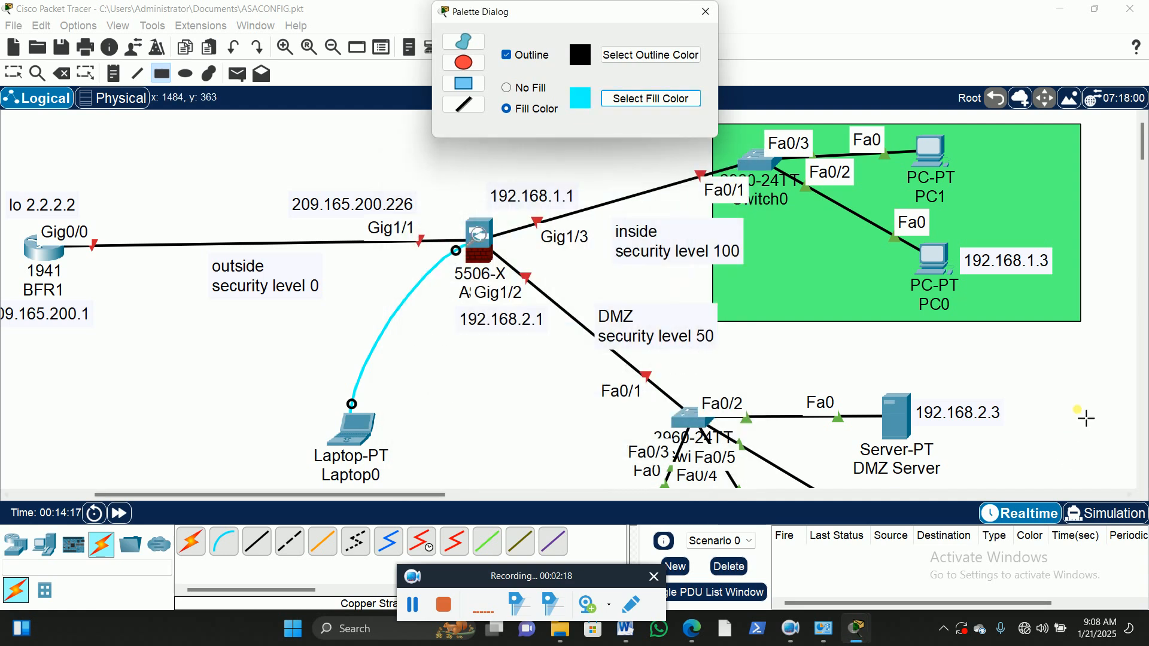
{"action": "left_click_drag", "start_coordinate": [1072, 371], "coordinate": [644, 488]}
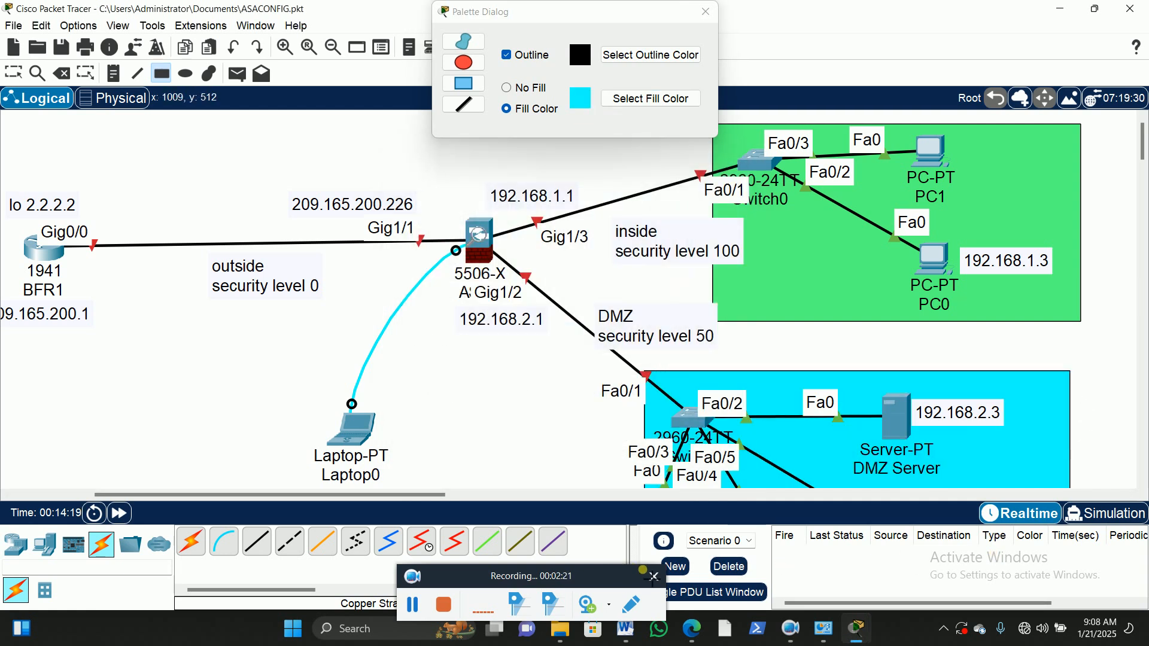
{"action": "left_click", "coordinate": [706, 12]}
{"action": "left_click", "coordinate": [13, 73]}
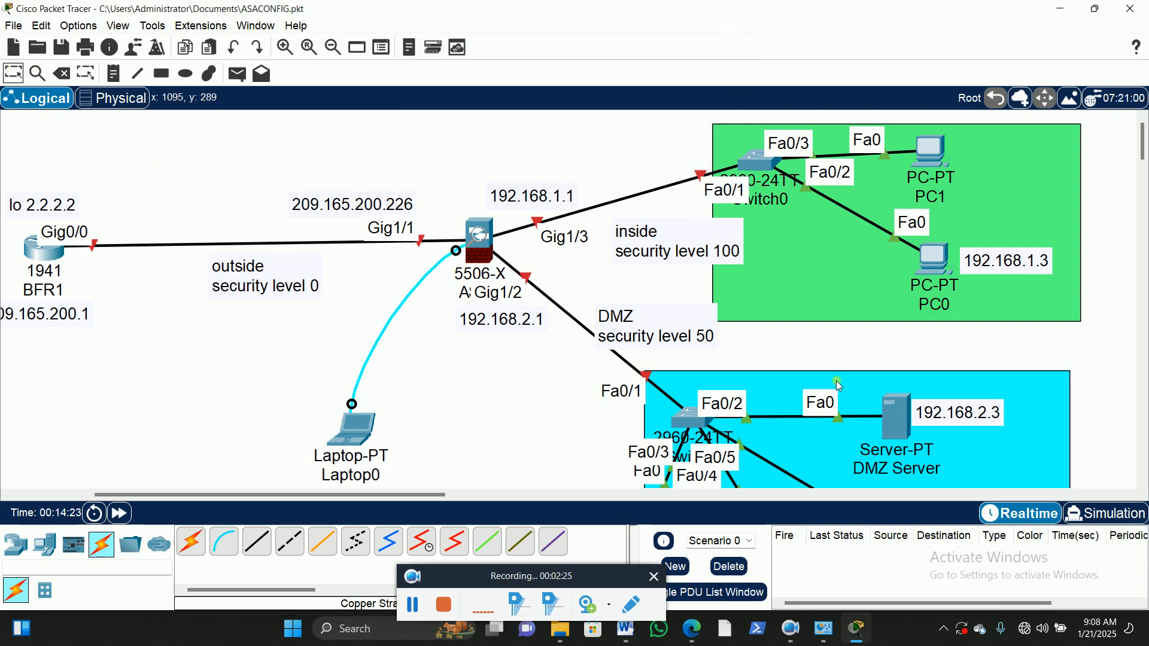
Step: Move the "inside security level 100" label into the green rectangle, below Switch0
{"action": "left_click", "coordinate": [677, 240]}
{"action": "left_click_drag", "start_coordinate": [676, 241], "coordinate": [806, 257]}
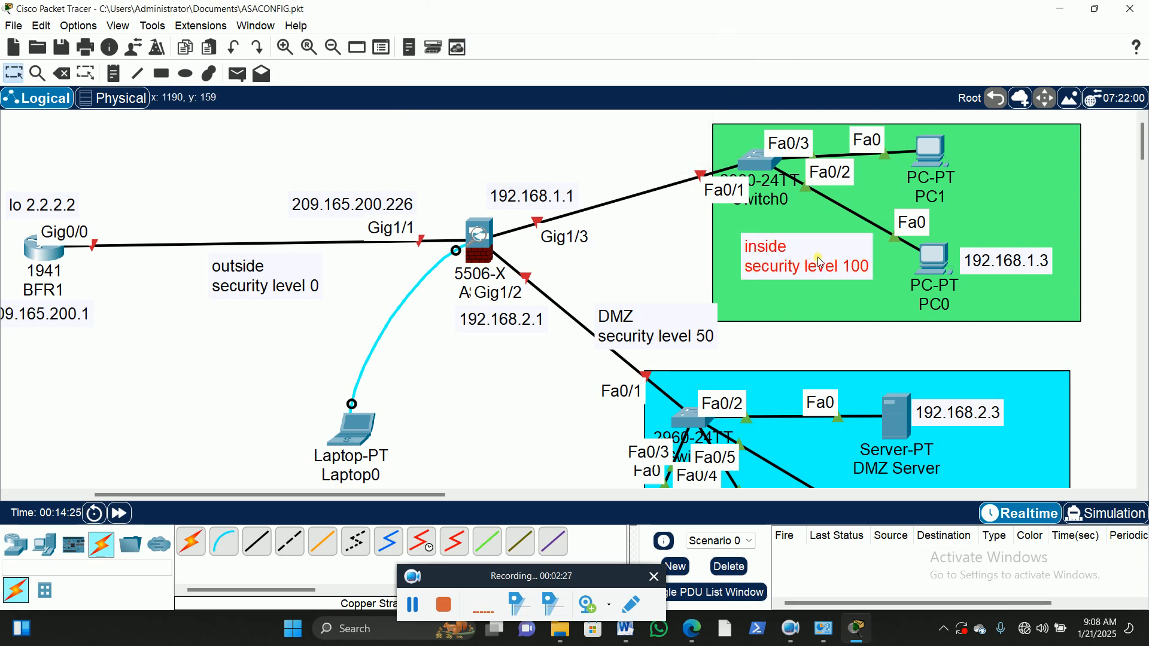
{"action": "left_click", "coordinate": [1126, 180]}
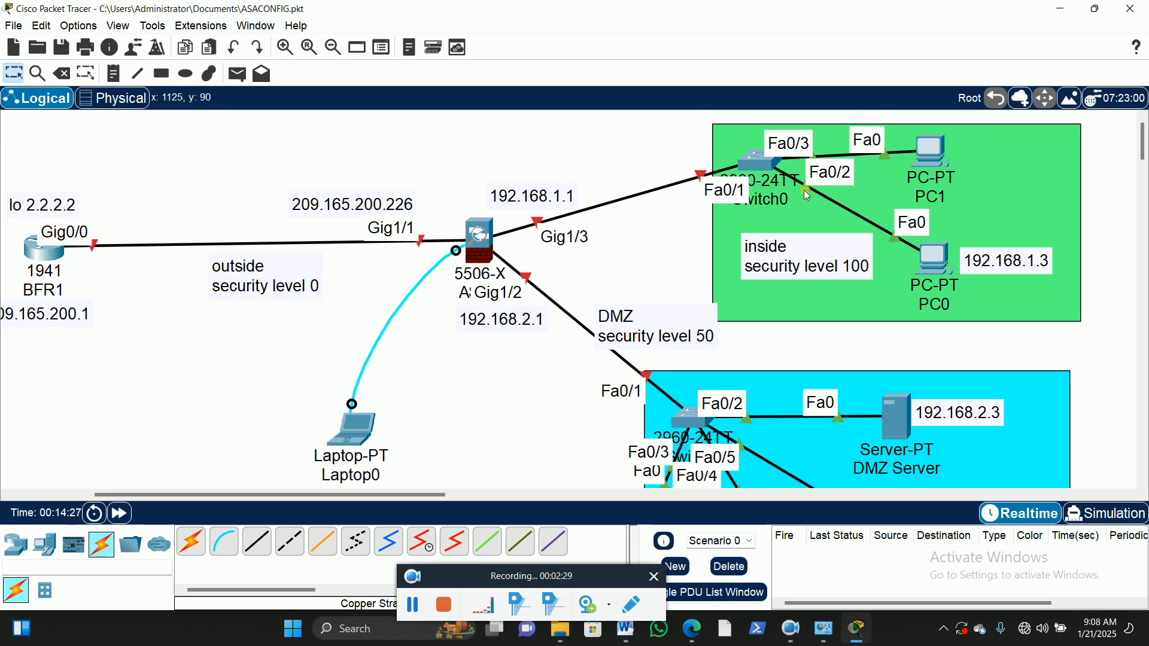
Step: Add a text note reading "LAN" inside the green rectangle, beside PC1
{"action": "left_click", "coordinate": [114, 75]}
{"action": "left_click", "coordinate": [989, 192]}
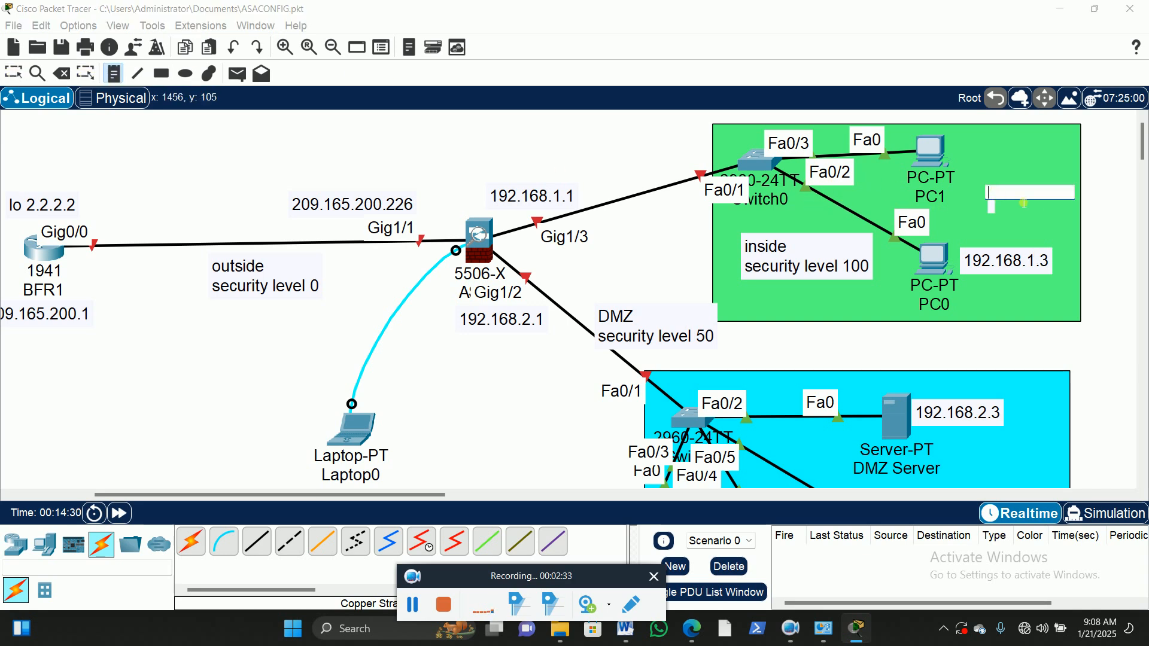
{"action": "type", "text": "LAN"}
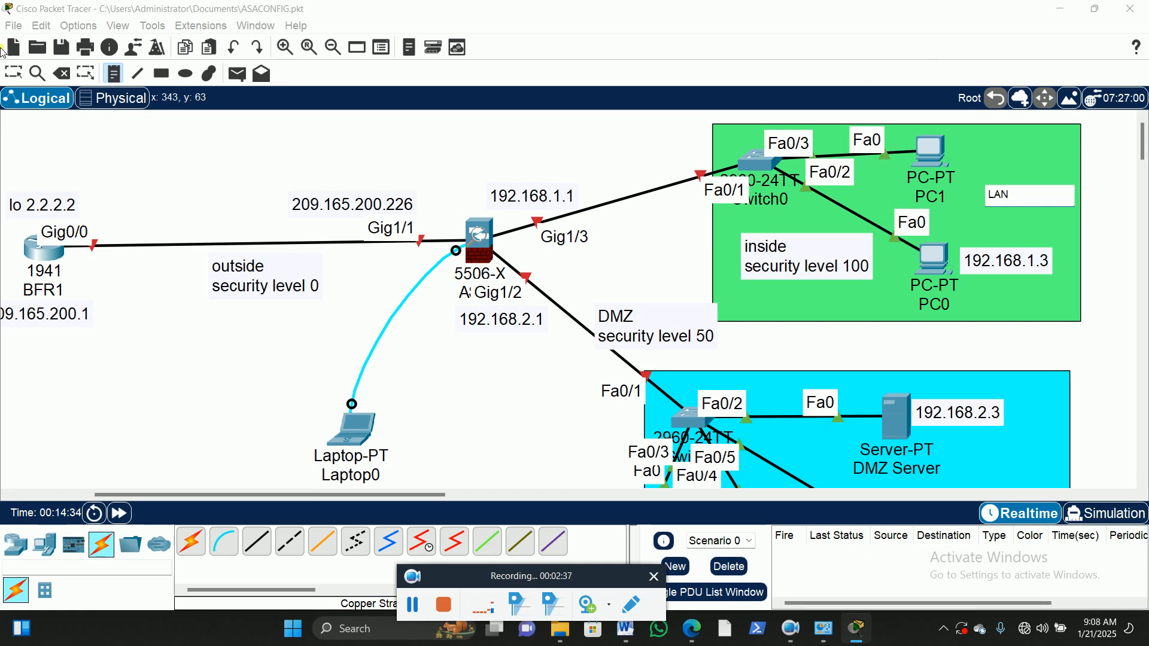
{"action": "left_click", "coordinate": [14, 73]}
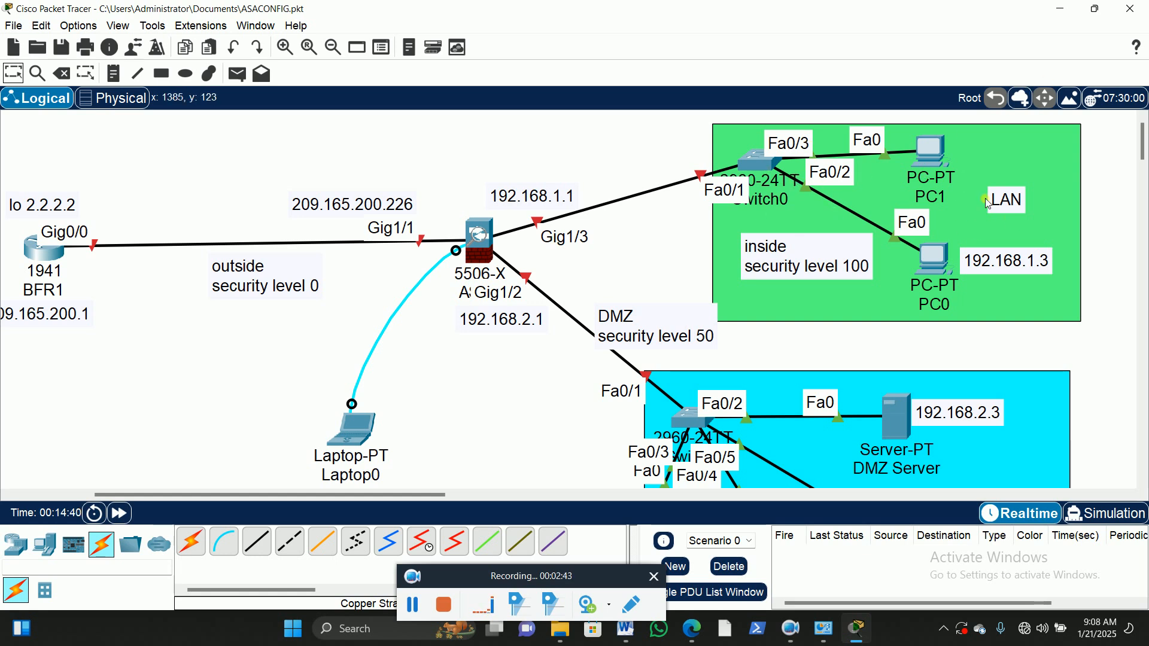
Step: Shift the cyan rectangle so that it covers the DMZ switch and all four servers
{"action": "scroll", "coordinate": [878, 249], "scroll_direction": "down", "scroll_amount": 3}
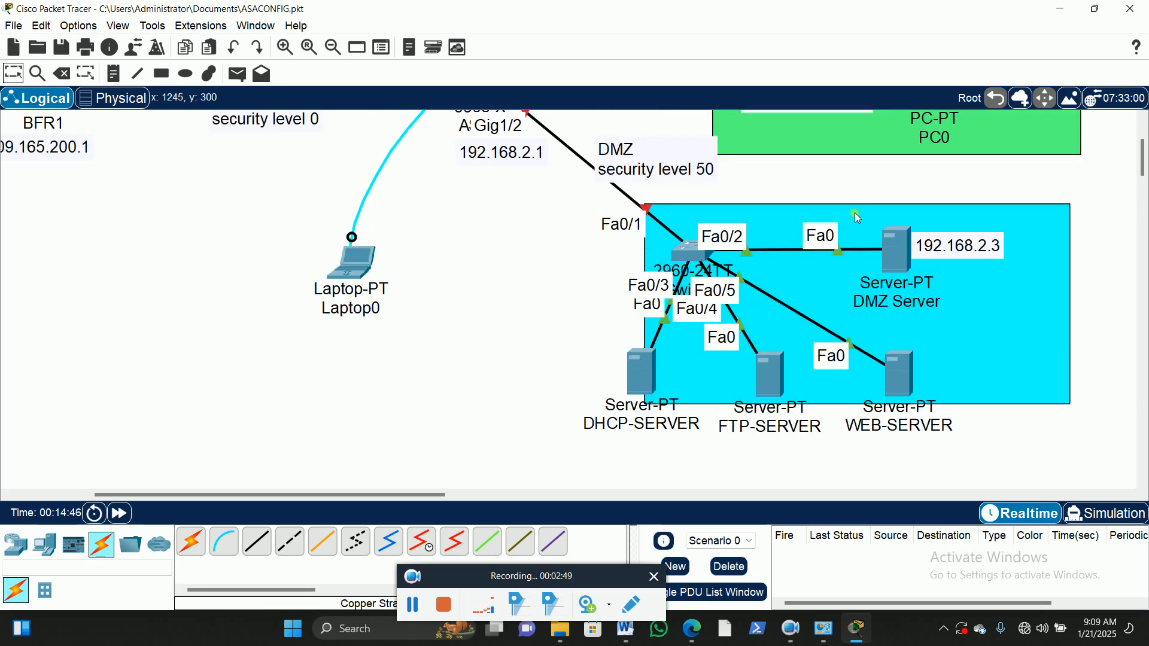
{"action": "left_click_drag", "start_coordinate": [1056, 214], "coordinate": [997, 235]}
{"action": "left_click_drag", "start_coordinate": [1011, 296], "coordinate": [1012, 296]}
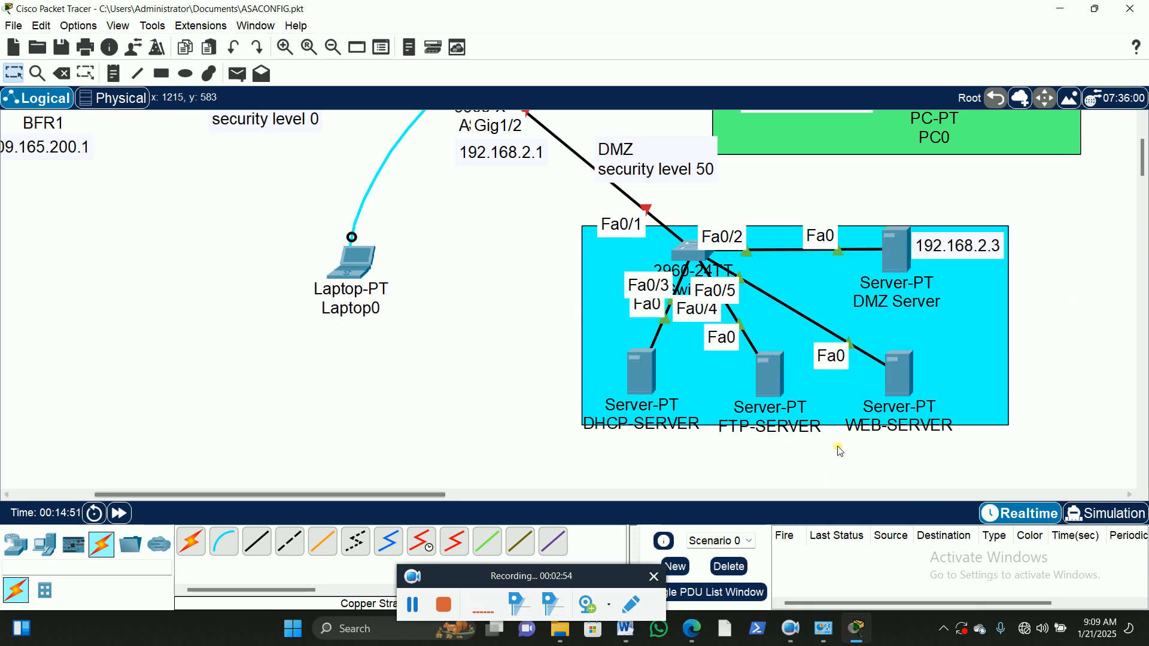
Step: Move WEB-SERVER, FTP-SERVER and DHCP-SERVER slightly upward so they and their labels sit within the cyan rectangle
{"action": "left_click_drag", "start_coordinate": [919, 406], "coordinate": [910, 351]}
{"action": "left_click_drag", "start_coordinate": [779, 409], "coordinate": [781, 383]}
{"action": "left_click", "coordinate": [647, 382]}
{"action": "left_click_drag", "start_coordinate": [647, 382], "coordinate": [652, 374]}
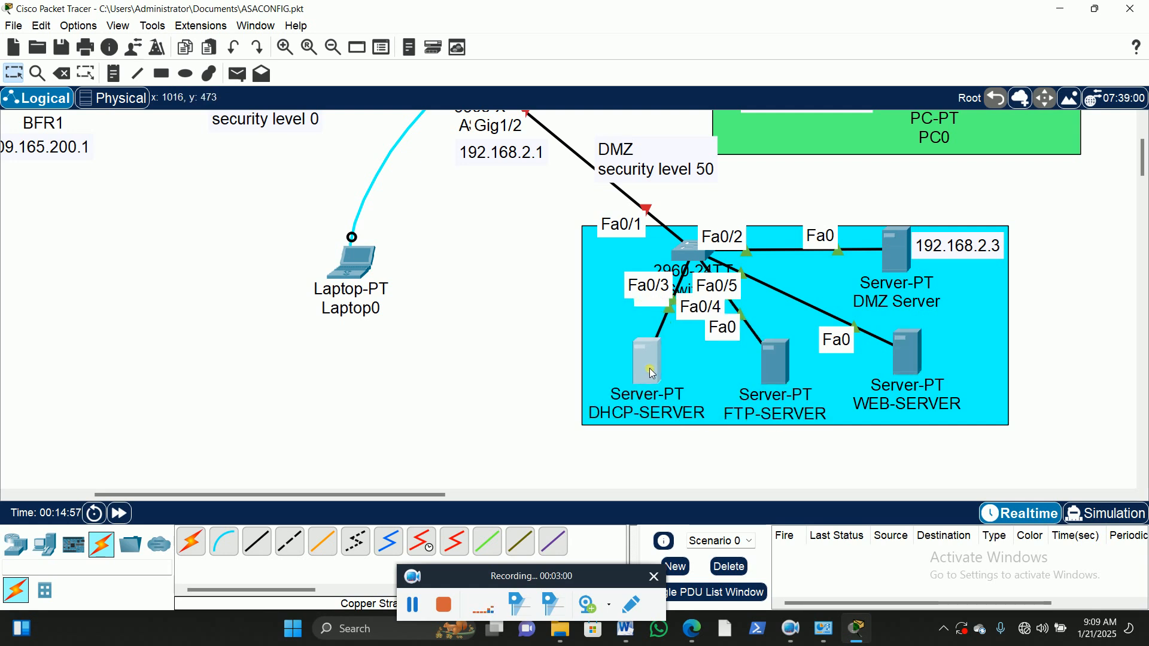
{"action": "left_click", "coordinate": [768, 381]}
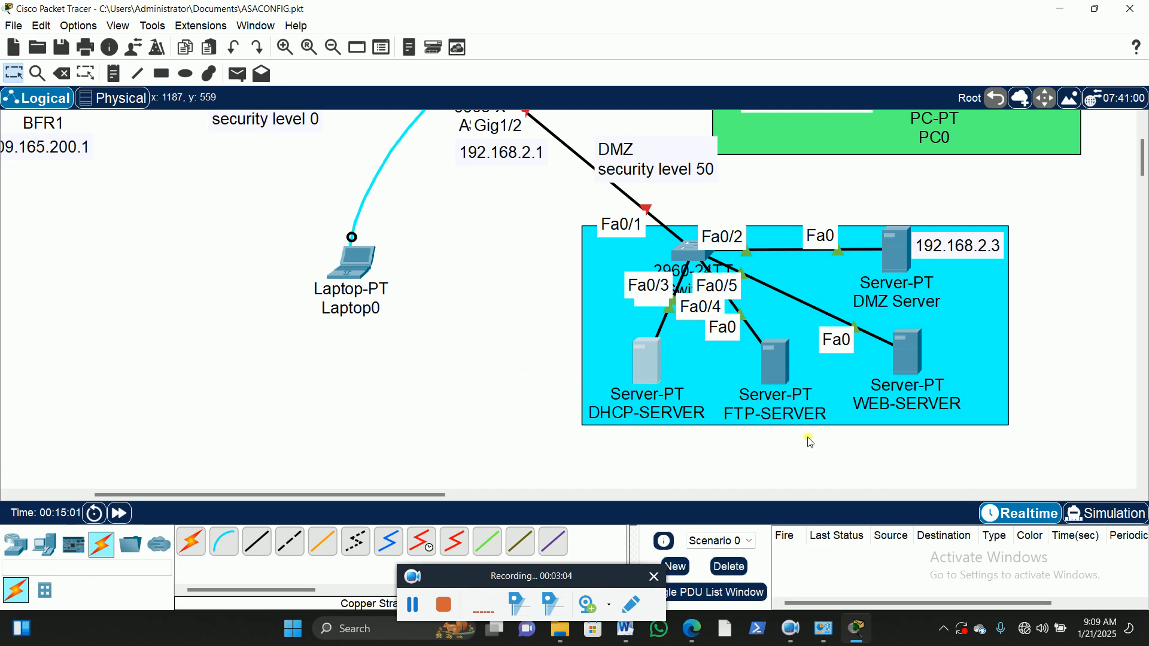
{"action": "left_click", "coordinate": [733, 467]}
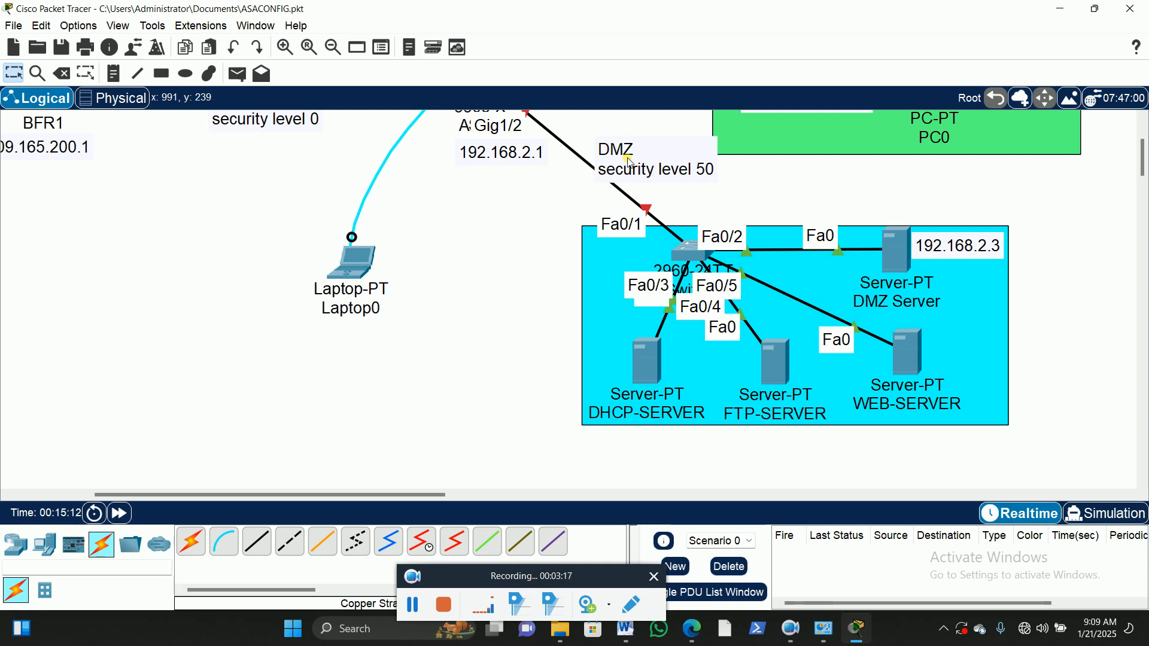
Step: Nudge the BFR1 router slightly upward and shift the "outside security level 0" label slightly toward it
{"action": "scroll", "coordinate": [467, 221], "scroll_direction": "up", "scroll_amount": 3}
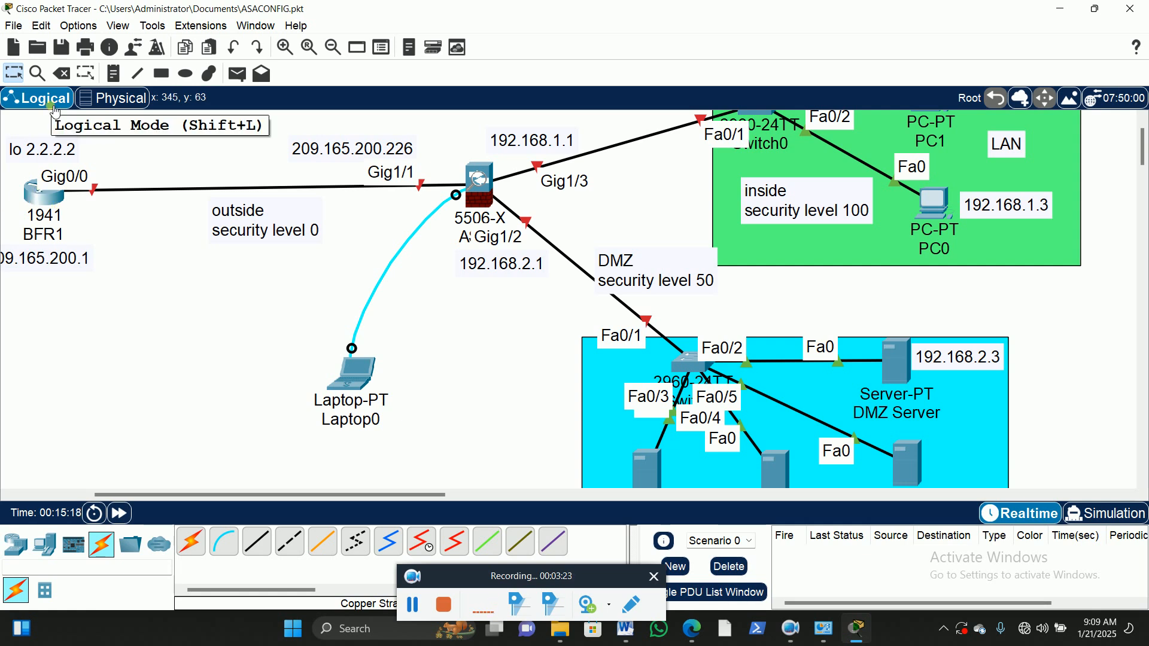
{"action": "left_click_drag", "start_coordinate": [43, 187], "coordinate": [43, 183]}
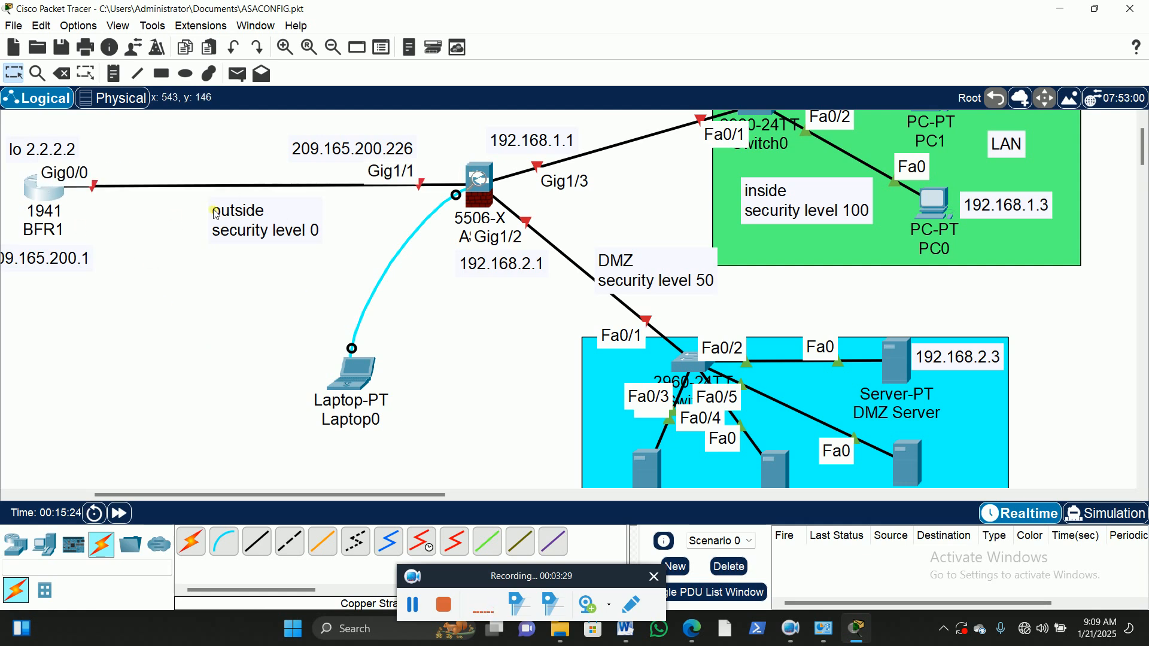
{"action": "left_click_drag", "start_coordinate": [248, 222], "coordinate": [242, 222]}
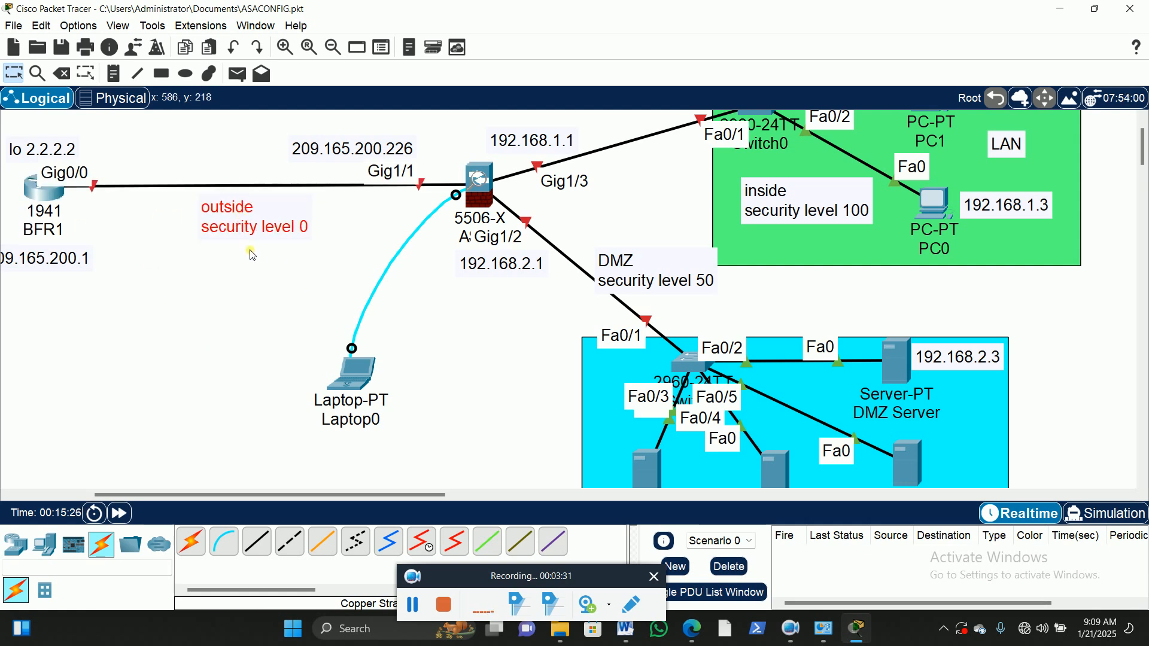
{"action": "scroll", "coordinate": [881, 184], "scroll_direction": "up", "scroll_amount": 2}
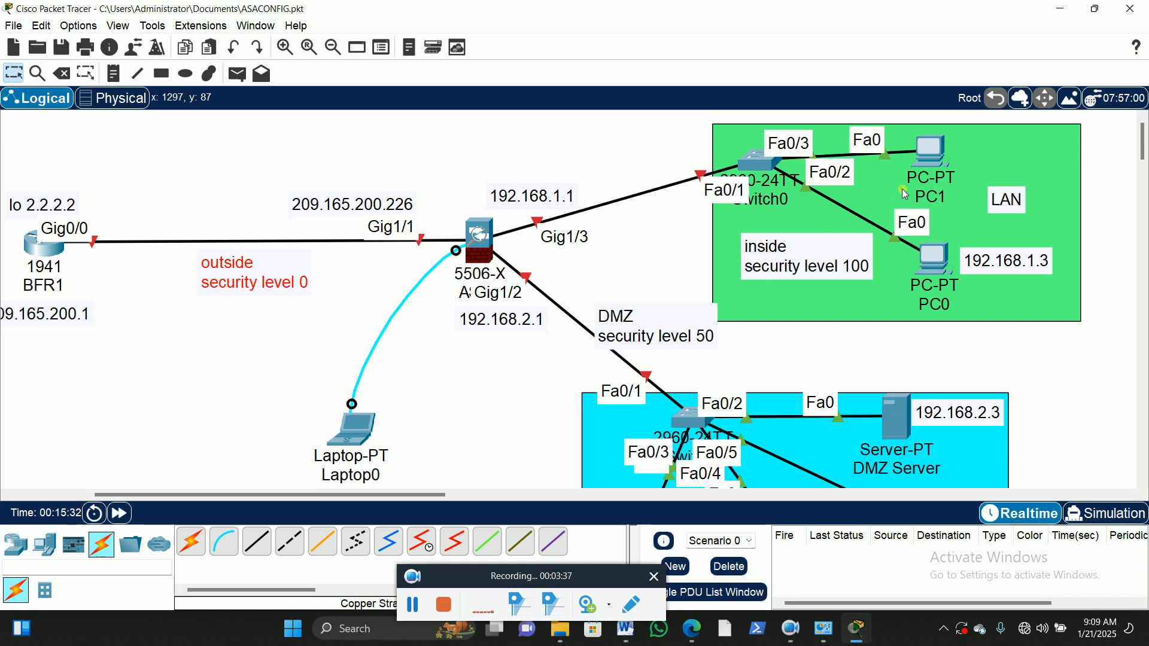
{"action": "scroll", "coordinate": [952, 359], "scroll_direction": "down", "scroll_amount": 2}
{"action": "scroll", "coordinate": [957, 354], "scroll_direction": "up", "scroll_amount": 2}
{"action": "scroll", "coordinate": [934, 335], "scroll_direction": "down", "scroll_amount": 3}
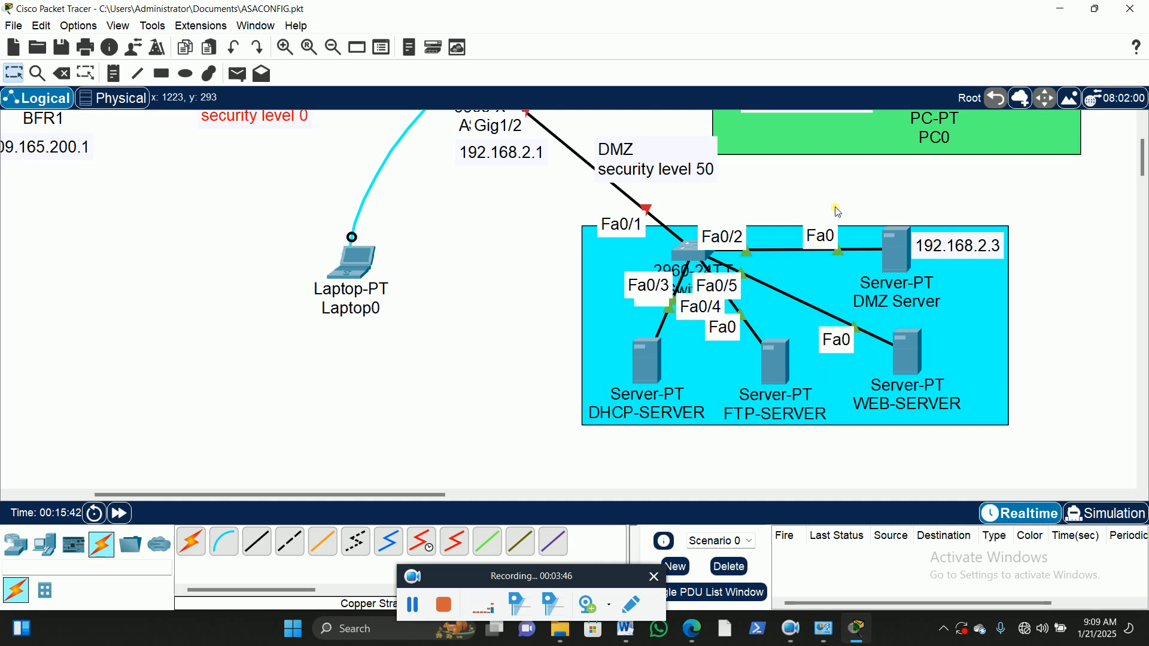
{"action": "scroll", "coordinate": [835, 211], "scroll_direction": "up", "scroll_amount": 2}
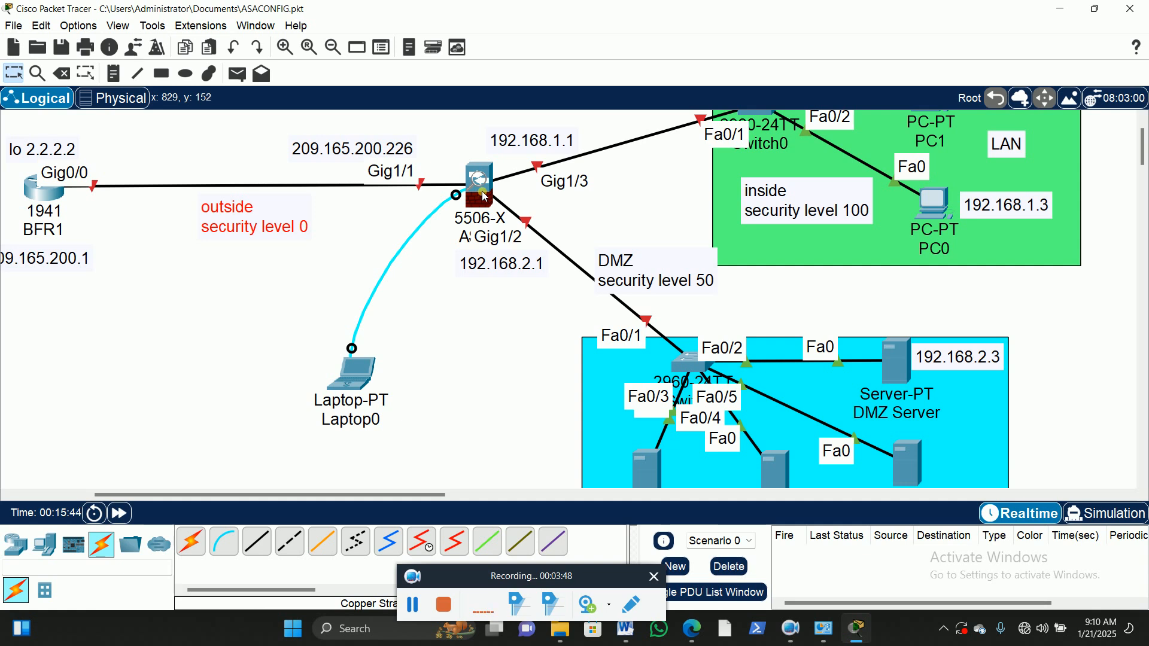
{"action": "mouse_move", "coordinate": [485, 196]}
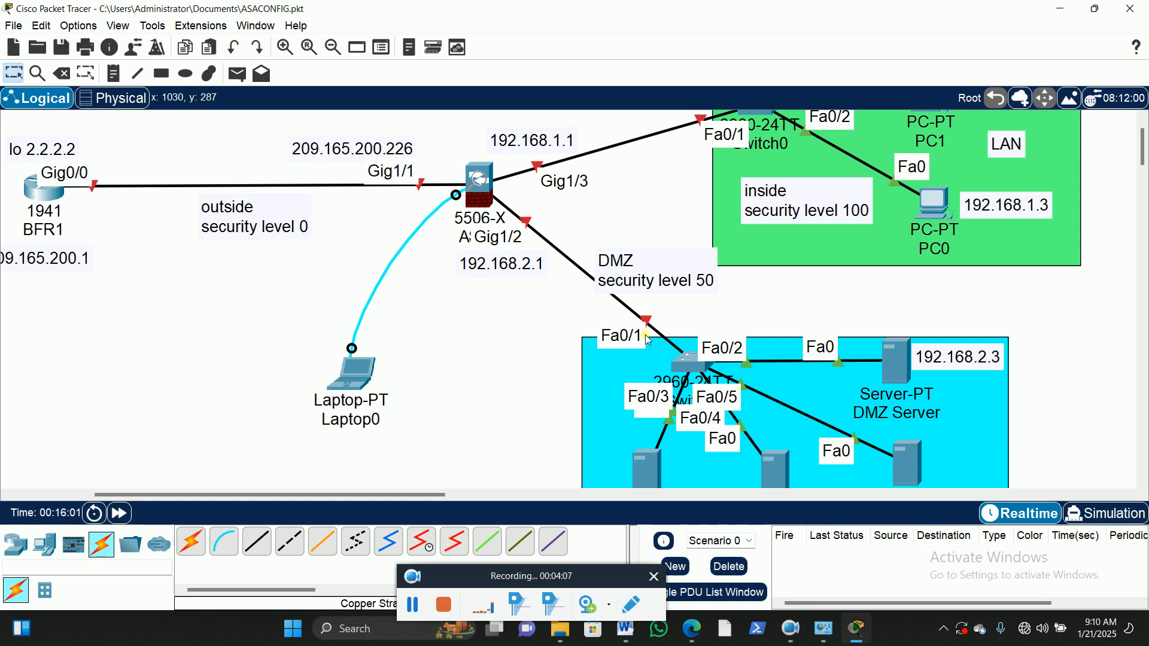
{"action": "scroll", "coordinate": [952, 317], "scroll_direction": "up", "scroll_amount": 1}
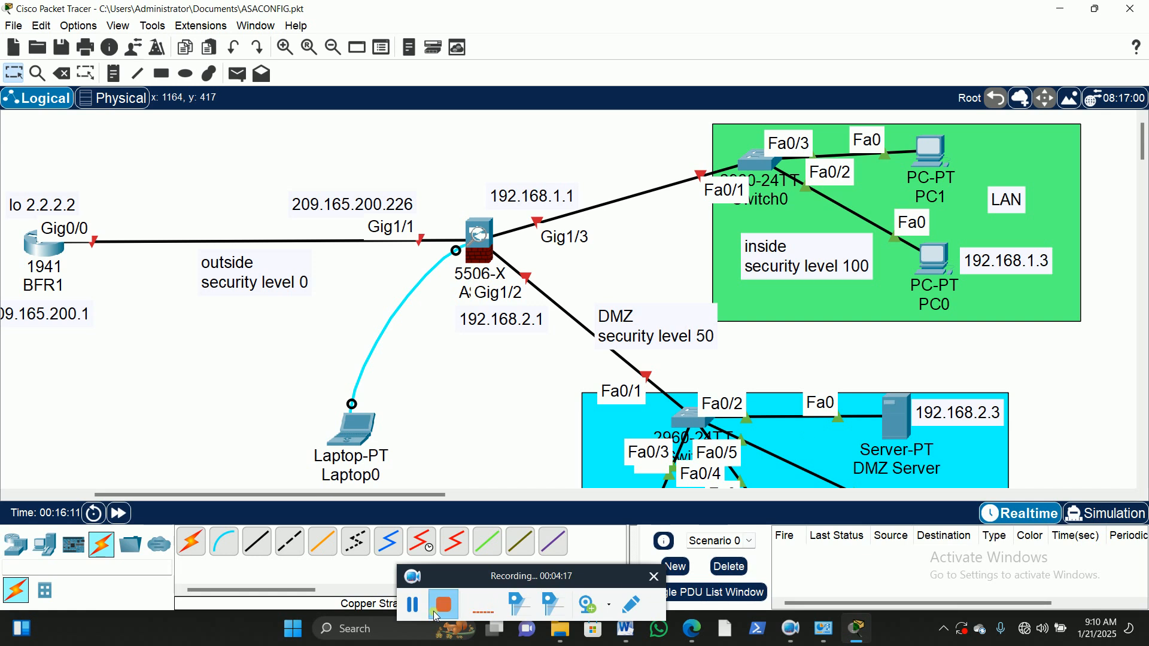
{"action": "left_click", "coordinate": [414, 607]}
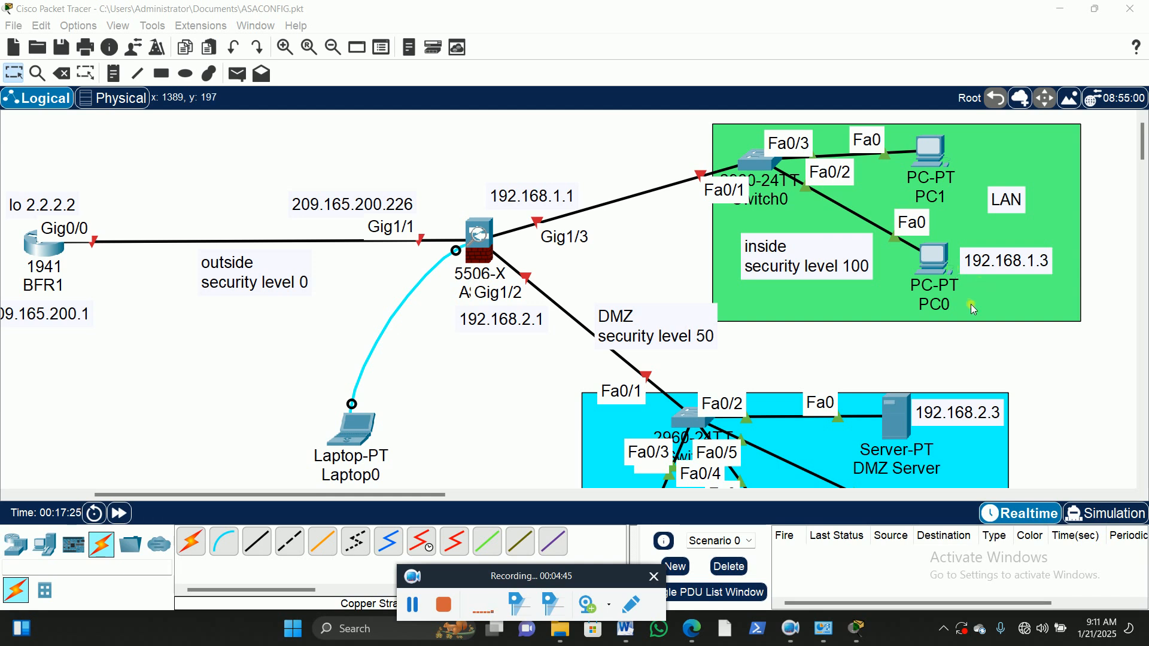
{"action": "scroll", "coordinate": [951, 347], "scroll_direction": "down", "scroll_amount": 3}
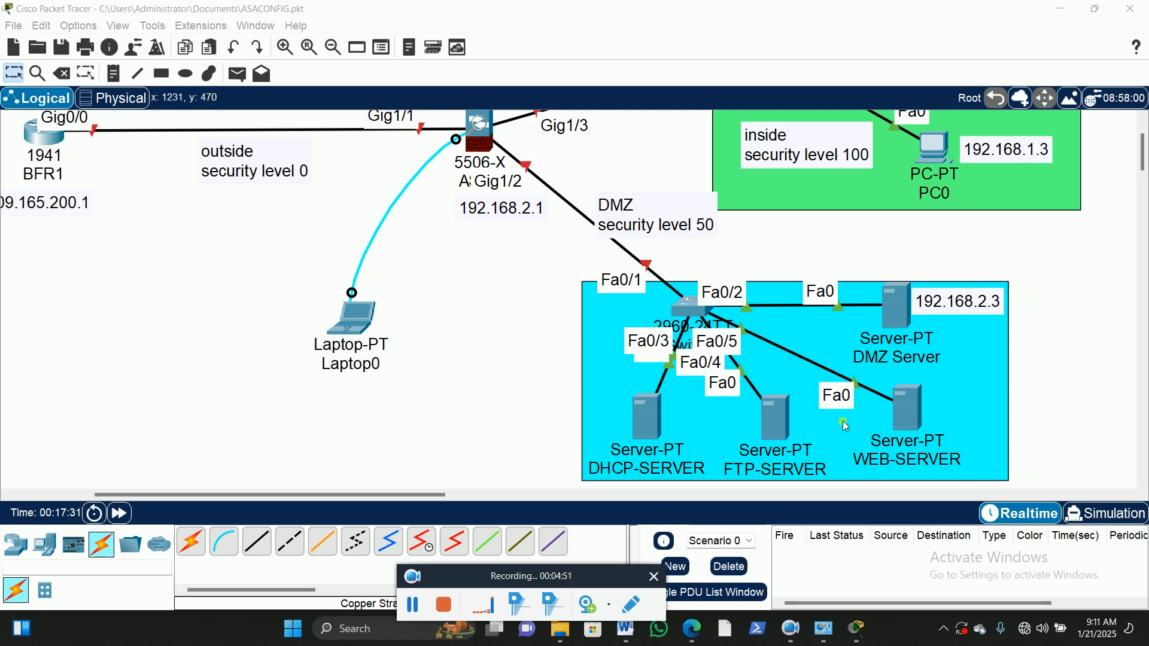
{"action": "scroll", "coordinate": [526, 333], "scroll_direction": "up", "scroll_amount": 3}
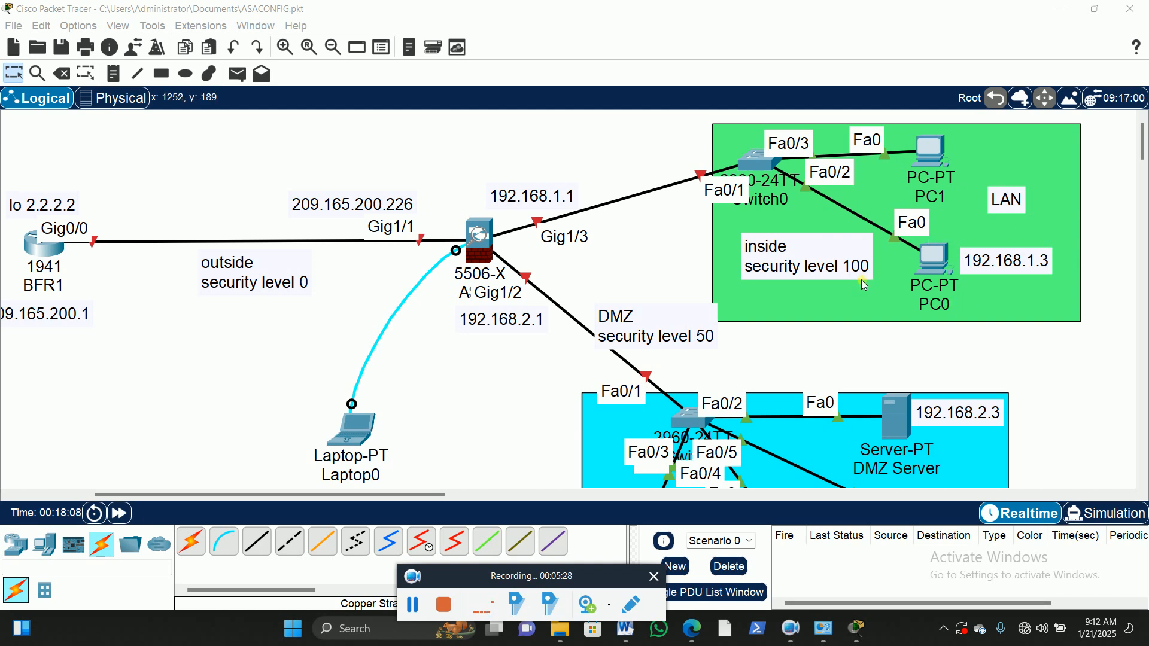
{"action": "scroll", "coordinate": [876, 272], "scroll_direction": "down", "scroll_amount": 3}
{"action": "scroll", "coordinate": [743, 329], "scroll_direction": "up", "scroll_amount": 2}
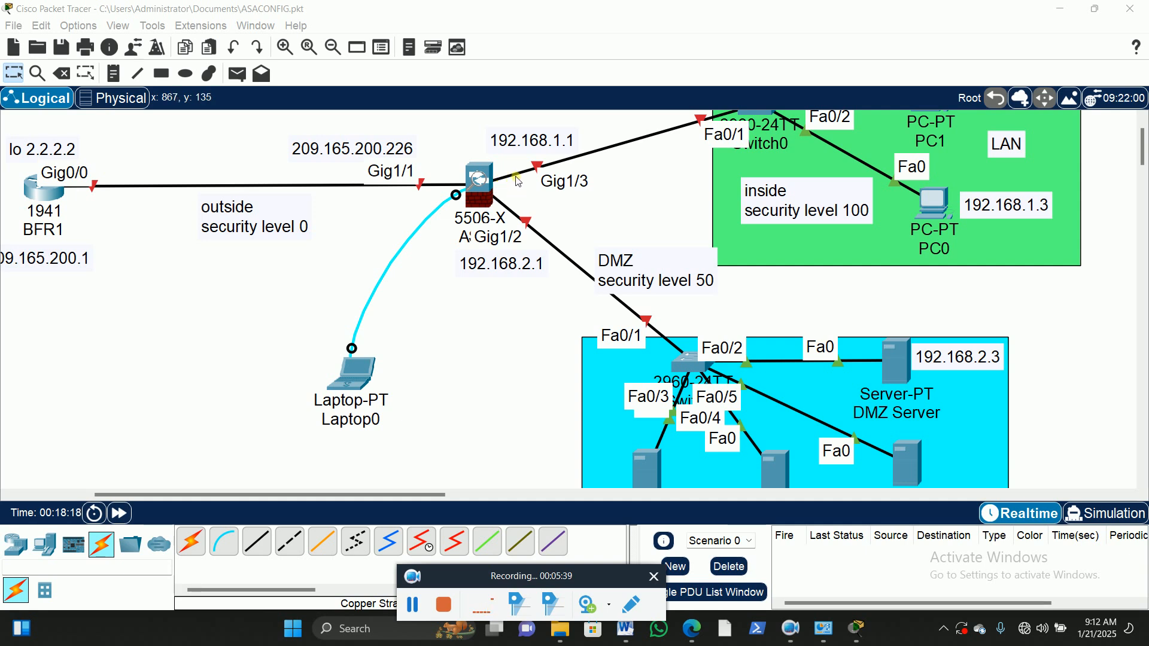
Step: Rename the laptop connected to the ASA's console as BFADMIN1
{"action": "left_click", "coordinate": [353, 426]}
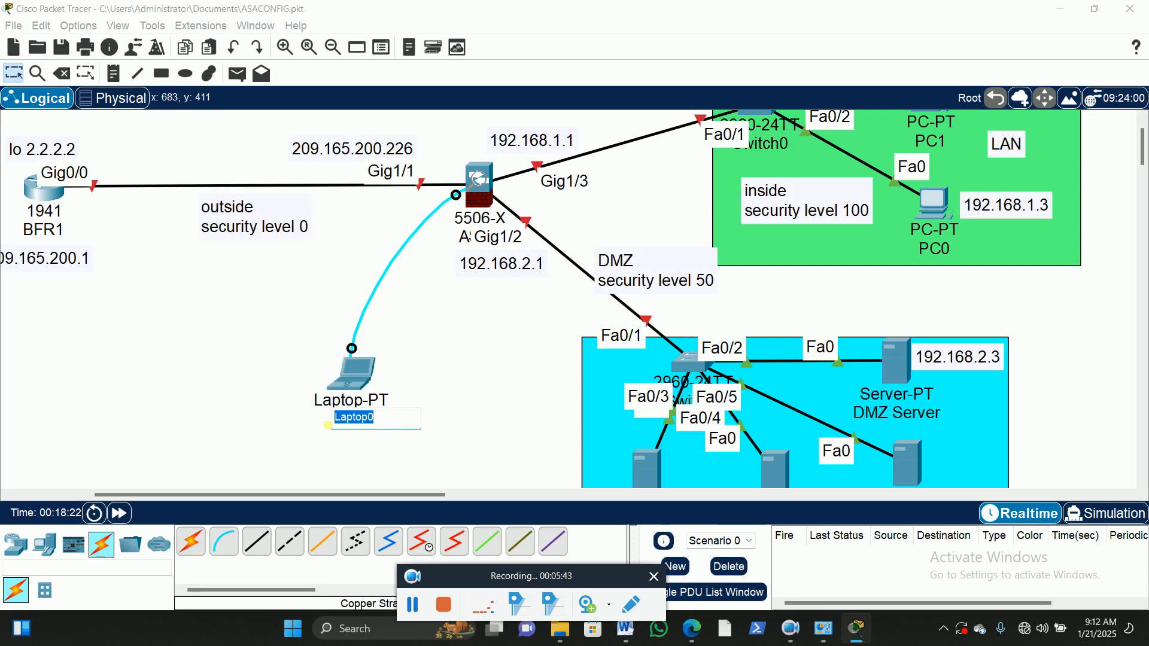
{"action": "key", "text": "BackSpace"}
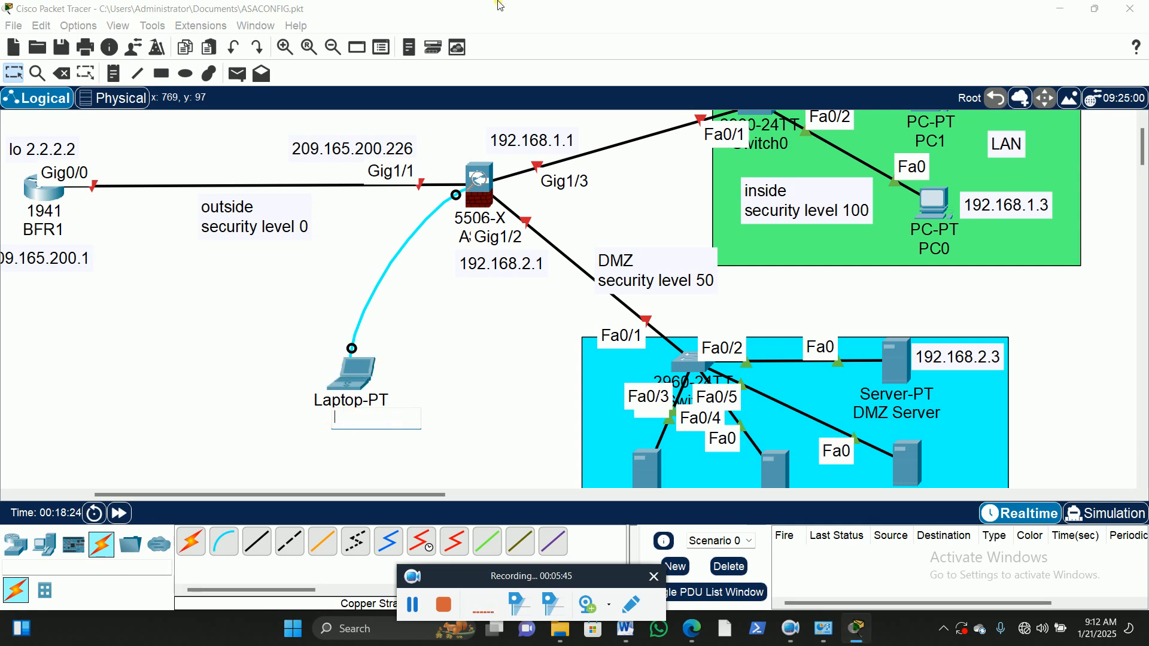
{"action": "type", "text": "BFADMIN1"}
{"action": "left_click", "coordinate": [216, 354]}
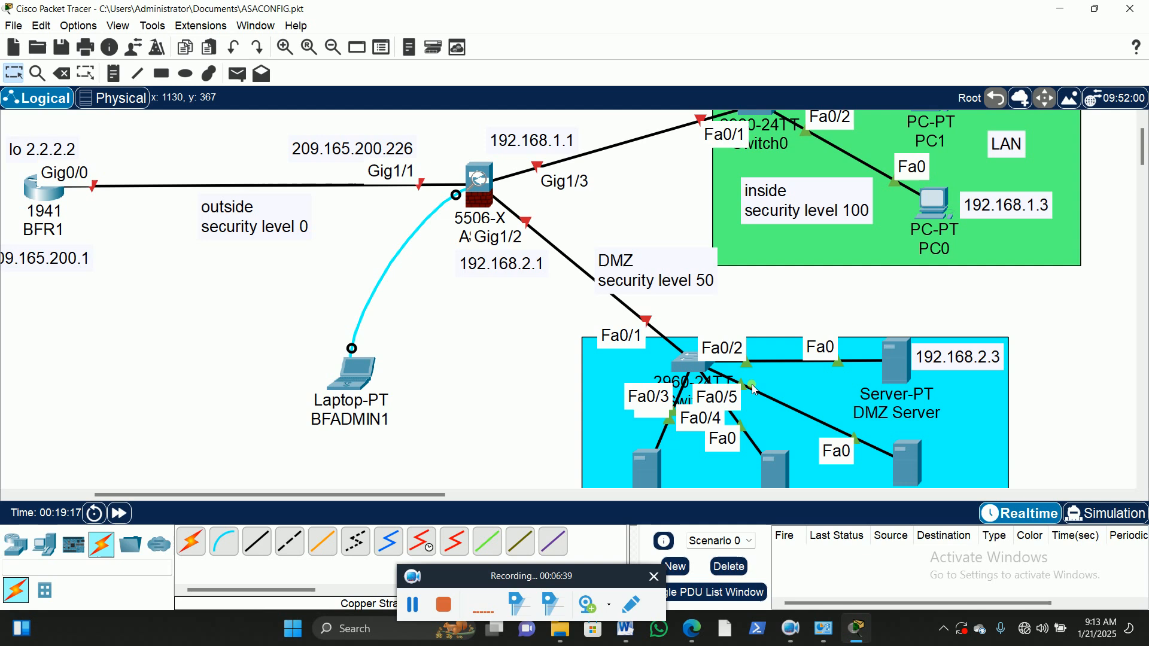
Step: Review the FTP-SERVER details and the ASA's connections to the LAN PCs and the DMZ servers
{"action": "scroll", "coordinate": [871, 326], "scroll_direction": "down", "scroll_amount": 1}
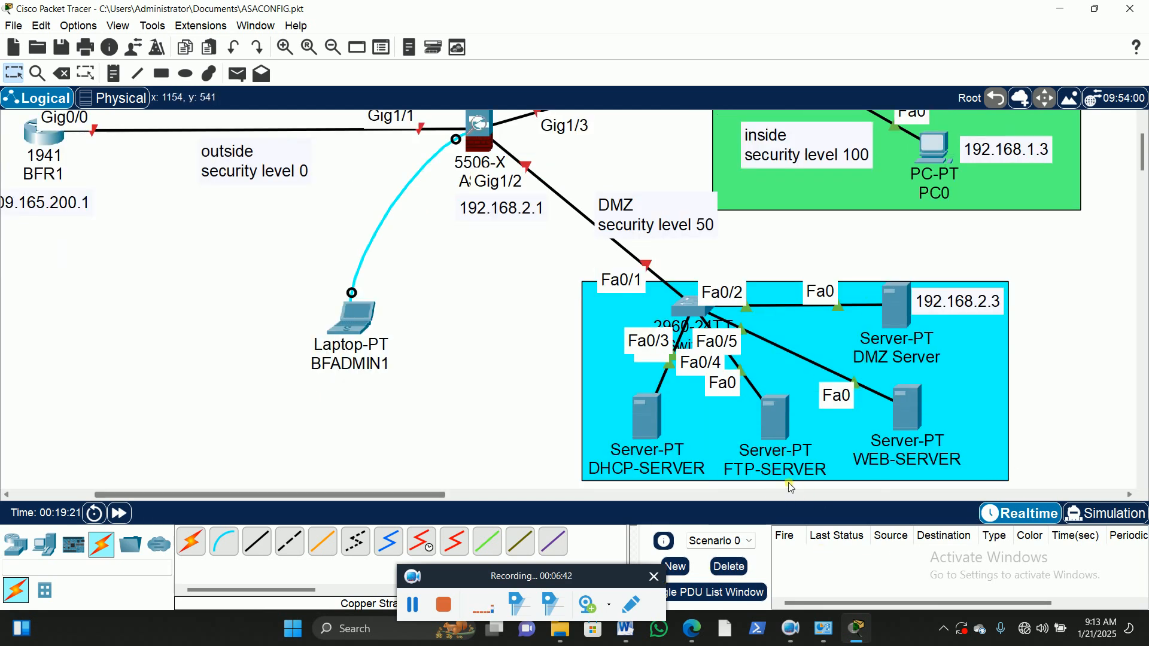
{"action": "mouse_move", "coordinate": [770, 458]}
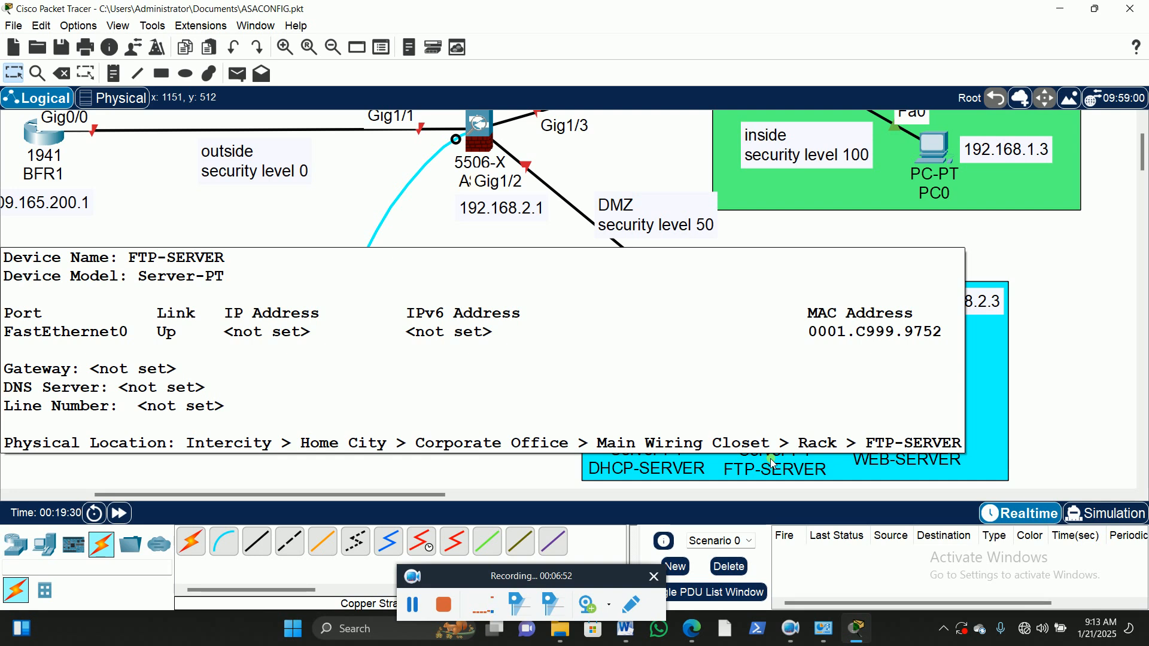
{"action": "scroll", "coordinate": [492, 146], "scroll_direction": "up", "scroll_amount": 1}
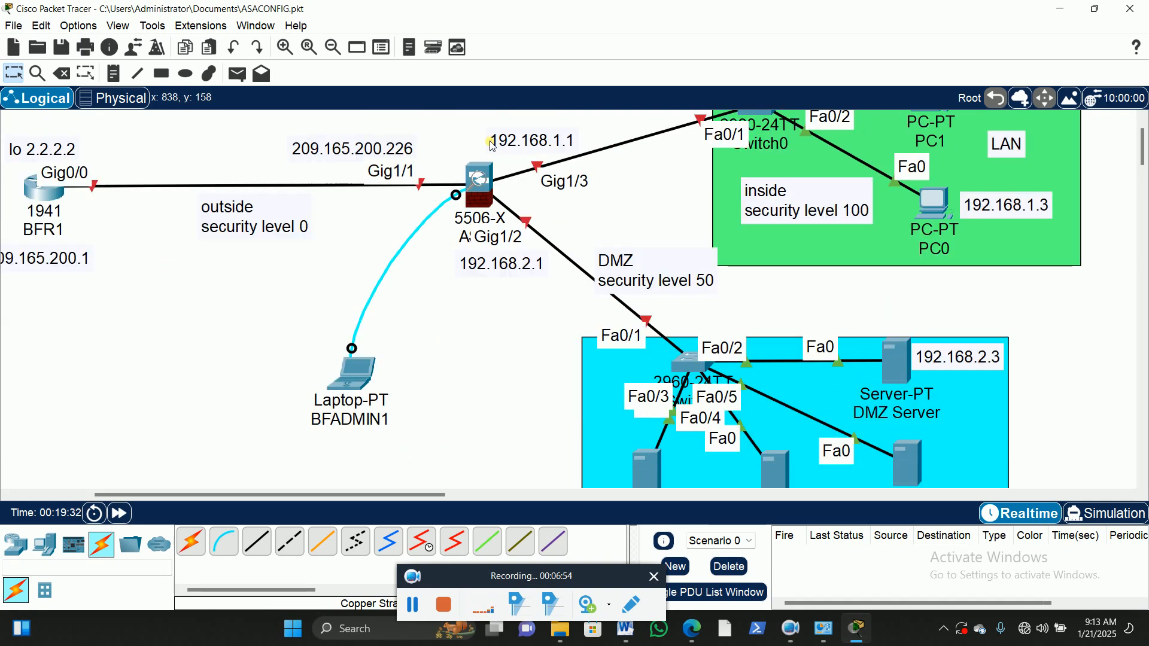
{"action": "mouse_move", "coordinate": [487, 197]}
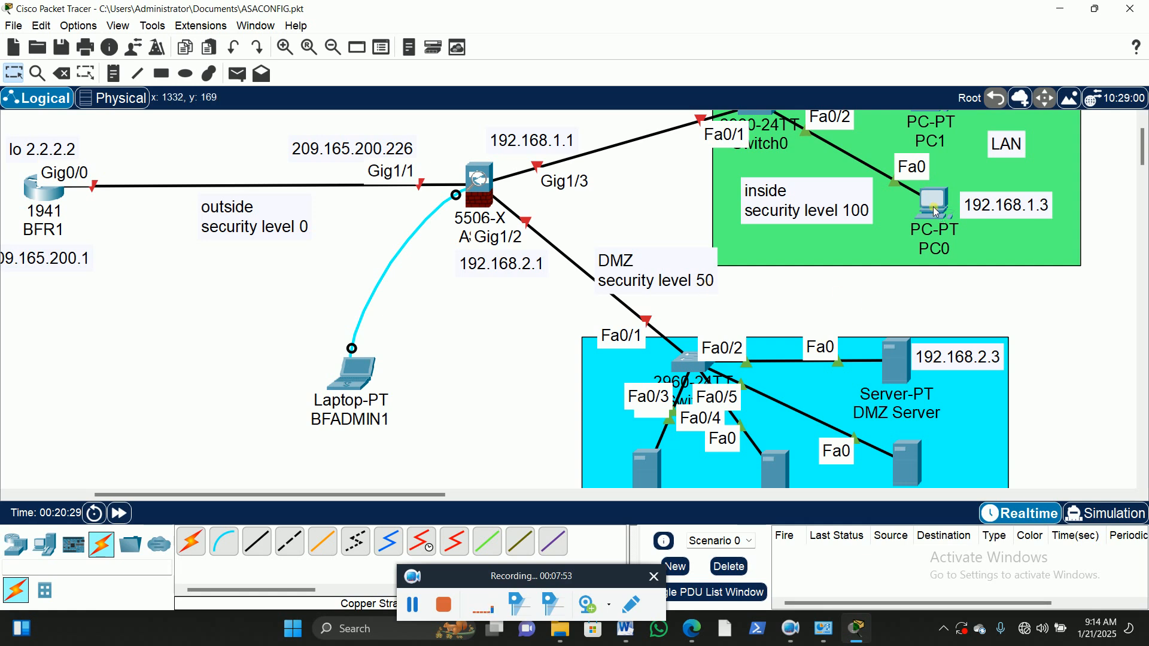
{"action": "scroll", "coordinate": [873, 252], "scroll_direction": "up", "scroll_amount": 1}
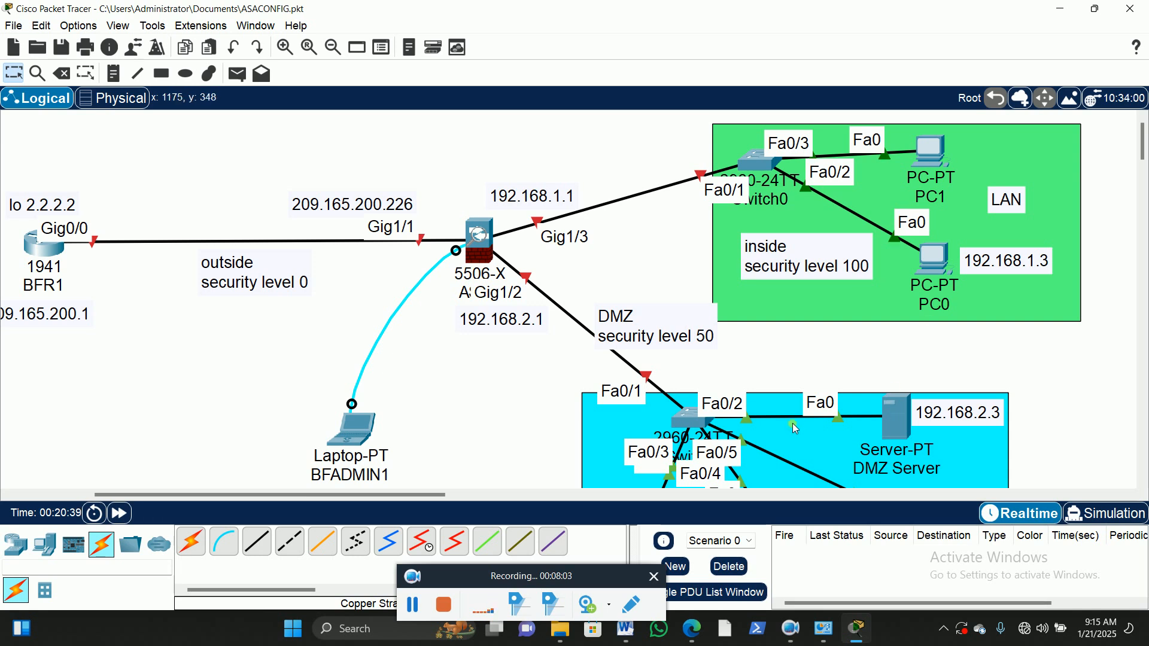
{"action": "scroll", "coordinate": [799, 413], "scroll_direction": "down", "scroll_amount": 2}
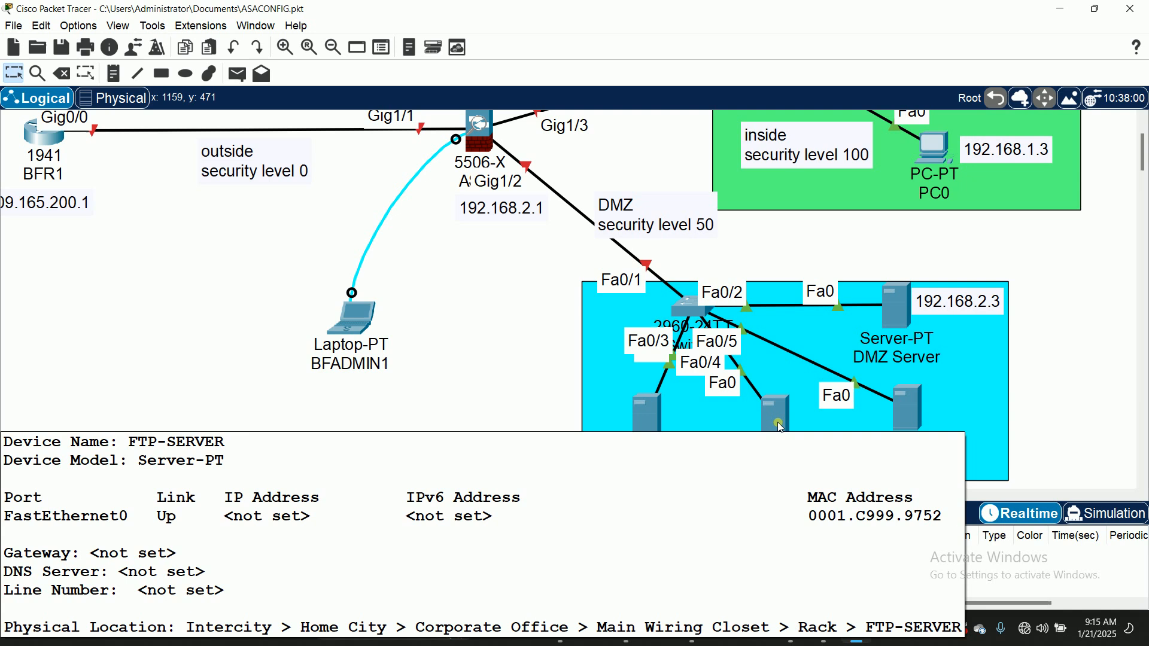
{"action": "scroll", "coordinate": [782, 425], "scroll_direction": "up", "scroll_amount": 3}
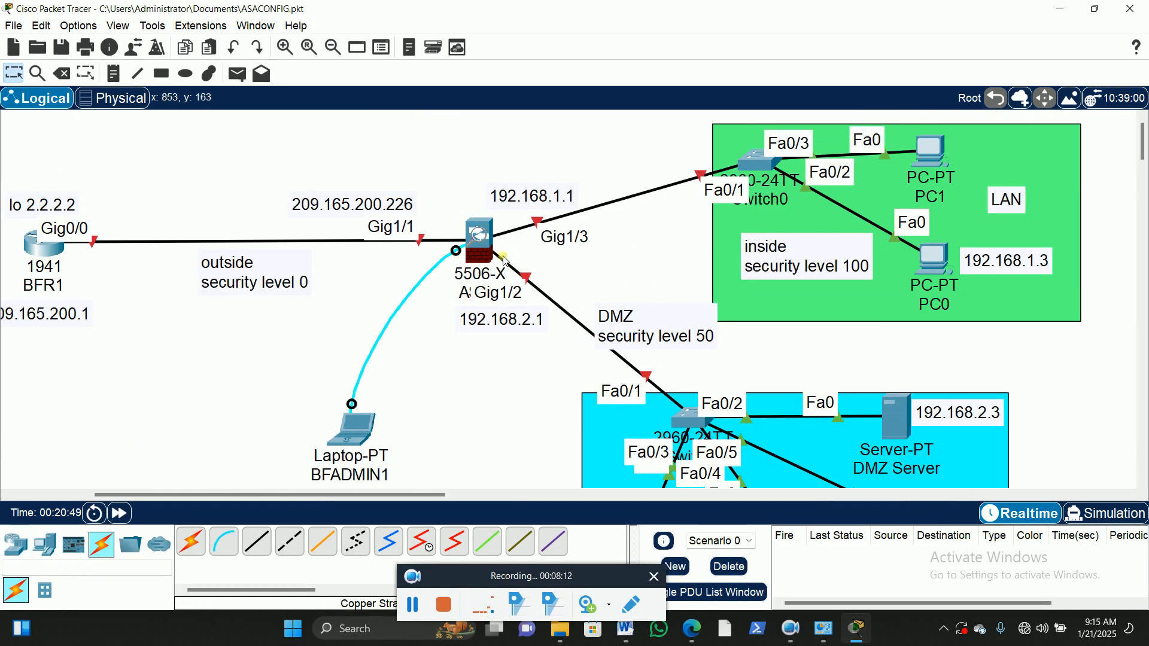
{"action": "mouse_move", "coordinate": [465, 259]}
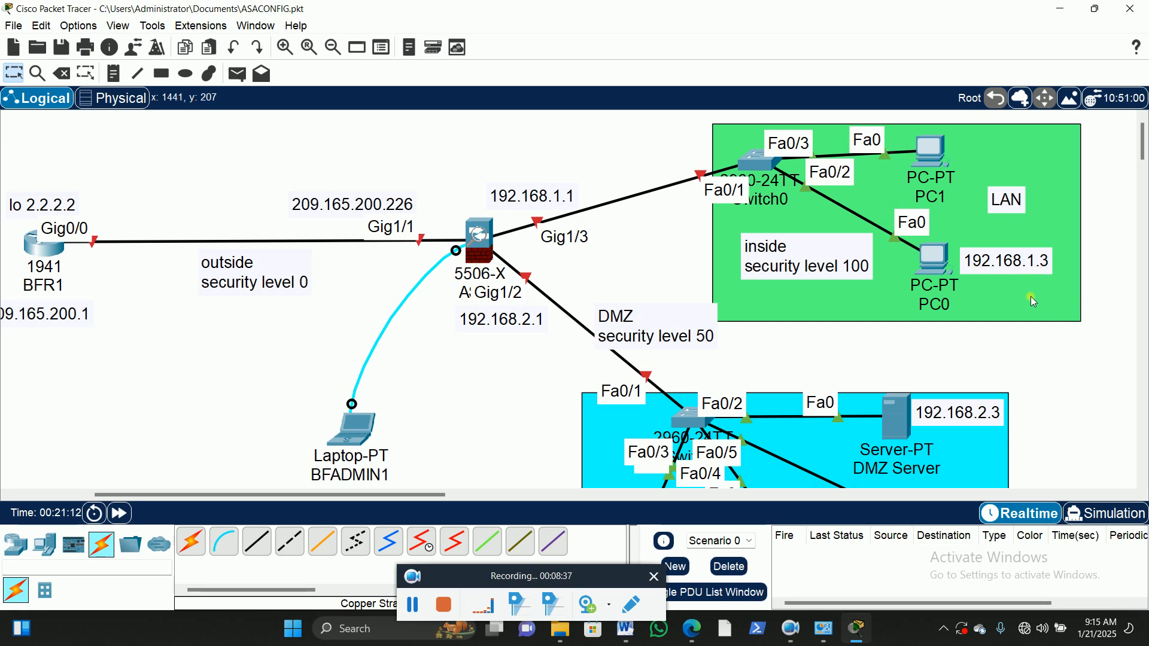
Step: Rename PC0 in the green LAN area with a user's first name in capitals
{"action": "left_click", "coordinate": [944, 307]}
{"action": "left_click_drag", "start_coordinate": [961, 303], "coordinate": [901, 305]}
{"action": "type", "text": "KWAME"}
{"action": "left_click", "coordinate": [641, 259]}
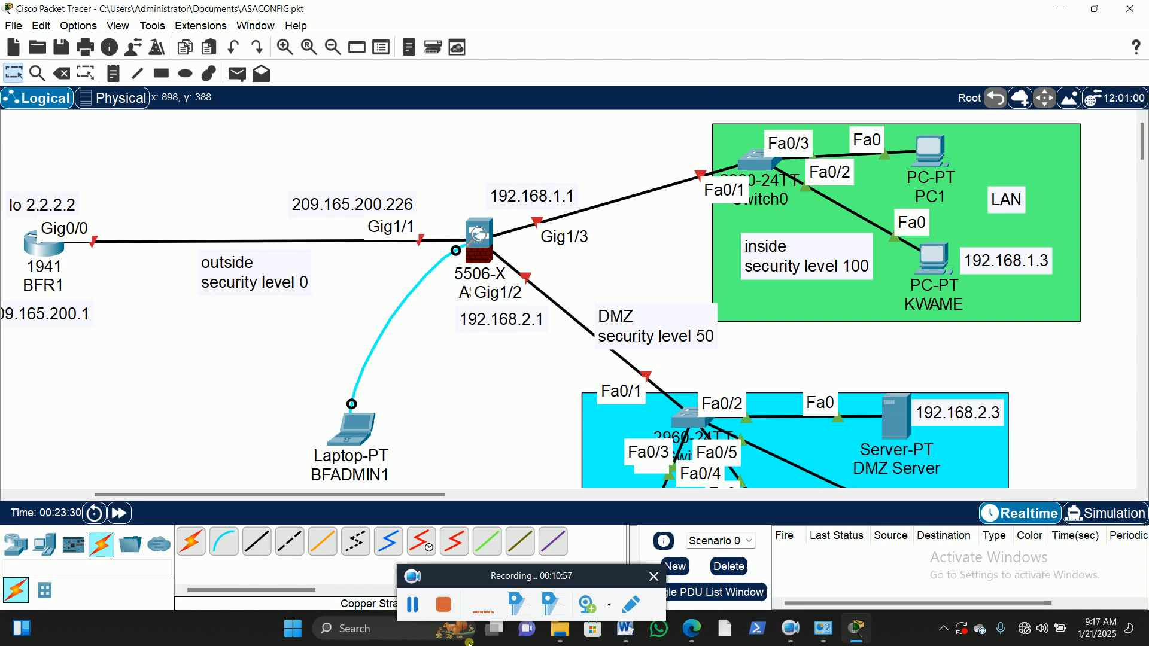
{"action": "left_click", "coordinate": [411, 610]}
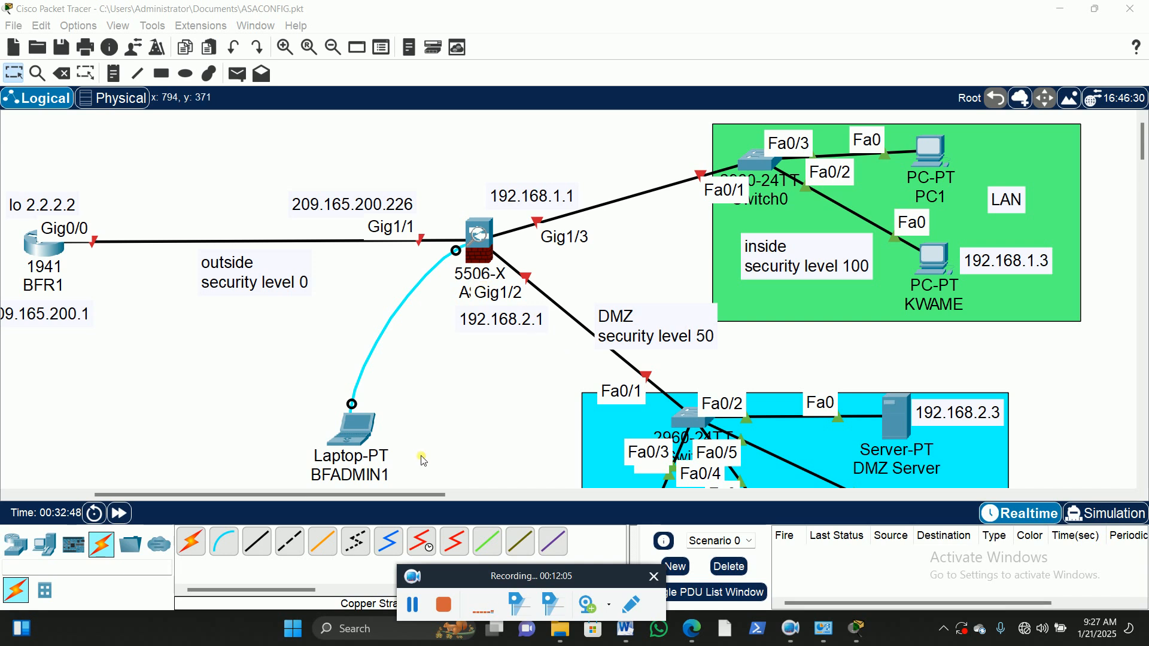
{"action": "left_click_drag", "start_coordinate": [372, 497], "coordinate": [423, 496]}
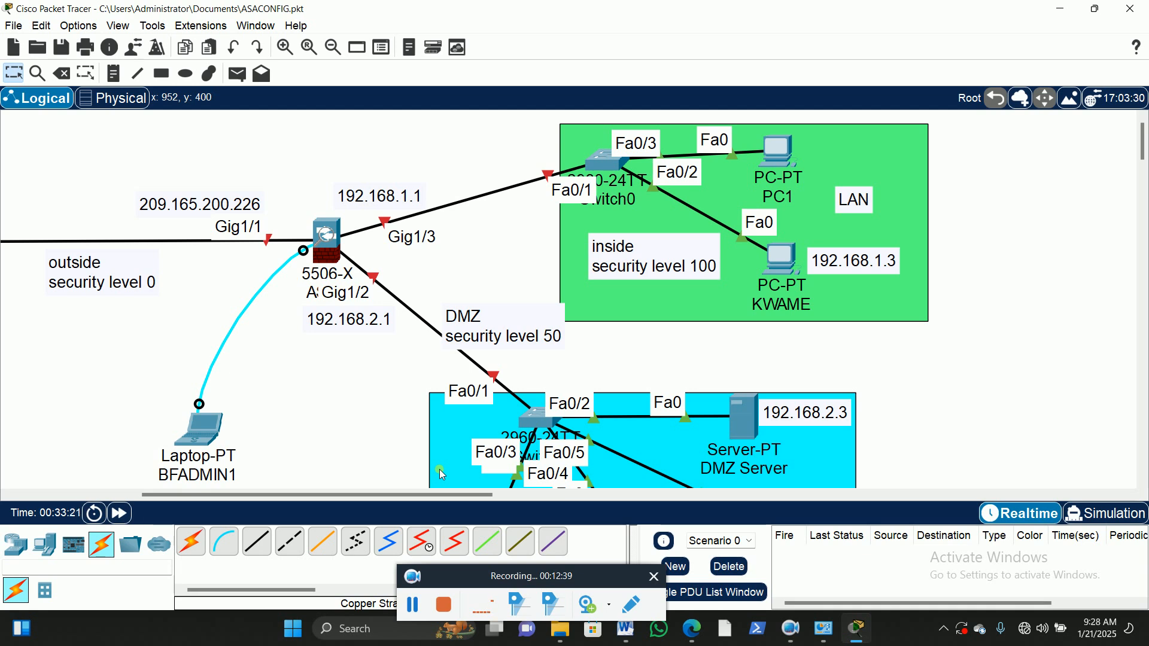
{"action": "left_click", "coordinate": [417, 605]}
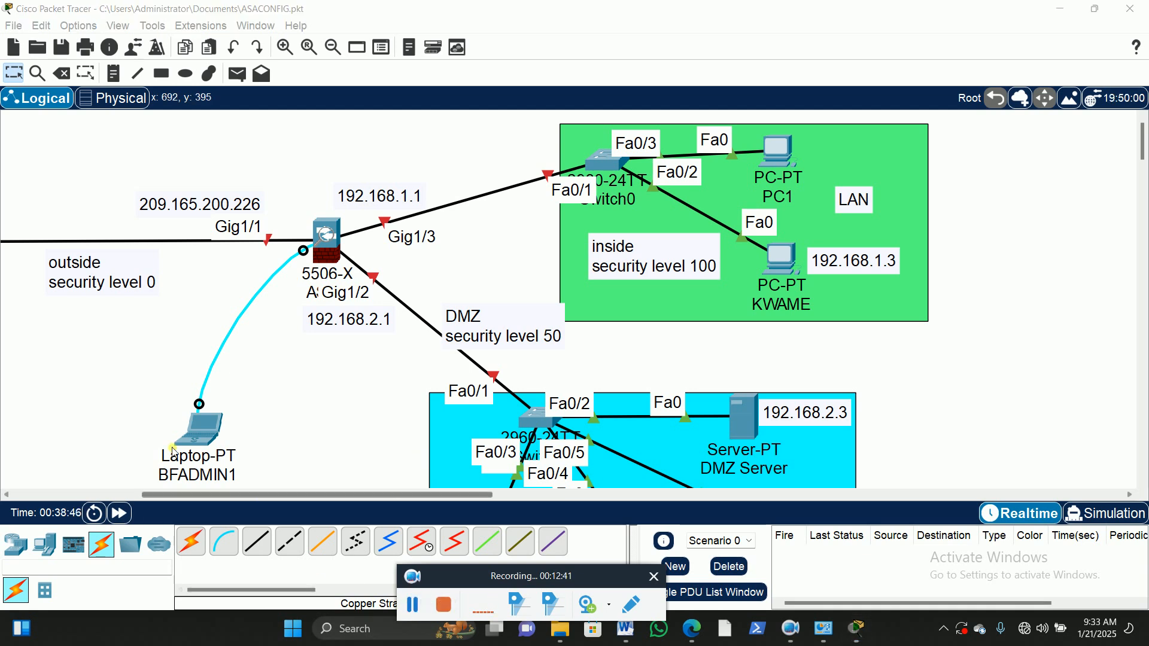
Step: Open a terminal session from BFADMIN1 to the ASA with the default port settings, and place its window clear of the firewall and laptop
{"action": "left_click", "coordinate": [205, 431]}
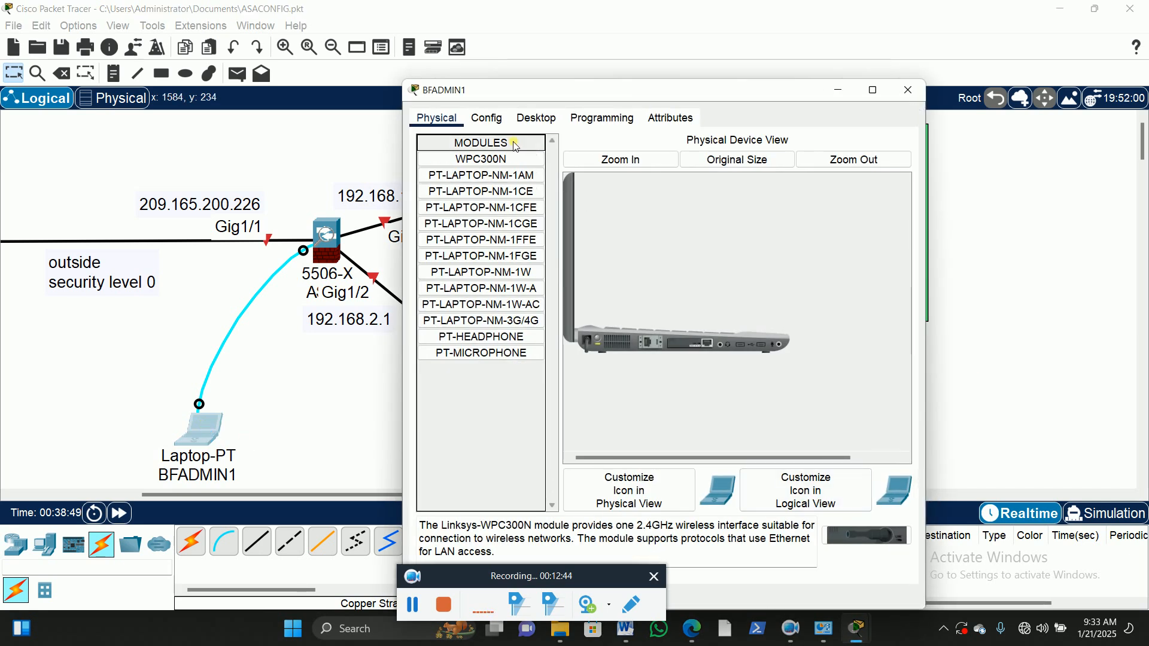
{"action": "left_click", "coordinate": [539, 119]}
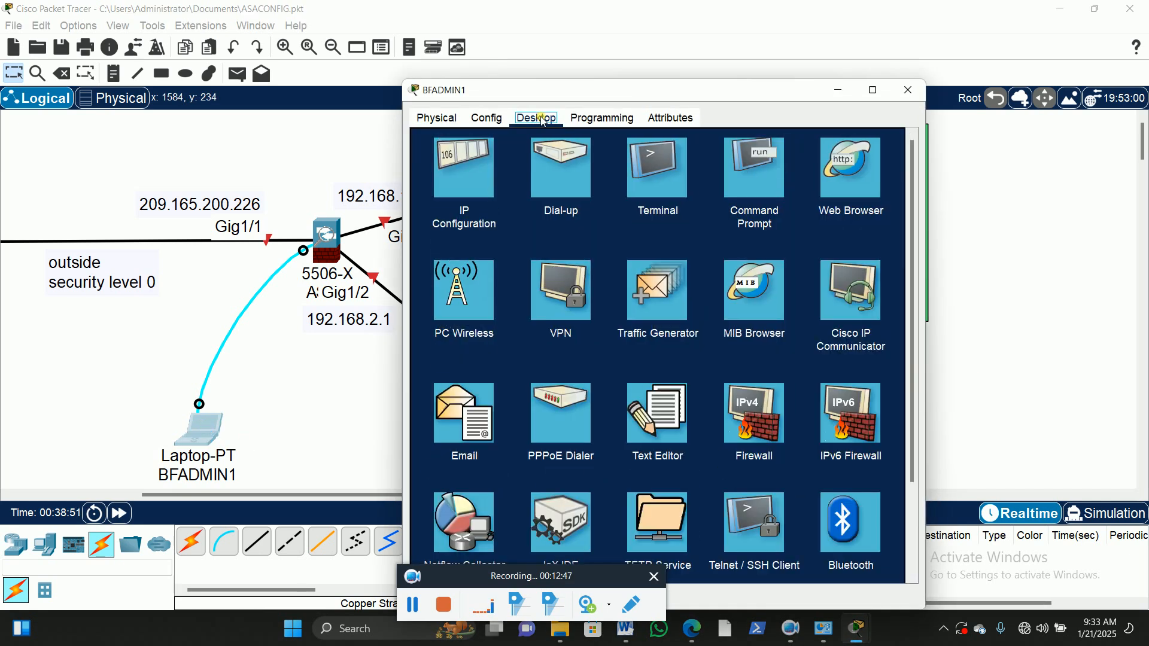
{"action": "left_click", "coordinate": [657, 170]}
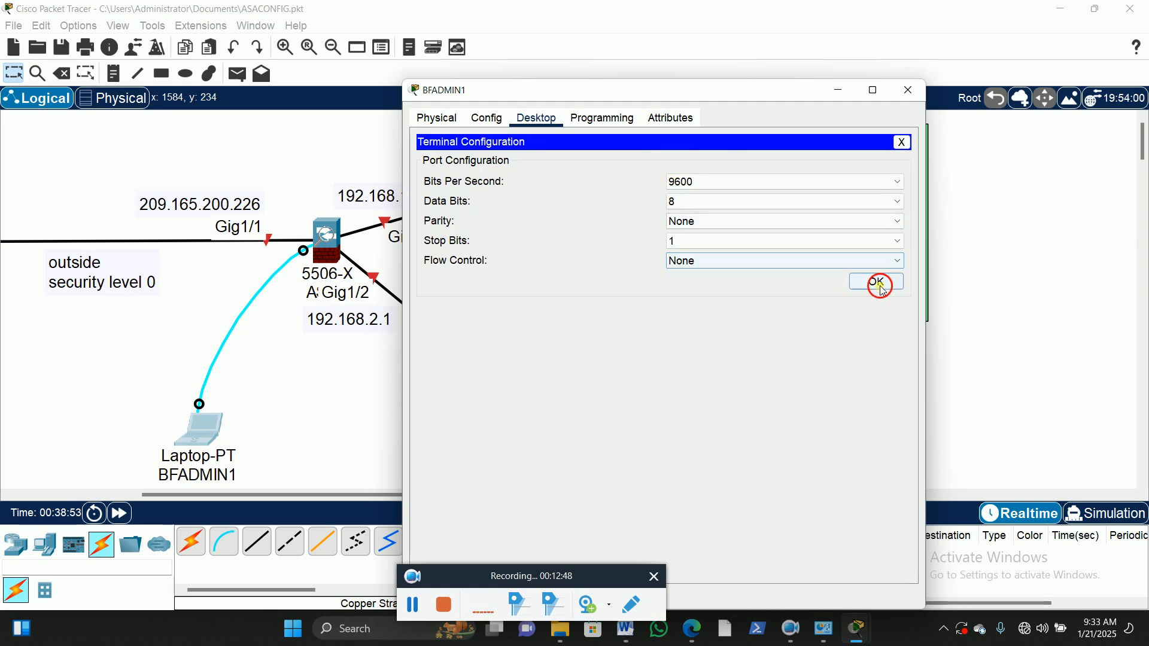
{"action": "left_click", "coordinate": [875, 281]}
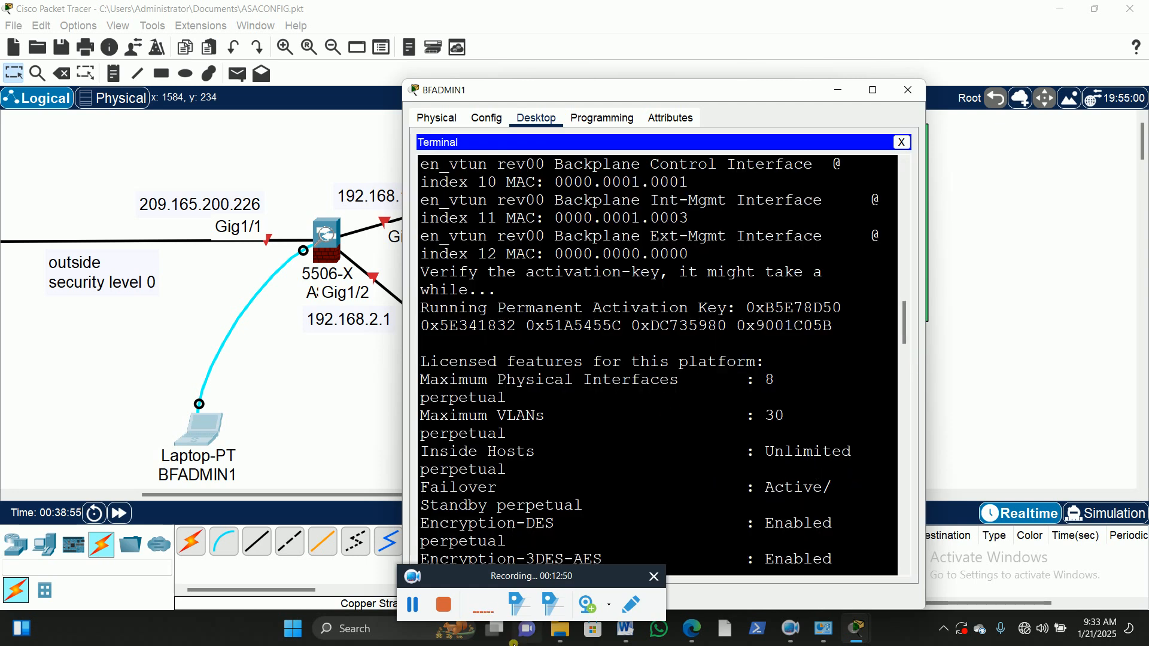
{"action": "left_click_drag", "start_coordinate": [539, 589], "coordinate": [576, 632]}
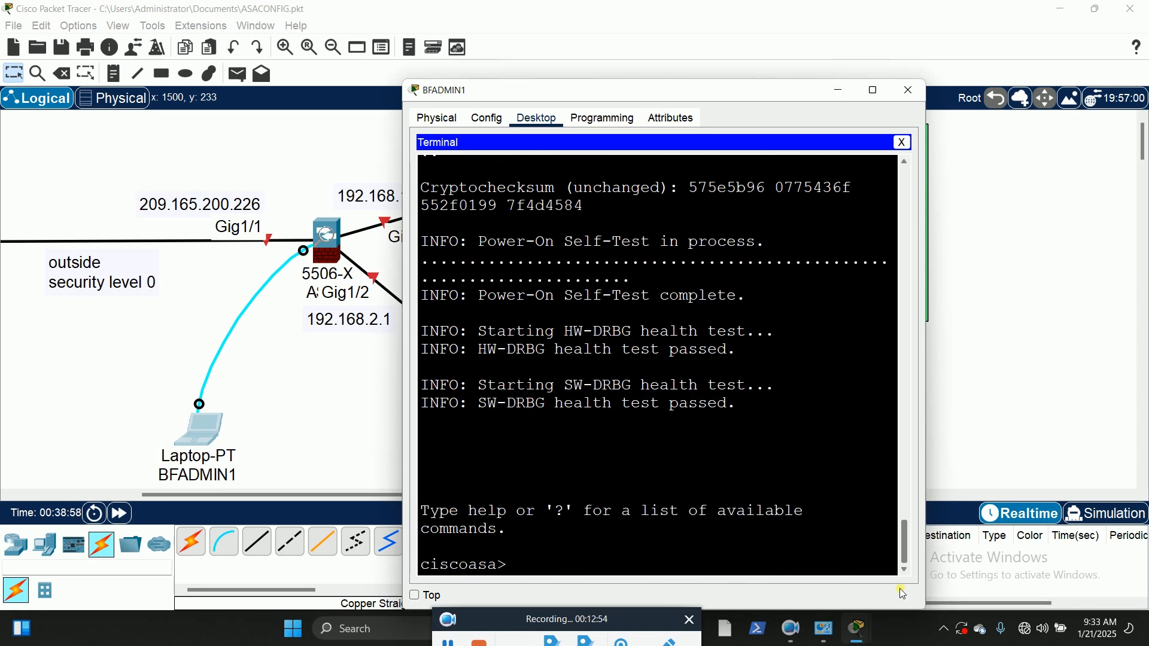
{"action": "left_click_drag", "start_coordinate": [635, 90], "coordinate": [802, 46]}
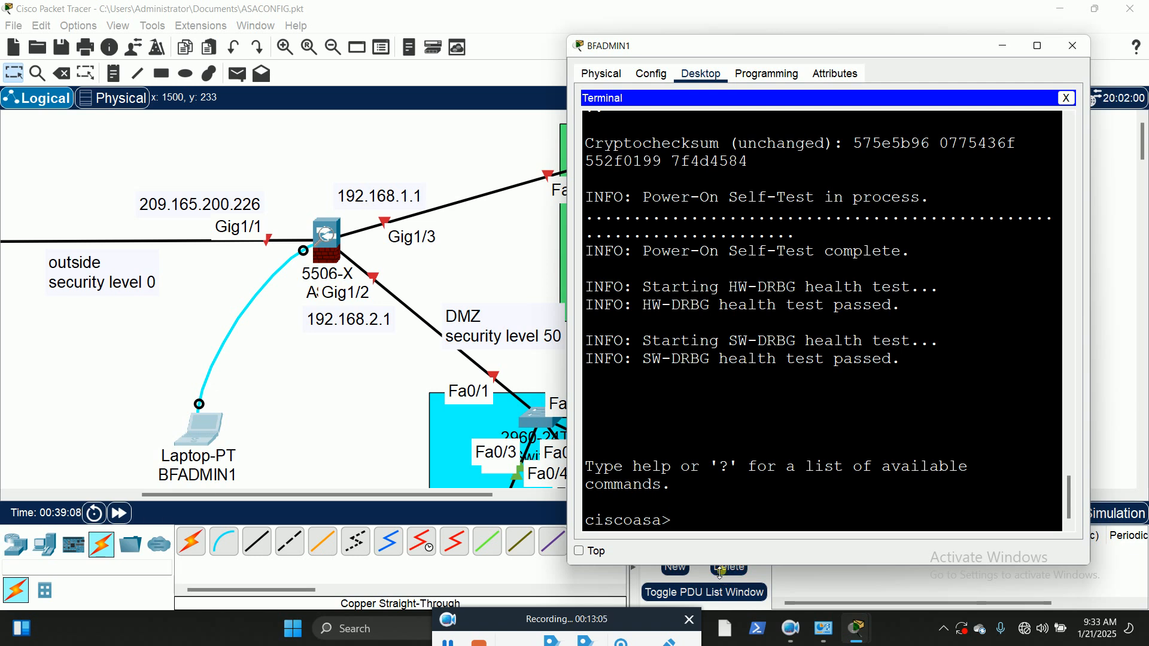
Step: Enter the ASA's privileged mode with en, leaving the enable password blank, and start global configuration with config t
{"action": "left_click", "coordinate": [691, 526]}
{"action": "type", "text": "en"}
{"action": "key", "text": "Return"}
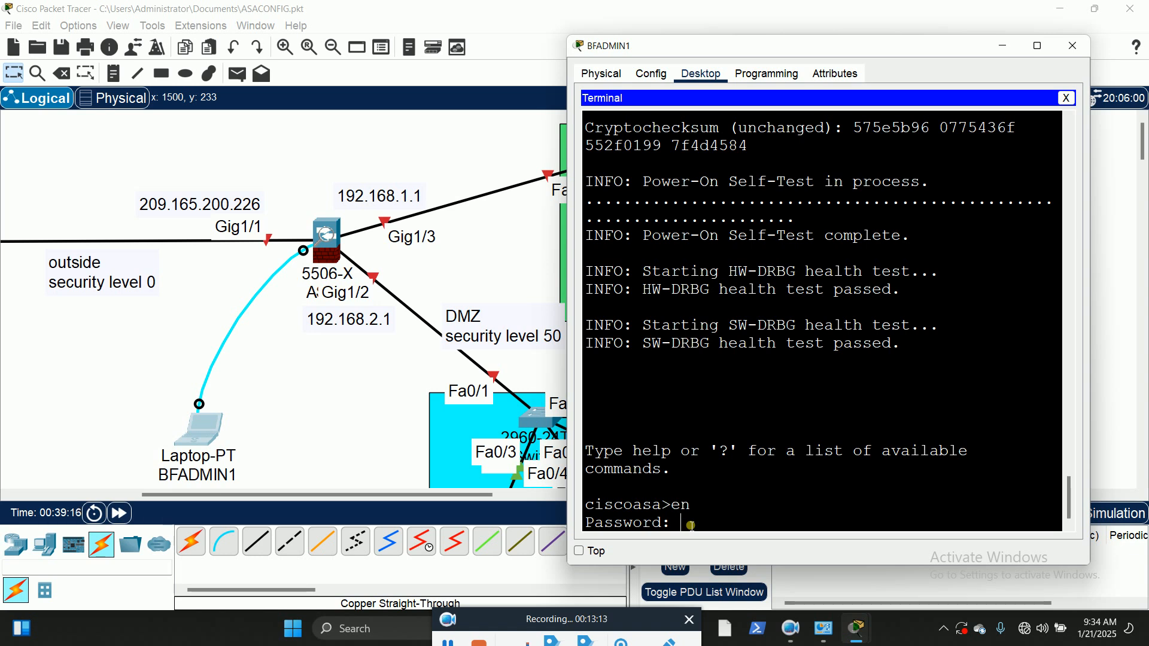
{"action": "key", "text": "Return"}
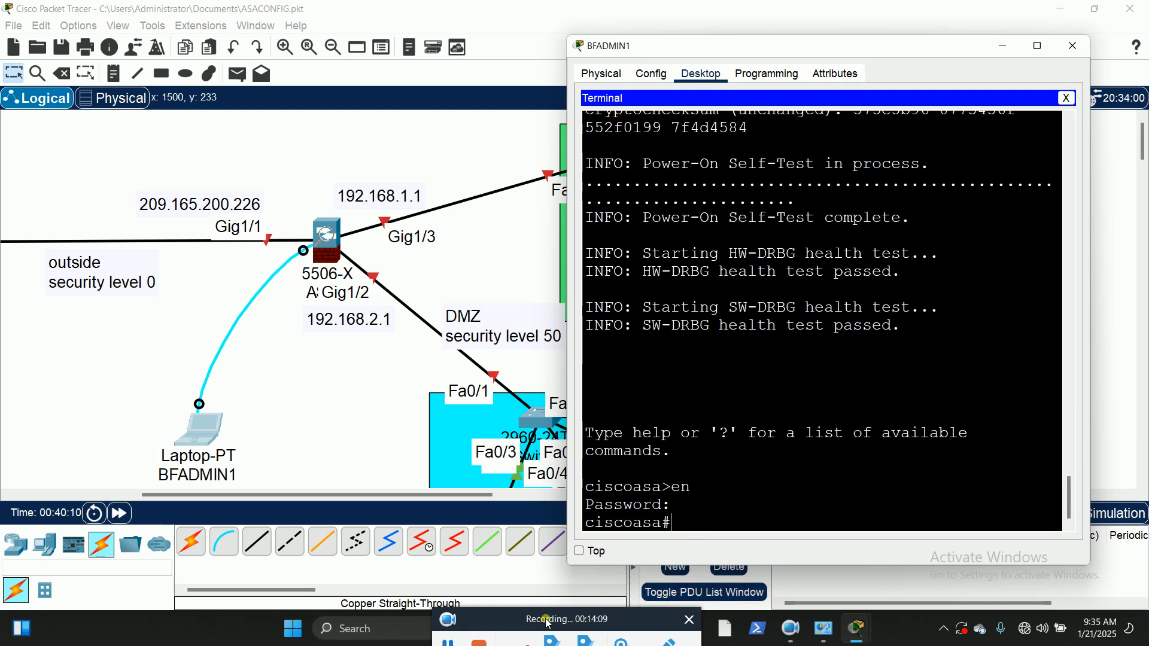
{"action": "left_click_drag", "start_coordinate": [544, 622], "coordinate": [546, 607]}
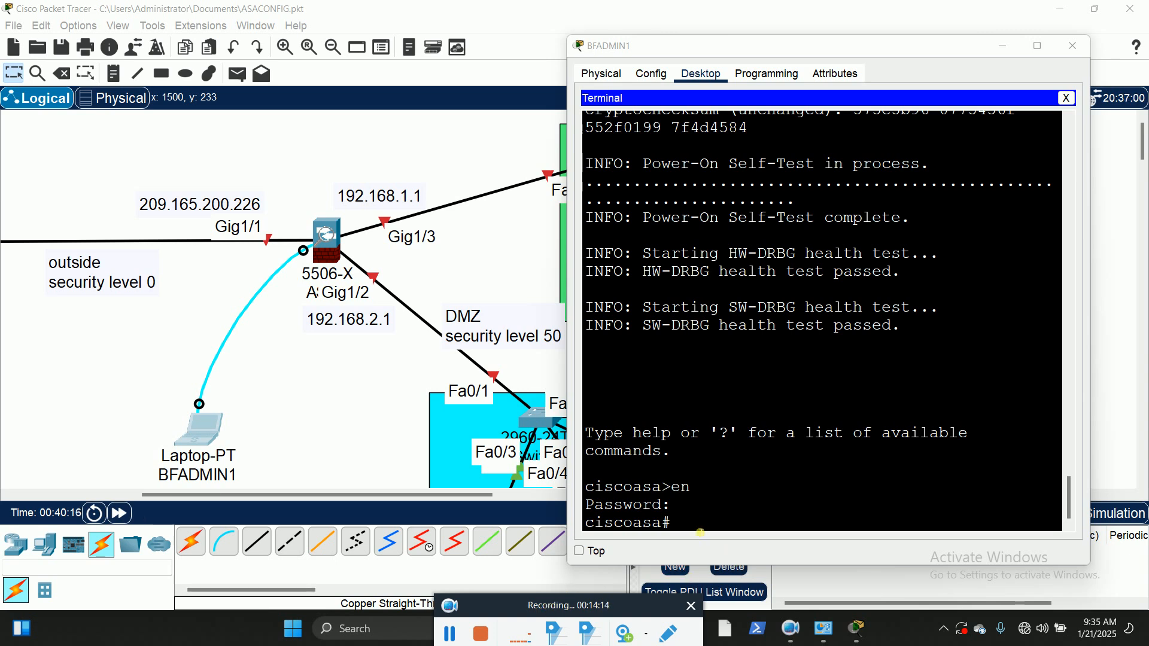
{"action": "left_click", "coordinate": [719, 510]}
{"action": "type", "text": "config t"}
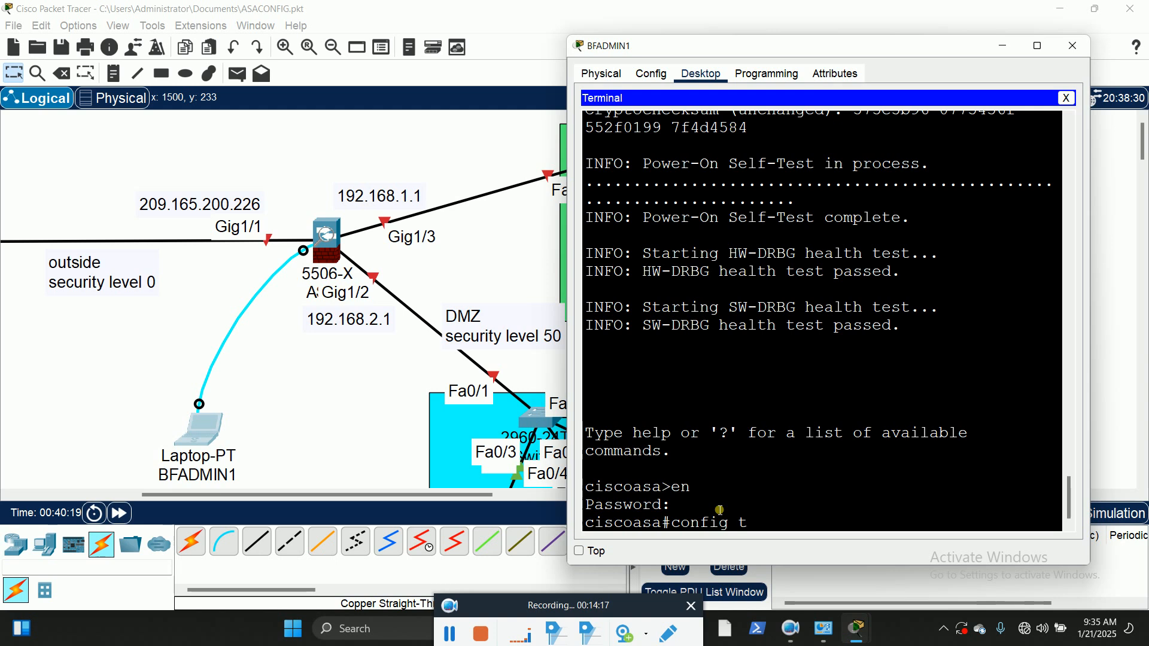
{"action": "key", "text": "Return"}
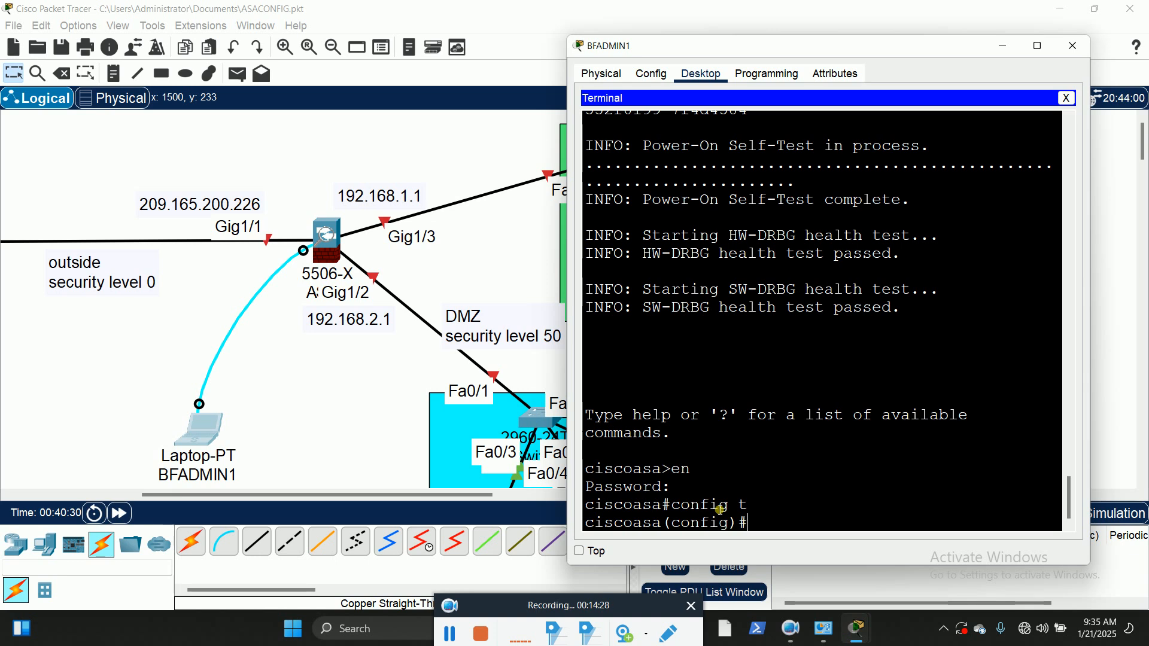
Step: Try to set the firewall's hostname to BFASA_1
{"action": "type", "text": "host"}
{"action": "key", "text": "Tab"}
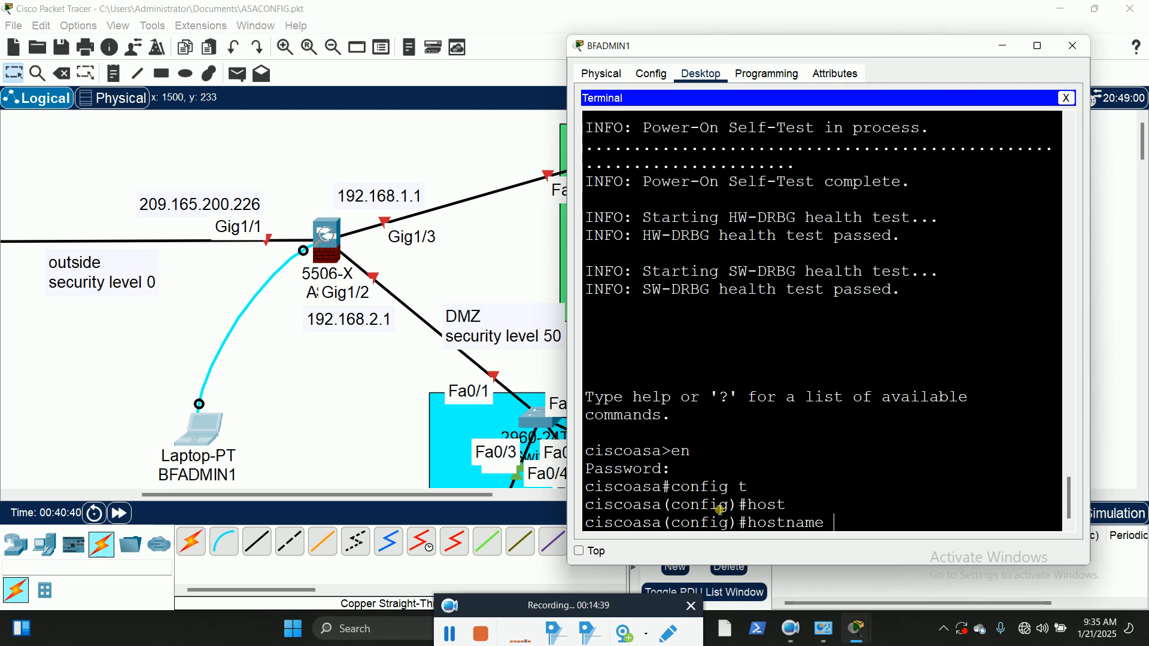
{"action": "type", "text": "BFASA"}
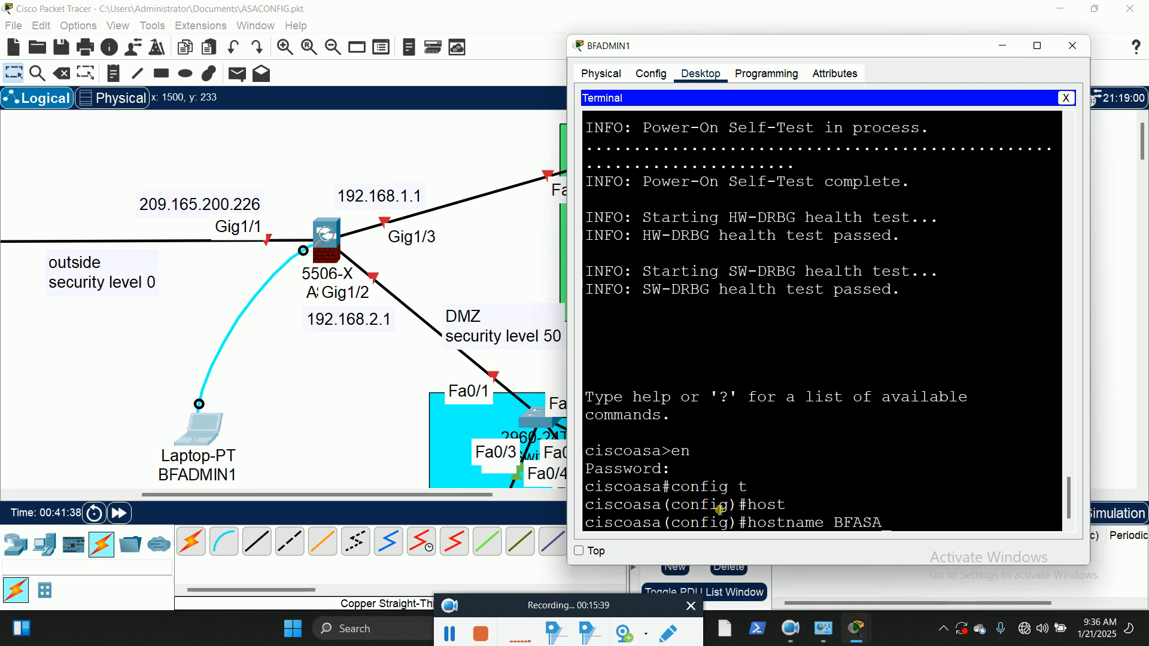
{"action": "type", "text": "1"}
{"action": "key", "text": "Return"}
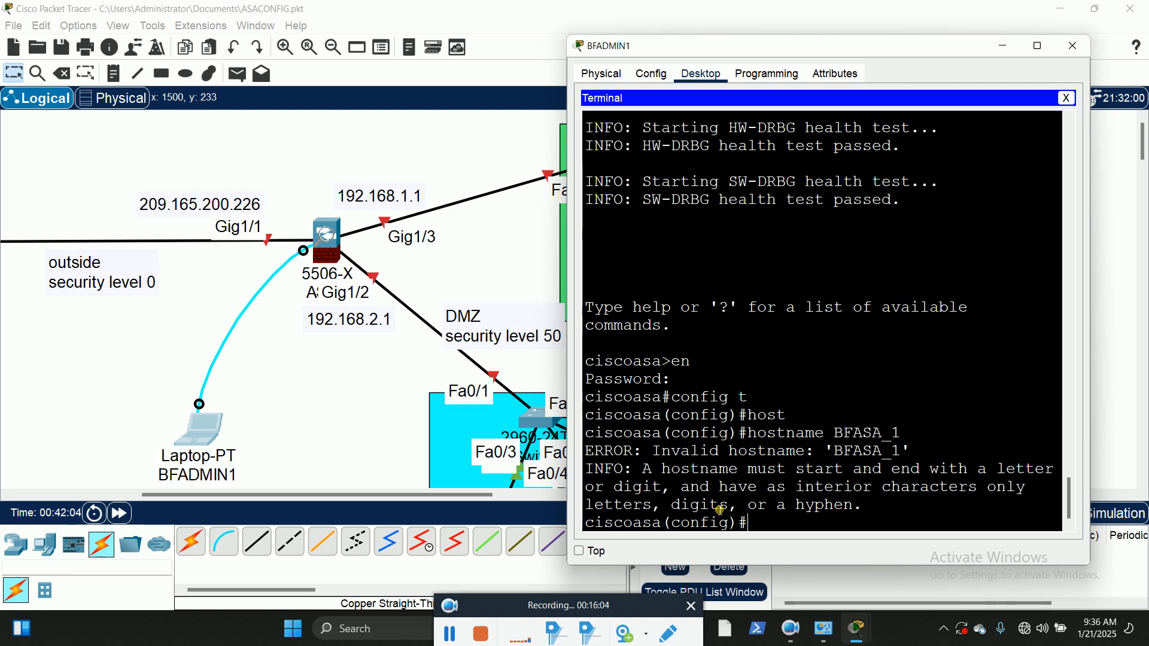
Step: Set the firewall's hostname to BFASA-1, reusing the previous hostname command
{"action": "key", "text": "Up"}
{"action": "key", "text": "BackSpace"}
{"action": "key", "text": "BackSpace"}
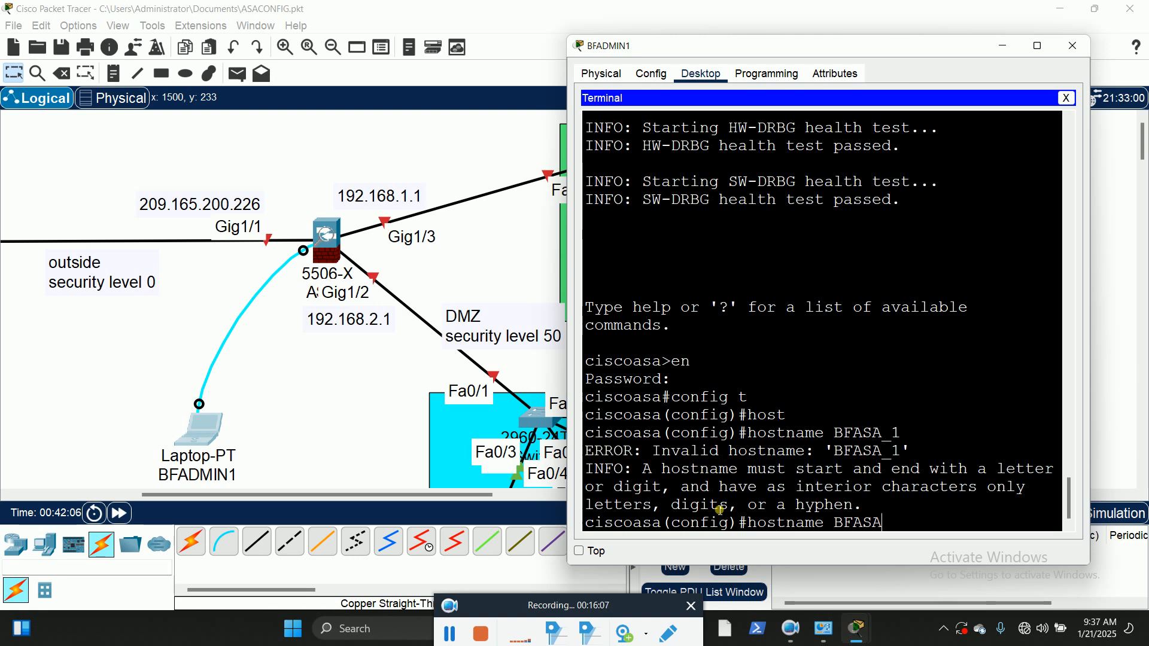
{"action": "type", "text": "-1"}
{"action": "key", "text": "Return"}
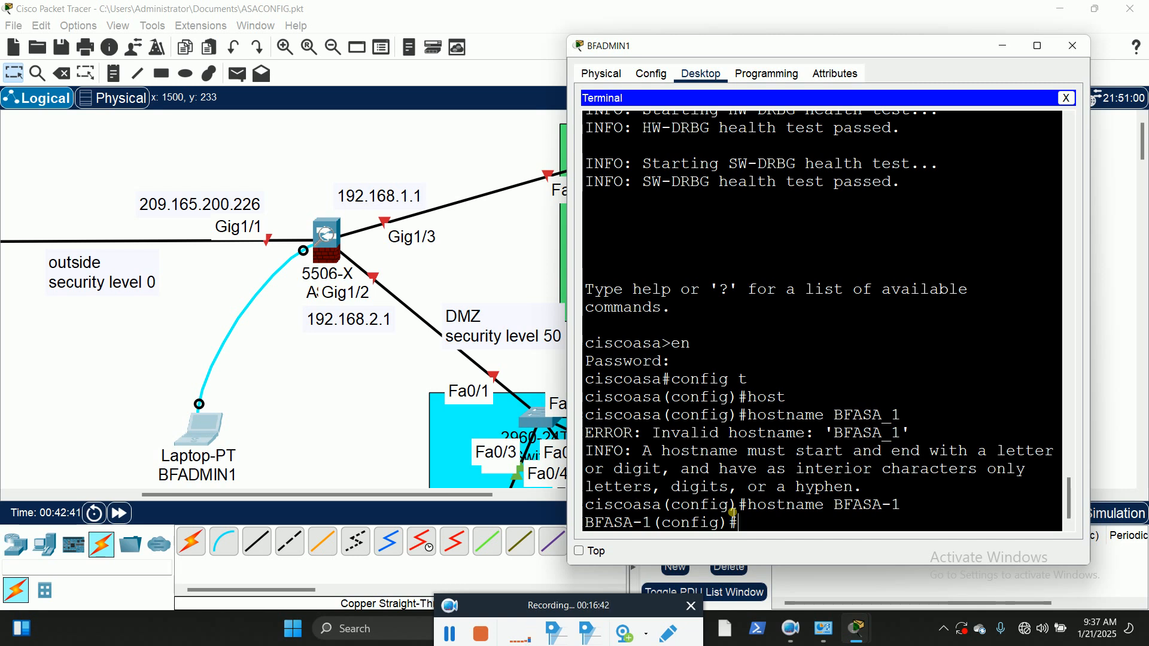
Step: Enlarge the terminal to full screen and set the firewall's enable password, checking the enable command's options with the built-in help
{"action": "type", "text": "ena"}
{"action": "key", "text": "Tab"}
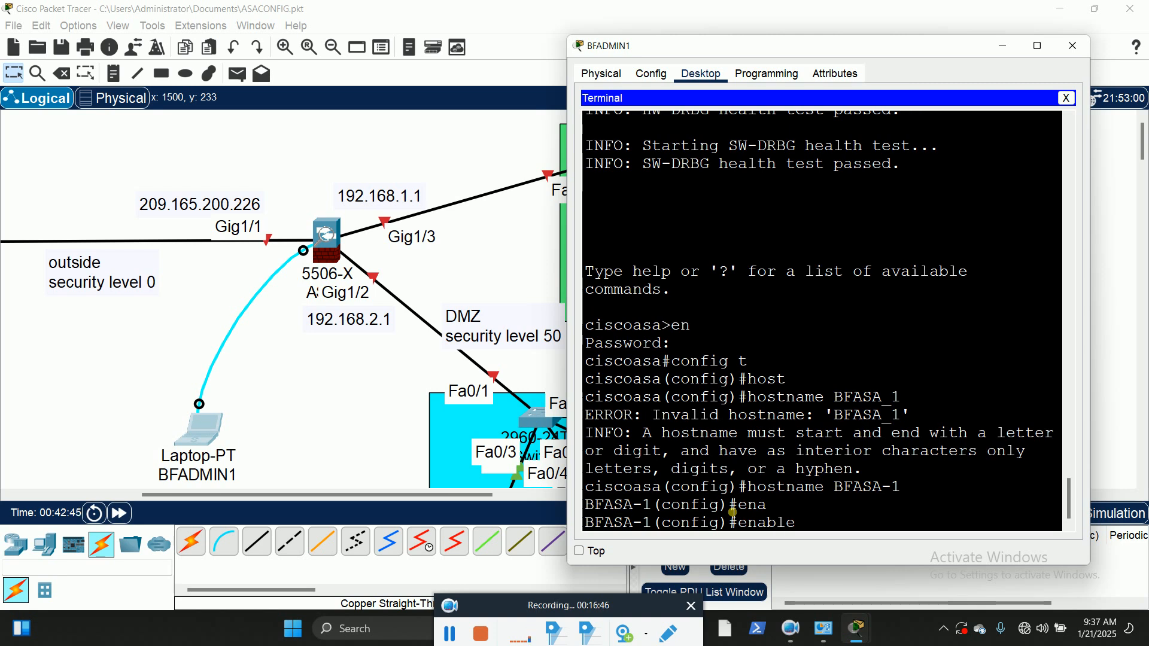
{"action": "type", "text": "?"}
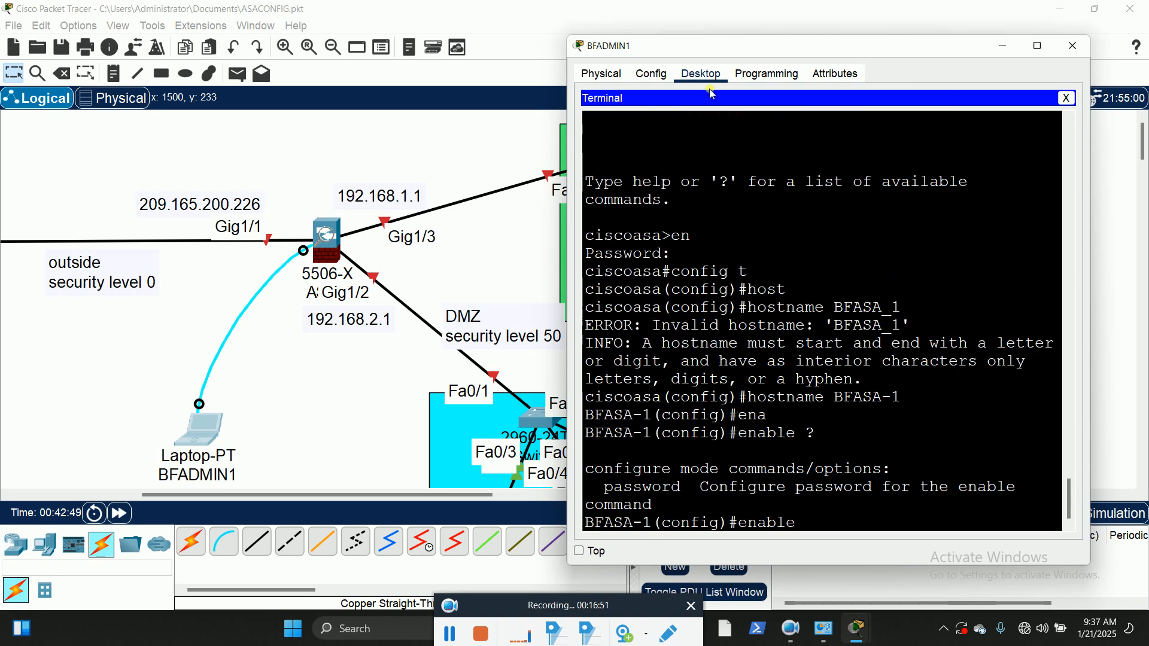
{"action": "left_click", "coordinate": [1037, 45]}
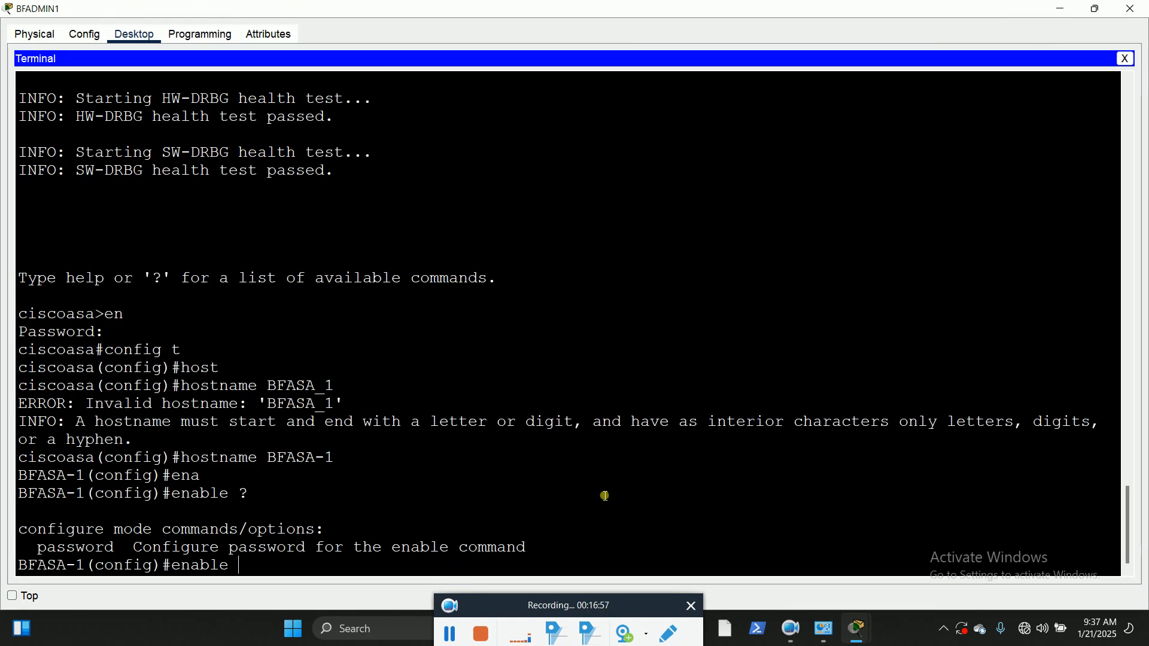
{"action": "type", "text": "pas"}
{"action": "key", "text": "Tab"}
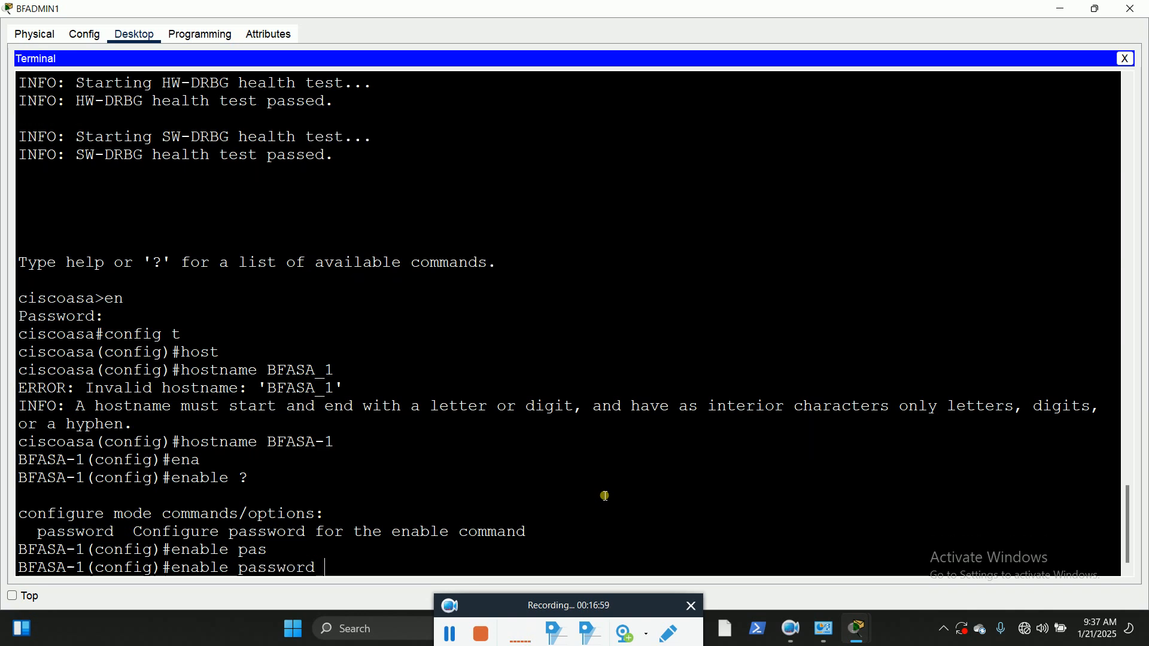
{"action": "type", "text": "P"}
{"action": "key", "text": "BackSpace"}
{"action": "type", "text": "p"}
{"action": "type", "text": "@"}
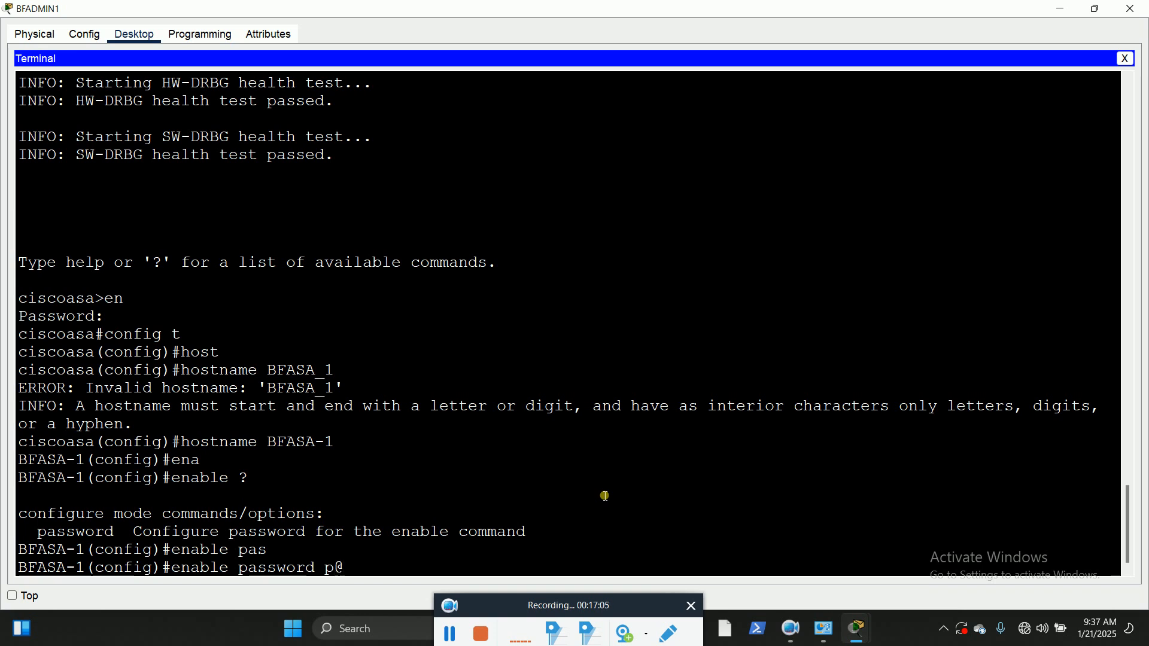
{"action": "type", "text": "ssw0rd12"}
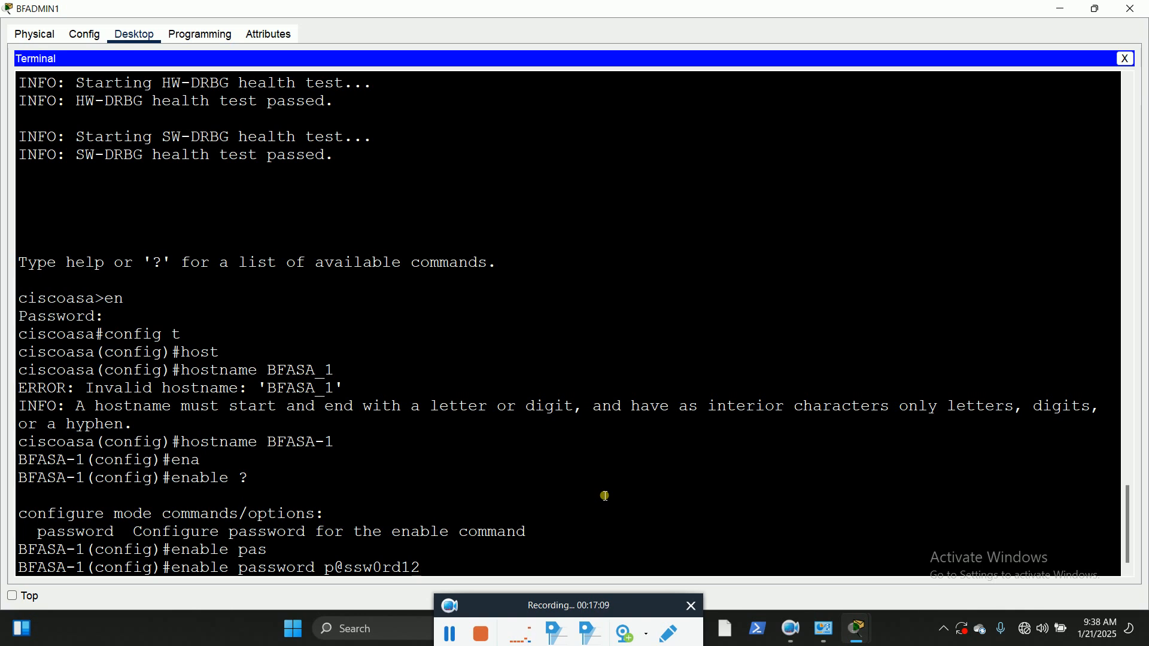
{"action": "key", "text": "Return"}
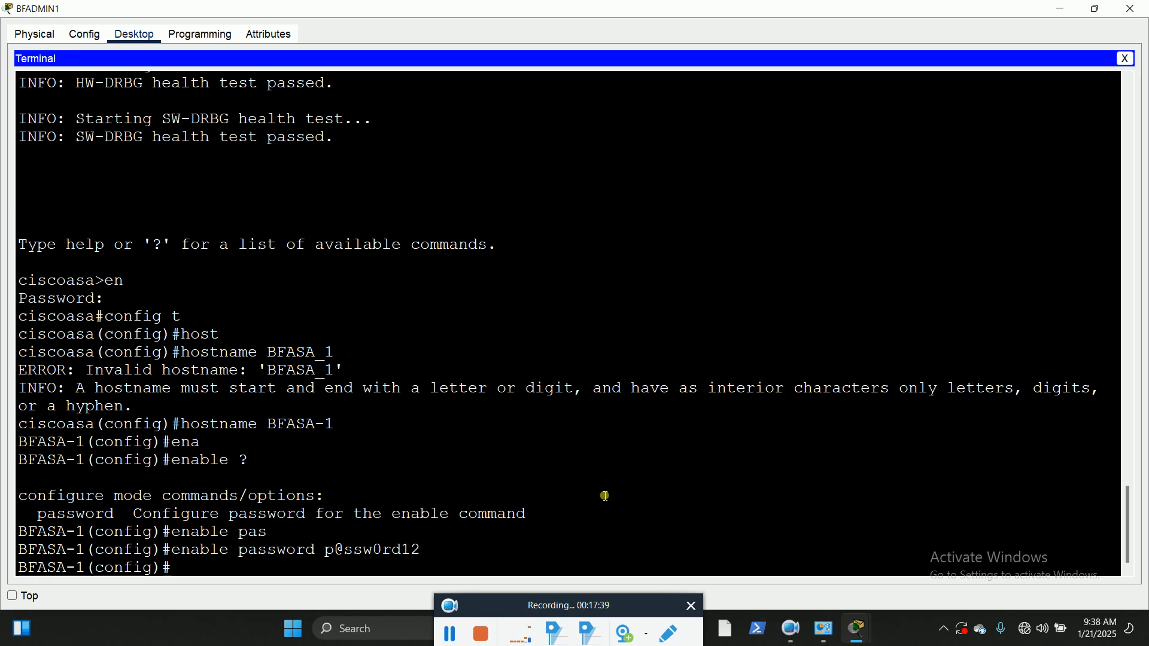
Step: Create the local user BFADMIN1 on the firewall and enter that account's password
{"action": "type", "text": "user"}
{"action": "key", "text": "Tab"}
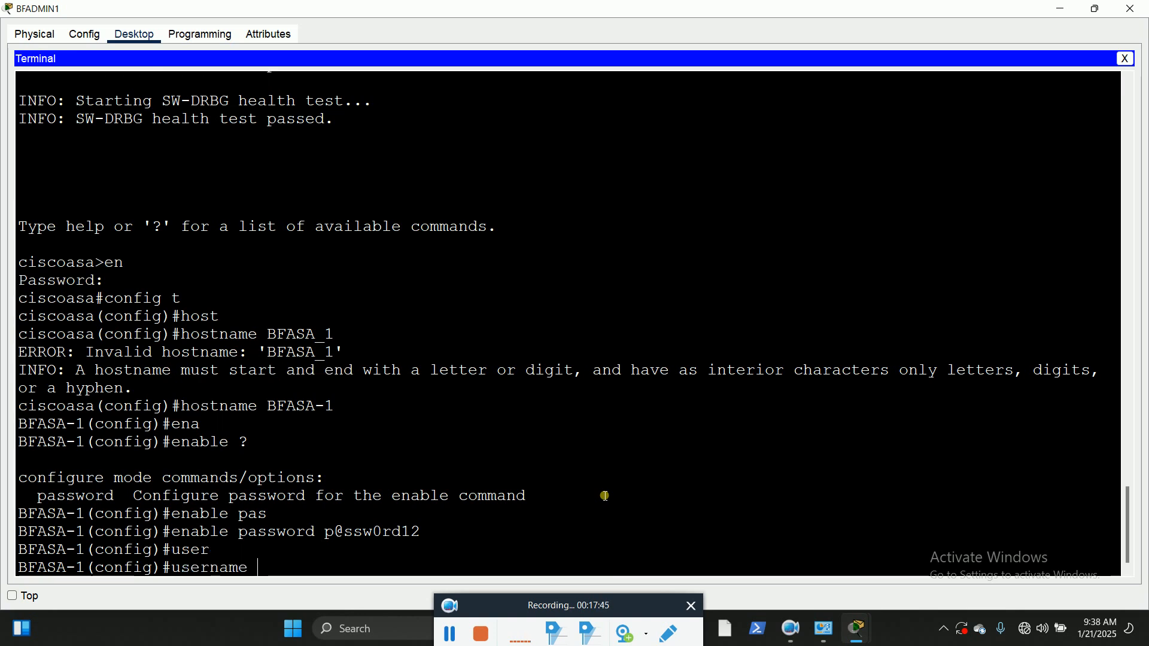
{"action": "type", "text": "BFADMIN1"}
{"action": "key", "text": "Tab"}
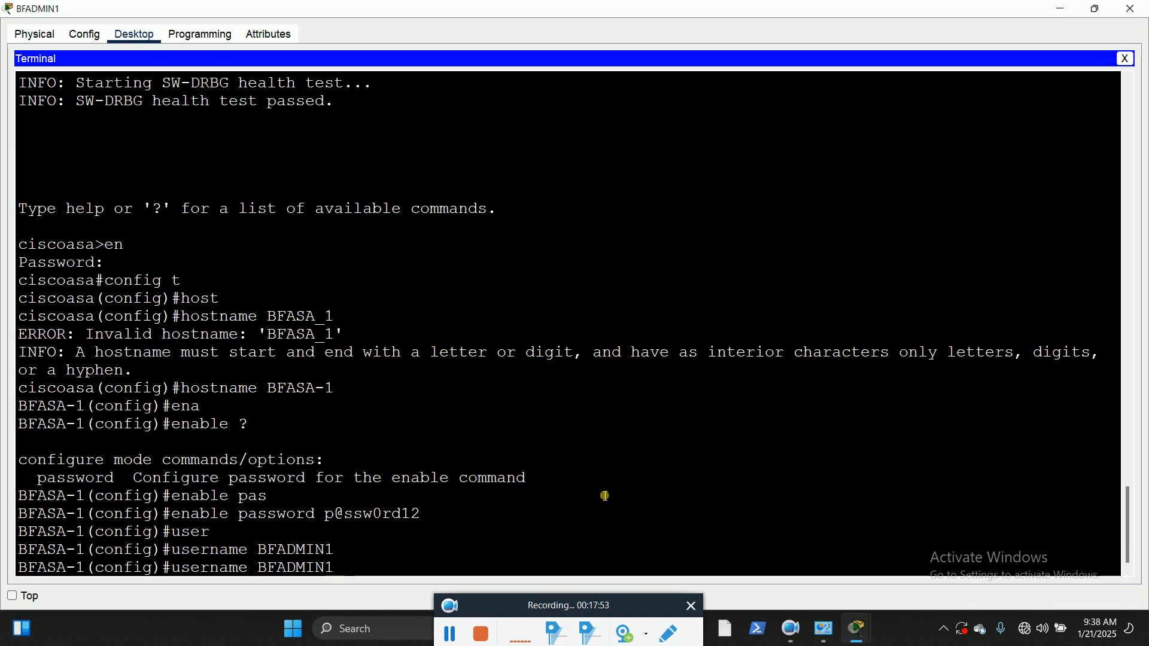
{"action": "type", "text": "pas"}
{"action": "key", "text": "Tab"}
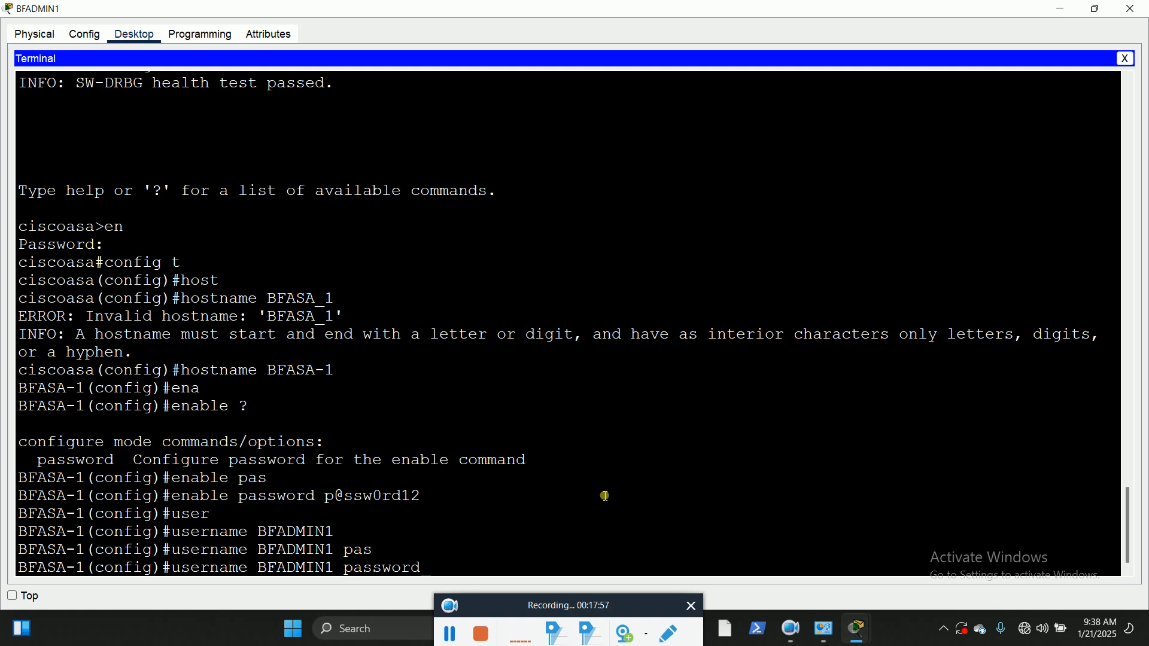
{"action": "type", "text": "p@ssw0rd12"}
{"action": "key", "text": "Return"}
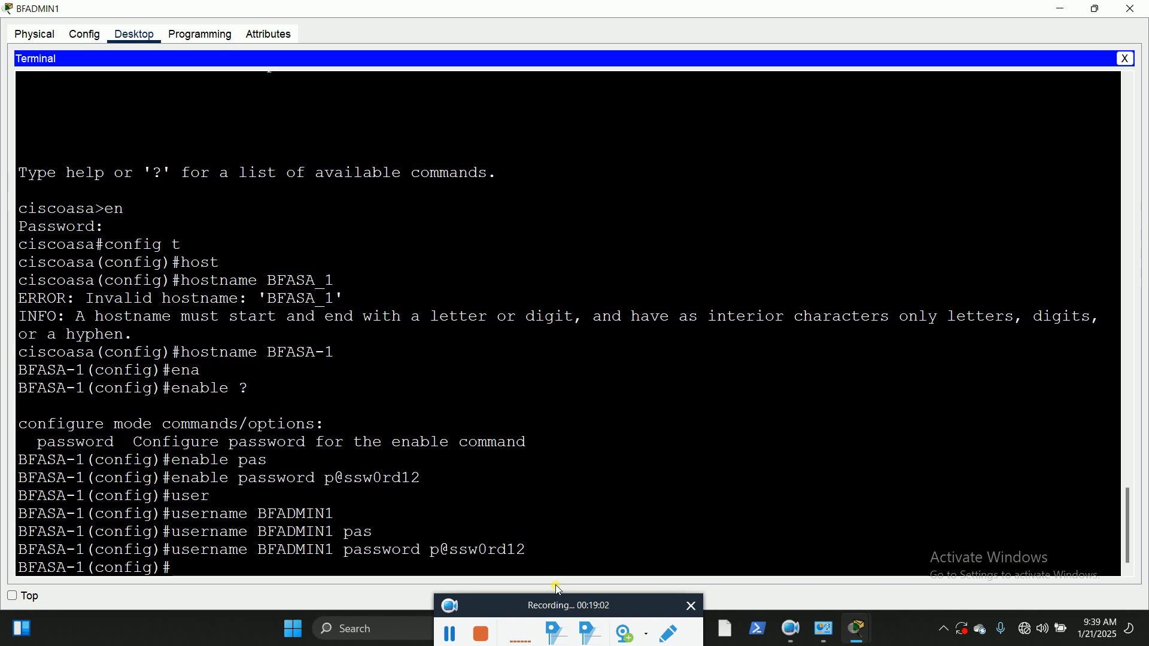
Step: Start a clock set command, consulting the built-in help for the clock options and the expected time format
{"action": "type", "text": "clo"}
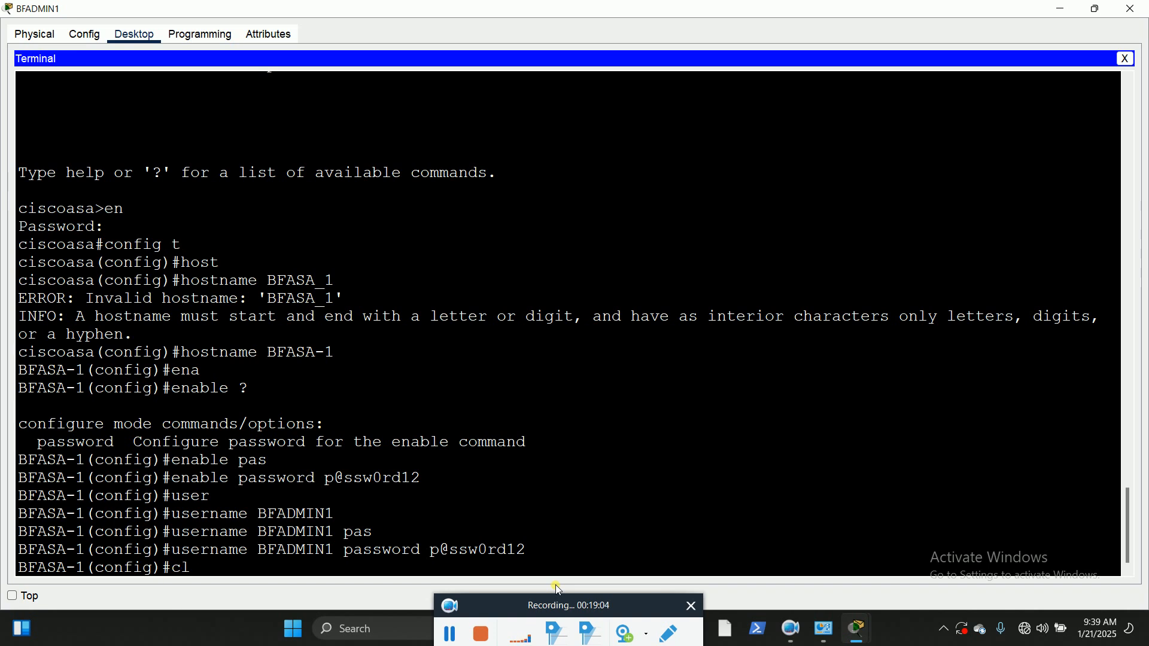
{"action": "key", "text": "Tab"}
{"action": "type", "text": "ra"}
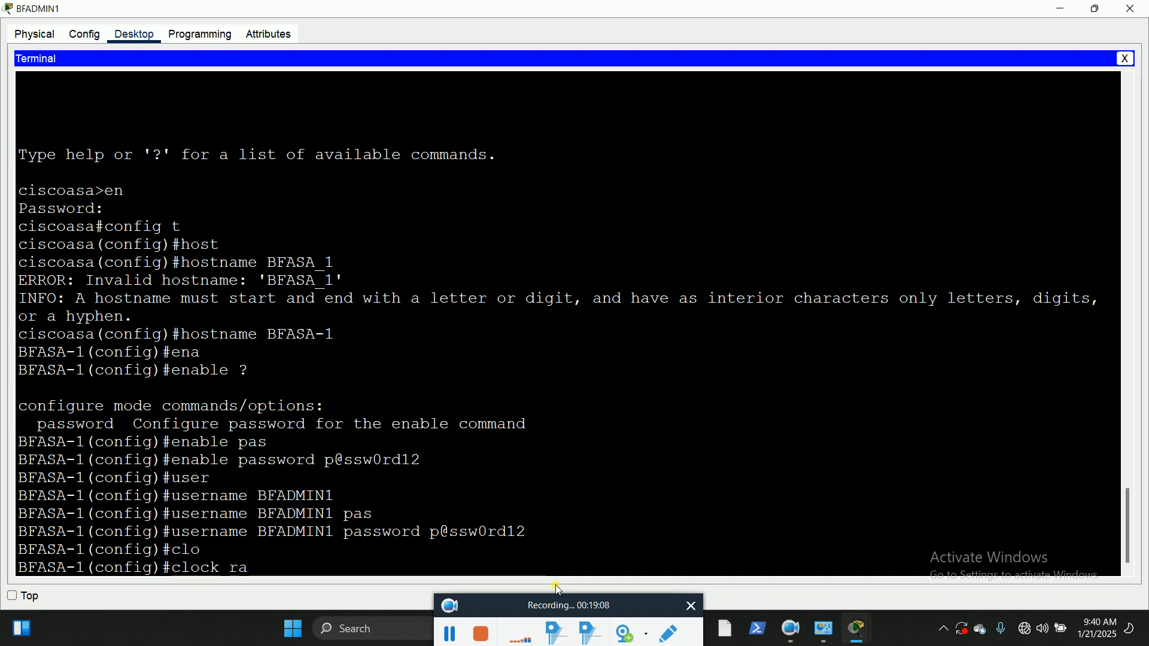
{"action": "key", "text": "Tab"}
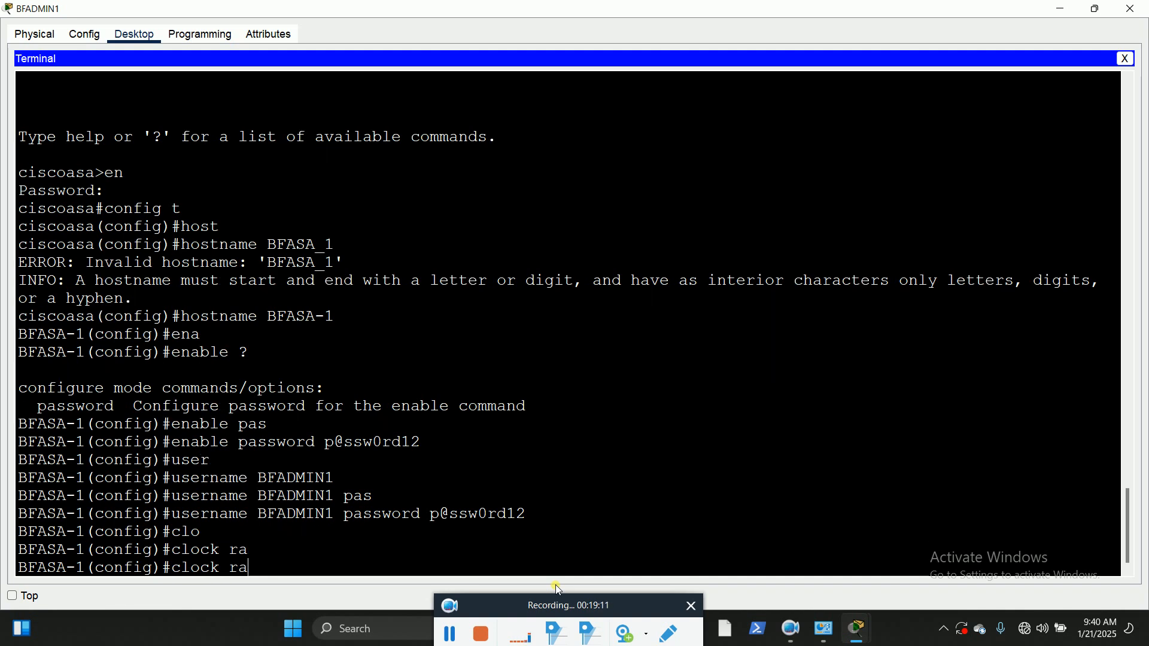
{"action": "key", "text": "BackSpace"}
{"action": "key", "text": "BackSpace"}
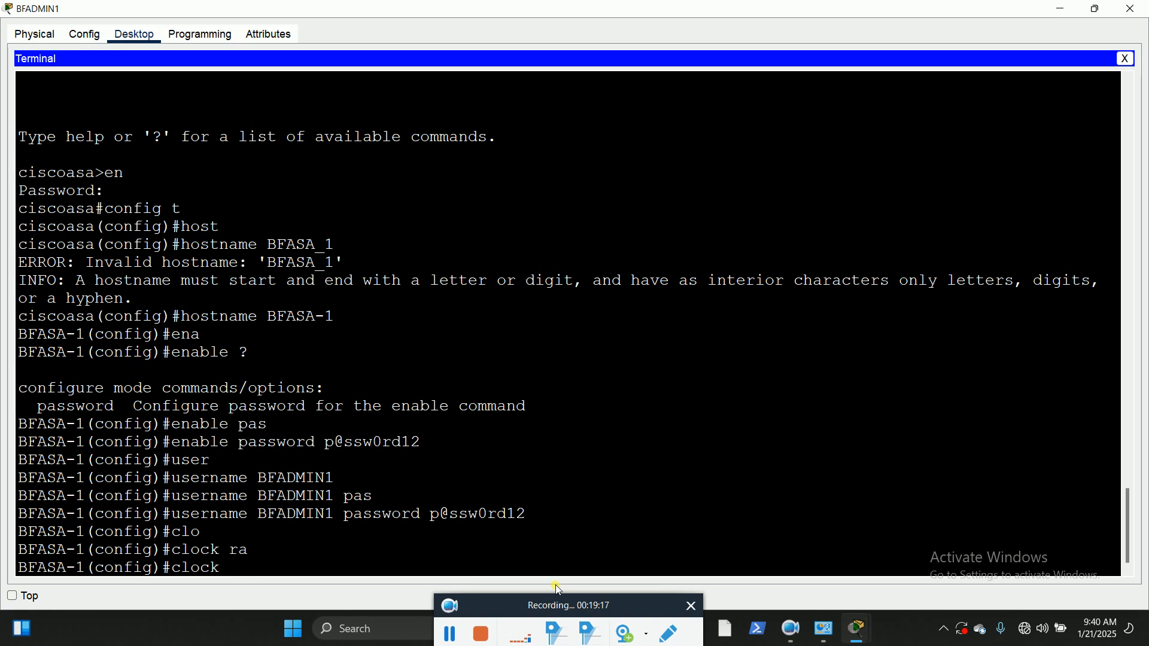
{"action": "type", "text": "?"}
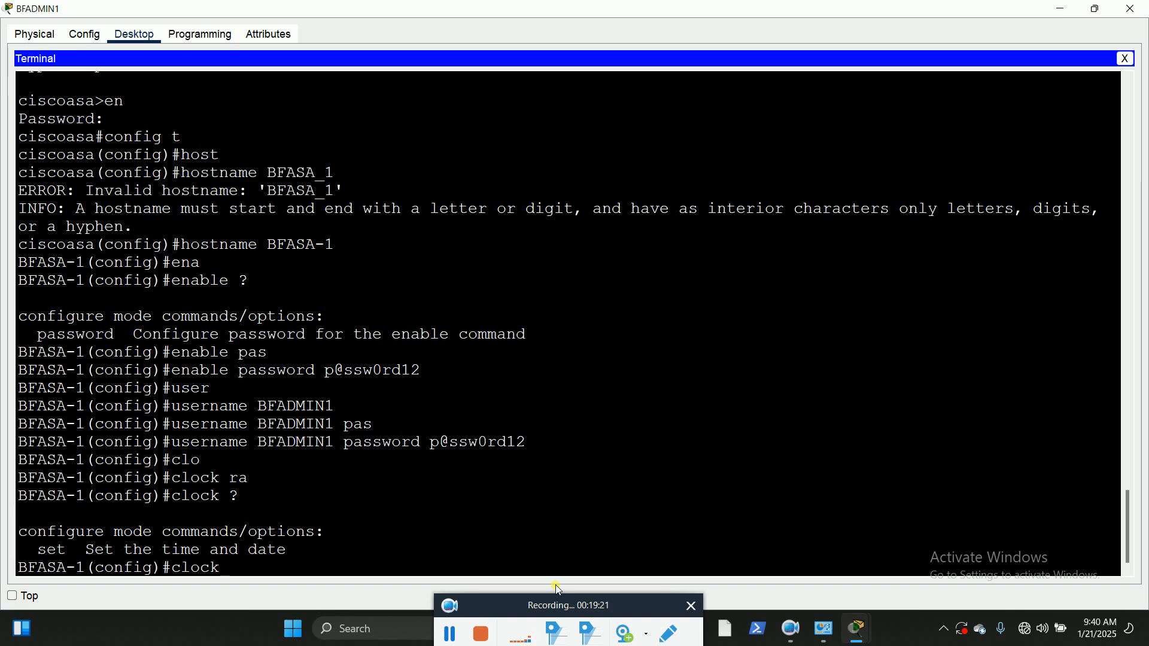
{"action": "type", "text": "set"}
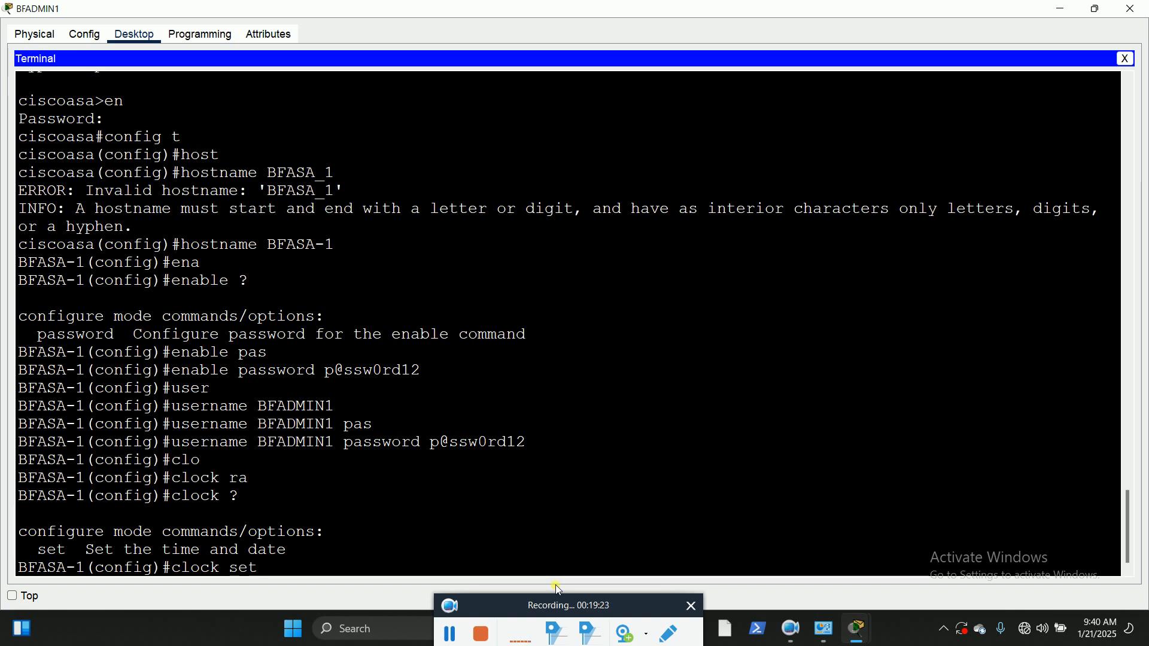
{"action": "type", "text": " ?"}
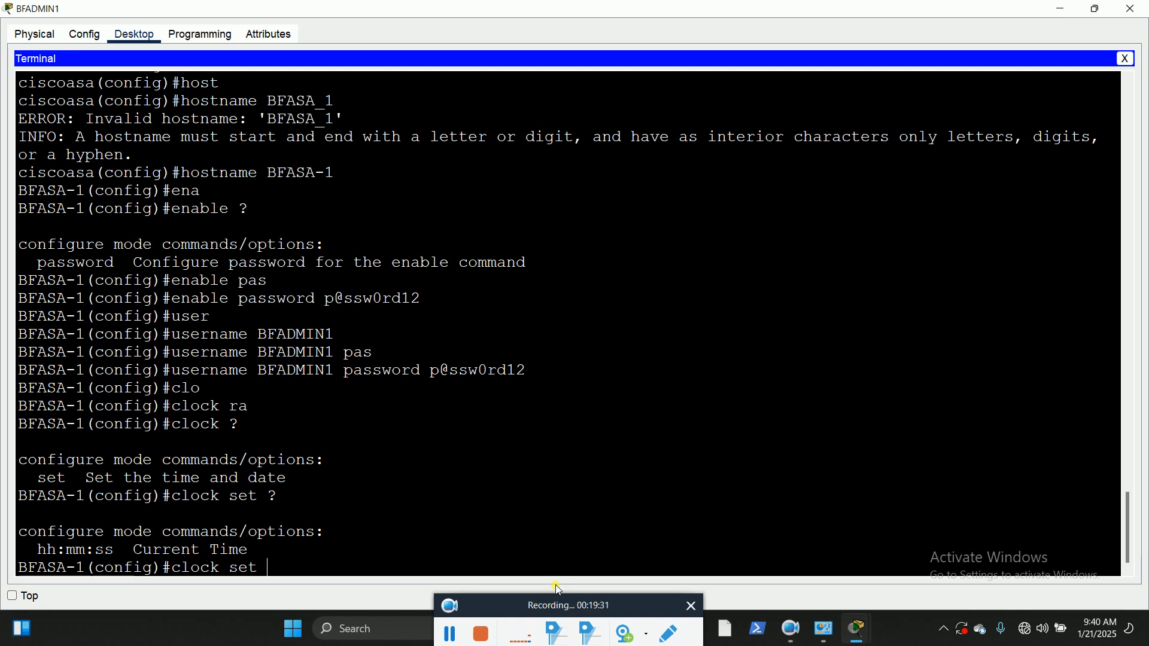
Step: Complete the clock set command with the time 9:42:40 and the date 21 January 2025
{"action": "mouse_move", "coordinate": [592, 612]}
{"action": "left_mouse_down"}
{"action": "mouse_move", "coordinate": [576, 620]}
{"action": "mouse_move", "coordinate": [588, 624]}
{"action": "left_mouse_up"}
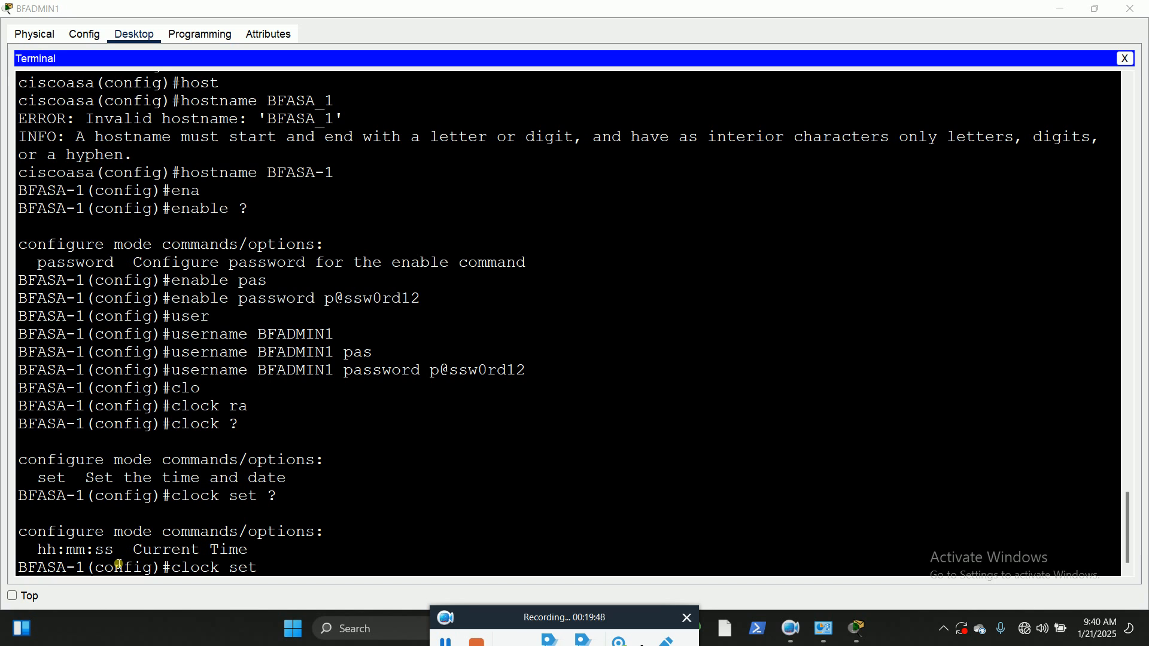
{"action": "left_click", "coordinate": [278, 573]}
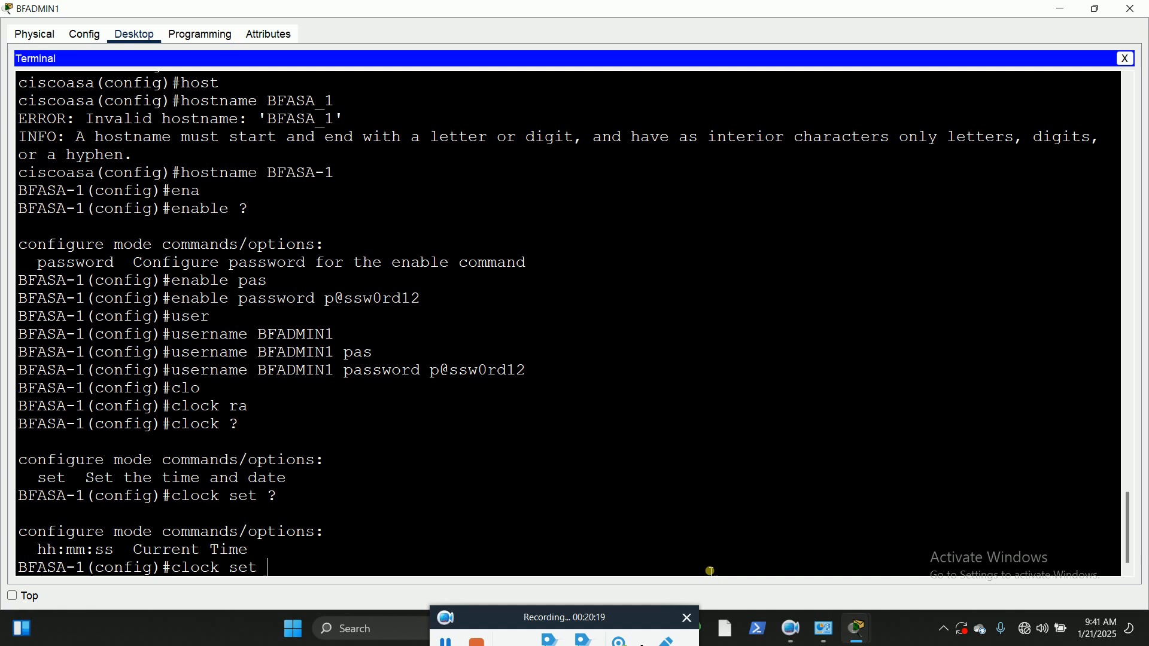
{"action": "type", "text": "10"}
{"action": "key", "text": "BackSpace"}
{"action": "key", "text": "BackSpace"}
{"action": "type", "text": "9:41"}
{"action": "key", "text": "BackSpace"}
{"action": "key", "text": "BackSpace"}
{"action": "type", "text": "2"}
{"action": "type", "text": "\""}
{"action": "type", "text": "40"}
{"action": "type", "text": " 21"}
{"action": "type", "text": " Jan"}
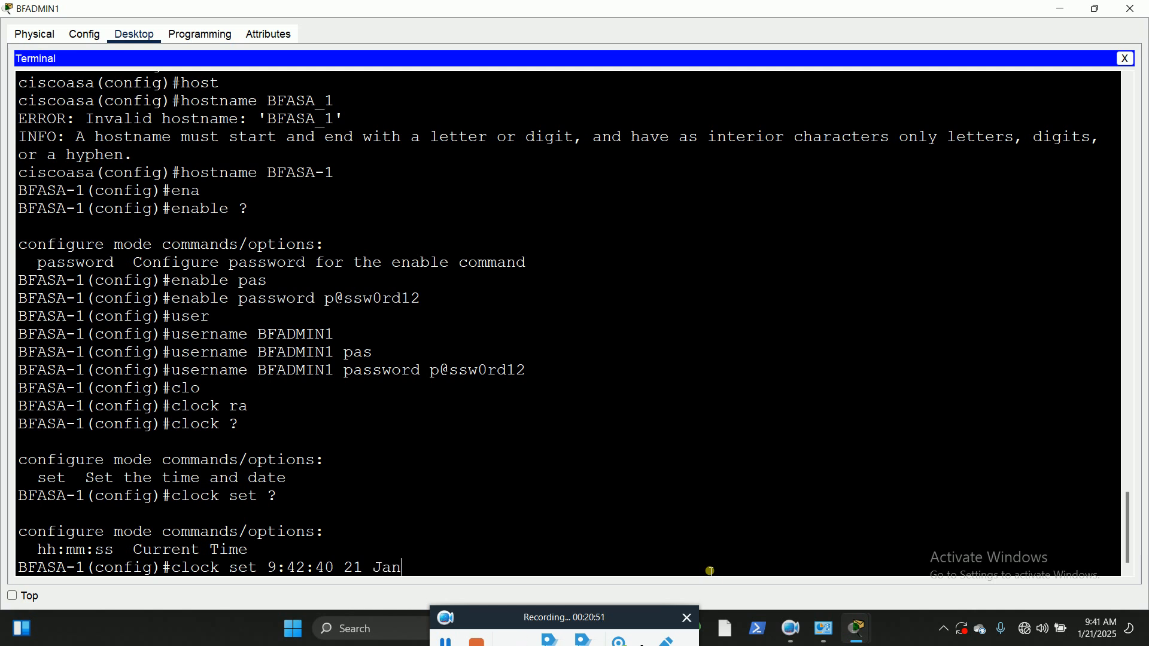
{"action": "type", "text": "uary 2025"}
{"action": "key", "text": "Return"}
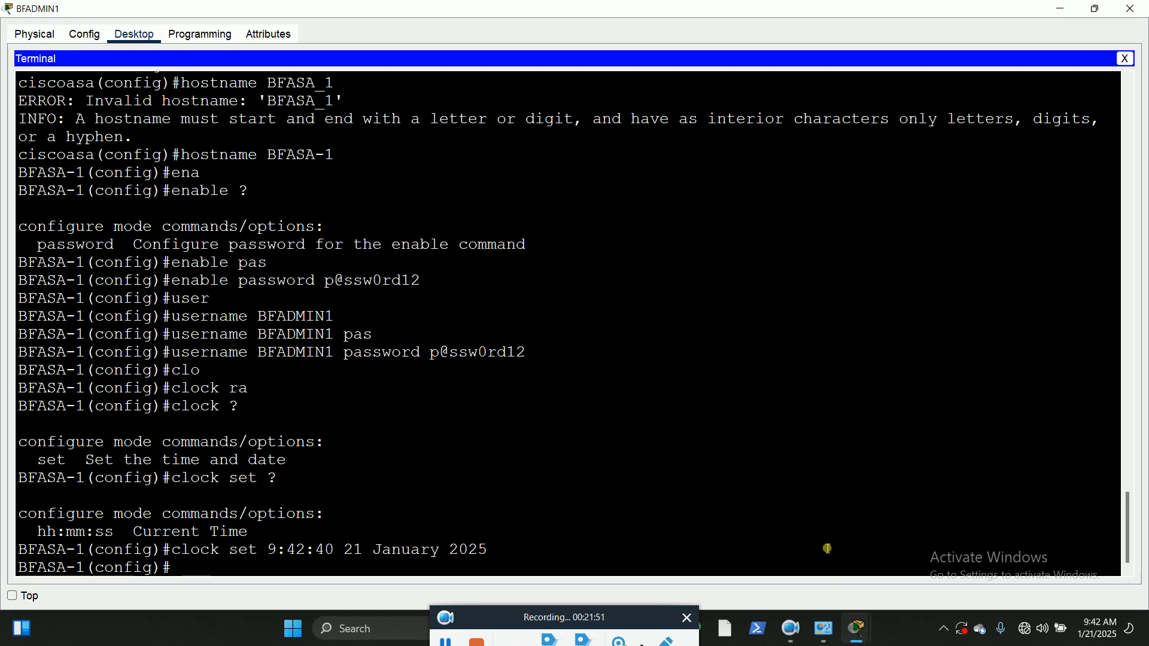
Step: Try to display the firewall's status with show status
{"action": "type", "text": "show sta"}
{"action": "key", "text": "Tab"}
{"action": "type", "text": "tus"}
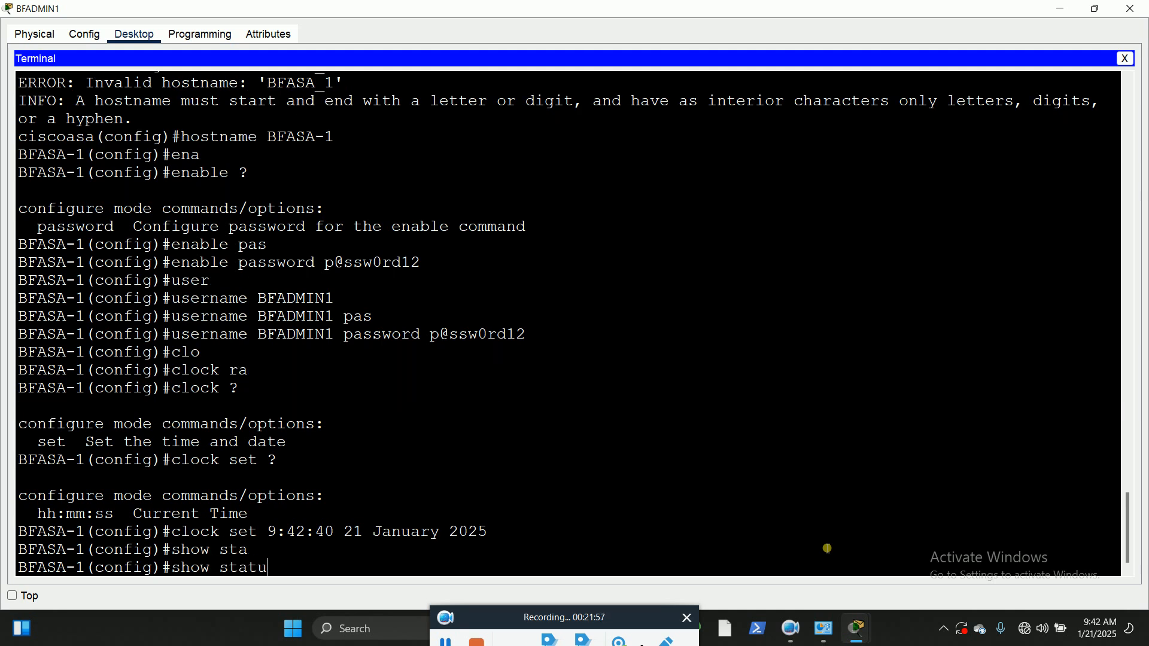
{"action": "key", "text": "Return"}
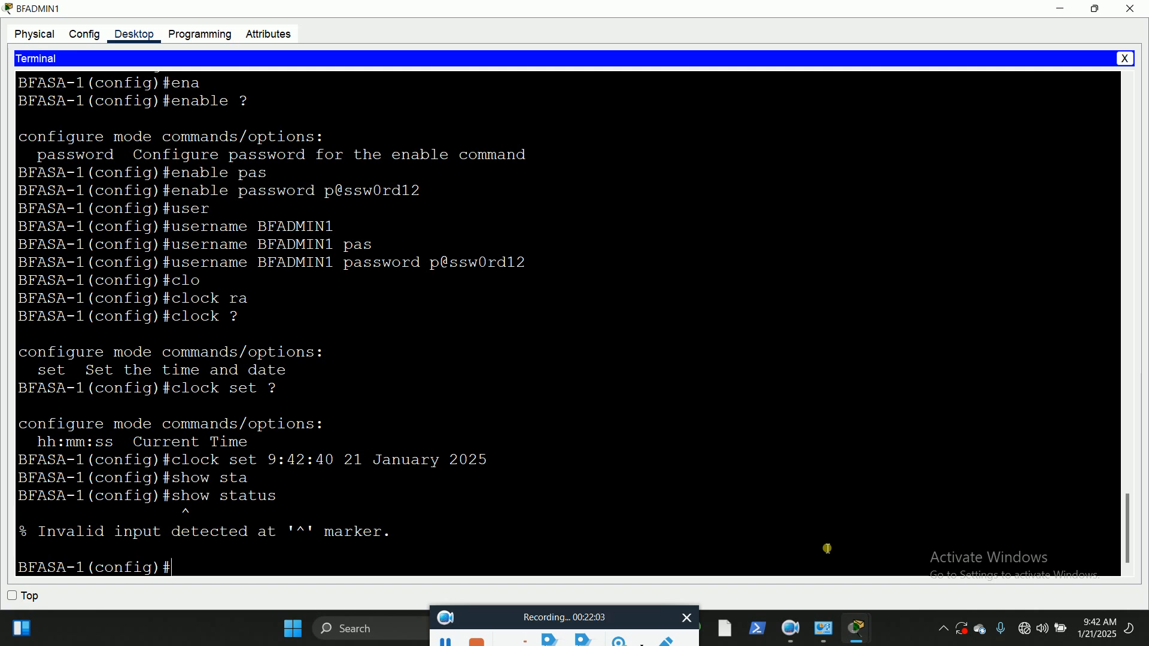
Step: Display the firewall's startup configuration with show start
{"action": "key", "text": "Up"}
{"action": "key", "text": "BackSpace"}
{"action": "key", "text": "BackSpace"}
{"action": "key", "text": "BackSpace"}
{"action": "type", "text": "rt"}
{"action": "key", "text": "Tab"}
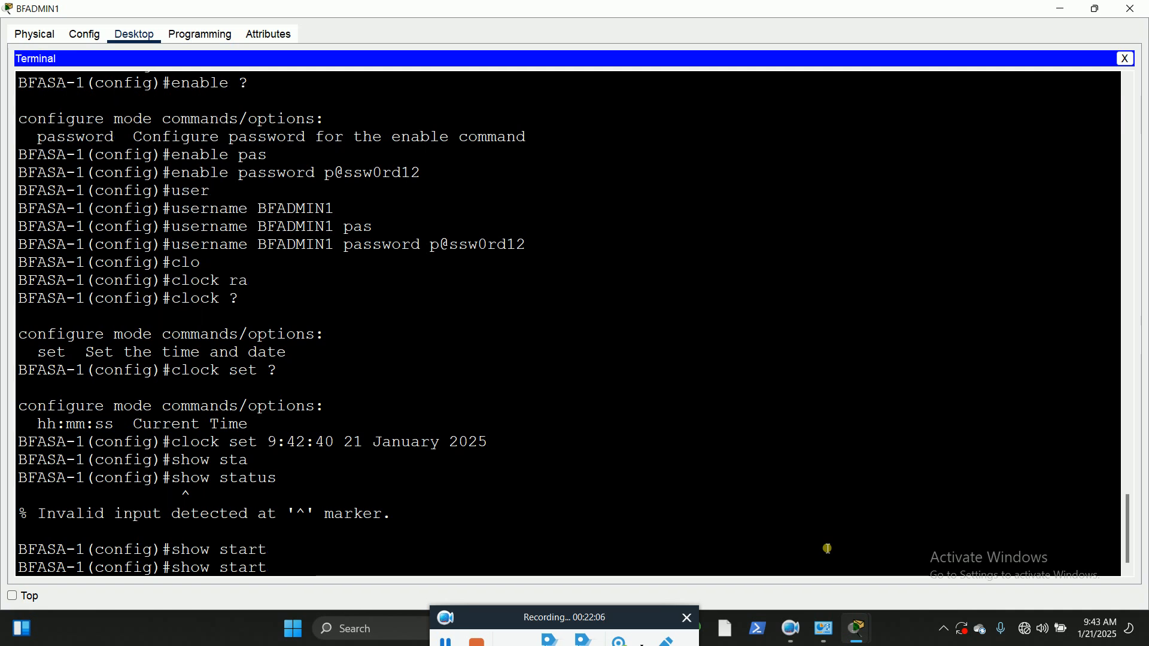
{"action": "key", "text": "Return"}
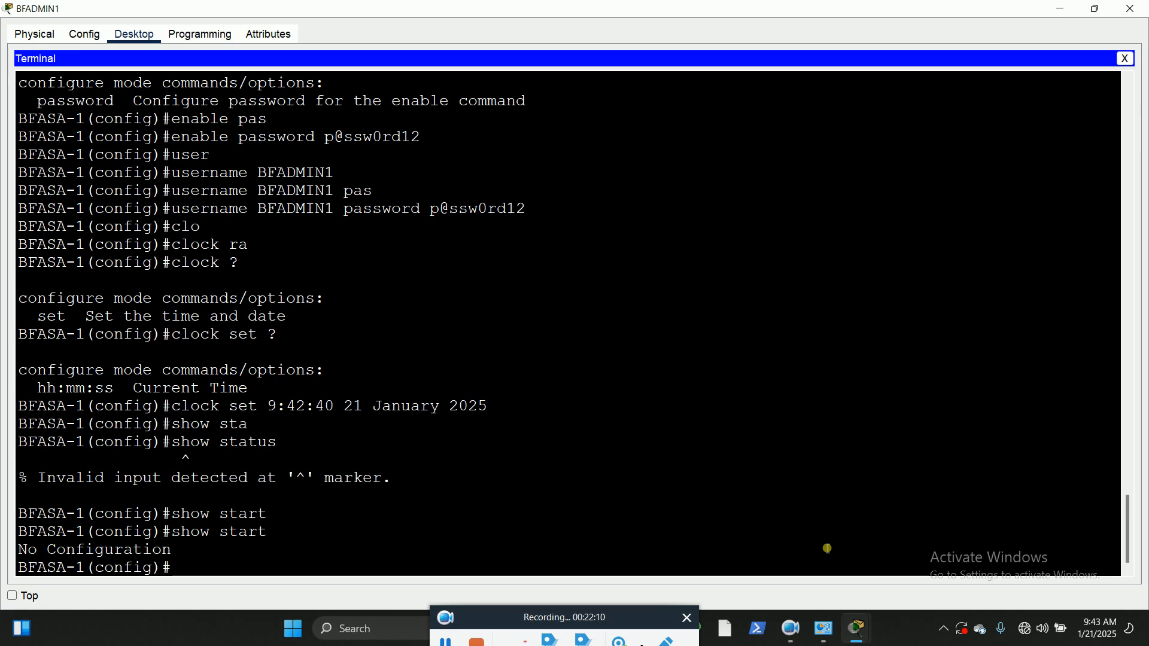
{"action": "key", "text": "Up"}
{"action": "key", "text": "Up"}
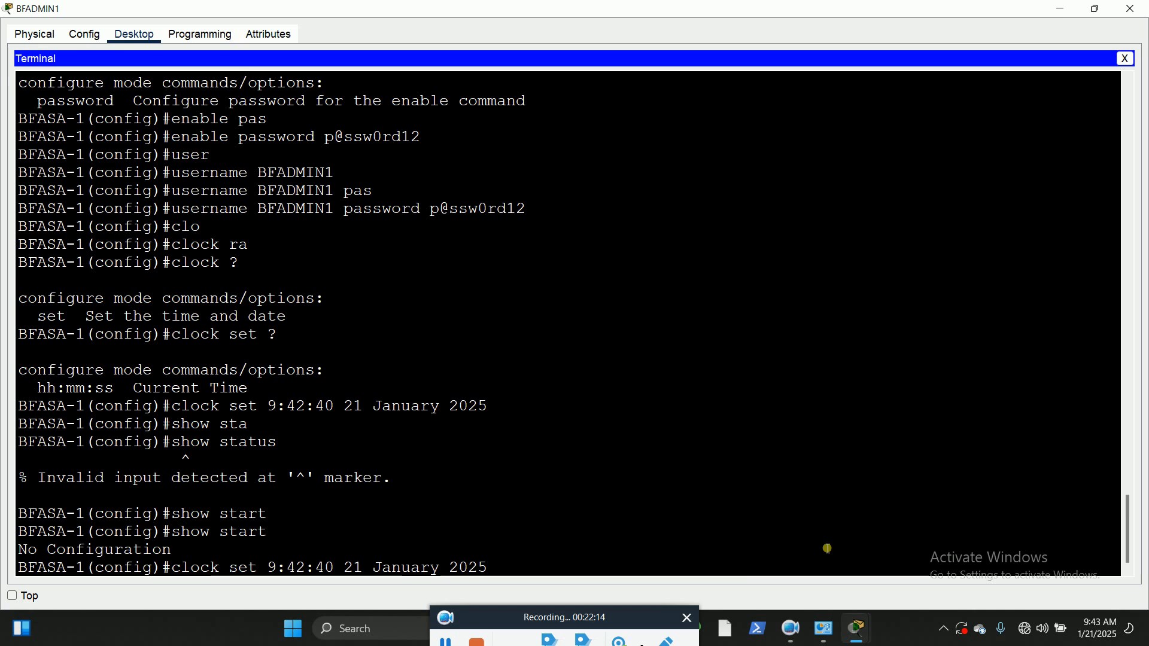
{"action": "key", "text": "BackSpace"}
{"action": "key", "text": "BackSpace"}
{"action": "key", "text": "BackSpace"}
{"action": "key", "text": "BackSpace"}
{"action": "key", "text": "BackSpace"}
{"action": "key", "text": "BackSpace"}
{"action": "key", "text": "BackSpace"}
{"action": "key", "text": "BackSpace"}
{"action": "key", "text": "BackSpace"}
{"action": "key", "text": "BackSpace"}
{"action": "key", "text": "BackSpace"}
{"action": "key", "text": "BackSpace"}
{"action": "key", "text": "BackSpace"}
{"action": "key", "text": "BackSpace"}
{"action": "key", "text": "BackSpace"}
{"action": "key", "text": "BackSpace"}
{"action": "key", "text": "BackSpace"}
{"action": "key", "text": "BackSpace"}
{"action": "key", "text": "BackSpace"}
{"action": "key", "text": "BackSpace"}
{"action": "key", "text": "BackSpace"}
{"action": "key", "text": "BackSpace"}
{"action": "key", "text": "BackSpace"}
{"action": "key", "text": "BackSpace"}
{"action": "key", "text": "BackSpace"}
{"action": "key", "text": "BackSpace"}
{"action": "key", "text": "BackSpace"}
{"action": "key", "text": "BackSpace"}
{"action": "key", "text": "BackSpace"}
{"action": "key", "text": "BackSpace"}
{"action": "key", "text": "BackSpace"}
{"action": "key", "text": "BackSpace"}
{"action": "key", "text": "BackSpace"}
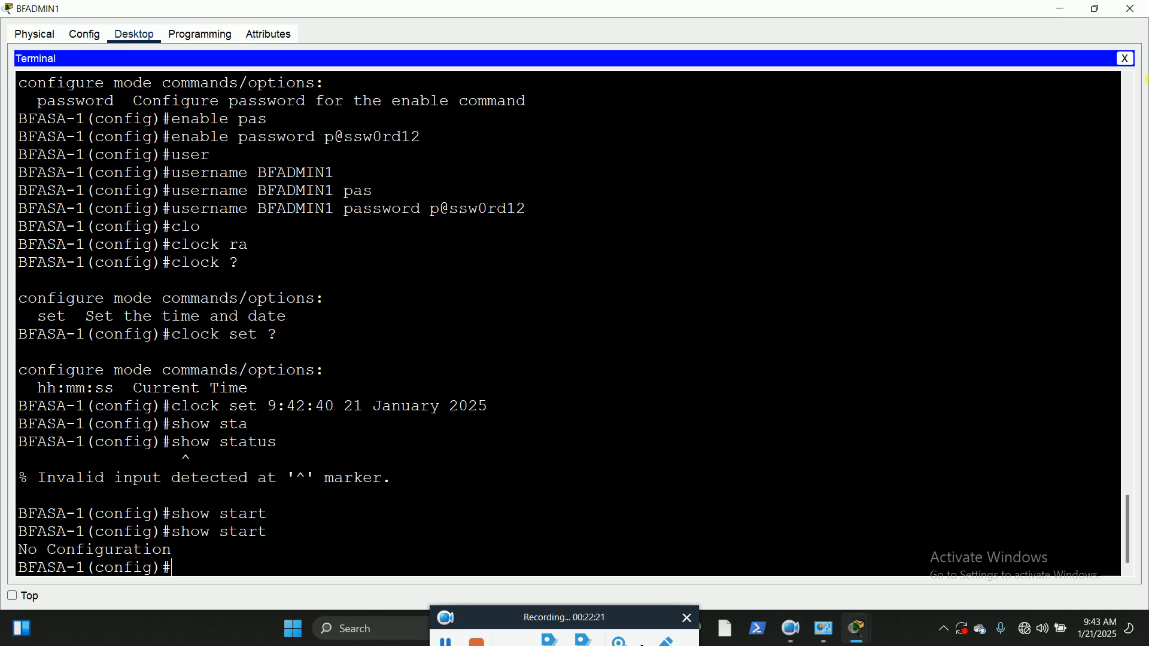
Step: Restore the BFADMIN1 terminal window to its smaller size and move it aside to uncover more of the topology
{"action": "left_click", "coordinate": [1096, 9]}
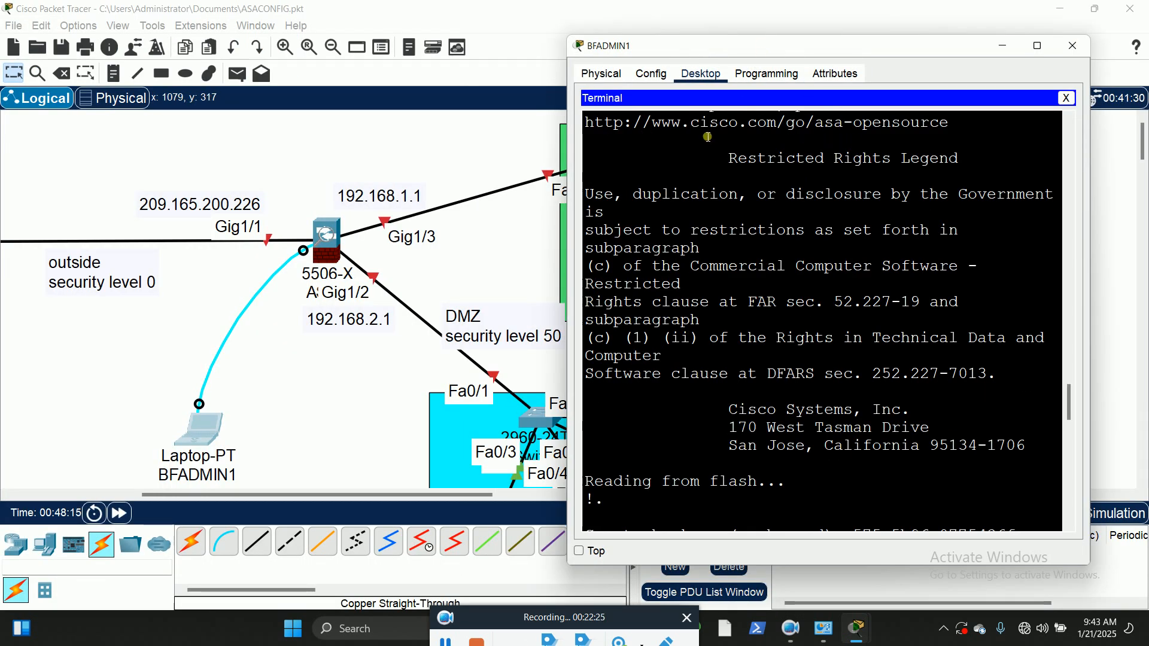
{"action": "scroll", "coordinate": [799, 417], "scroll_direction": "down", "scroll_amount": 12}
{"action": "scroll", "coordinate": [799, 417], "scroll_direction": "down", "scroll_amount": 8}
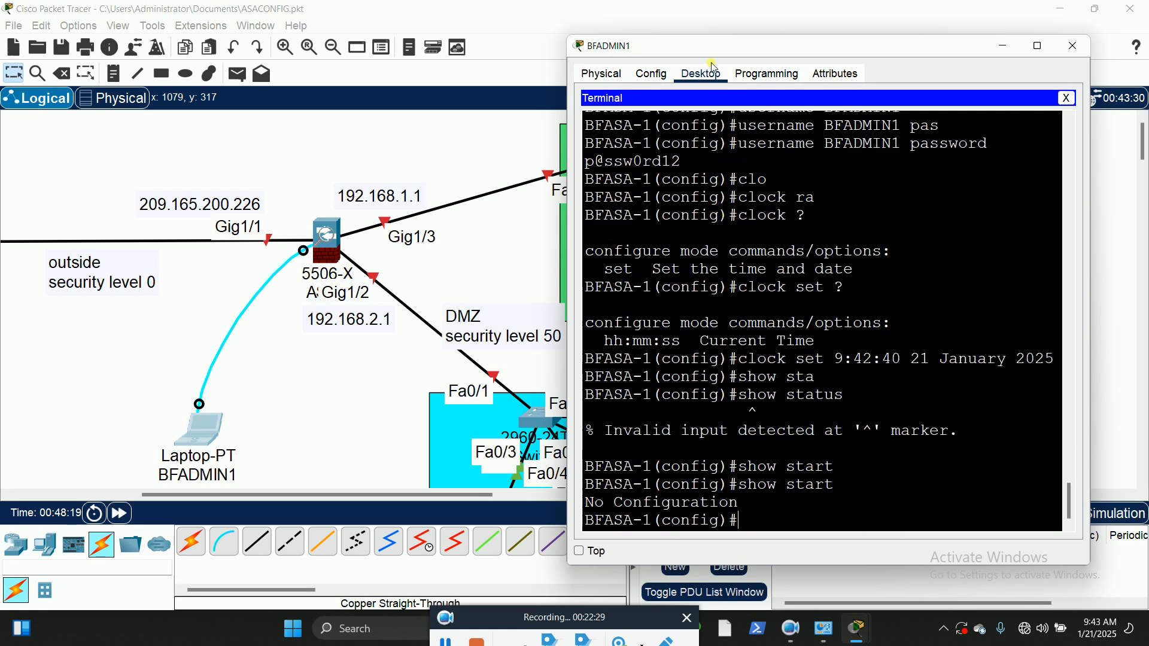
{"action": "left_click_drag", "start_coordinate": [714, 50], "coordinate": [753, 53]}
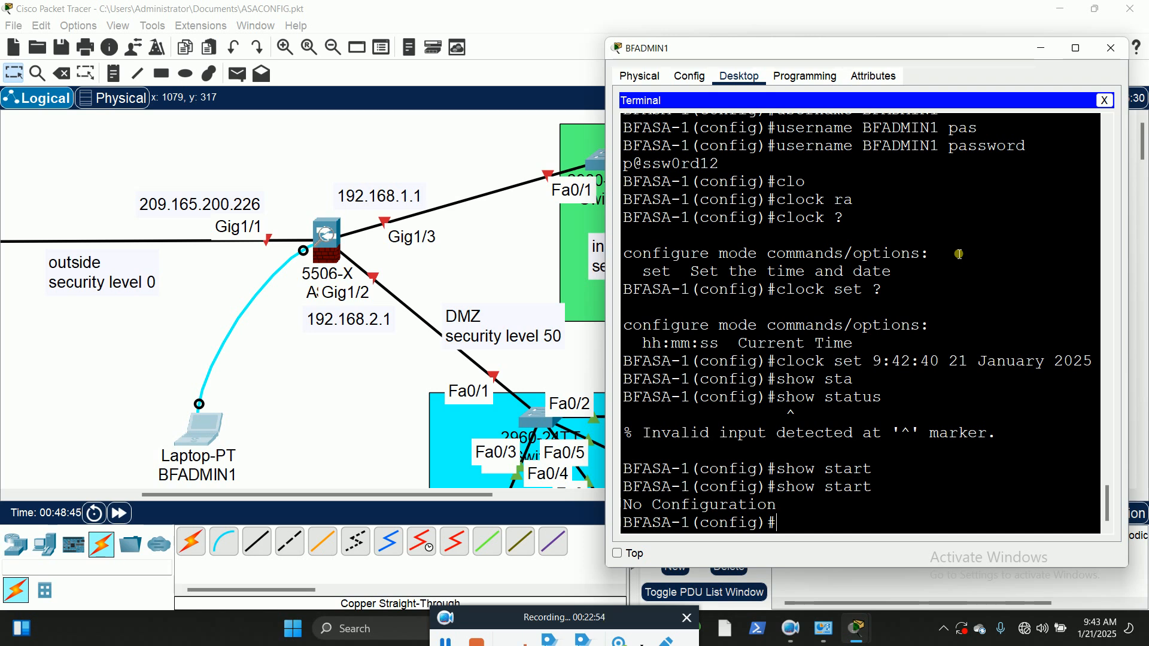
Step: Save the firewall's running configuration to memory with wr mem
{"action": "type", "text": "wr"}
{"action": "key", "text": "Tab"}
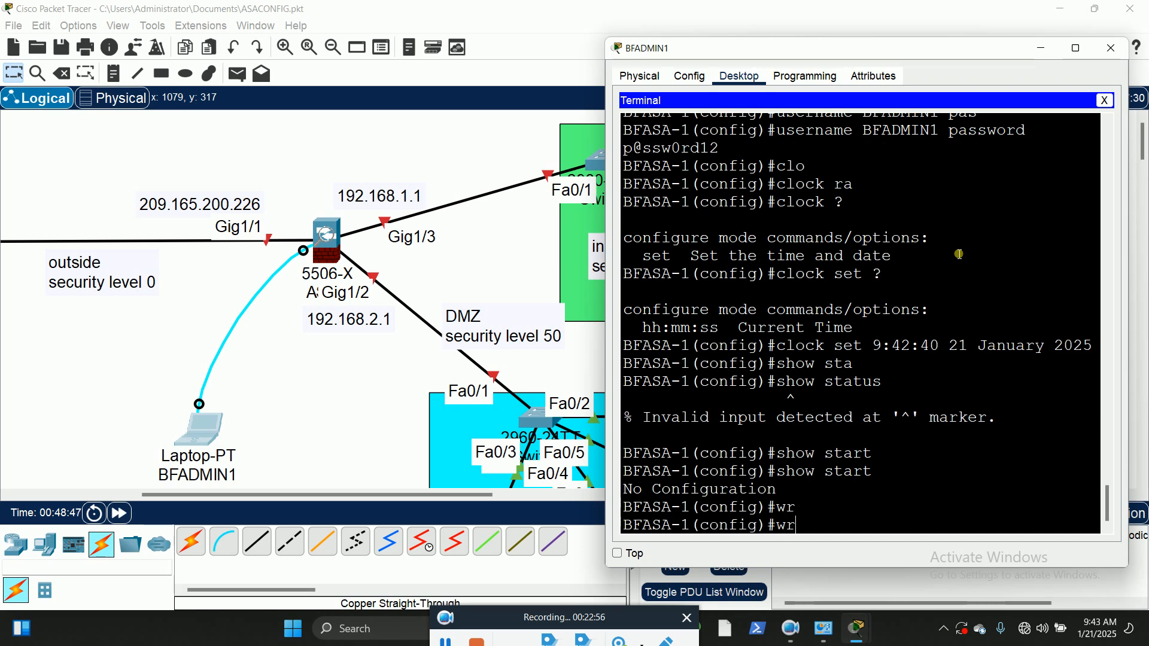
{"action": "type", "text": "mem"}
{"action": "key", "text": "Return"}
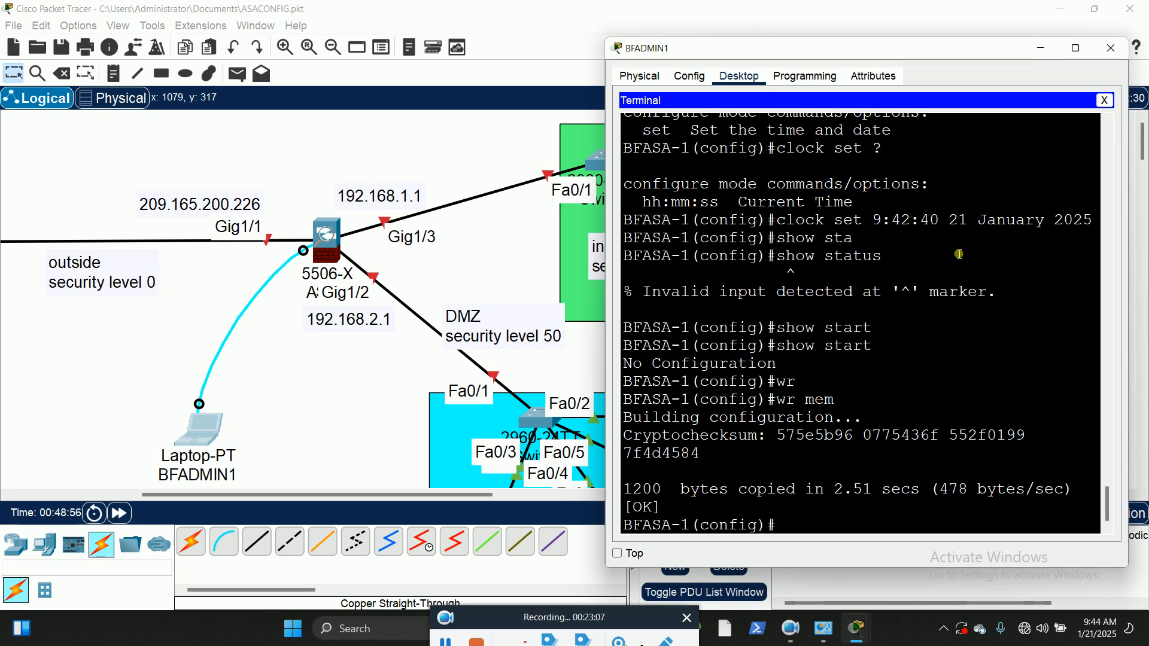
Step: Save the firewall's running configuration again with the full write memory command
{"action": "type", "text": "write memory"}
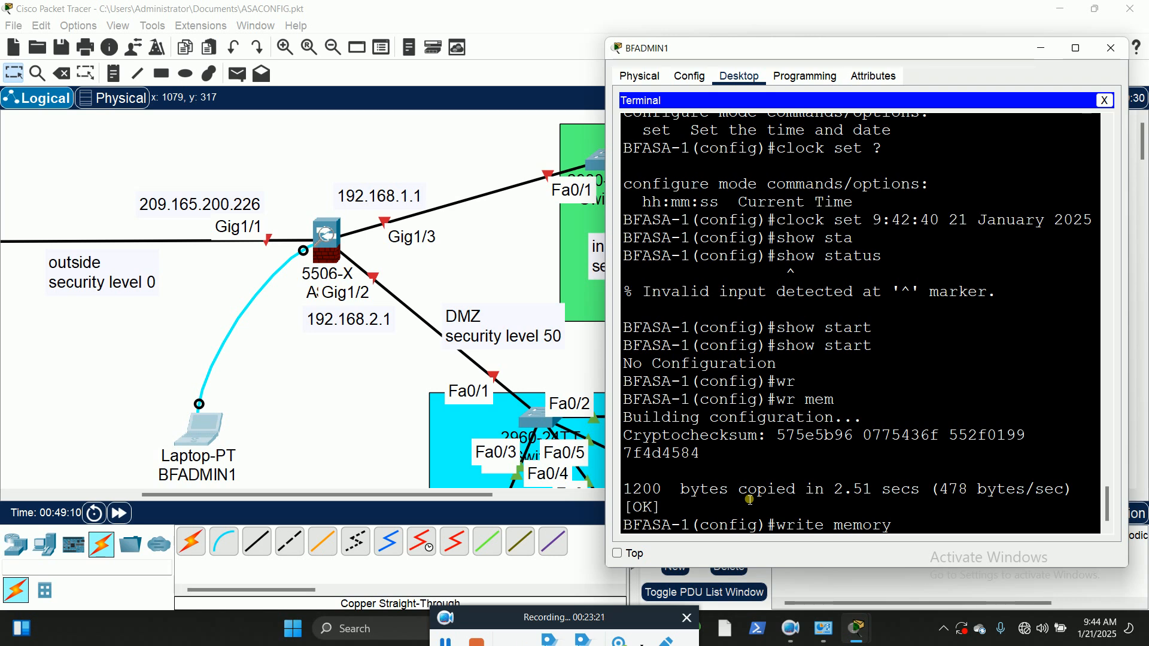
{"action": "key", "text": "Return"}
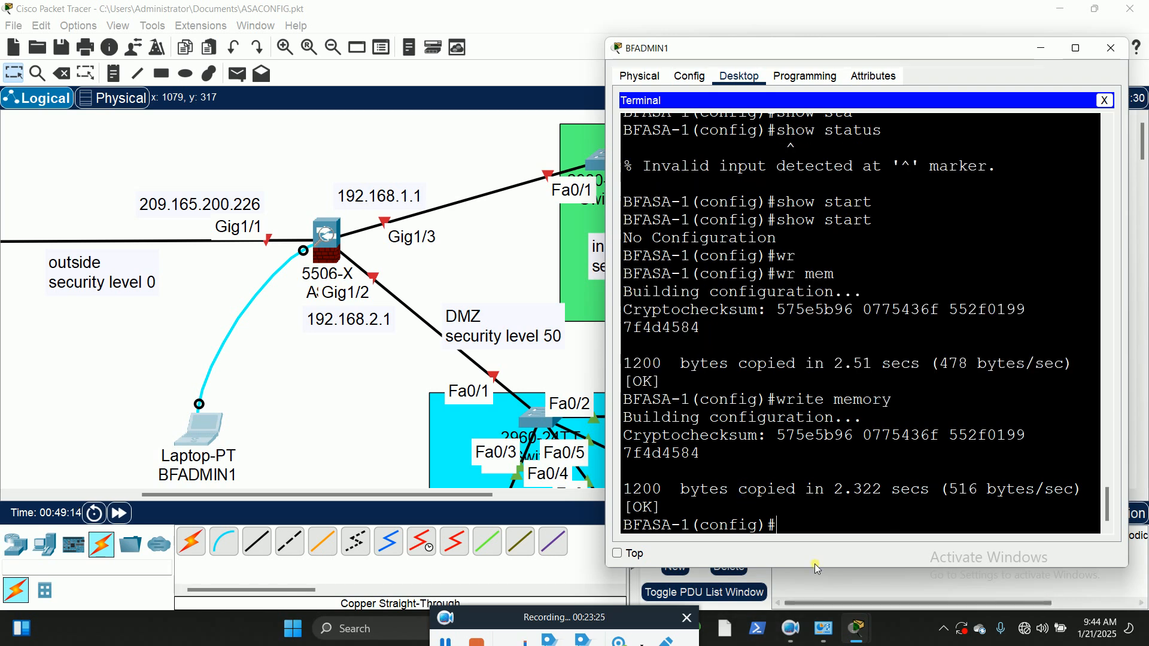
Step: Exit global configuration mode, log off the privileged session, and issue exit once more at the BFASA-1> prompt
{"action": "type", "text": "exit"}
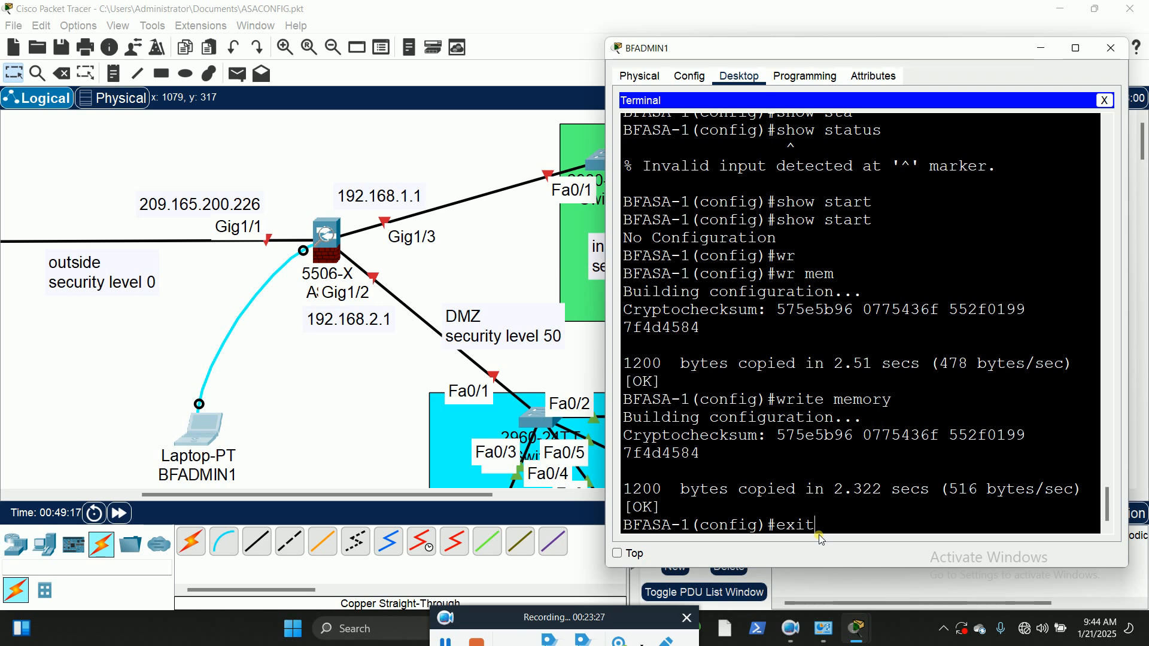
{"action": "key", "text": "Return"}
{"action": "type", "text": "exit"}
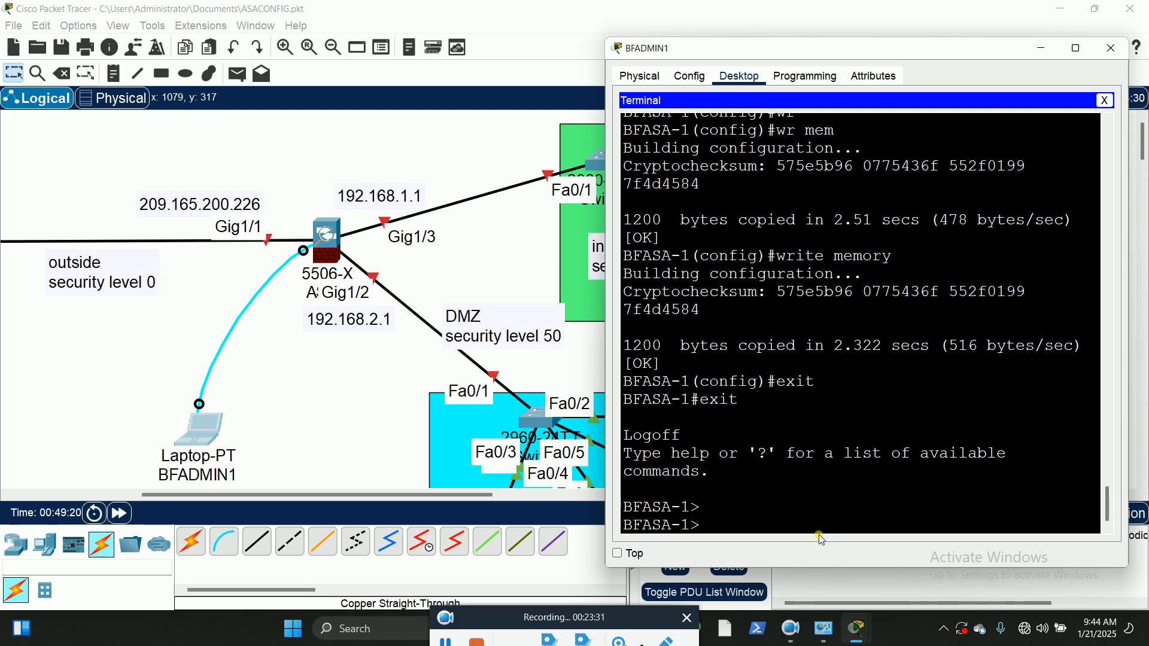
{"action": "type", "text": "exit"}
{"action": "key", "text": "Return"}
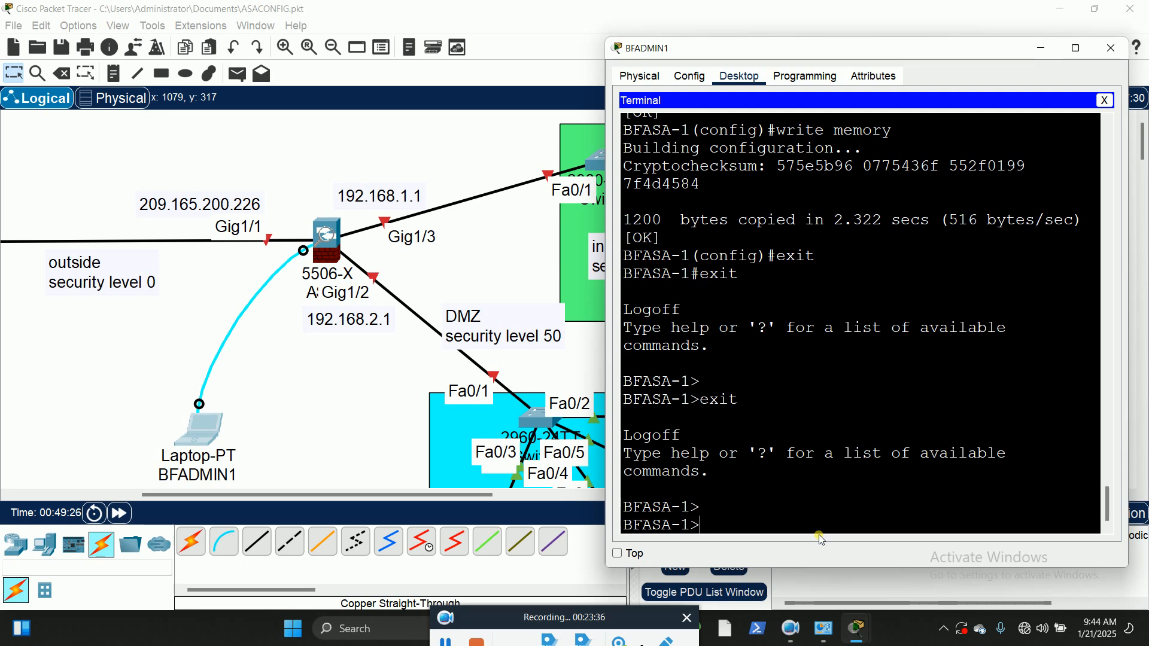
Step: Re-enter privileged mode on BFASA-1 with en and supply the enable password
{"action": "type", "text": "en"}
{"action": "key", "text": "Return"}
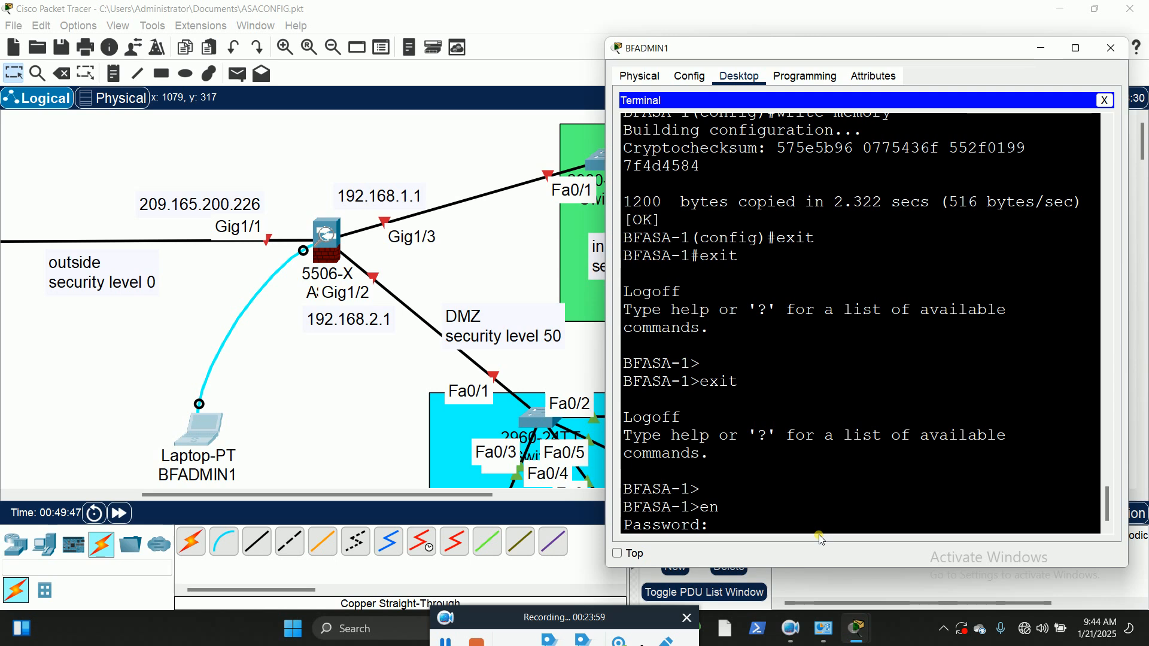
{"action": "key", "text": "Return"}
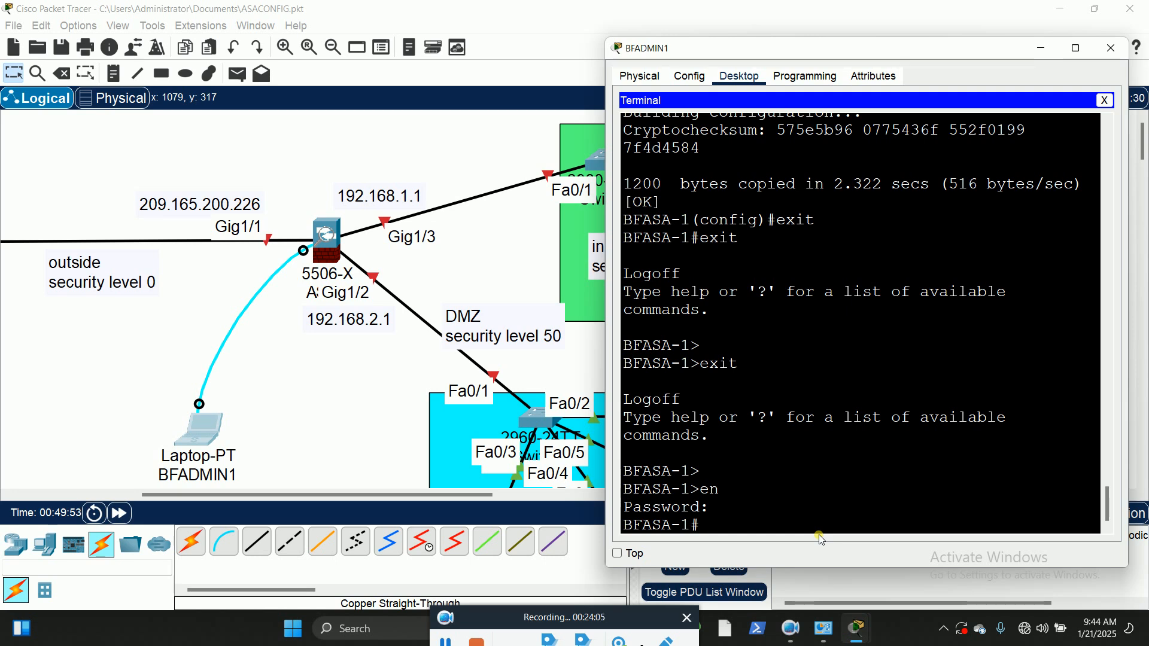
{"action": "left_click", "coordinate": [450, 642]}
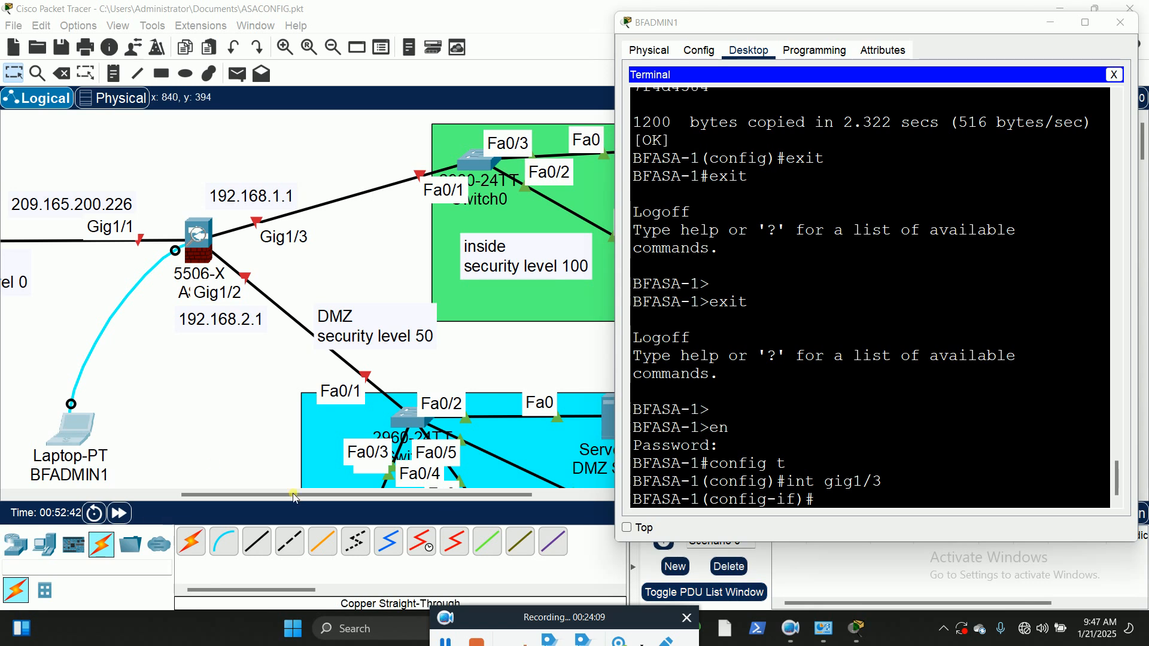
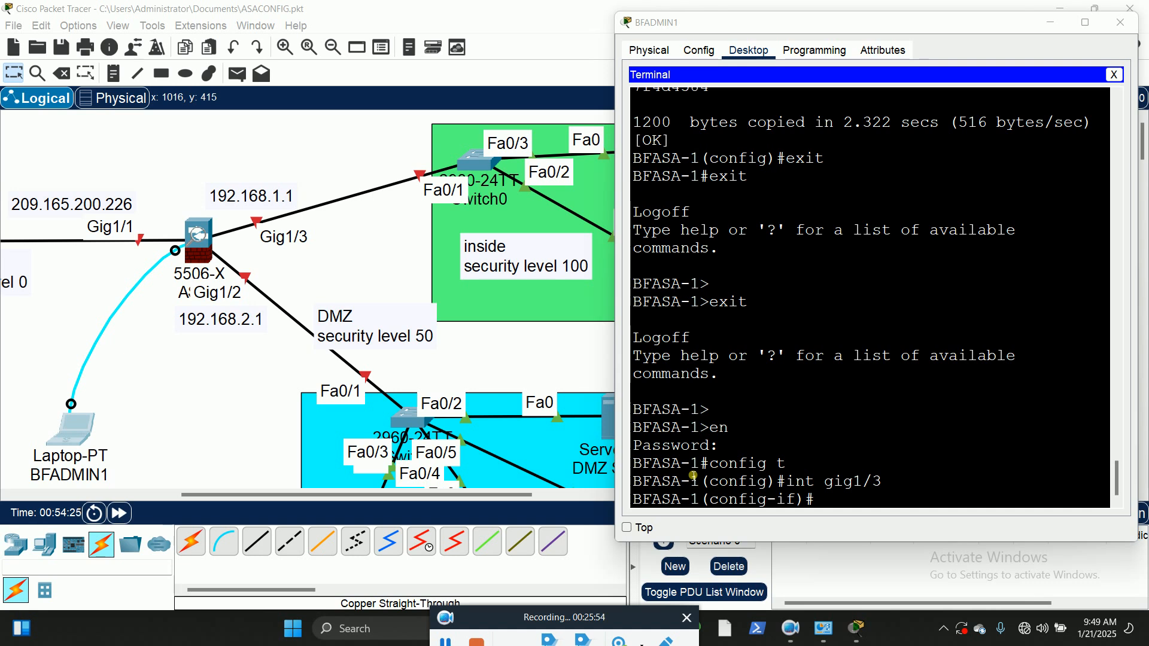
Step: List the available interface configuration commands for Gig1/3 in the enlarged terminal and examine the nameif entry
{"action": "left_click", "coordinate": [843, 507]}
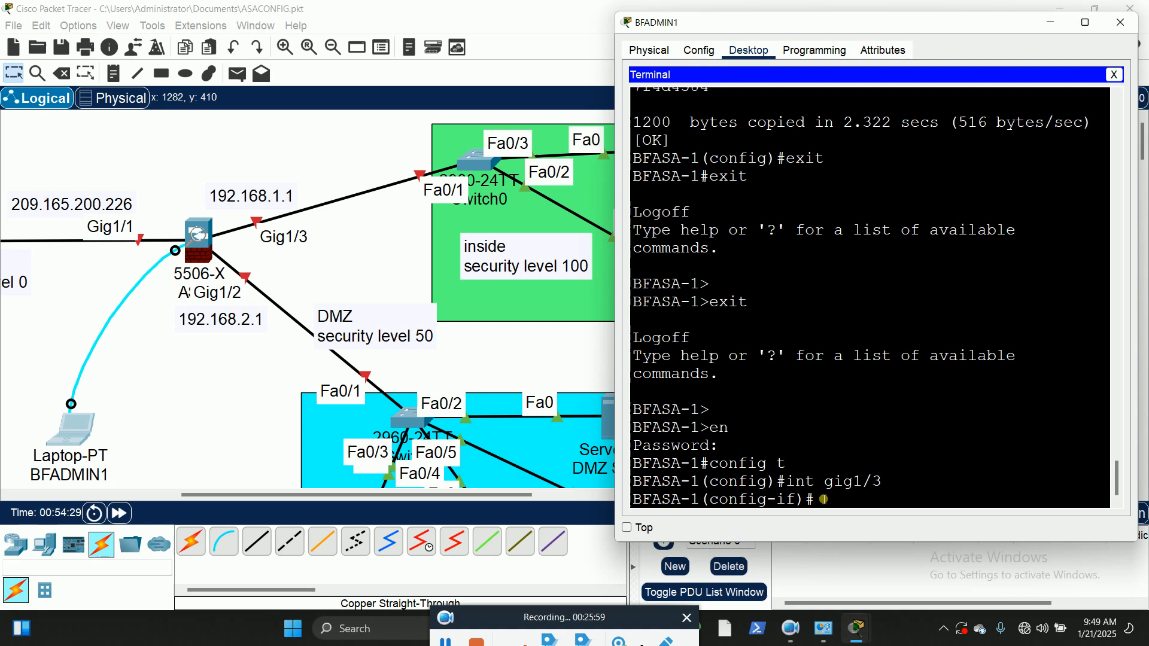
{"action": "type", "text": "?"}
{"action": "left_click", "coordinate": [1088, 24]}
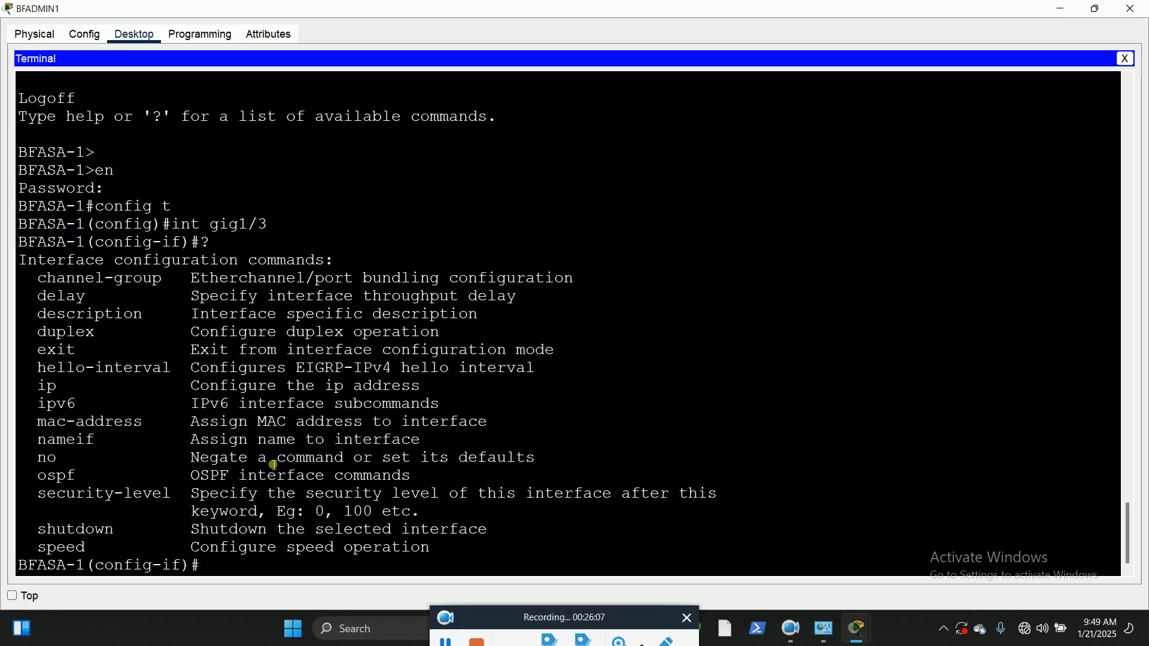
{"action": "left_click_drag", "start_coordinate": [38, 442], "coordinate": [100, 446]}
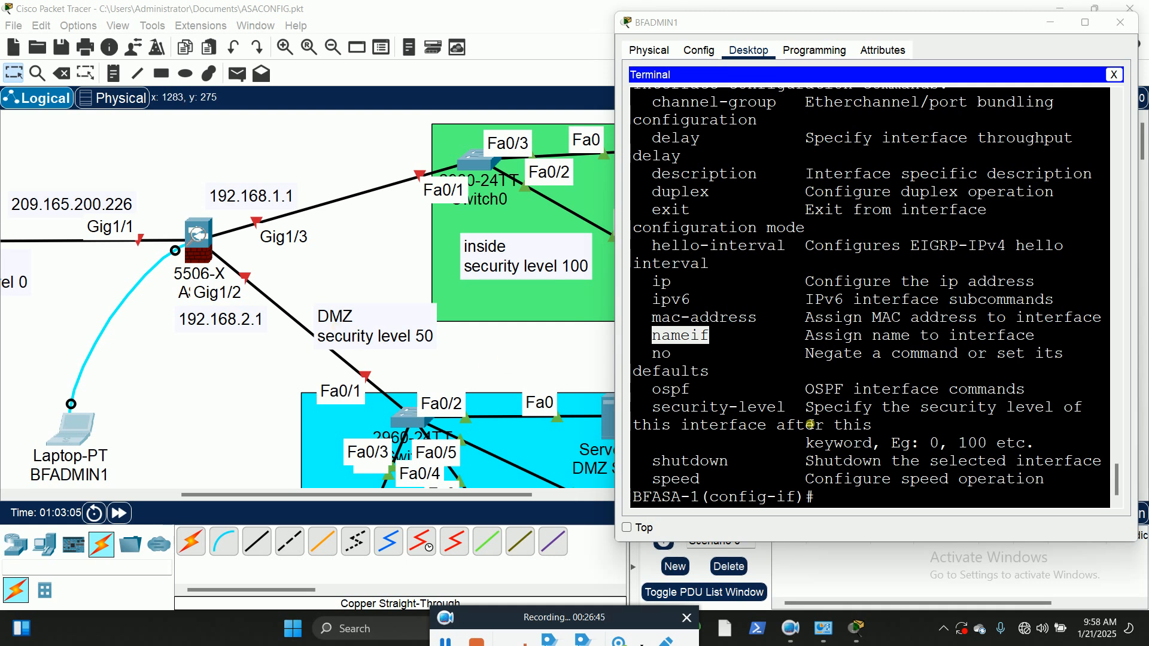
Step: Check the nameif command's options and assign the name inside to interface Gig1/3
{"action": "left_click", "coordinate": [828, 496]}
{"action": "type", "text": "nam"}
{"action": "key", "text": "Tab"}
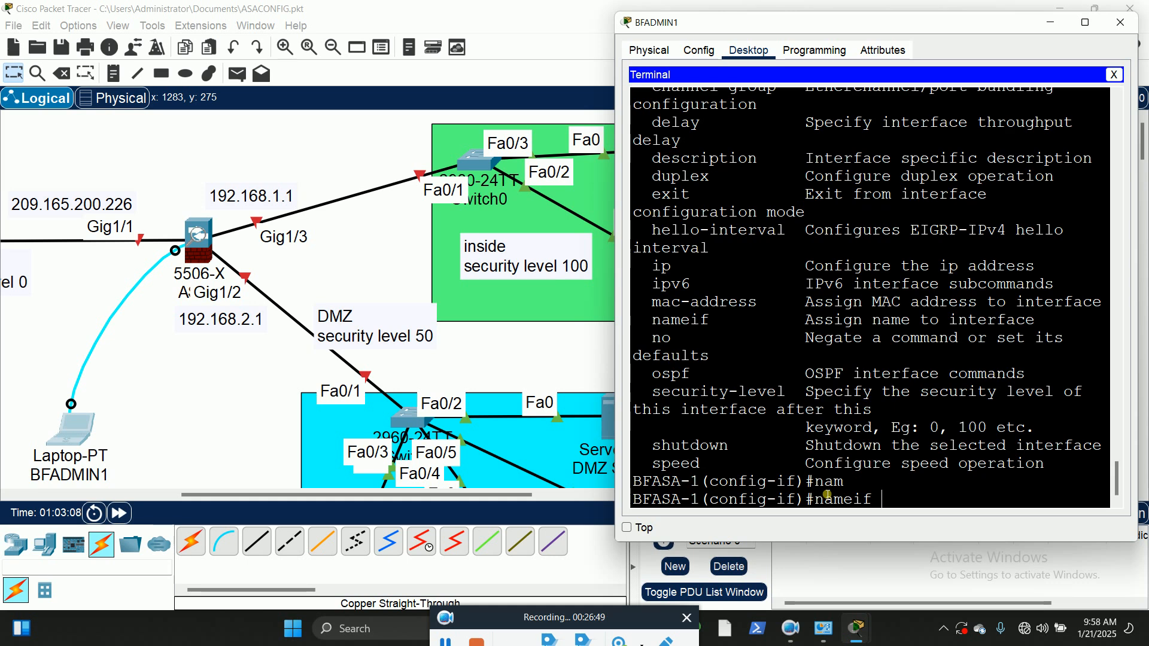
{"action": "type", "text": "?"}
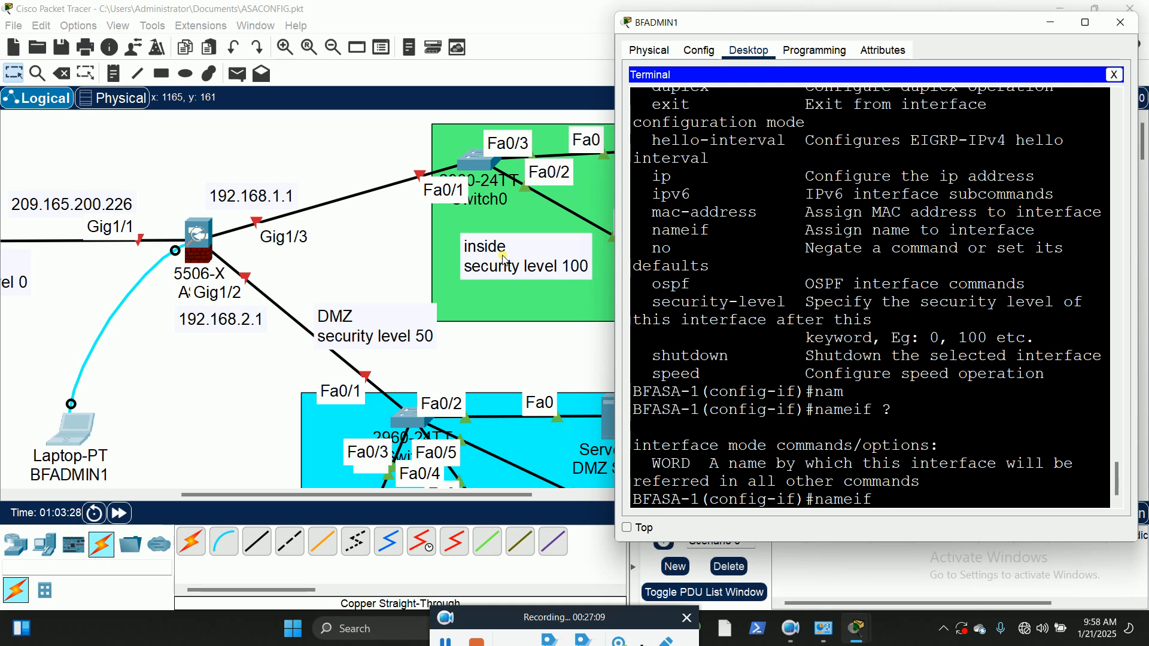
{"action": "type", "text": "inside"}
{"action": "key", "text": "Return"}
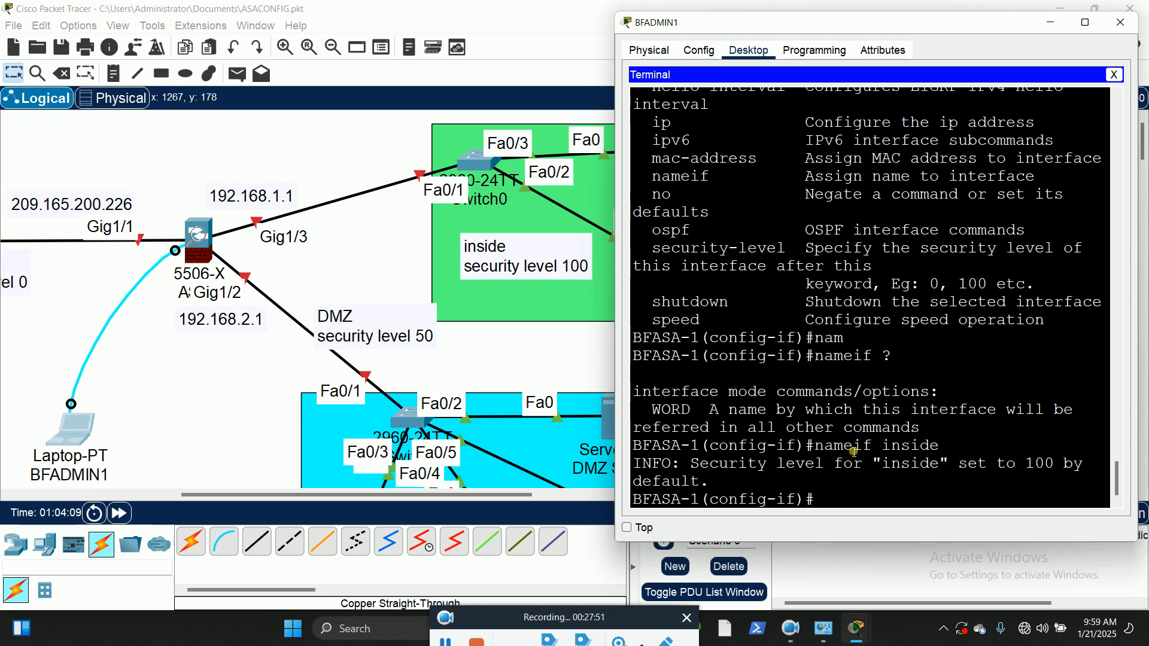
Step: Set the security level of the inside interface Gig1/3 explicitly to 100
{"action": "type", "text": "sec"}
{"action": "key", "text": "Tab"}
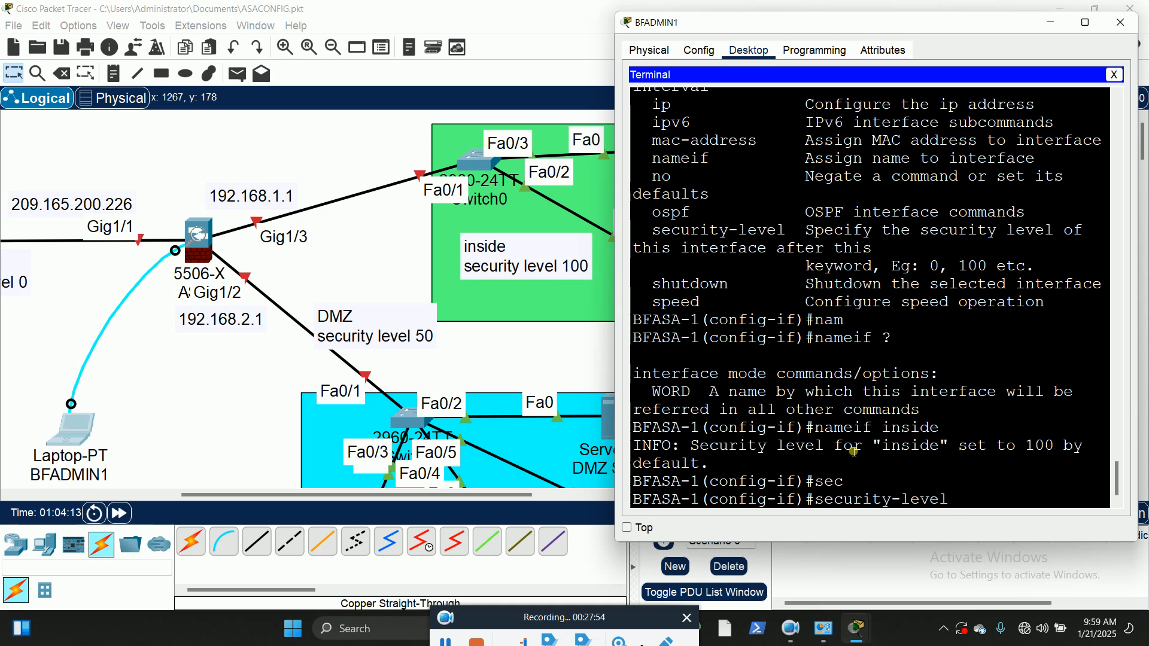
{"action": "type", "text": "100"}
{"action": "key", "text": "Return"}
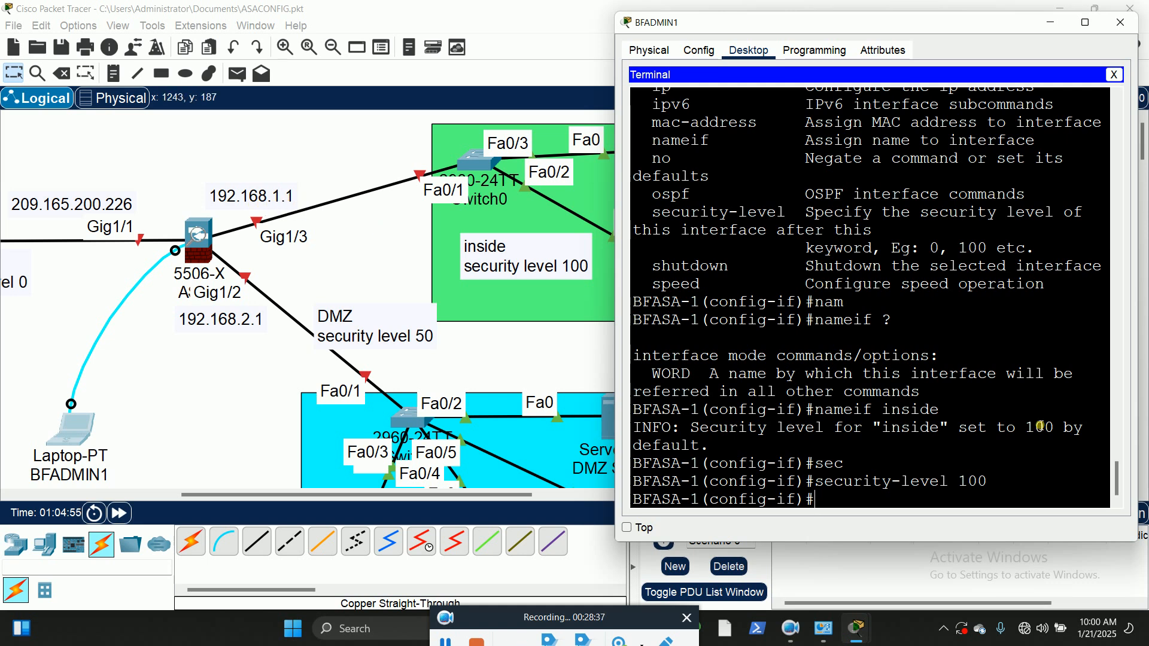
Step: Assign interface Gig1/3 the IP address 192.168.1.1 with subnet mask 255.255.255.0
{"action": "type", "text": "ip add"}
{"action": "key", "text": "Tab"}
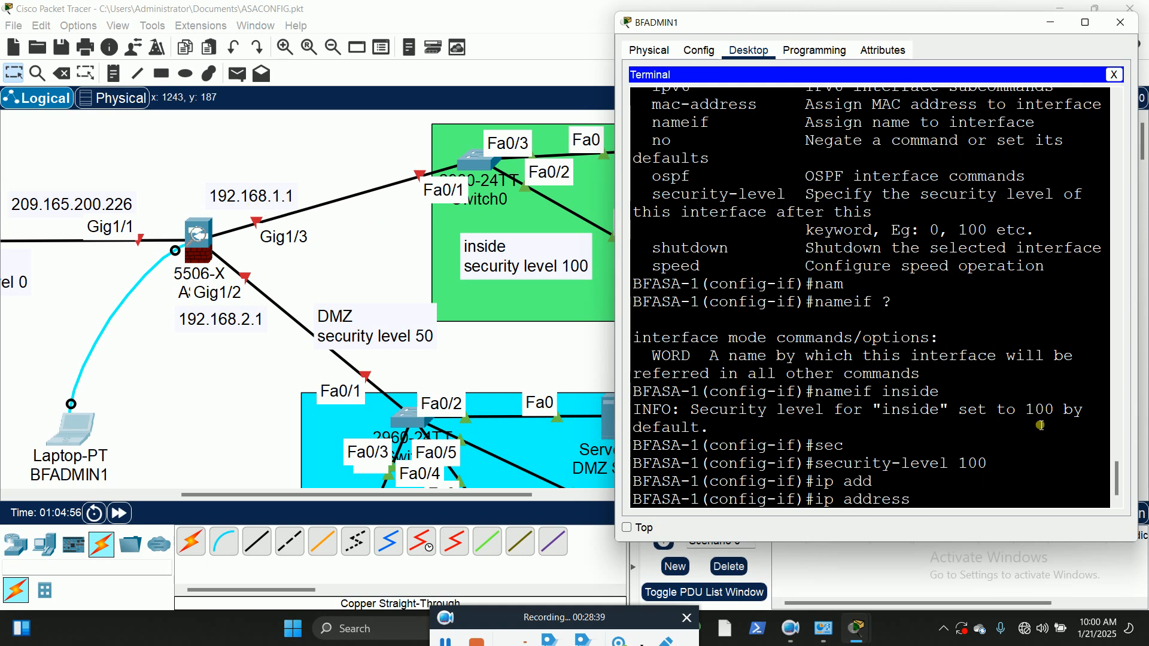
{"action": "type", "text": "192.168.1.1 255.255.255.0"}
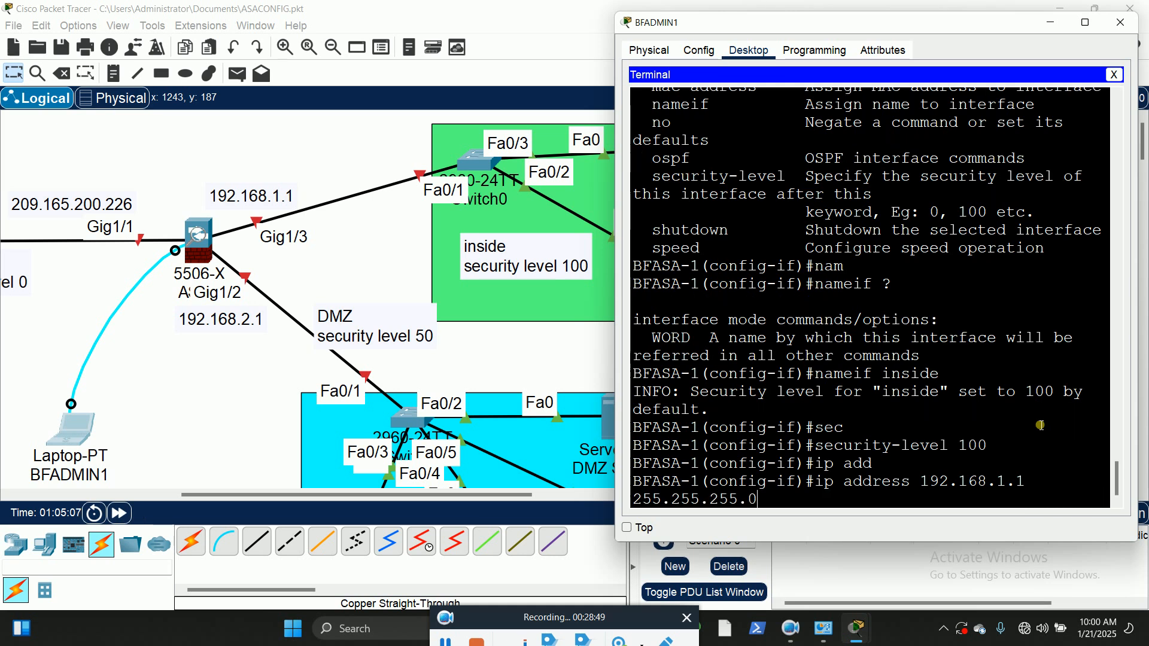
{"action": "key", "text": "Return"}
Step: Enable interface Gig1/3 with no shut and return to global configuration mode
{"action": "type", "text": "no shut"}
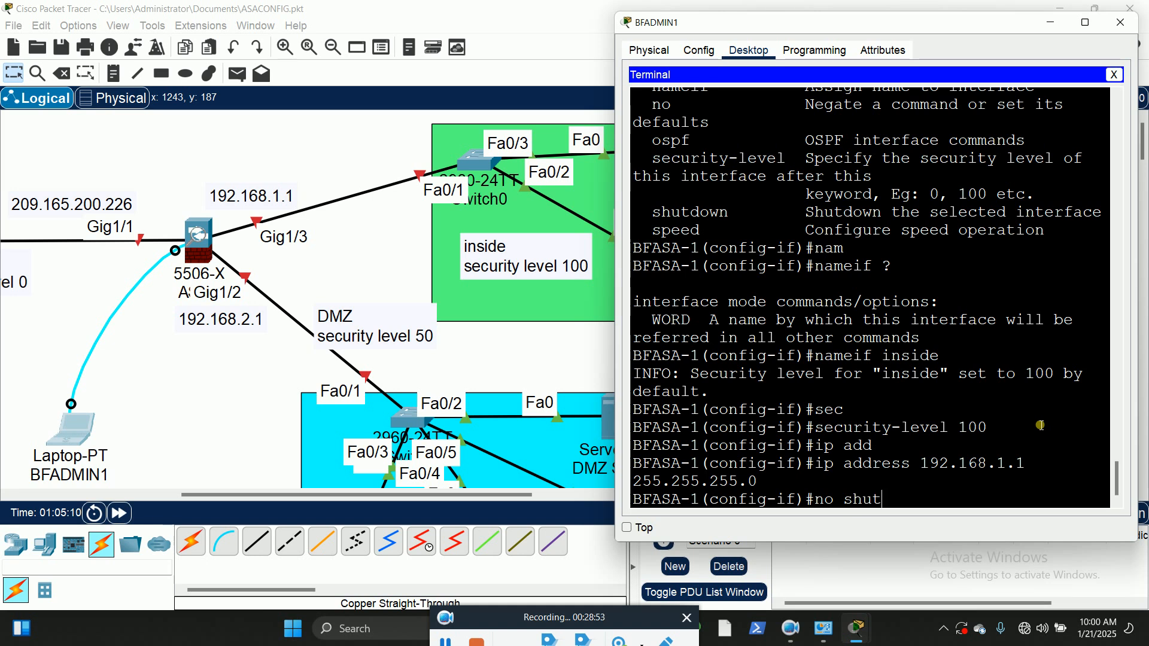
{"action": "key", "text": "Return"}
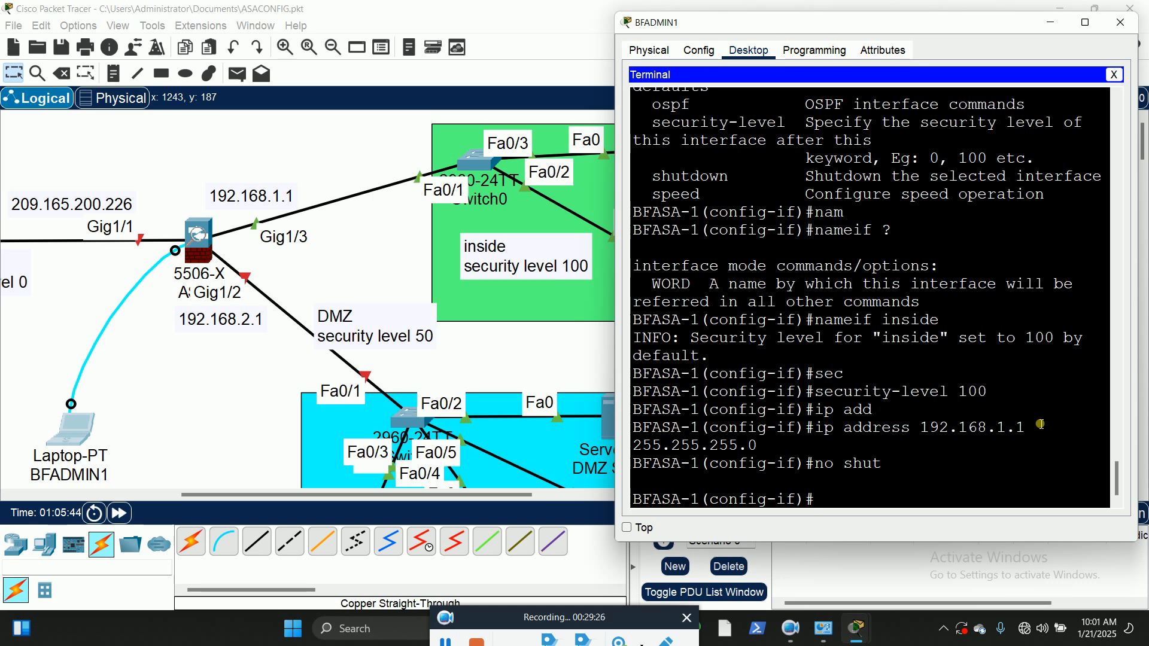
{"action": "type", "text": "exit"}
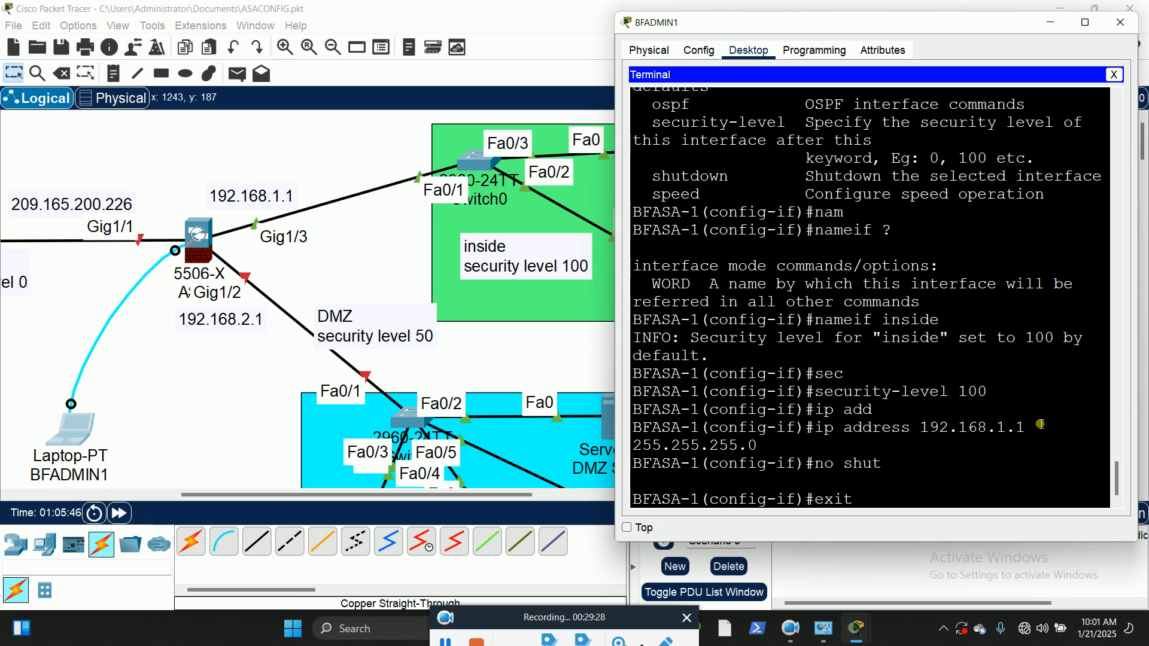
{"action": "key", "text": "Return"}
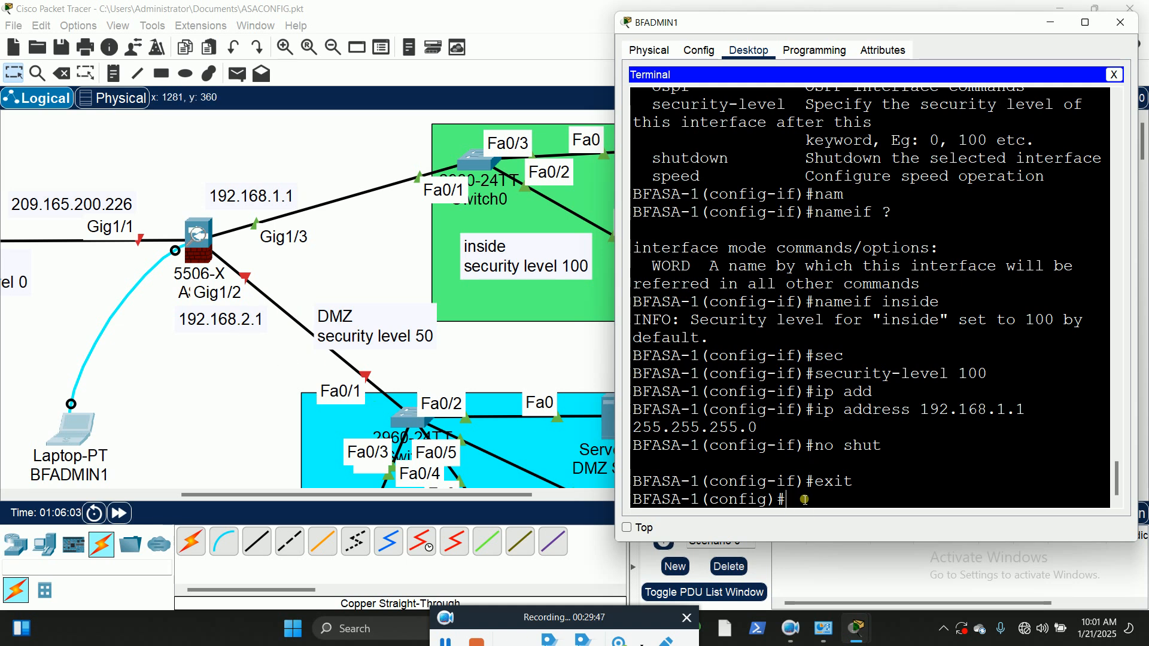
Step: Enter configuration of interface Gig1/2 and name it DMZ with nameif
{"action": "type", "text": "int gig1/2"}
{"action": "key", "text": "Return"}
{"action": "type", "text": "na"}
{"action": "key", "text": "Tab"}
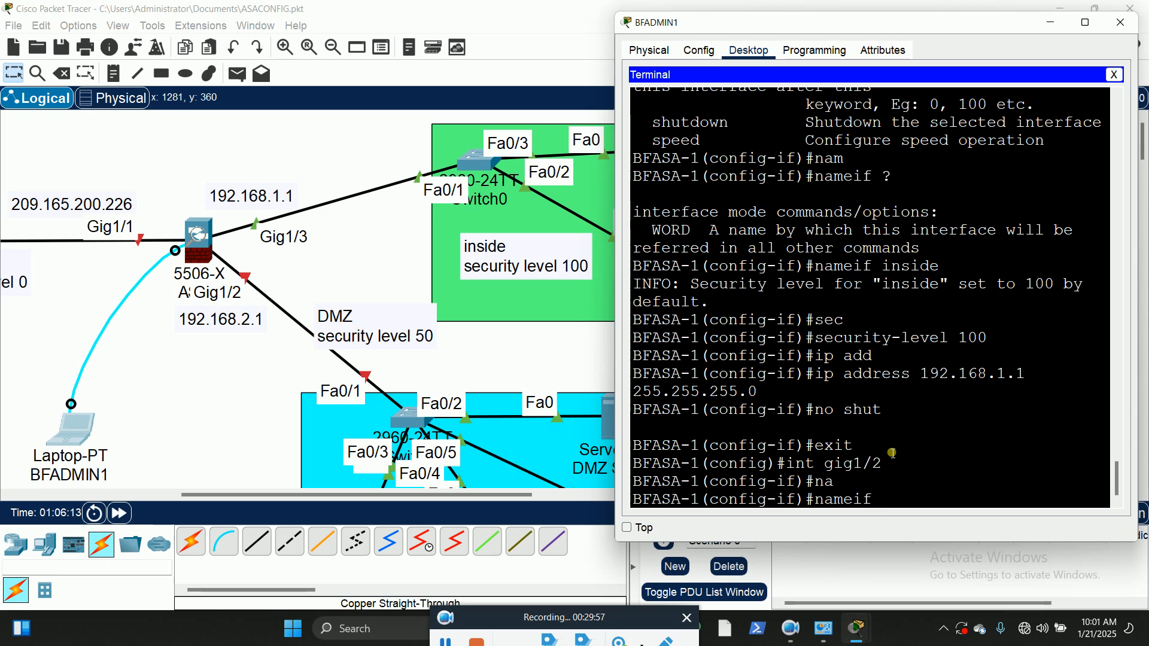
{"action": "type", "text": "DMZ"}
{"action": "key", "text": "Return"}
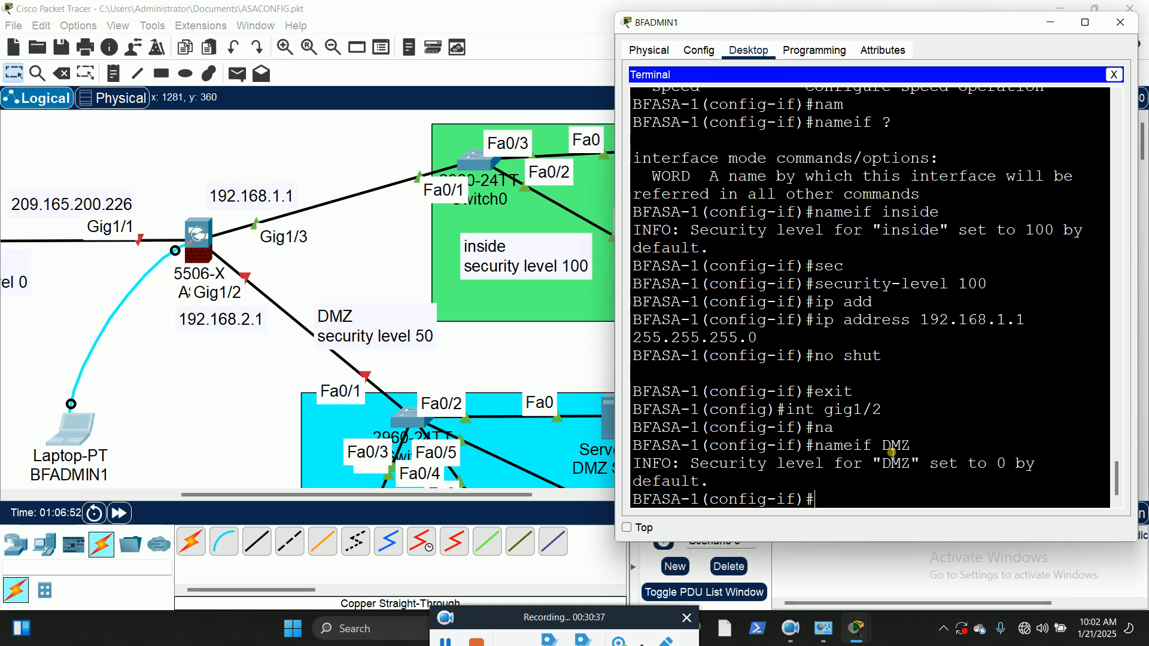
Step: Set the security level of the DMZ interface Gig1/2 to 50
{"action": "type", "text": "sec"}
{"action": "key", "text": "Tab"}
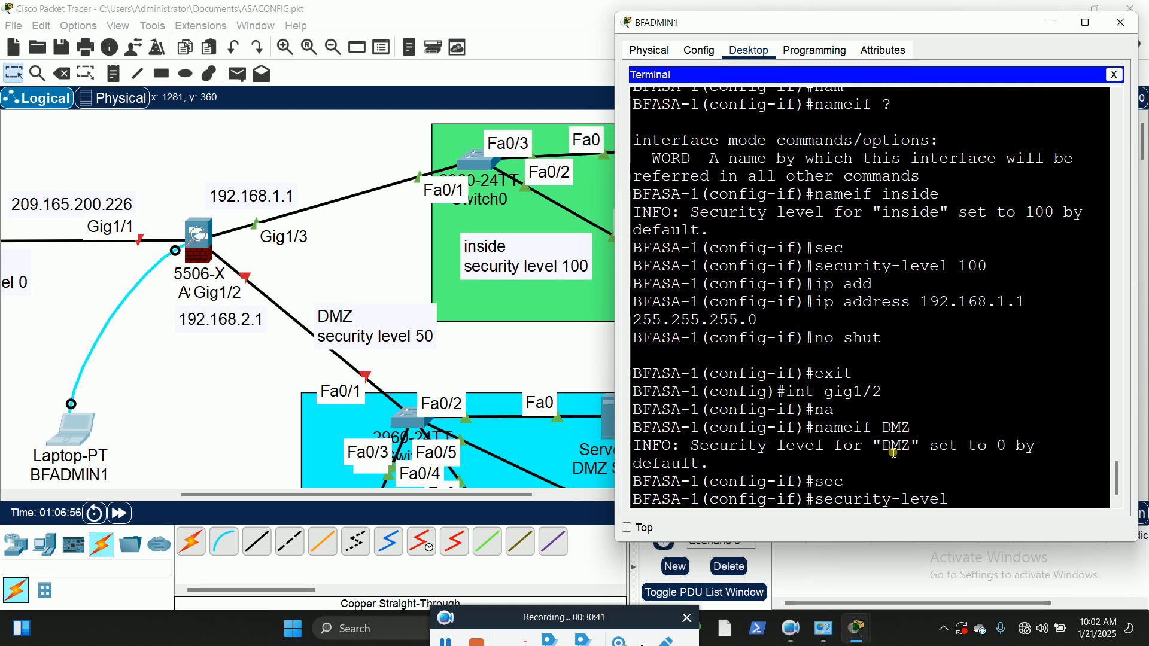
{"action": "type", "text": "50"}
{"action": "key", "text": "Return"}
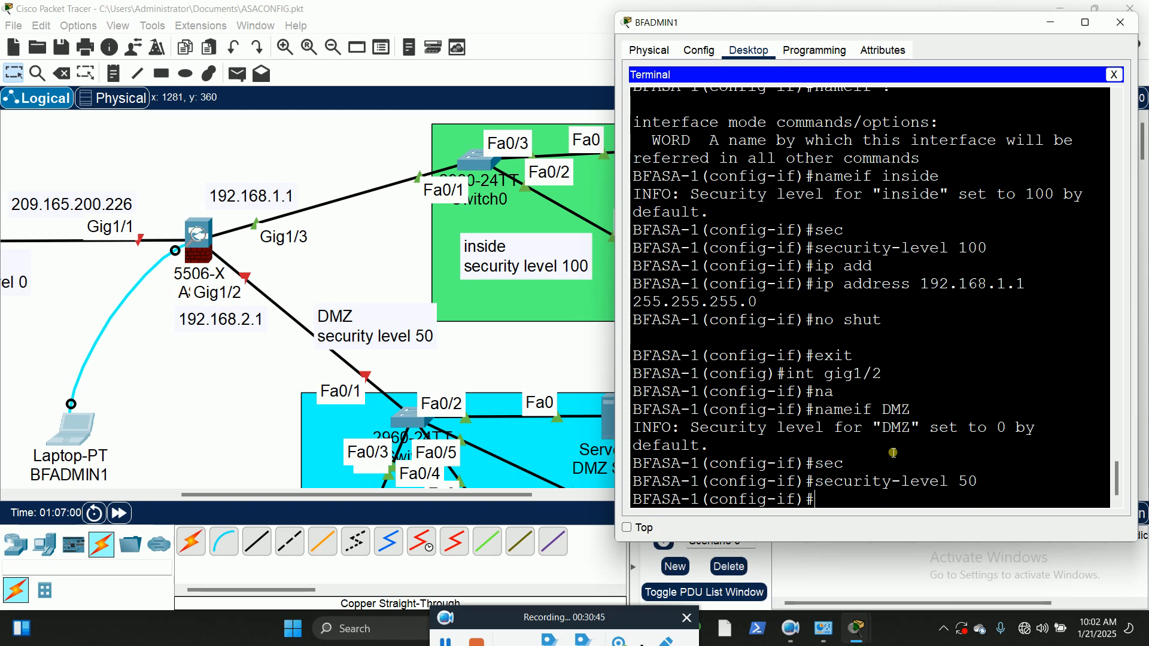
{"action": "type", "text": "exit"}
{"action": "key", "text": "Return"}
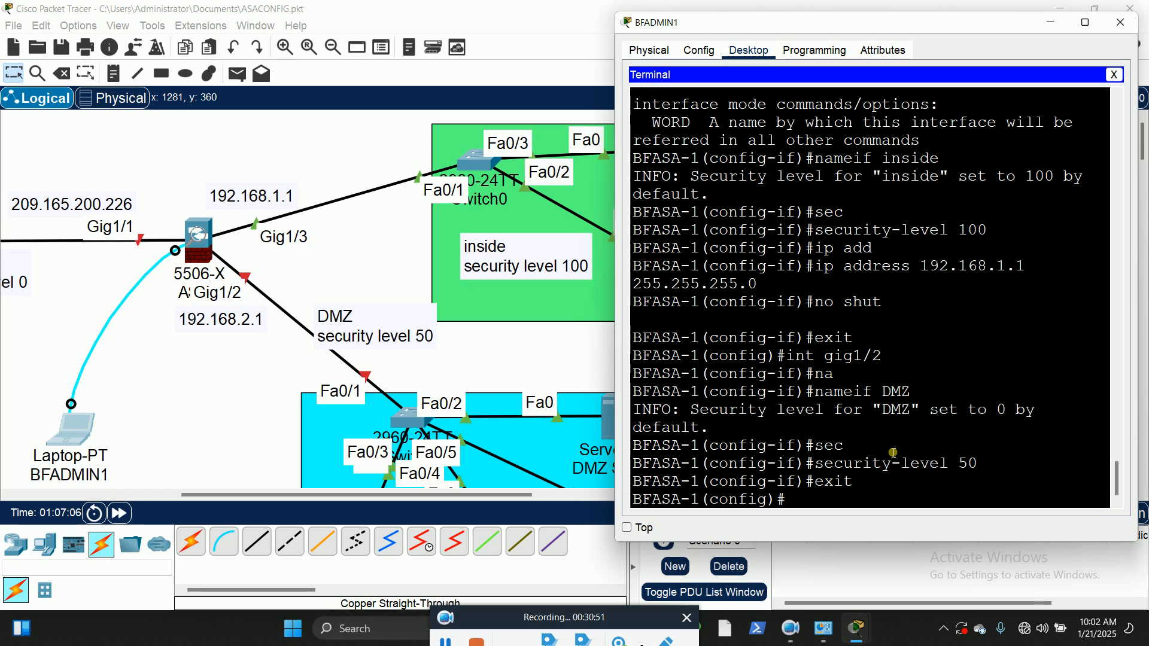
{"action": "type", "text": "exit"}
{"action": "key", "text": "Up"}
{"action": "key", "text": "Up"}
{"action": "key", "text": "Up"}
{"action": "key", "text": "Up"}
{"action": "key", "text": "Up"}
{"action": "key", "text": "Up"}
{"action": "key", "text": "Return"}
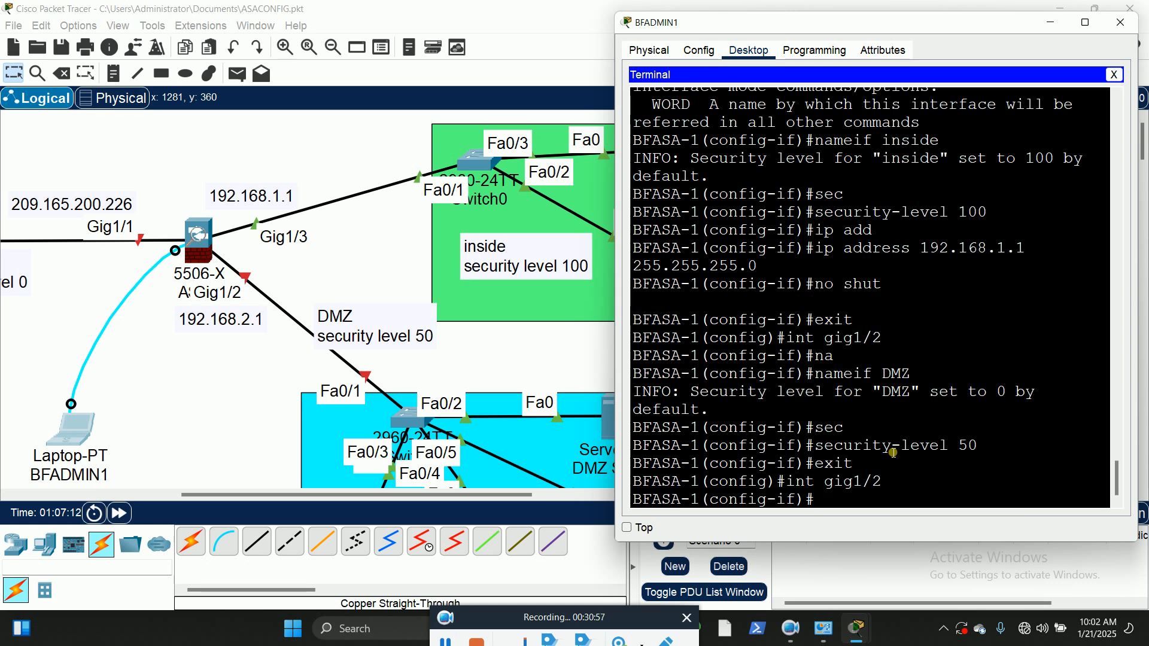
Step: Assign interface Gig1/2 the IP address 192.168.2.1 with subnet mask 255.255.255.0
{"action": "type", "text": "ip add"}
{"action": "key", "text": "Tab"}
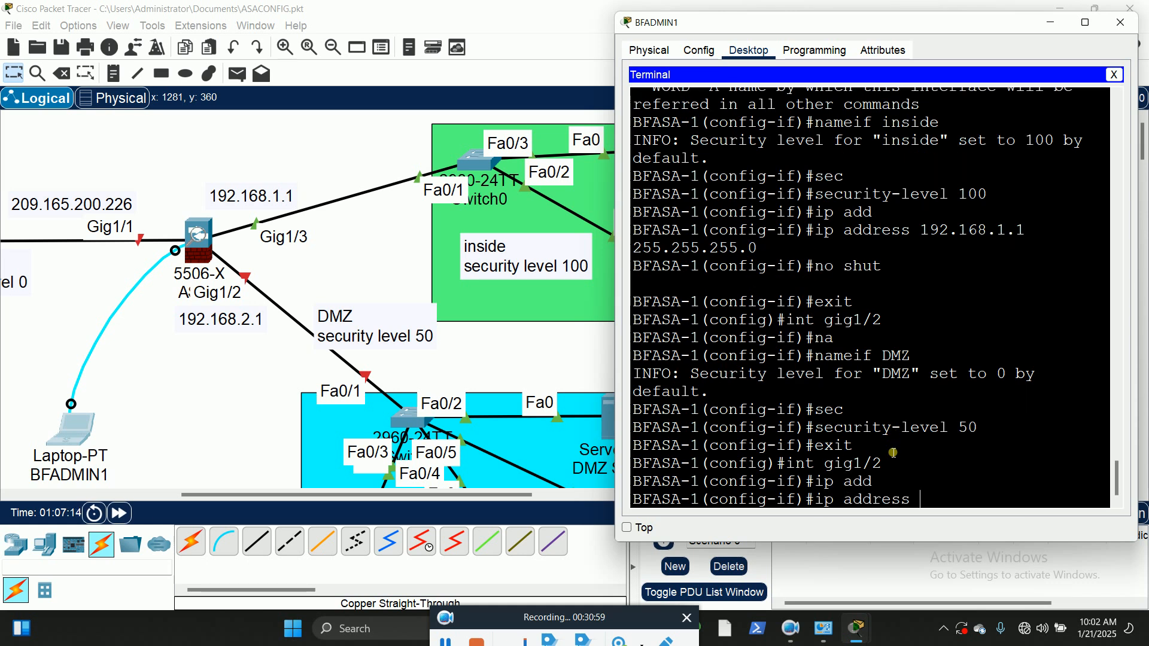
{"action": "type", "text": "192.168"}
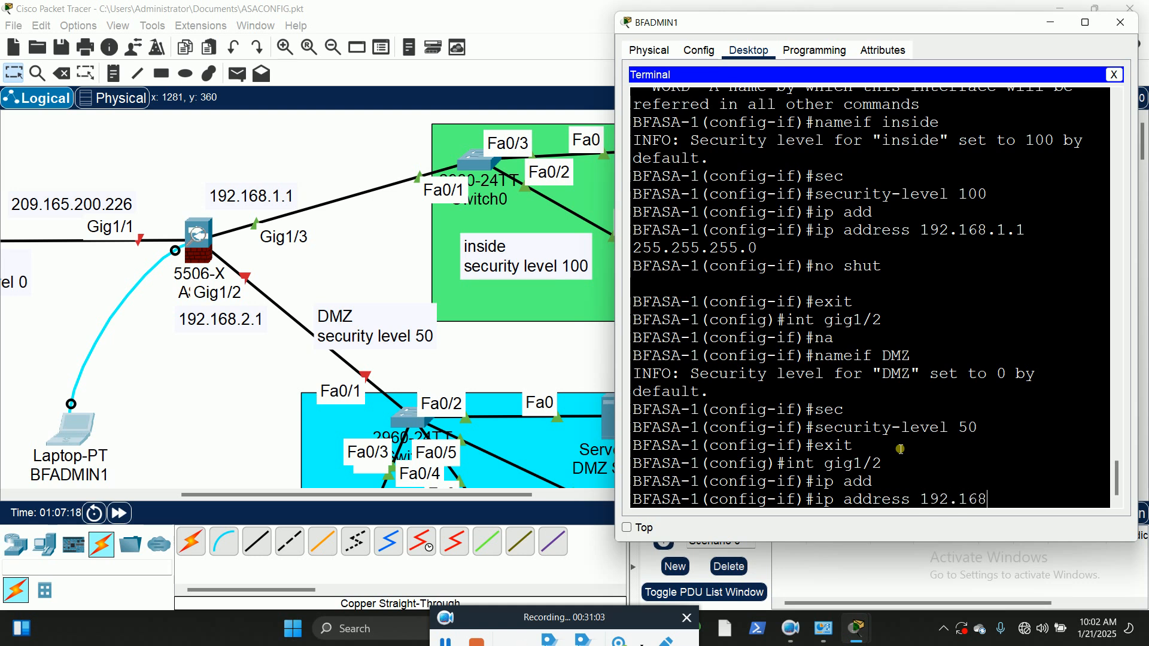
{"action": "type", "text": ".2.1 255"}
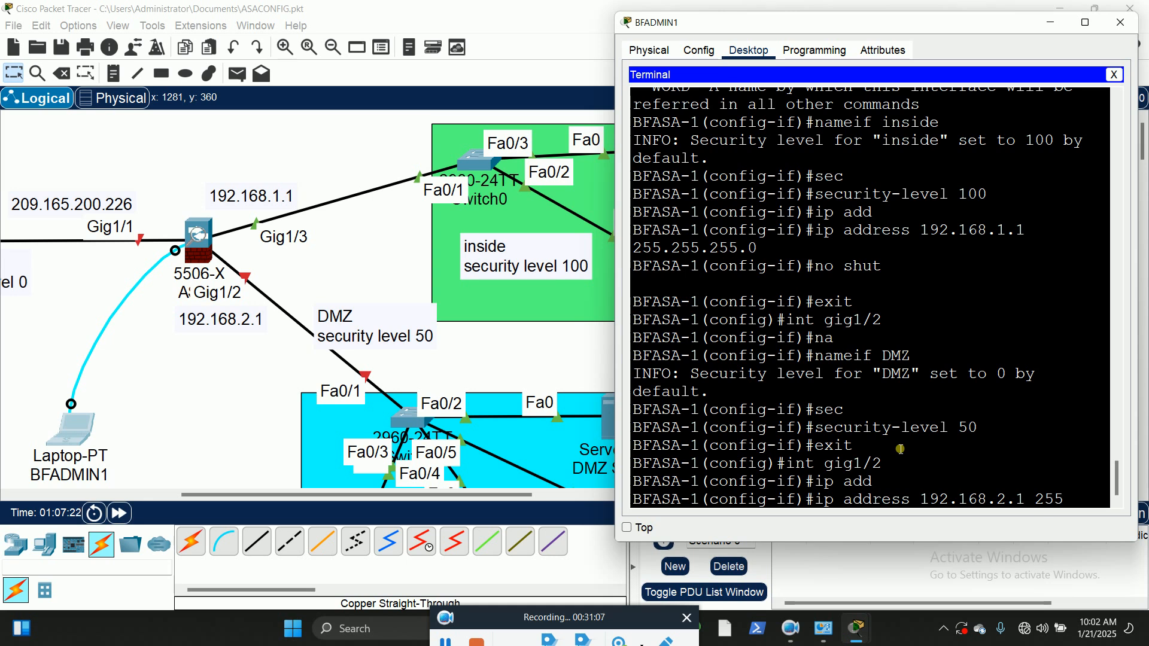
{"action": "type", "text": ".255.255.0"}
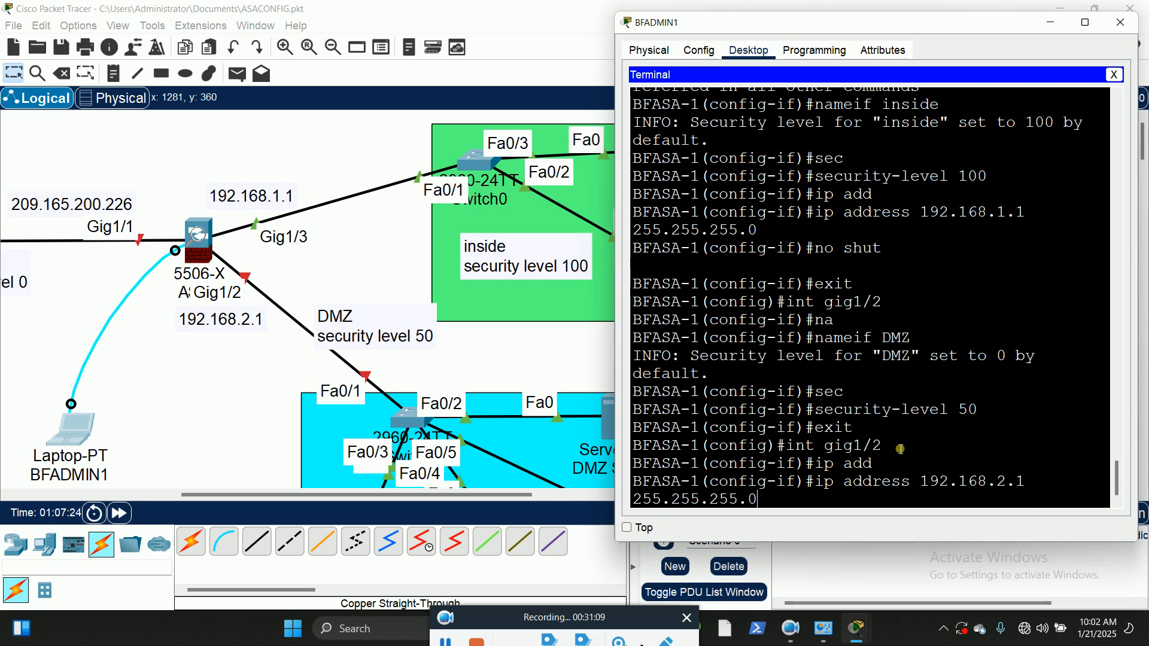
{"action": "key", "text": "Return"}
Step: Enable interface Gig1/2 with no shut and return to global configuration mode
{"action": "type", "text": "no shut"}
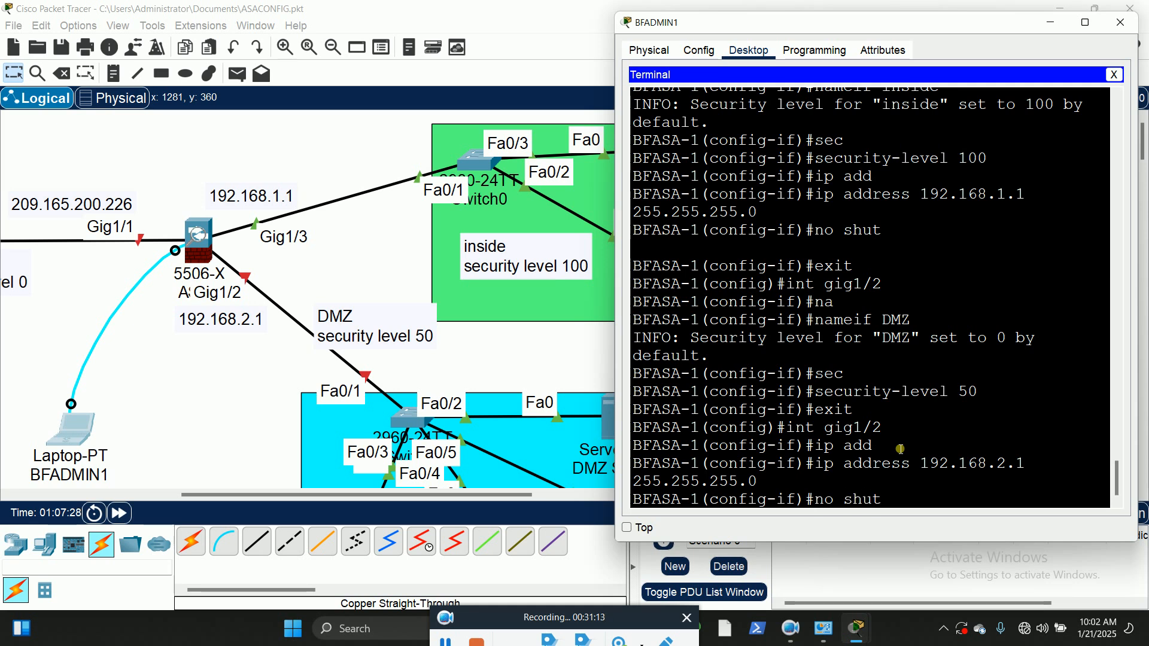
{"action": "key", "text": "Return"}
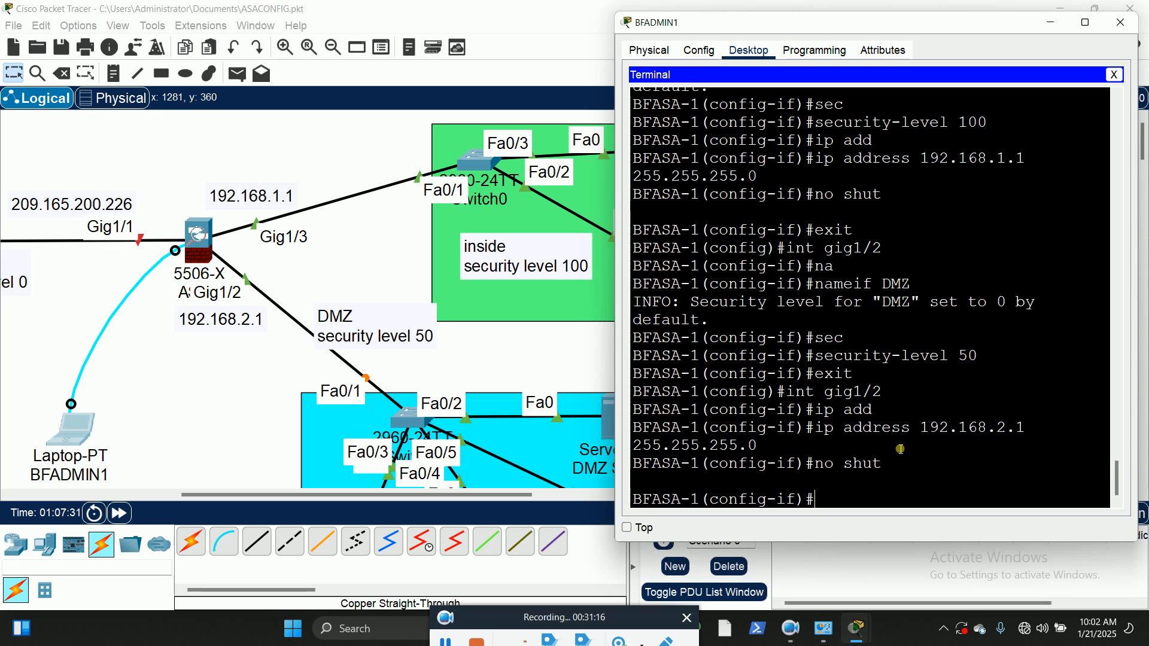
{"action": "type", "text": "exit"}
{"action": "key", "text": "Return"}
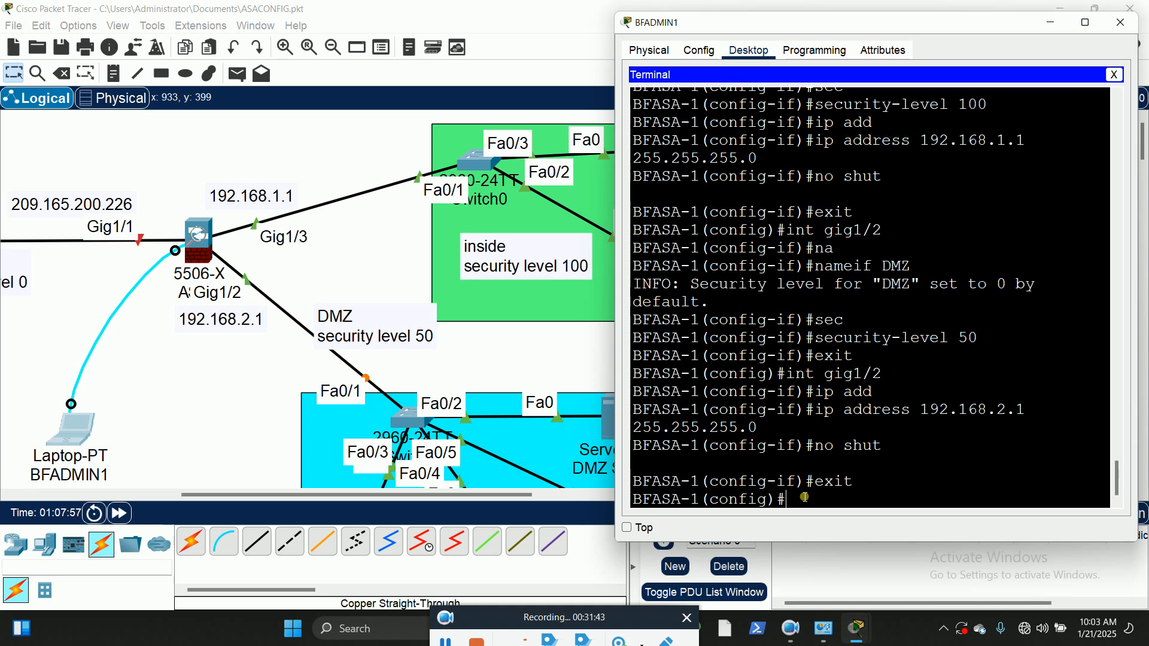
Step: Enter configuration of interface Gig1/1 and name it OUTSIDE with nameif
{"action": "type", "text": "int gig1/1"}
{"action": "key", "text": "Return"}
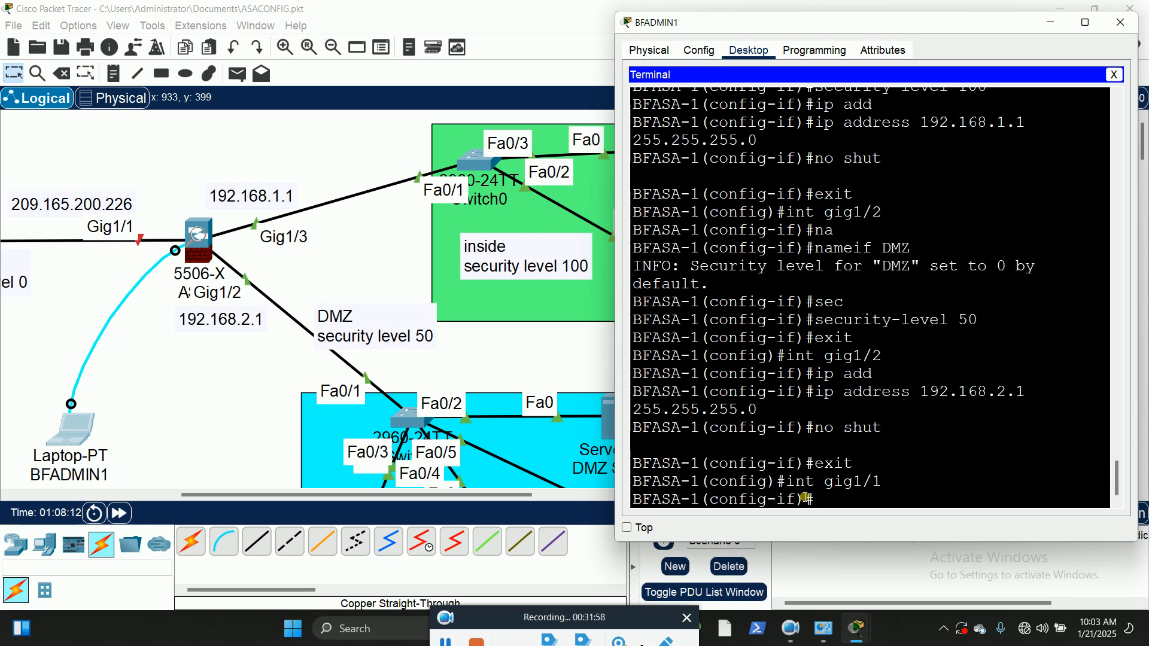
{"action": "type", "text": "nam"}
{"action": "key", "text": "Tab"}
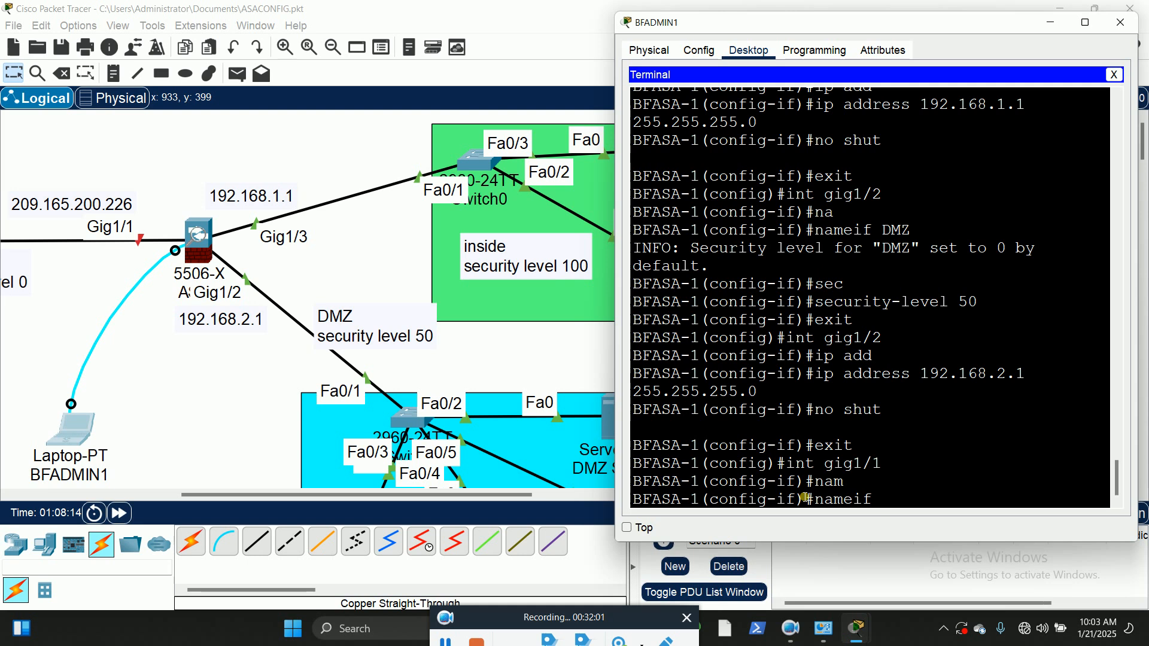
{"action": "type", "text": "OUTSIDE"}
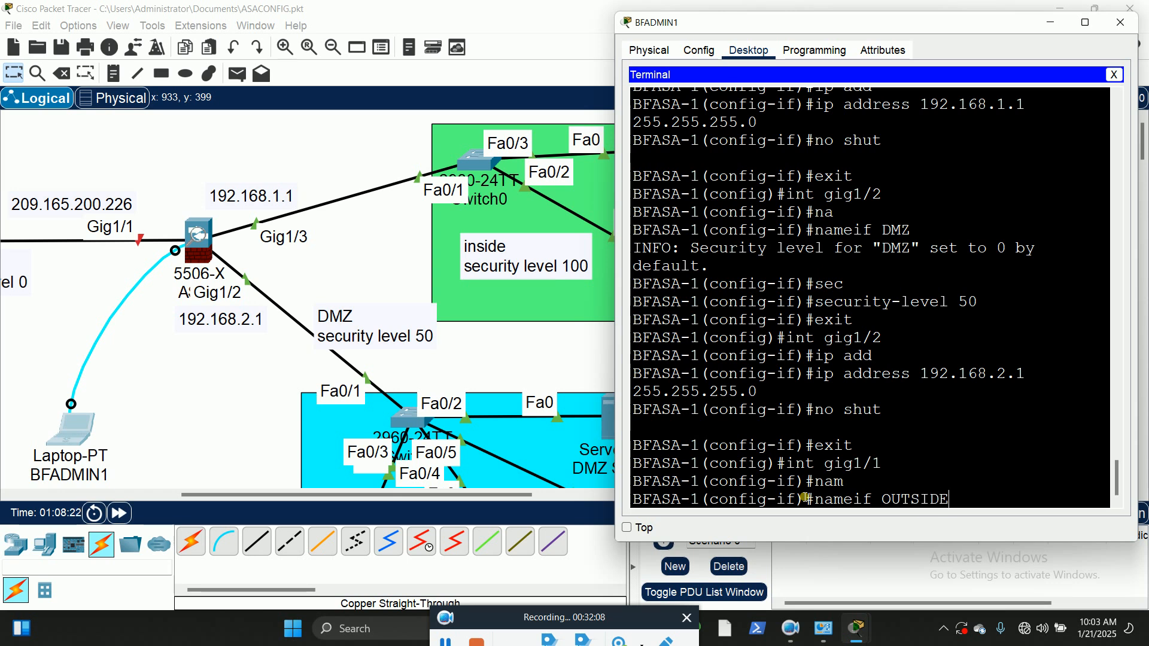
{"action": "key", "text": "Return"}
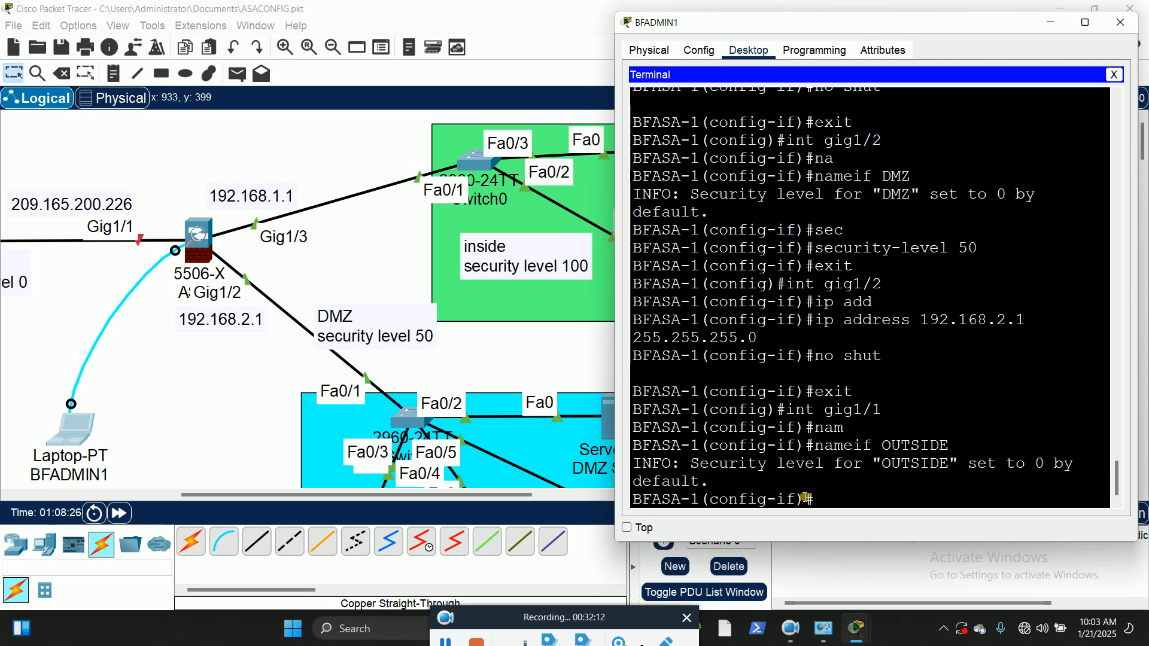
Step: Set the security level of the OUTSIDE interface Gig1/1 explicitly to 0
{"action": "type", "text": "se"}
{"action": "key", "text": "Tab"}
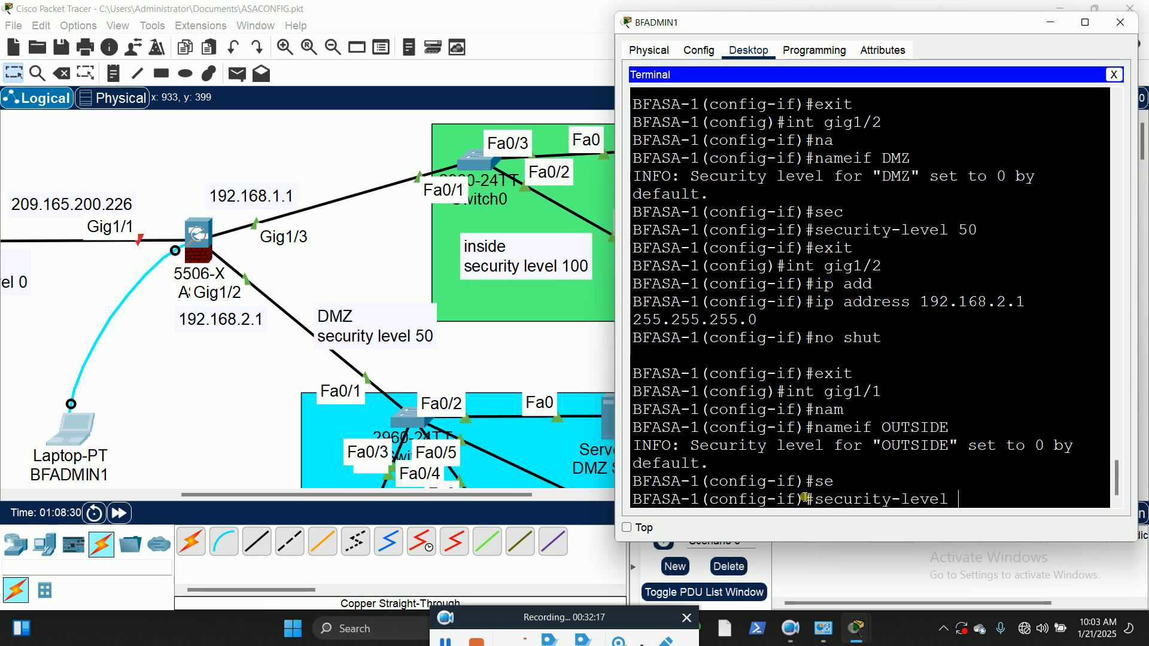
{"action": "type", "text": "0"}
{"action": "key", "text": "Return"}
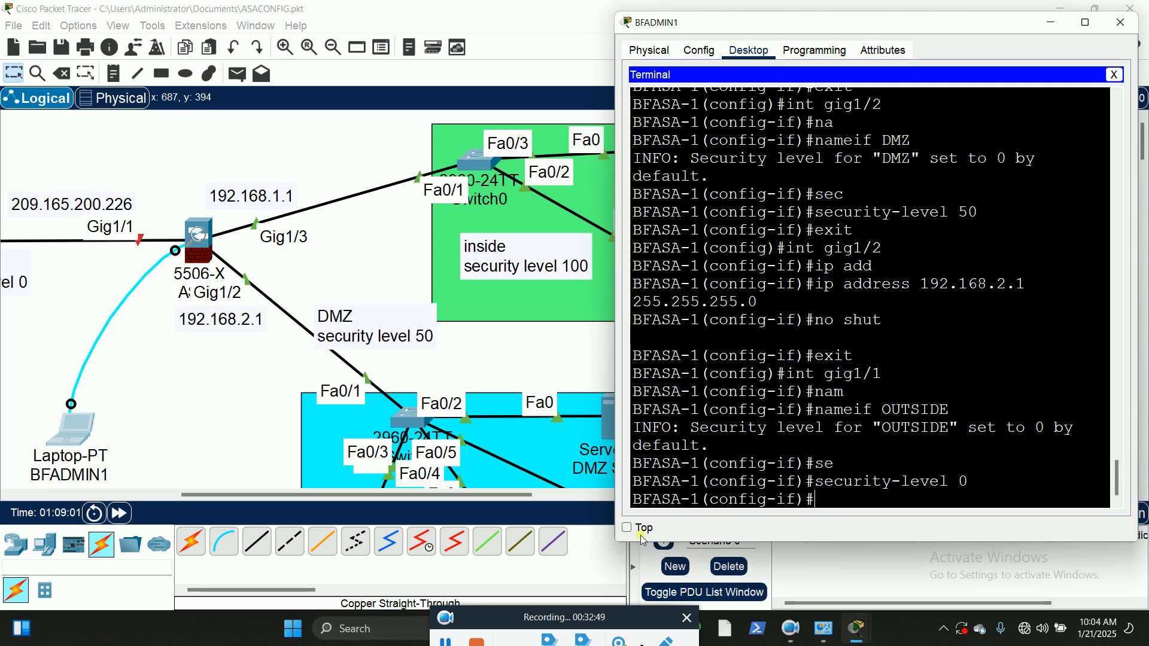
Step: Assign interface Gig1/1 the IP address 209.165.200.226 with subnet mask 255.255.255.0
{"action": "type", "text": "ip add"}
{"action": "key", "text": "Tab"}
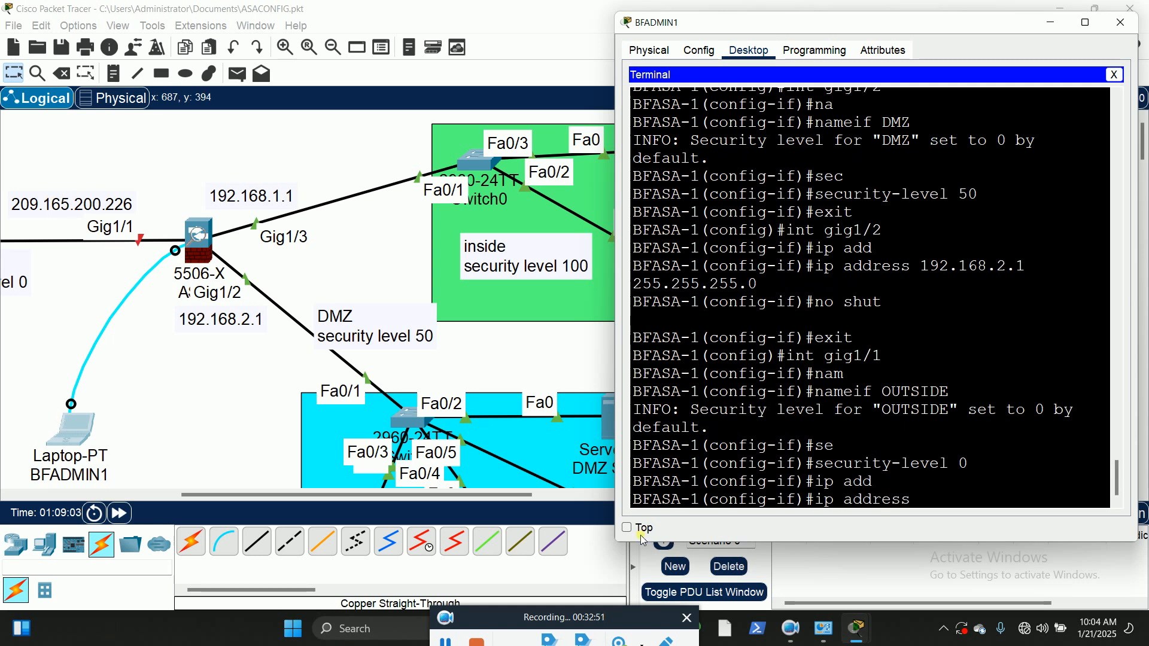
{"action": "type", "text": "209.165.200."}
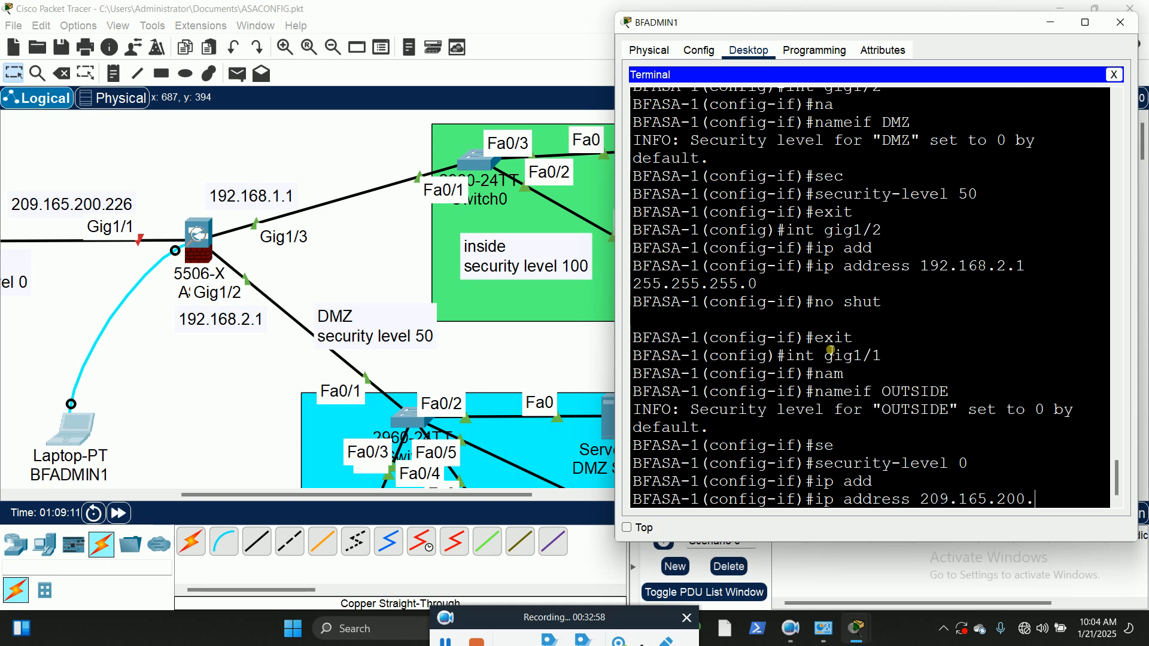
{"action": "type", "text": "226"}
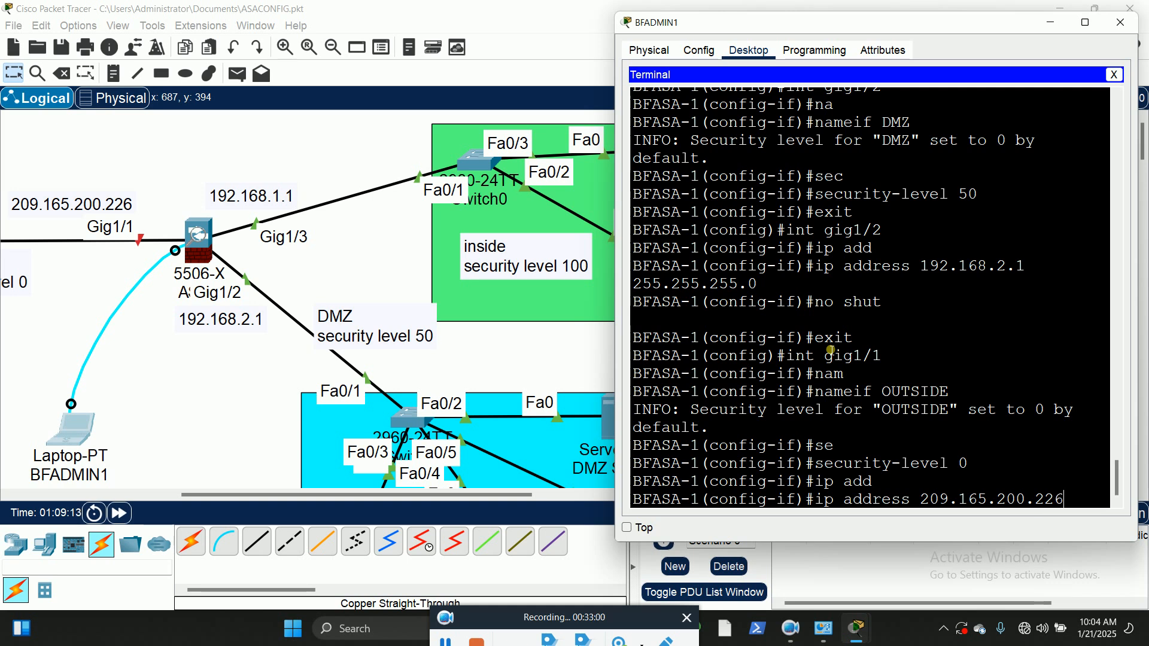
{"action": "type", "text": " 255.255.255.0"}
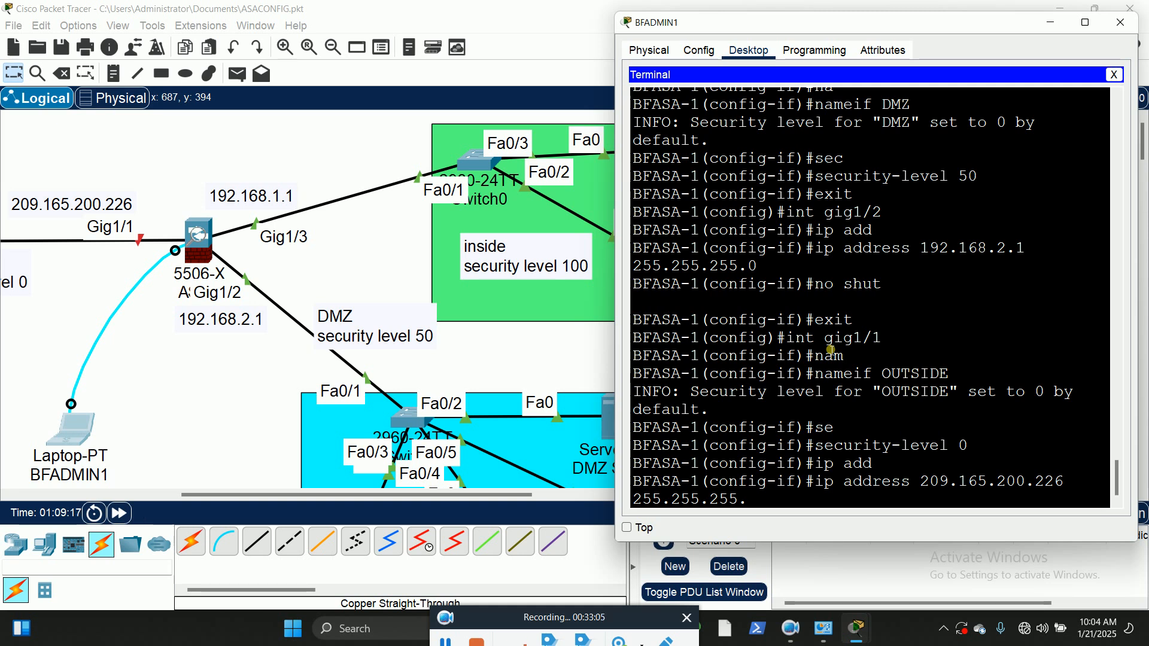
{"action": "key", "text": "Return"}
Step: Enable interface Gig1/1 with no shut and exit to global configuration mode
{"action": "type", "text": "no shut"}
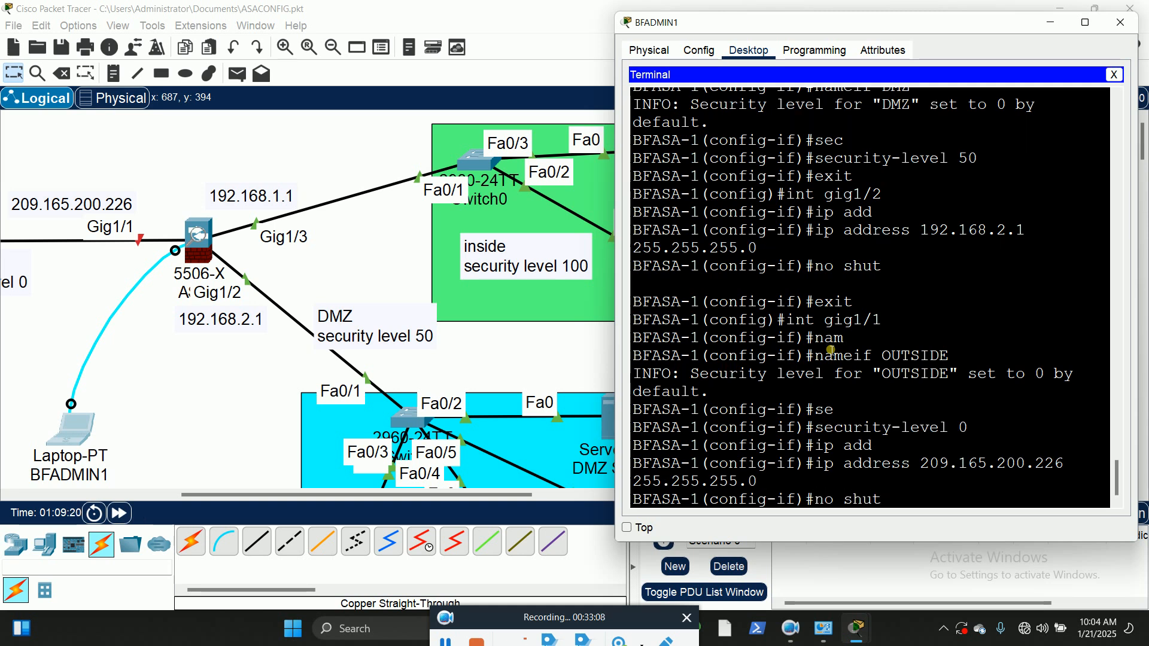
{"action": "key", "text": "Return"}
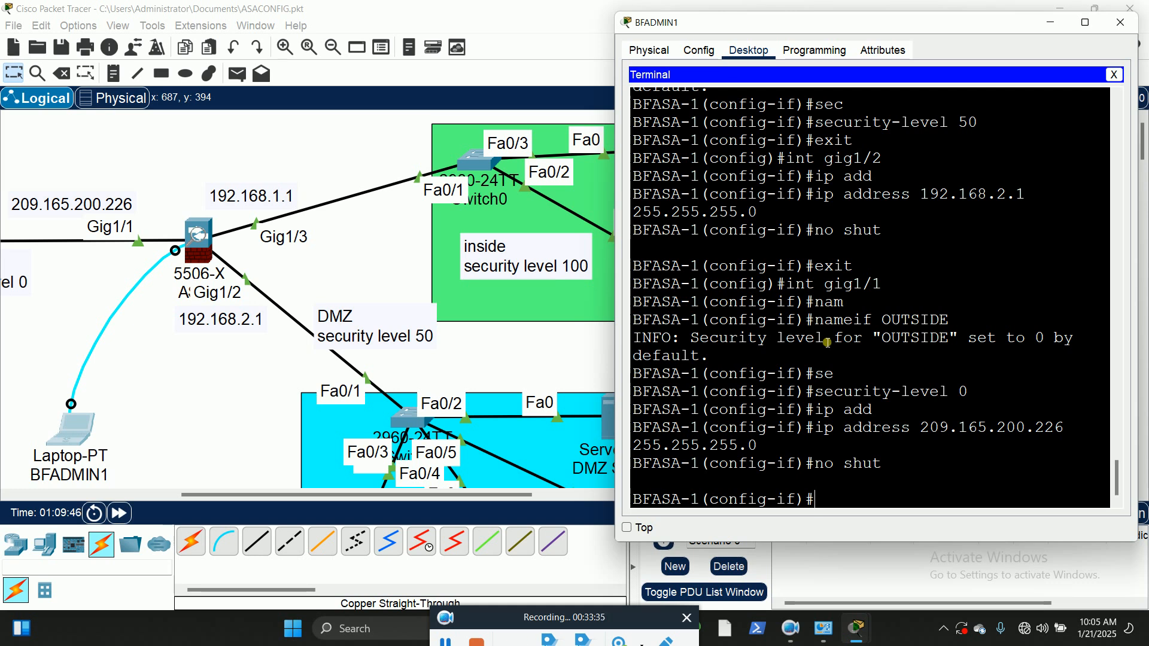
{"action": "type", "text": "exit"}
{"action": "key", "text": "Return"}
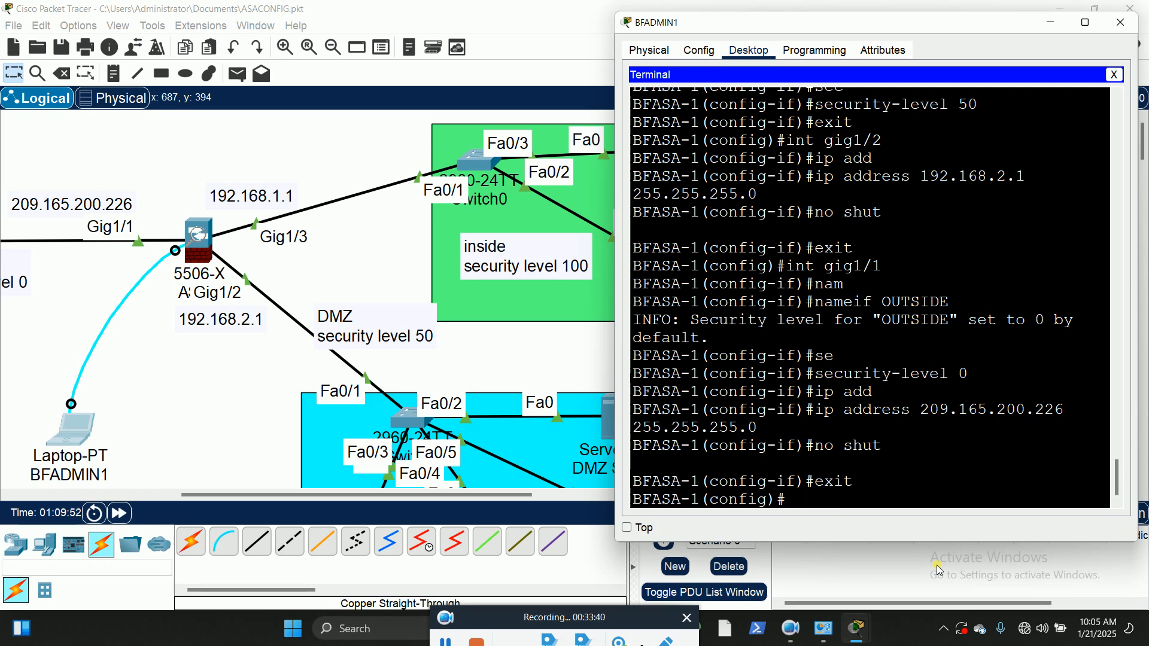
Step: Save the firewall's running configuration to memory with wr mem
{"action": "type", "text": "wr mem"}
{"action": "key", "text": "Return"}
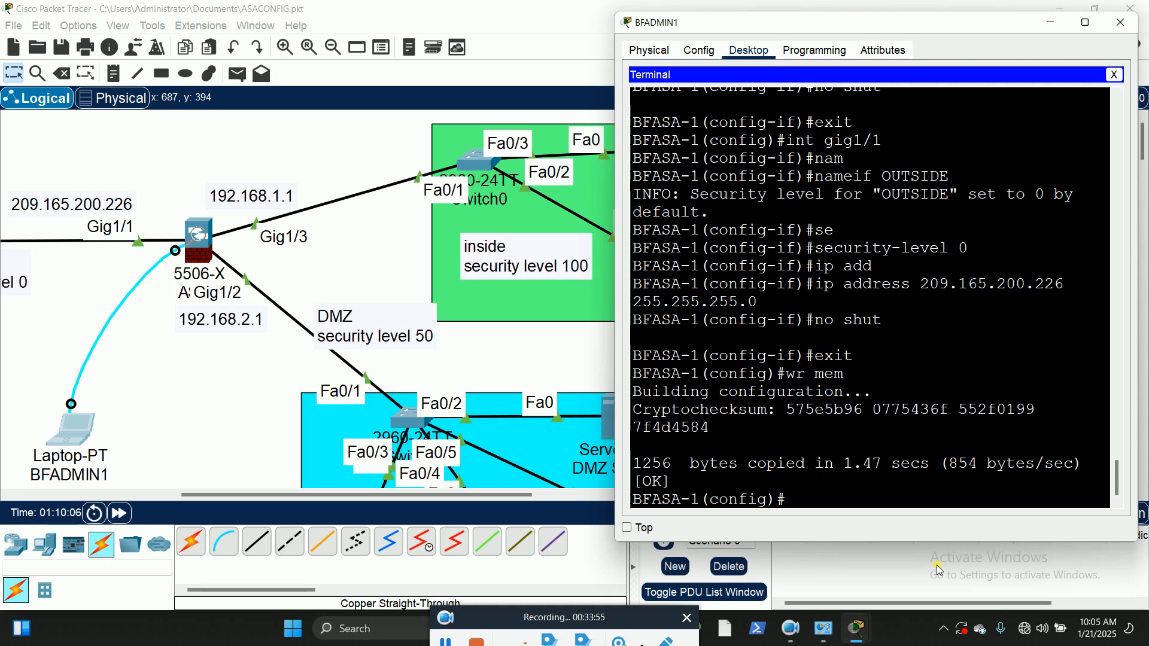
Step: Display the saved startup configuration with sh start and maximize the terminal window
{"action": "type", "text": "sh start"}
{"action": "key", "text": "Return"}
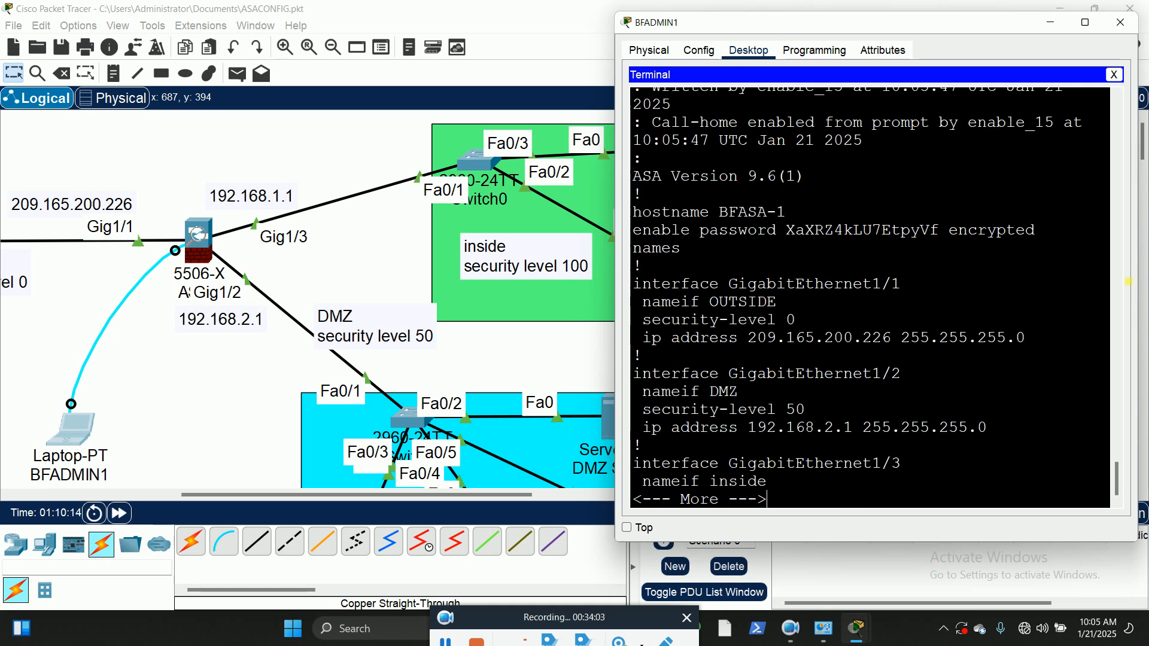
{"action": "left_click", "coordinate": [1087, 24]}
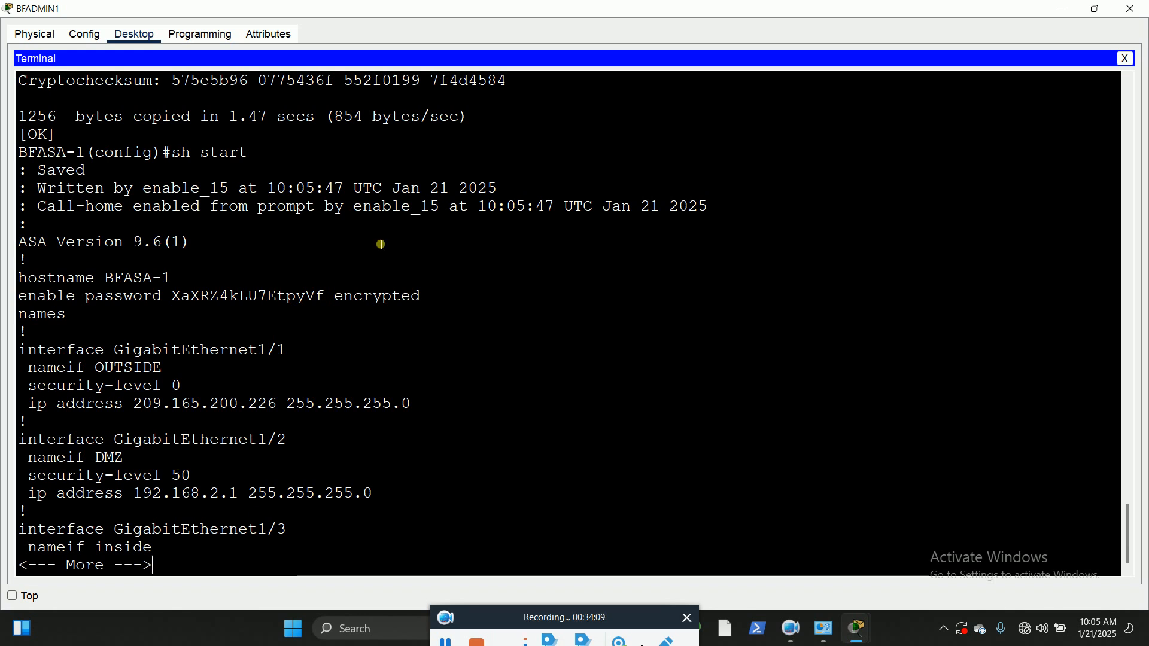
Step: Highlight the sh start command, the hostname line and the encrypted enable password in the startup configuration output
{"action": "left_click_drag", "start_coordinate": [250, 155], "coordinate": [181, 157]}
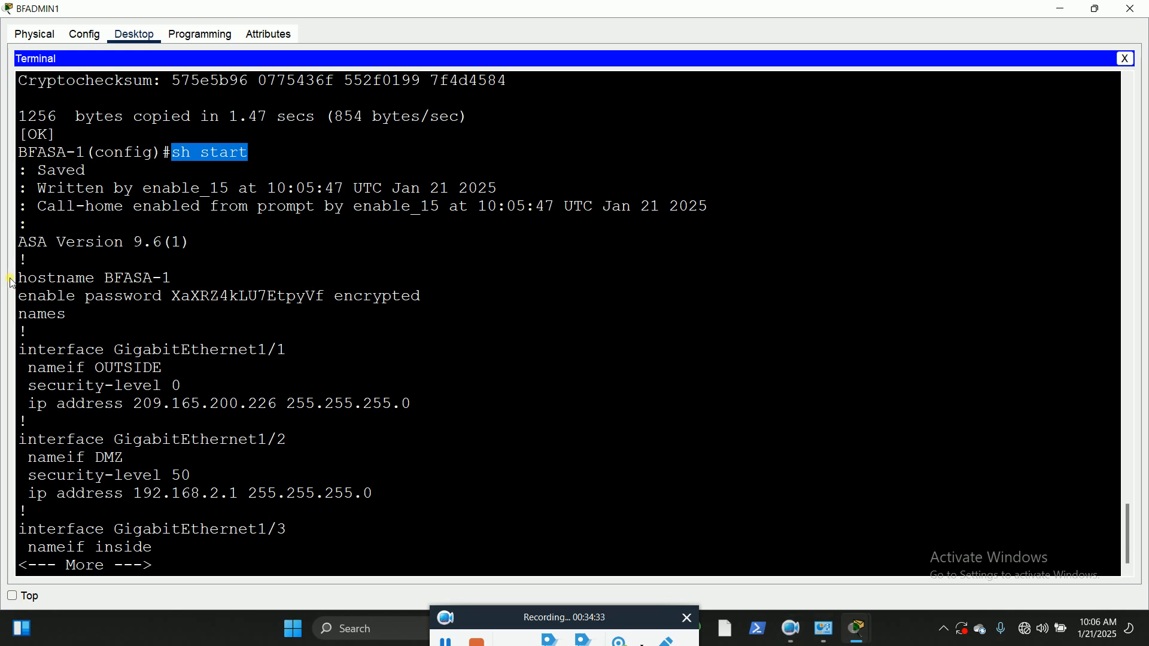
{"action": "left_click_drag", "start_coordinate": [19, 280], "coordinate": [187, 290]}
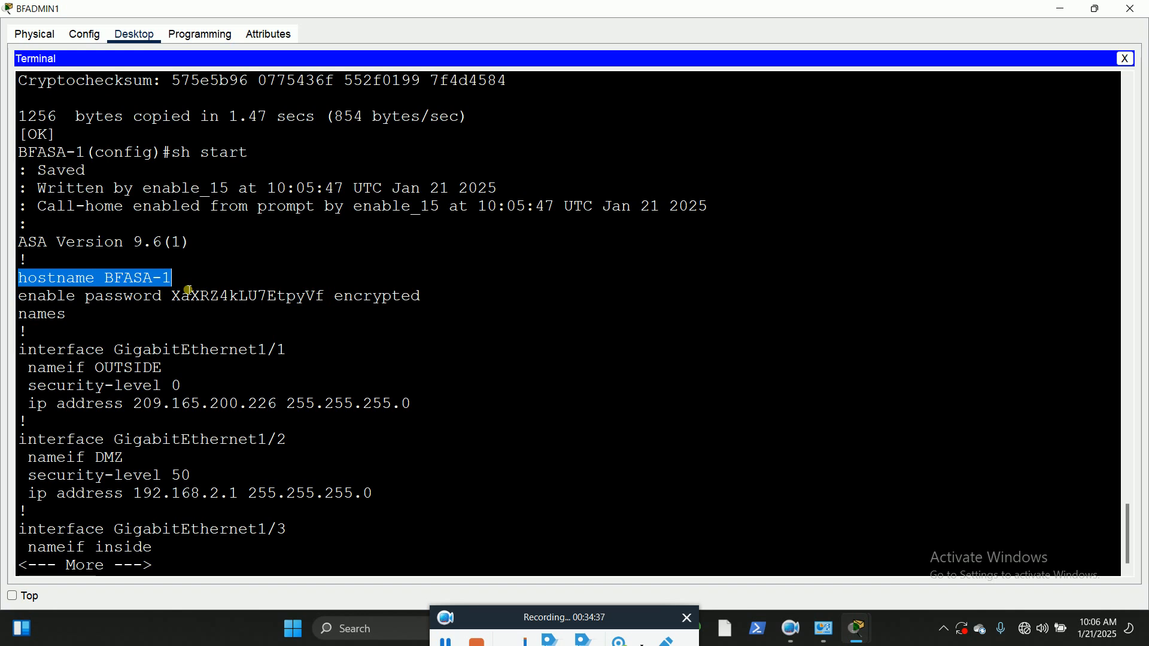
{"action": "left_click_drag", "start_coordinate": [21, 299], "coordinate": [276, 302]}
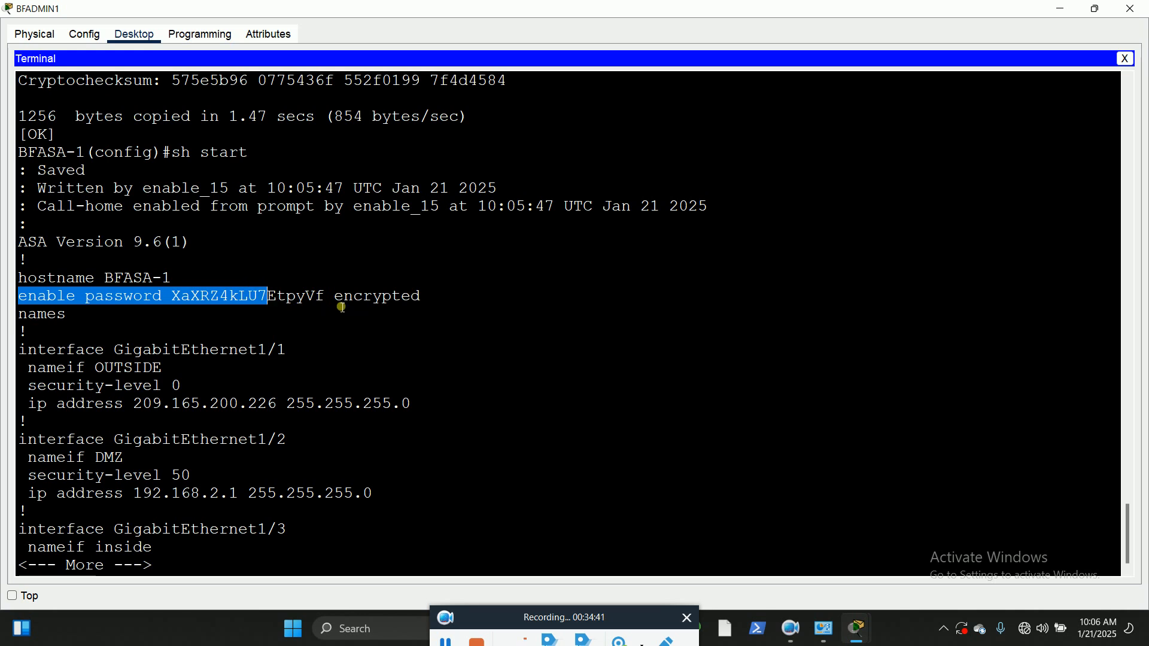
{"action": "left_click", "coordinate": [341, 307]}
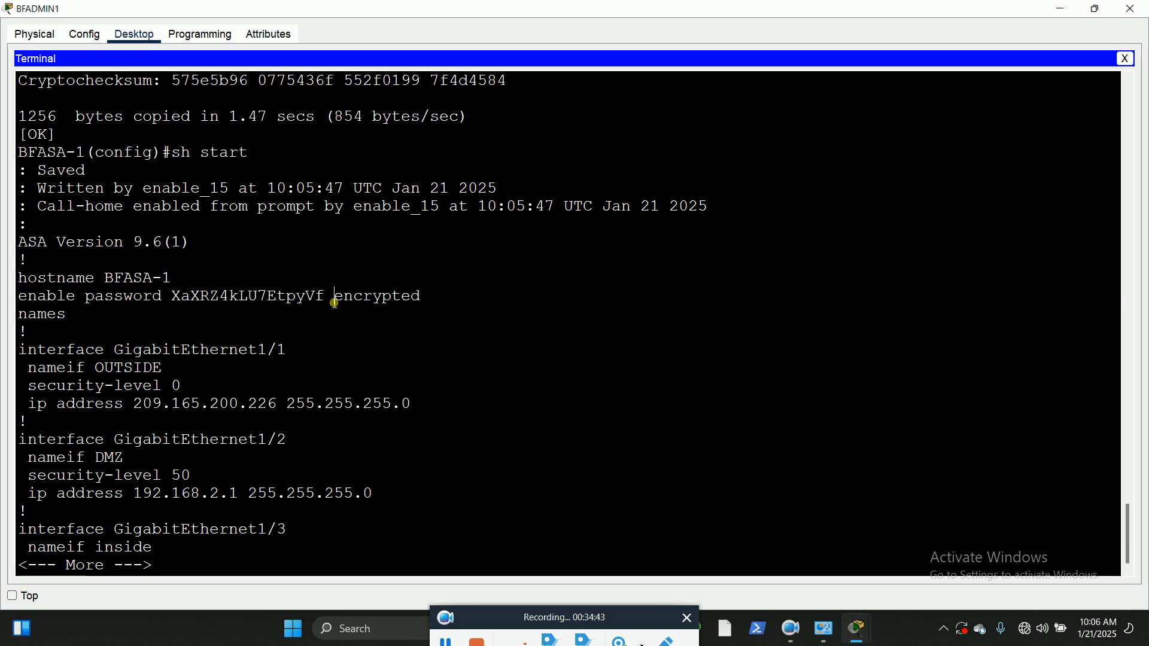
{"action": "left_click_drag", "start_coordinate": [329, 301], "coordinate": [179, 305]}
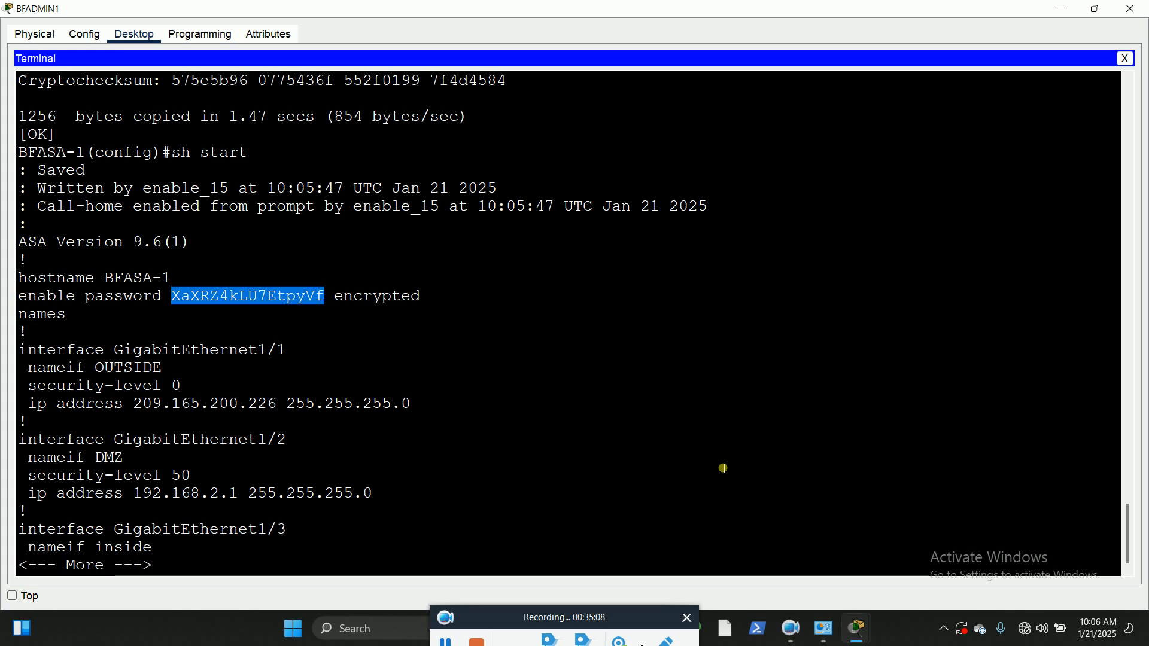
Step: Switch to File Explorer and open the Windows folder on Local Disk (C:)
{"action": "key", "text": "super+e"}
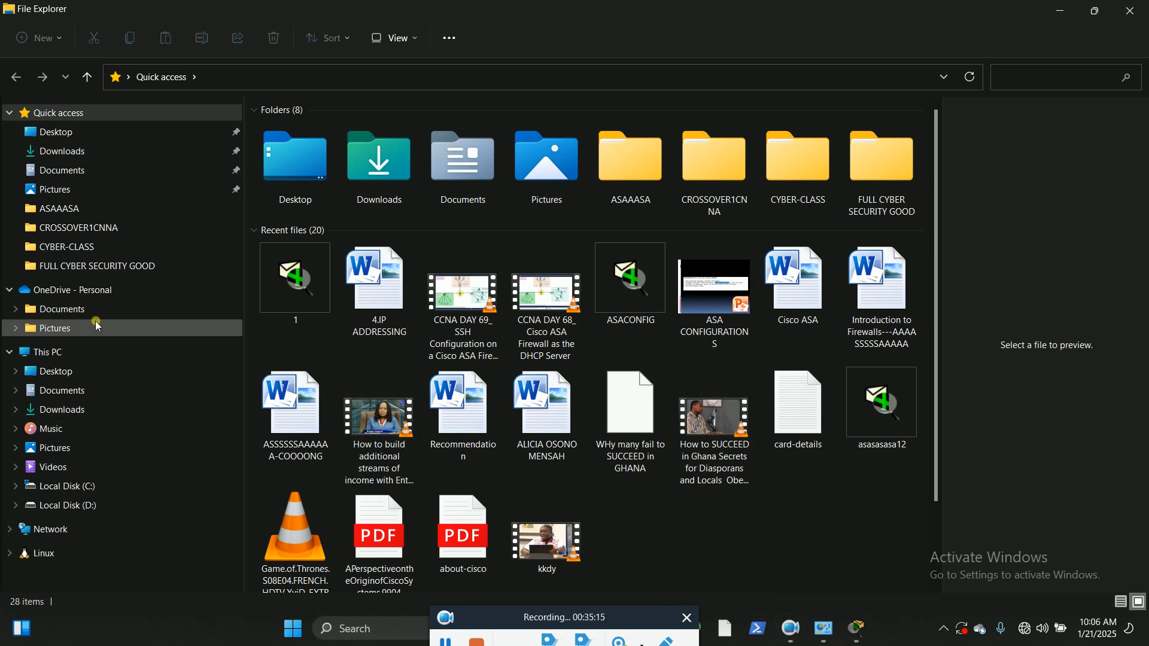
{"action": "left_click", "coordinate": [66, 354]}
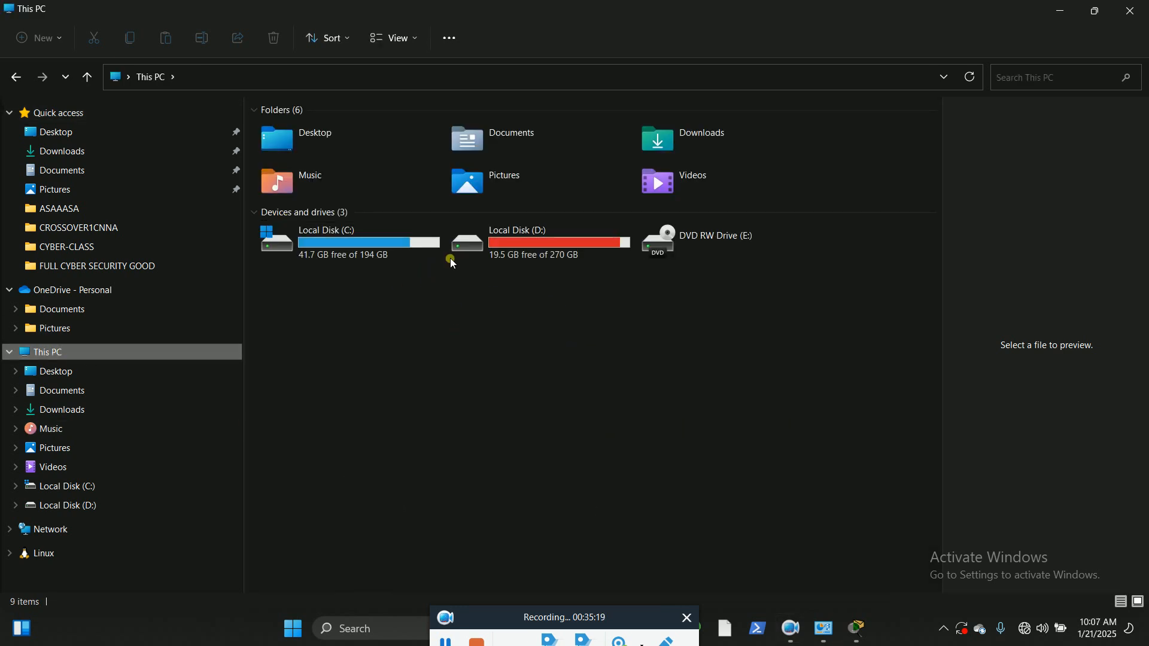
{"action": "double_click", "coordinate": [357, 245]}
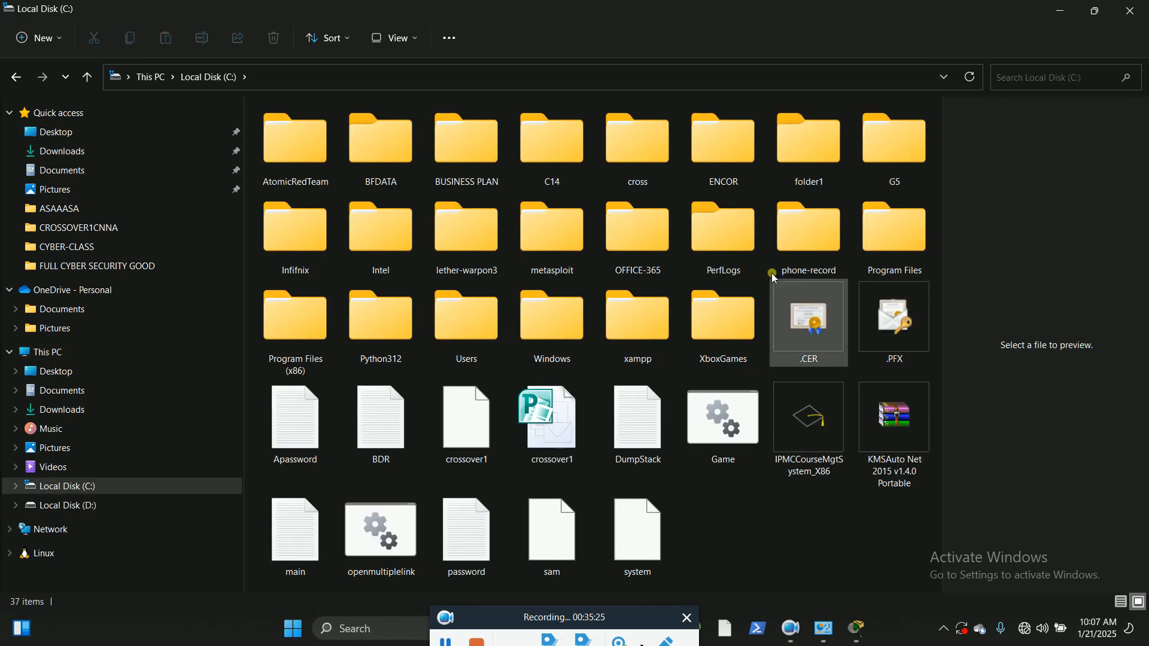
{"action": "double_click", "coordinate": [550, 337]}
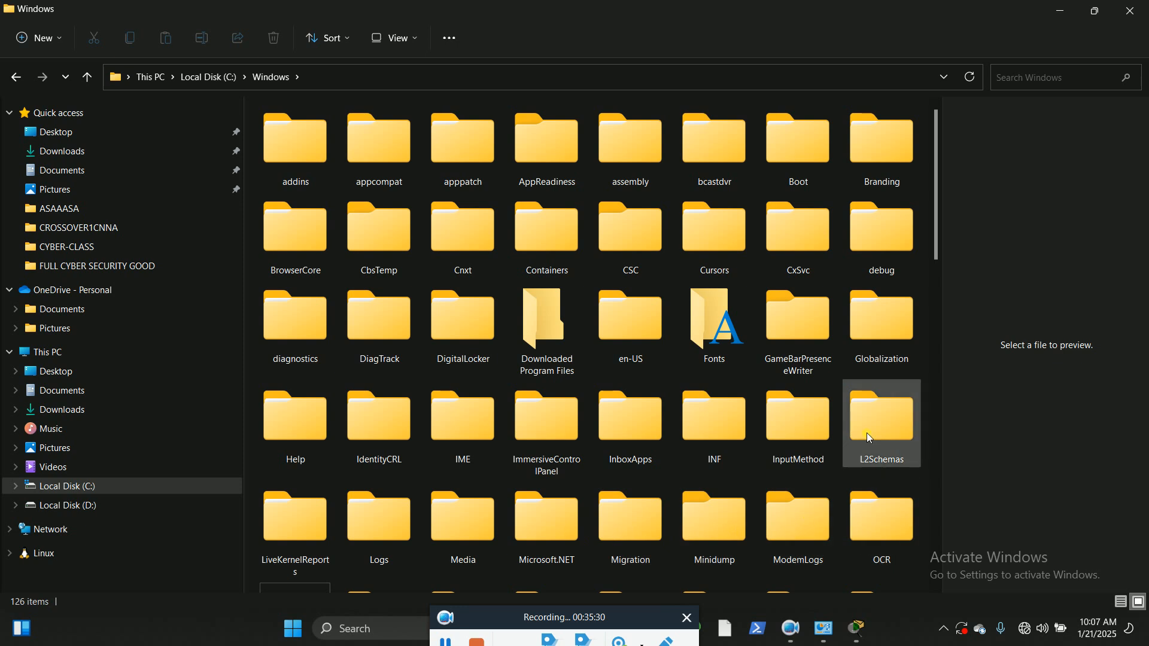
Step: Open the config folder inside System32 and select the SAM file
{"action": "scroll", "coordinate": [774, 451], "scroll_direction": "down", "scroll_amount": 5}
{"action": "scroll", "coordinate": [777, 455], "scroll_direction": "down", "scroll_amount": 4}
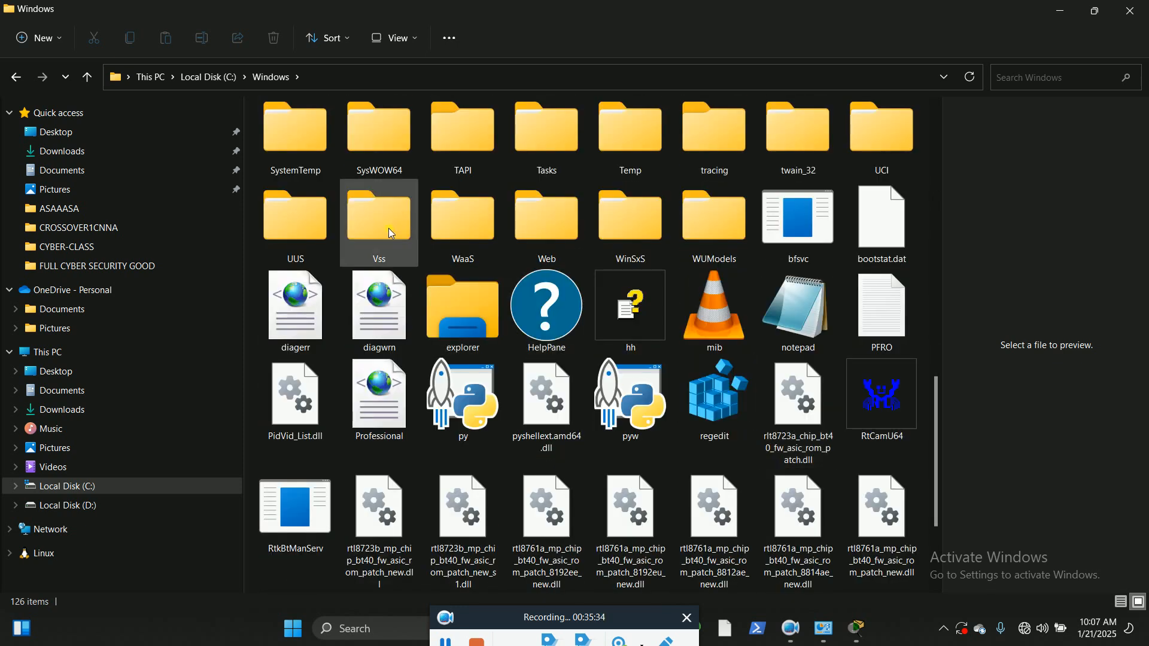
{"action": "scroll", "coordinate": [391, 233], "scroll_direction": "up", "scroll_amount": 2}
{"action": "double_click", "coordinate": [711, 237]}
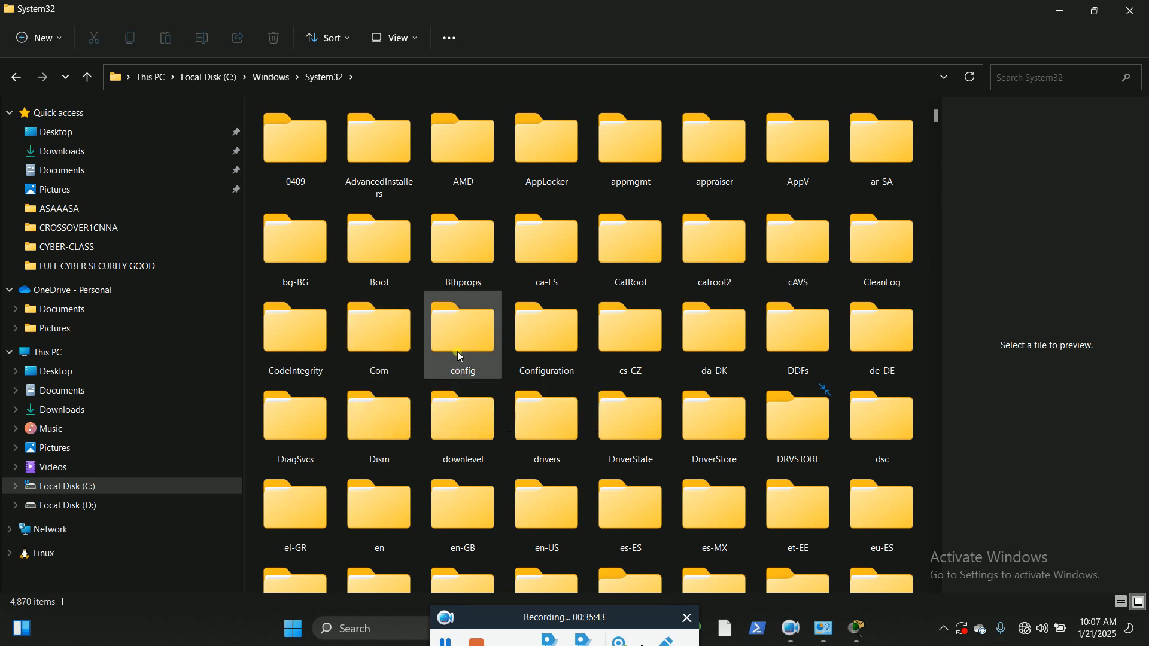
{"action": "mouse_move", "coordinate": [441, 353]}
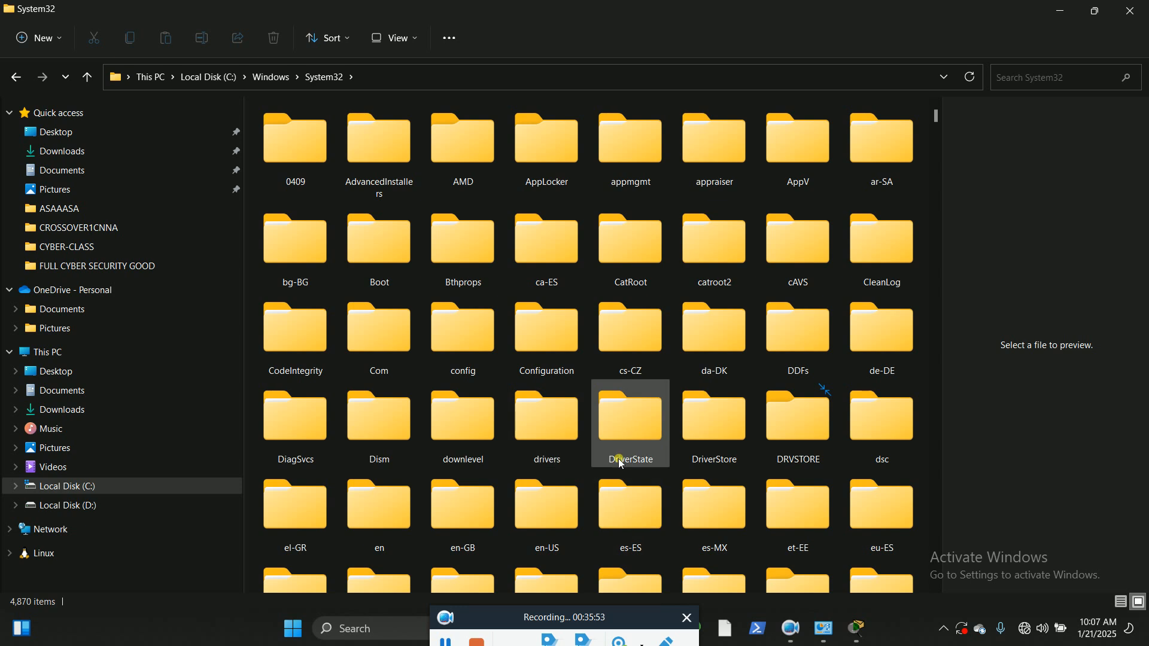
{"action": "double_click", "coordinate": [465, 345]}
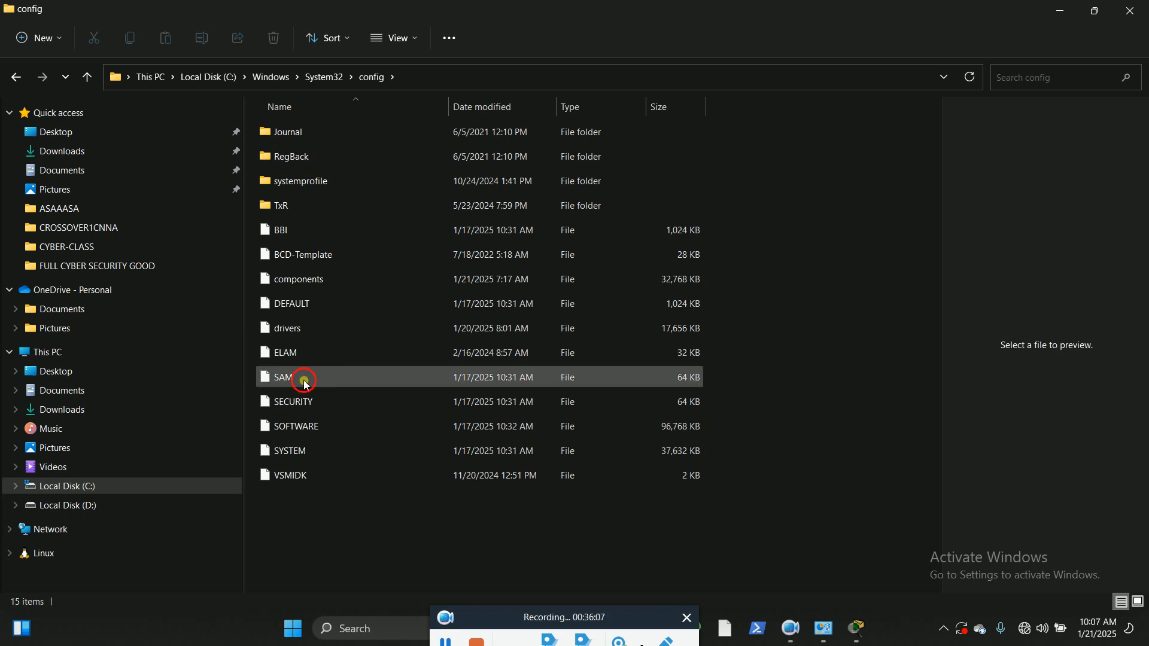
{"action": "left_click", "coordinate": [322, 381]}
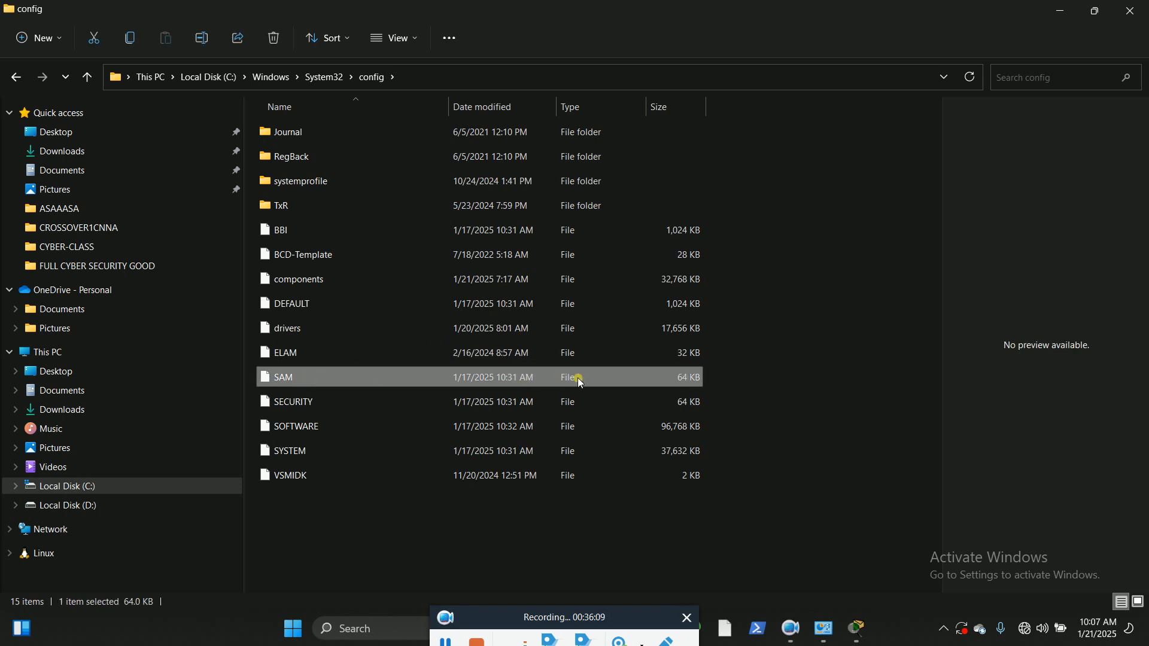
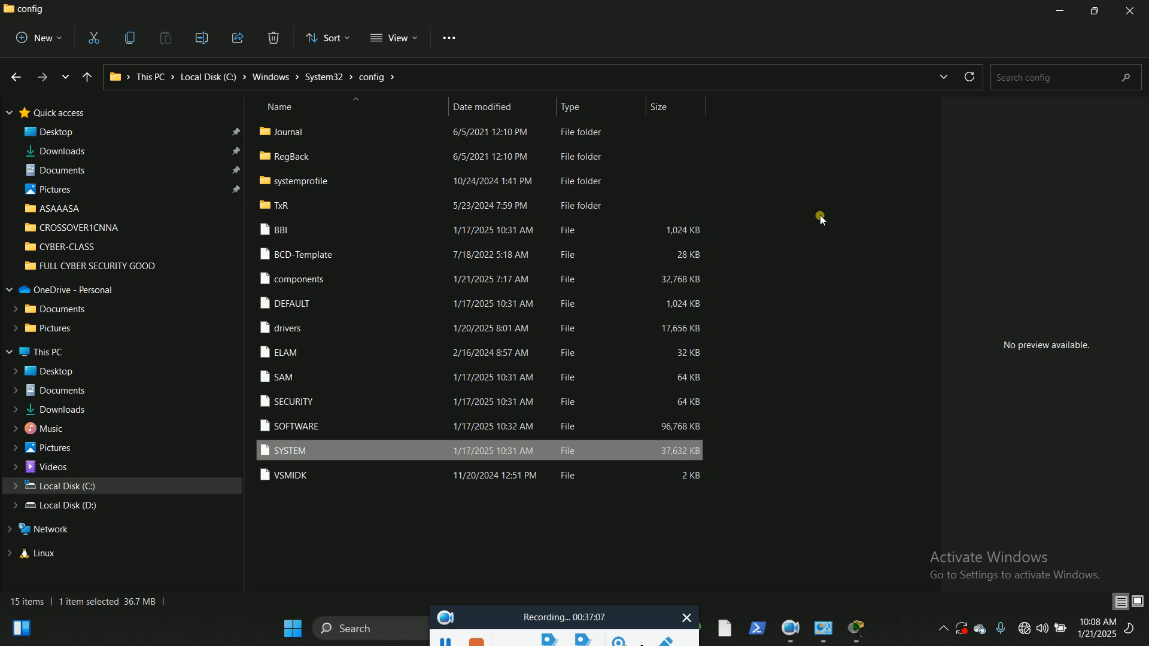
Step: Switch back to the BFADMIN1 terminal and page through the rest of the startup configuration until the prompt returns
{"action": "left_click", "coordinate": [1065, 11]}
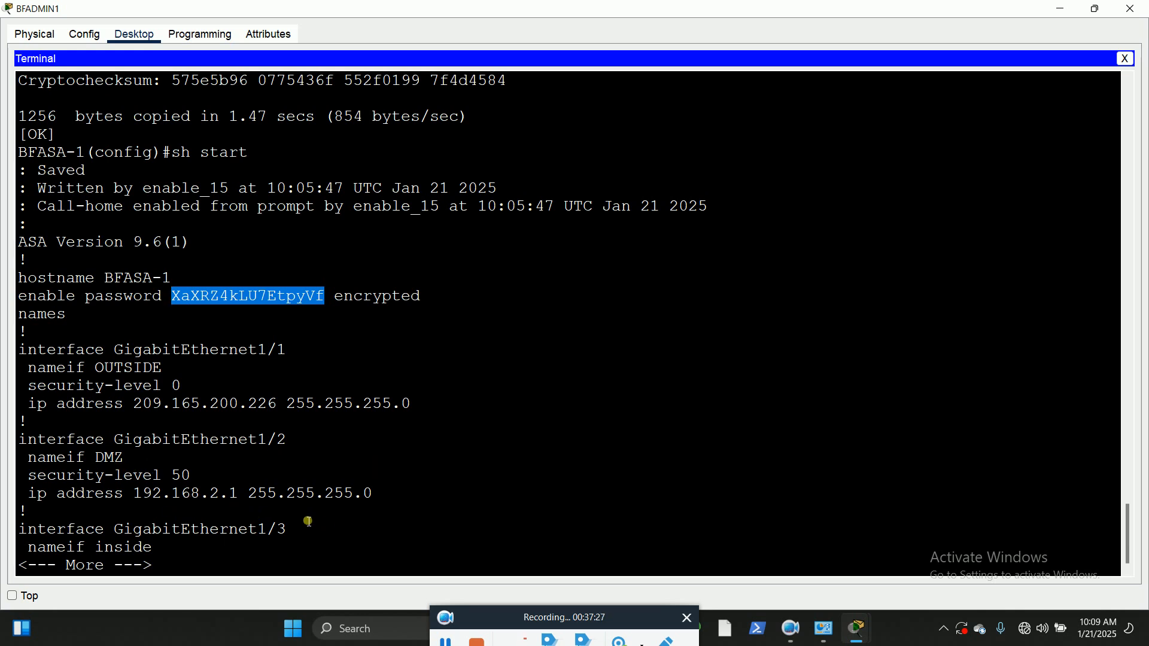
{"action": "key", "text": "space"}
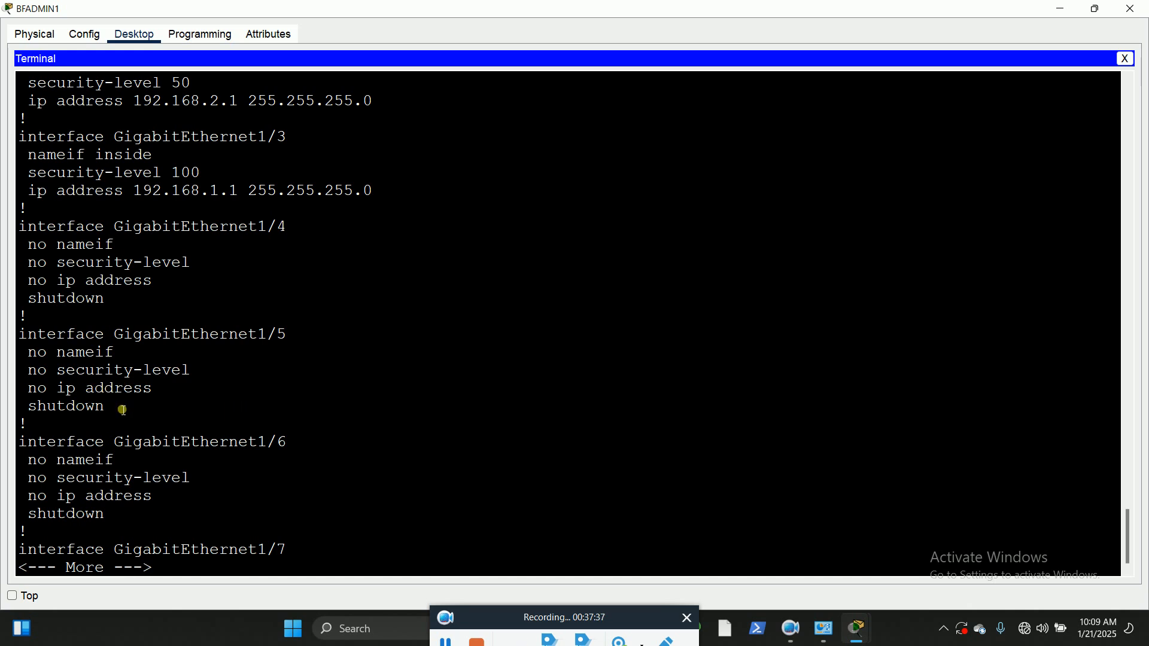
{"action": "key", "text": "space"}
{"action": "key", "text": "space"}
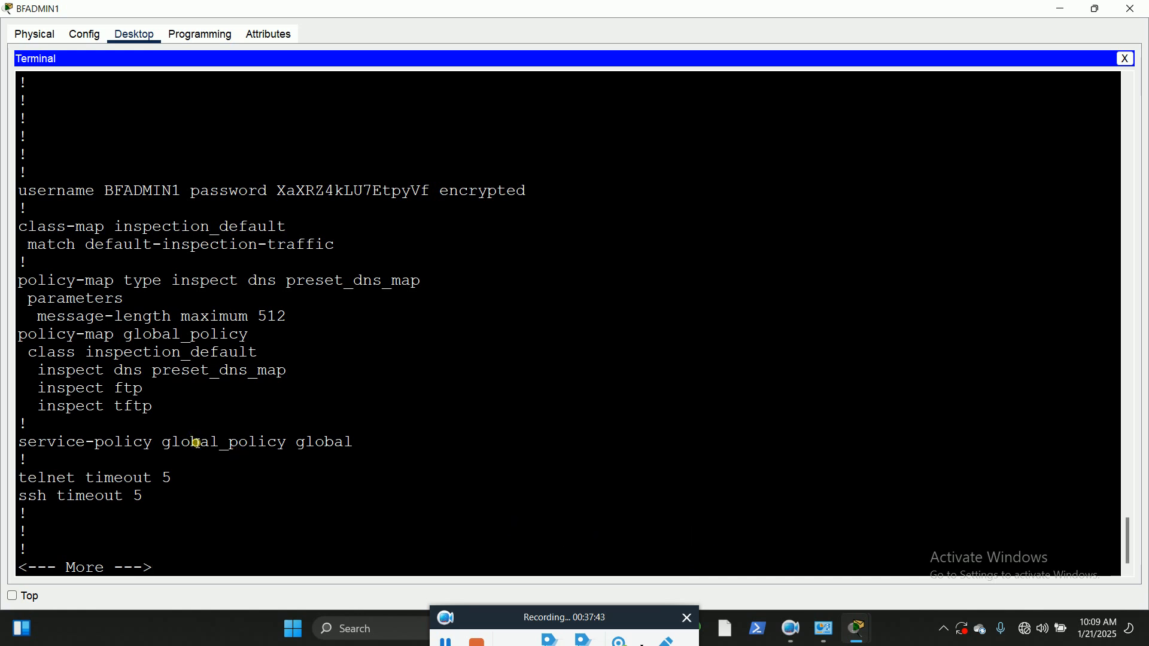
{"action": "key", "text": "space"}
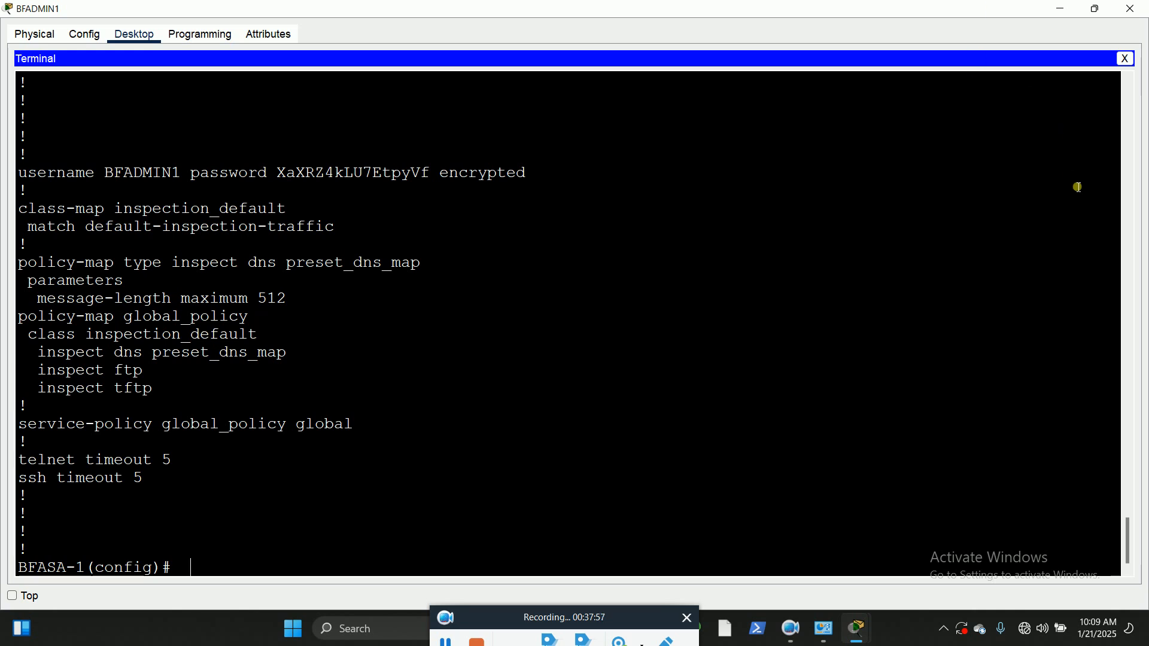
Step: Look over the network topology, then reopen the BFADMIN1 terminal maximized at a fresh configuration prompt
{"action": "left_click", "coordinate": [1097, 9]}
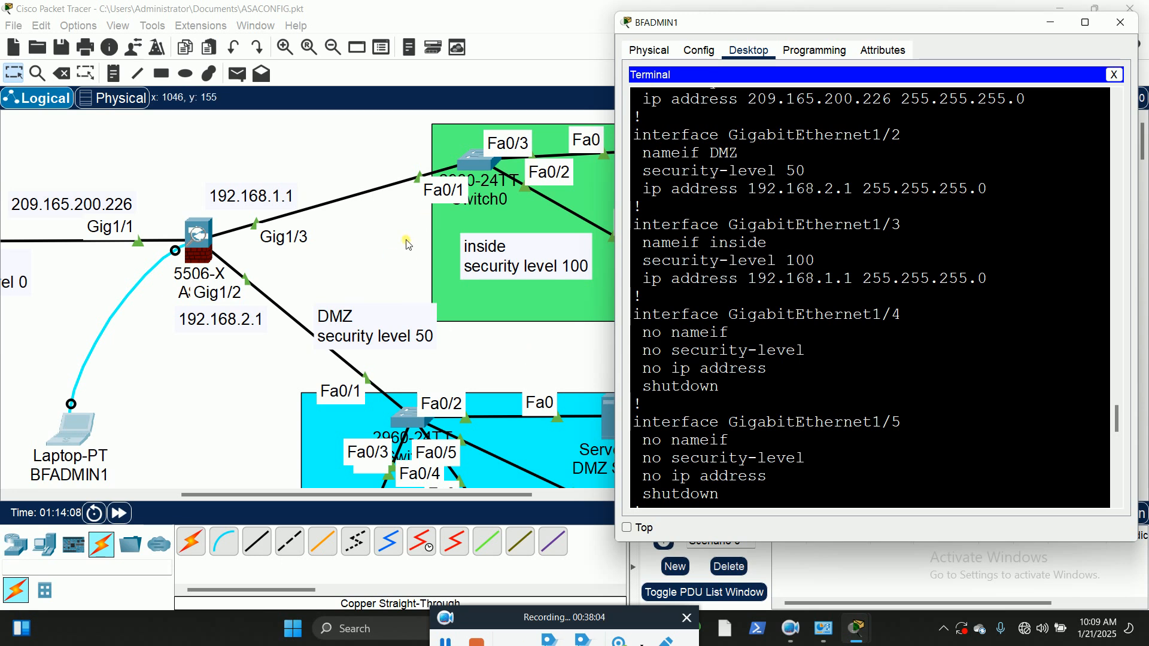
{"action": "left_click", "coordinate": [367, 236]}
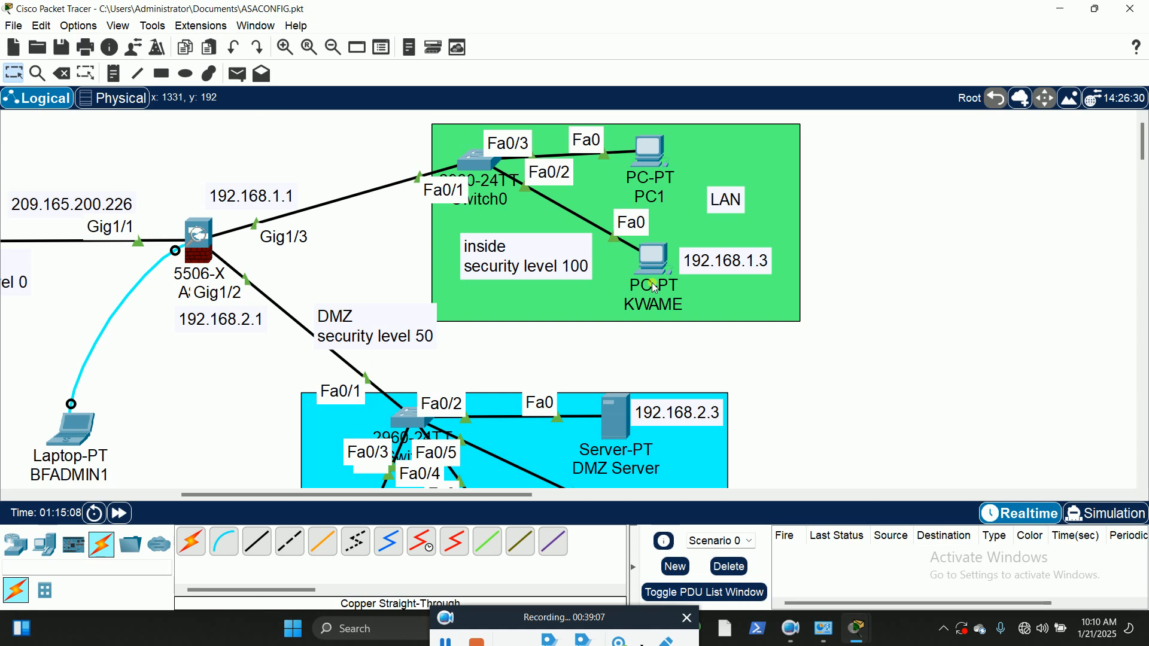
{"action": "left_click", "coordinate": [86, 426]}
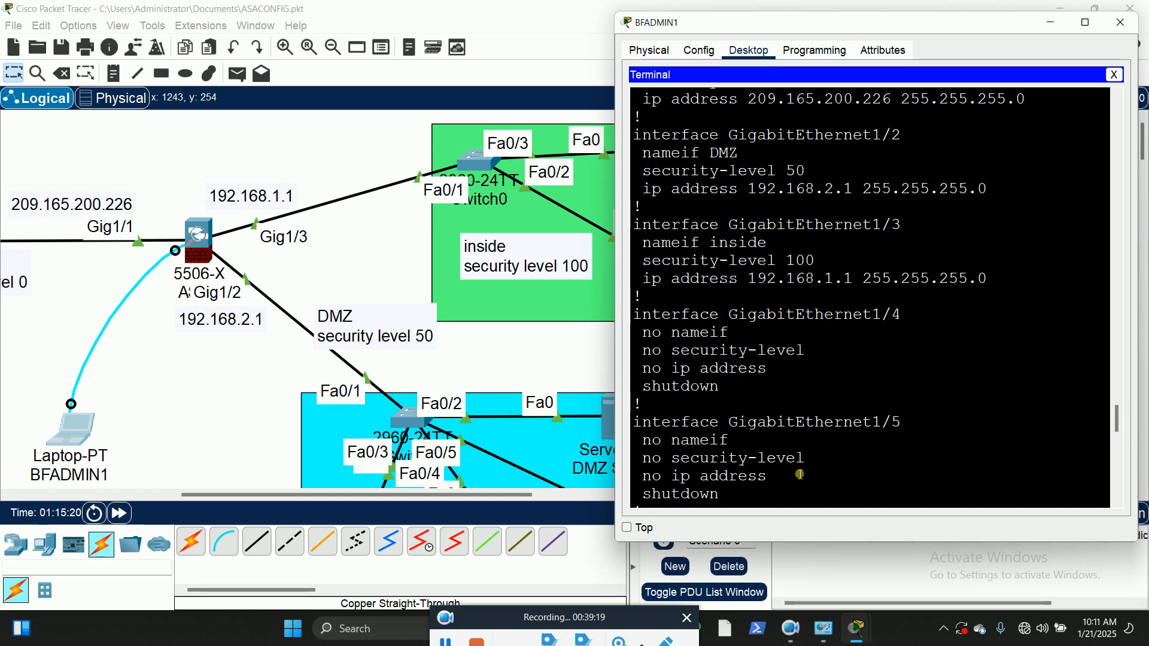
{"action": "key", "text": "Return"}
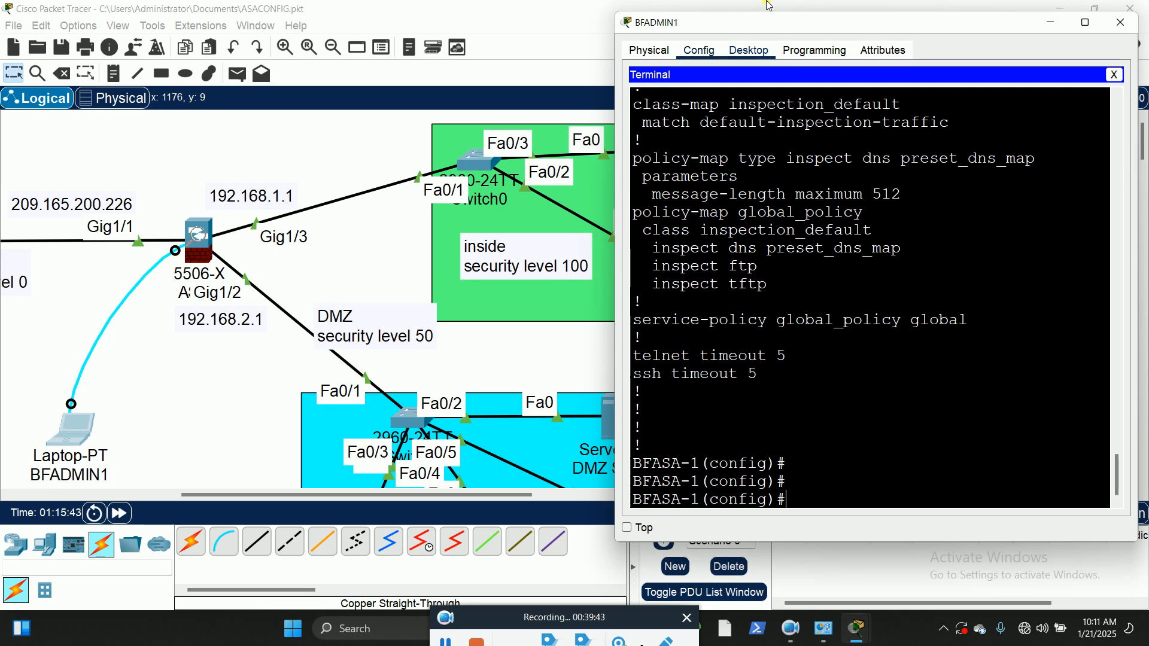
{"action": "left_click", "coordinate": [1087, 24]}
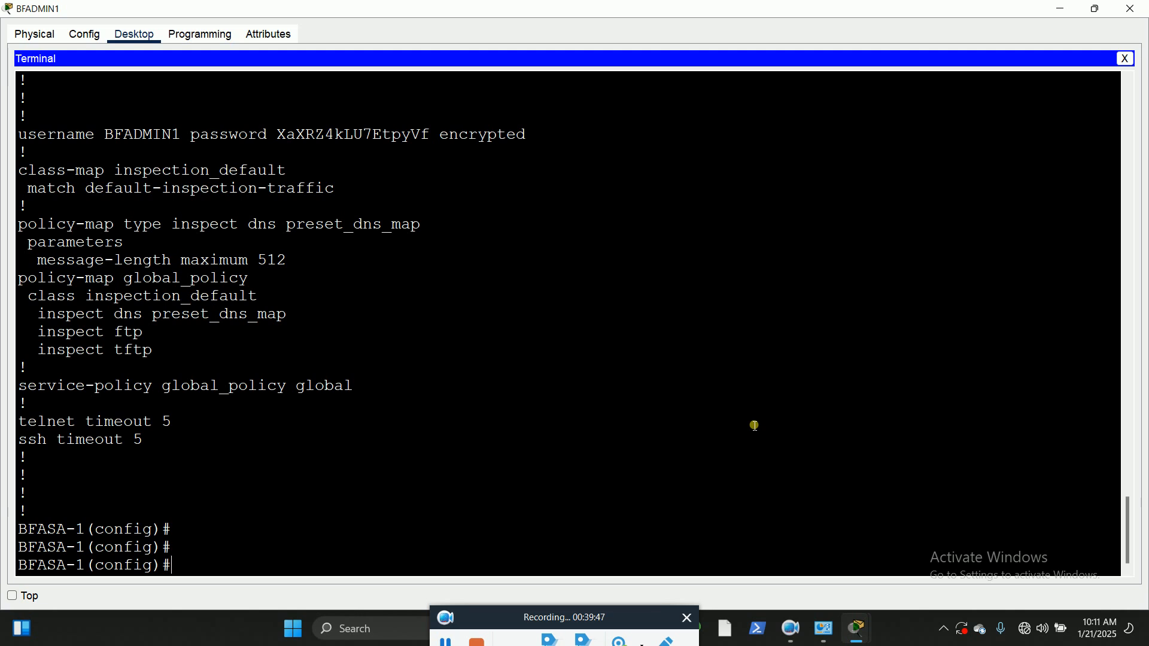
Step: List all available global configuration commands on BFASA-1 and highlight dhcpd in the list
{"action": "type", "text": "?"}
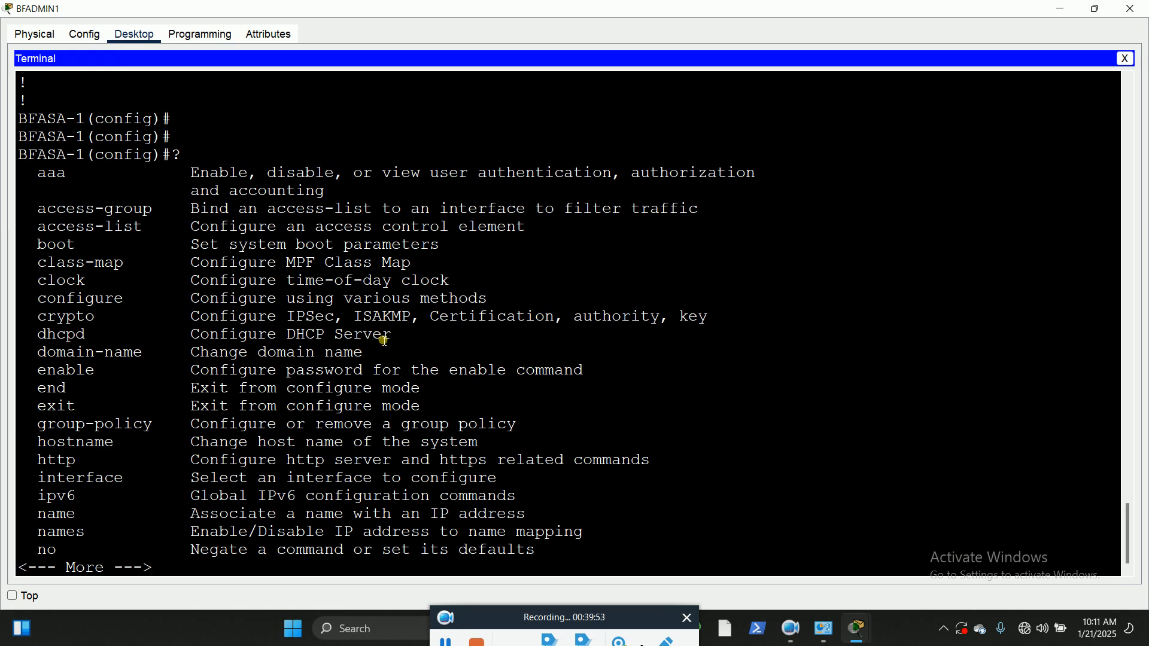
{"action": "left_click_drag", "start_coordinate": [37, 340], "coordinate": [89, 339]}
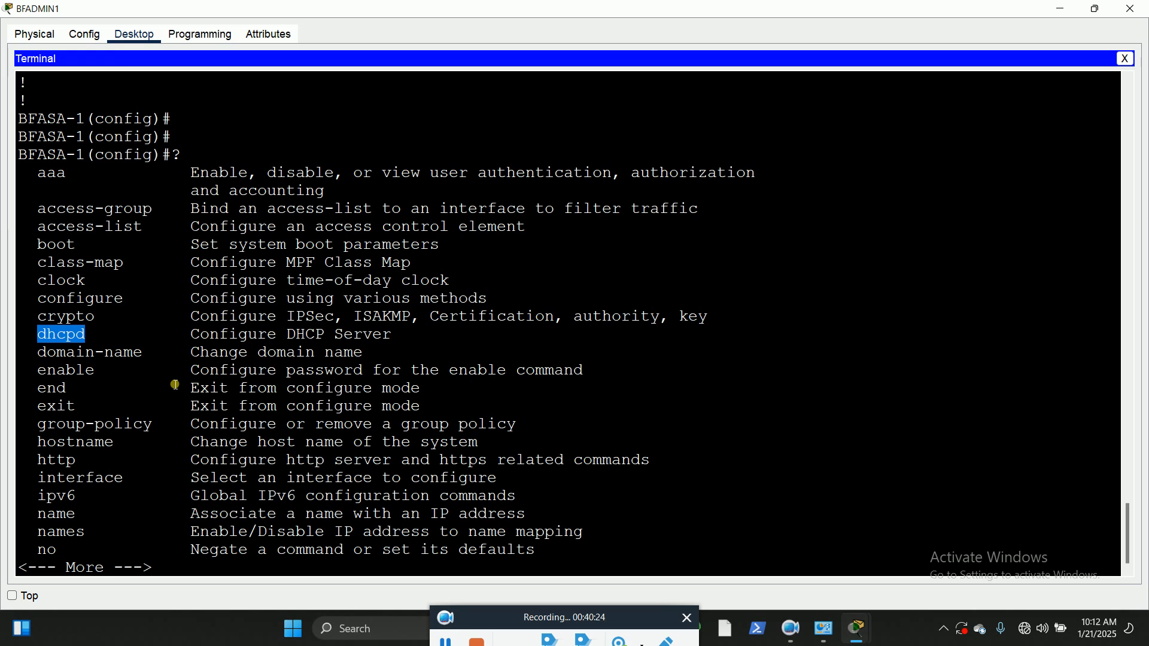
{"action": "key", "text": "space"}
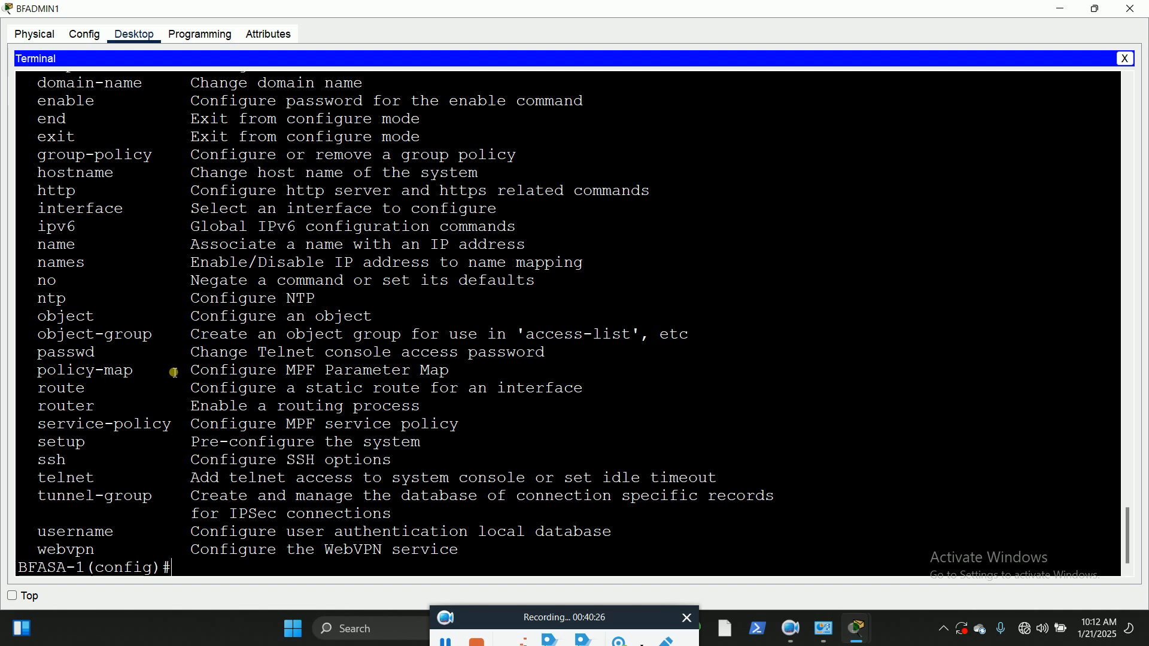
Step: List the options of the dhcpd command and extend the command line to dhcpd address
{"action": "type", "text": "dhcpd ?"}
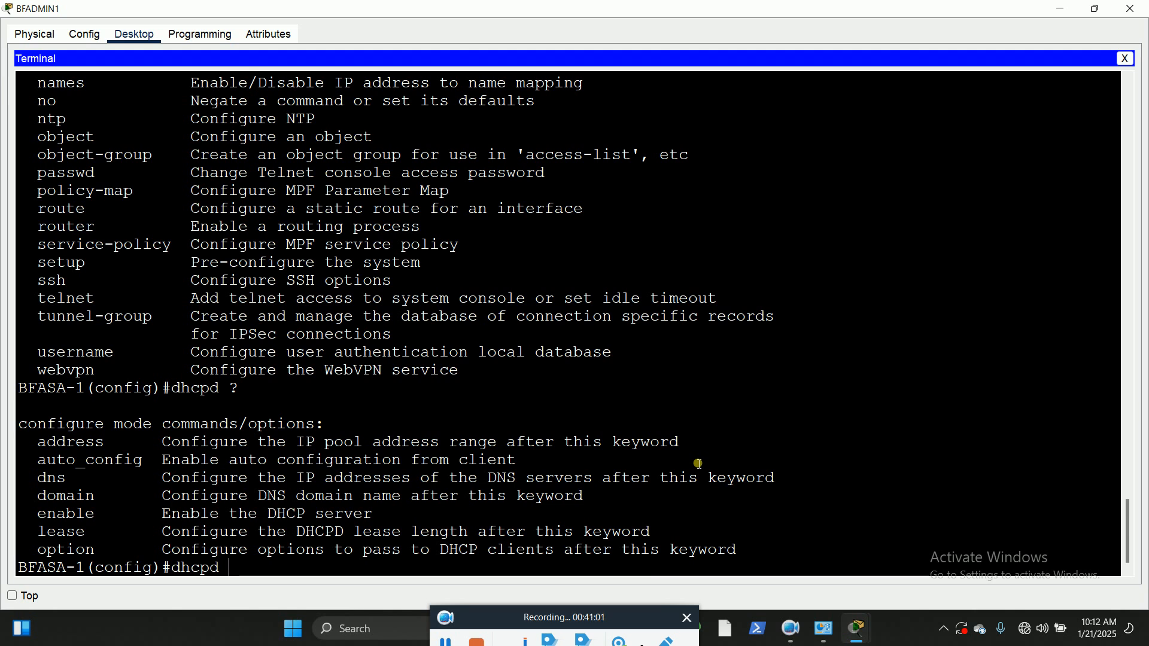
{"action": "type", "text": "add"}
{"action": "key", "text": "Tab"}
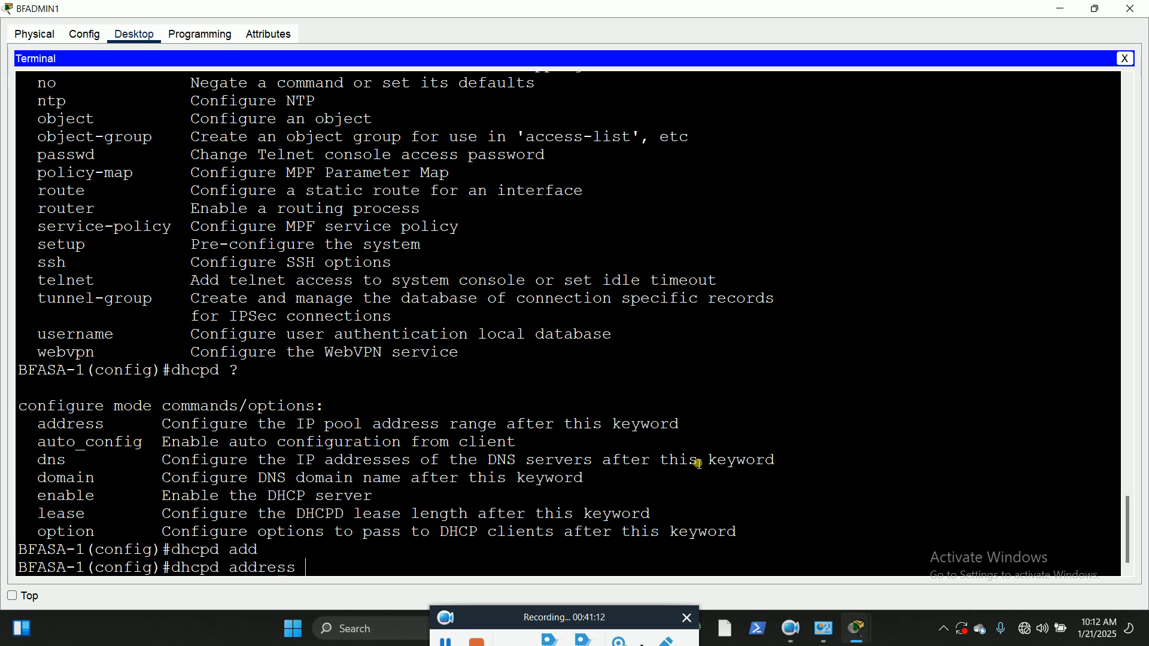
Step: Enter the DHCP pool range 192.168.1.100-192.168.1.200 and list the interfaces it can be bound to
{"action": "type", "text": "92.168.1.100-"}
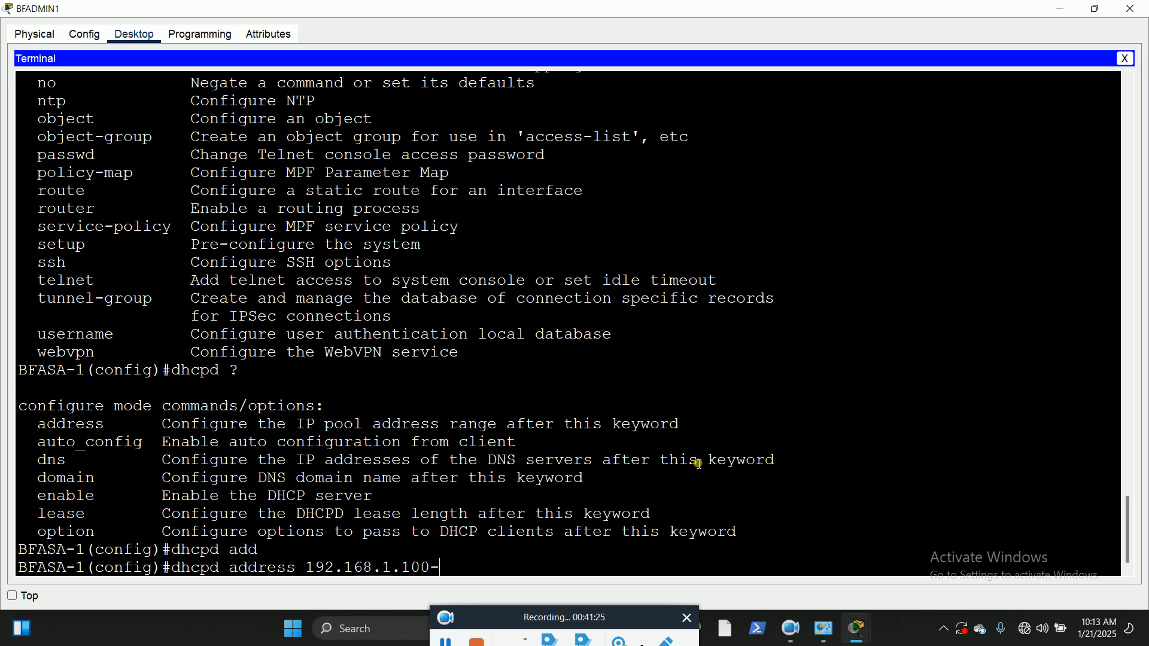
{"action": "type", "text": "192.168.1200"}
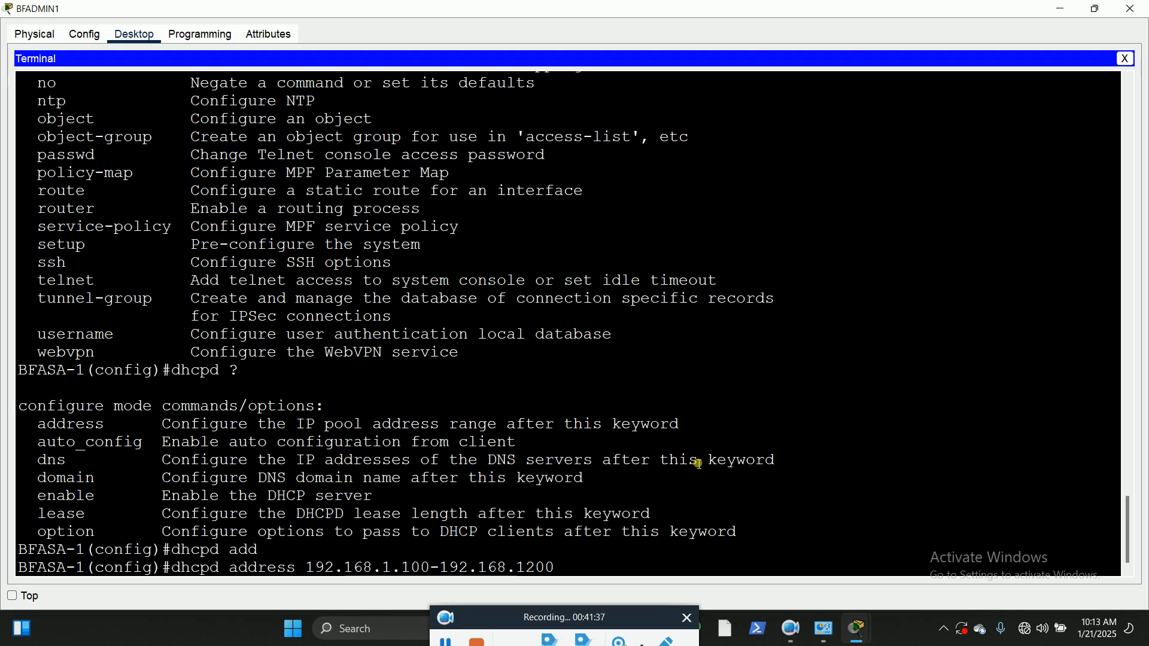
{"action": "key", "text": "BackSpace"}
{"action": "key", "text": "BackSpace"}
{"action": "key", "text": "BackSpace"}
{"action": "type", "text": ".200 ?"}
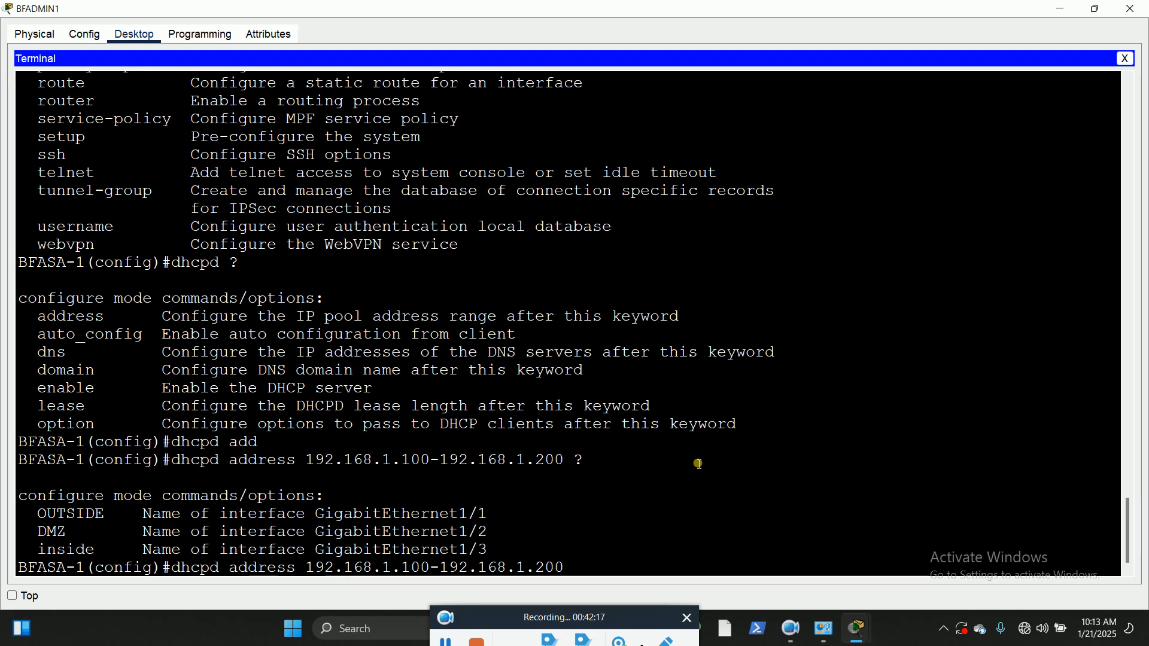
Step: Bind the DHCP address pool to the inside interface and run the command
{"action": "type", "text": "inside"}
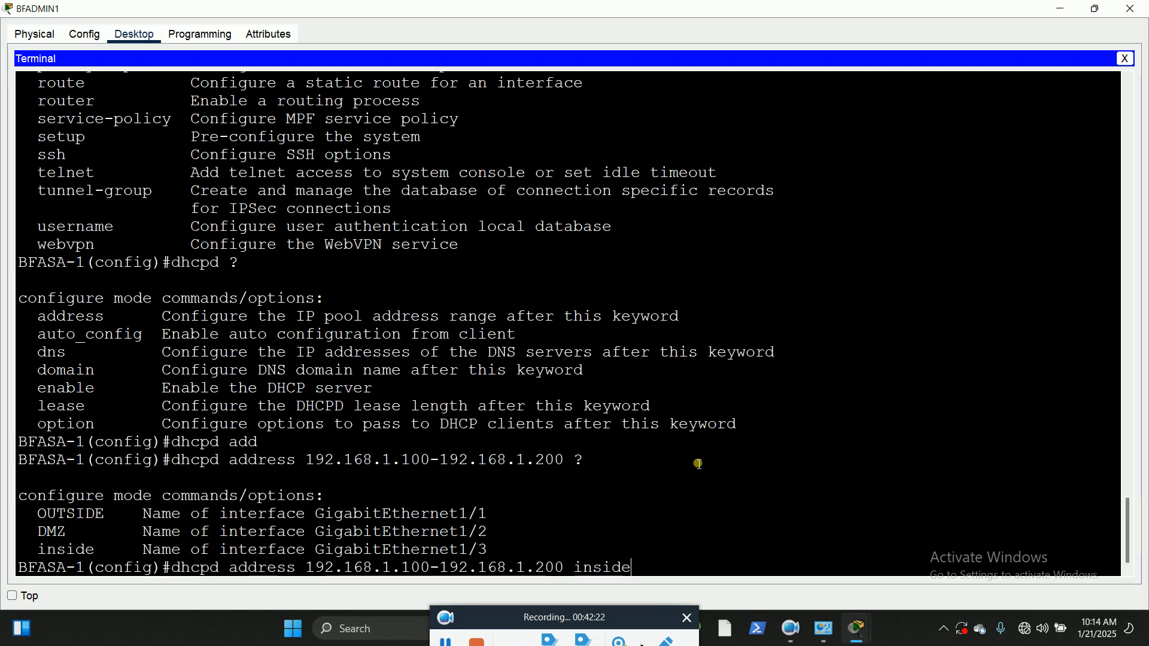
{"action": "key", "text": "Return"}
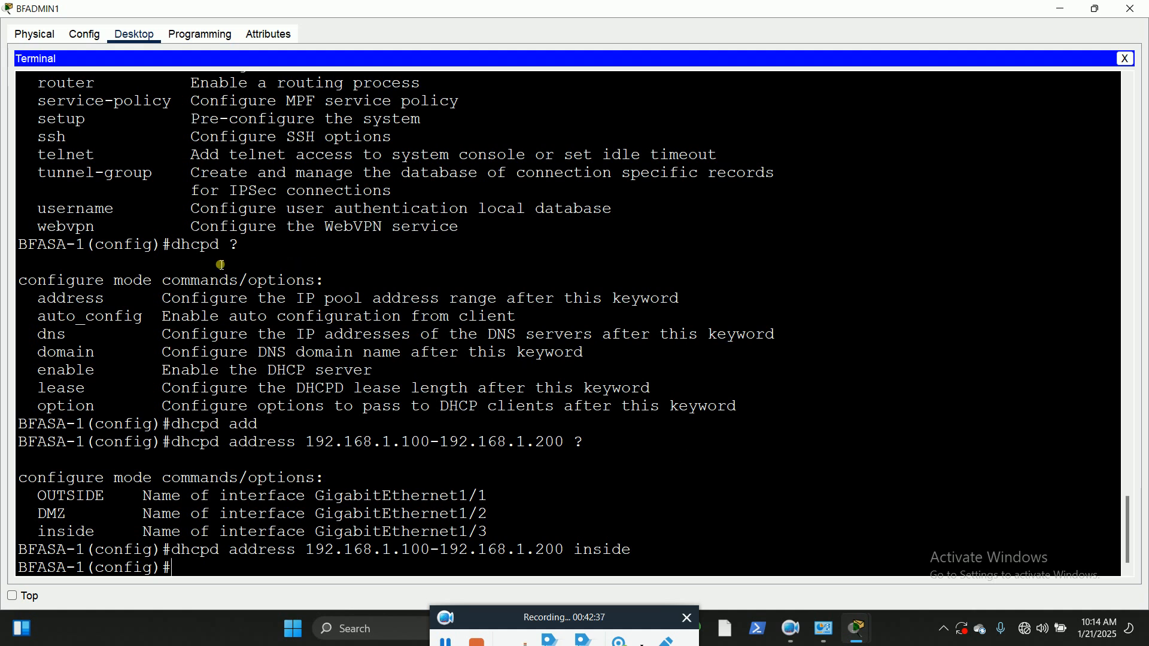
Step: Review the listed configuration commands, highlight domain-name, and return to the dhcpd options and current prompt
{"action": "scroll", "coordinate": [222, 264], "scroll_direction": "up", "scroll_amount": 3}
{"action": "scroll", "coordinate": [222, 264], "scroll_direction": "up", "scroll_amount": 2}
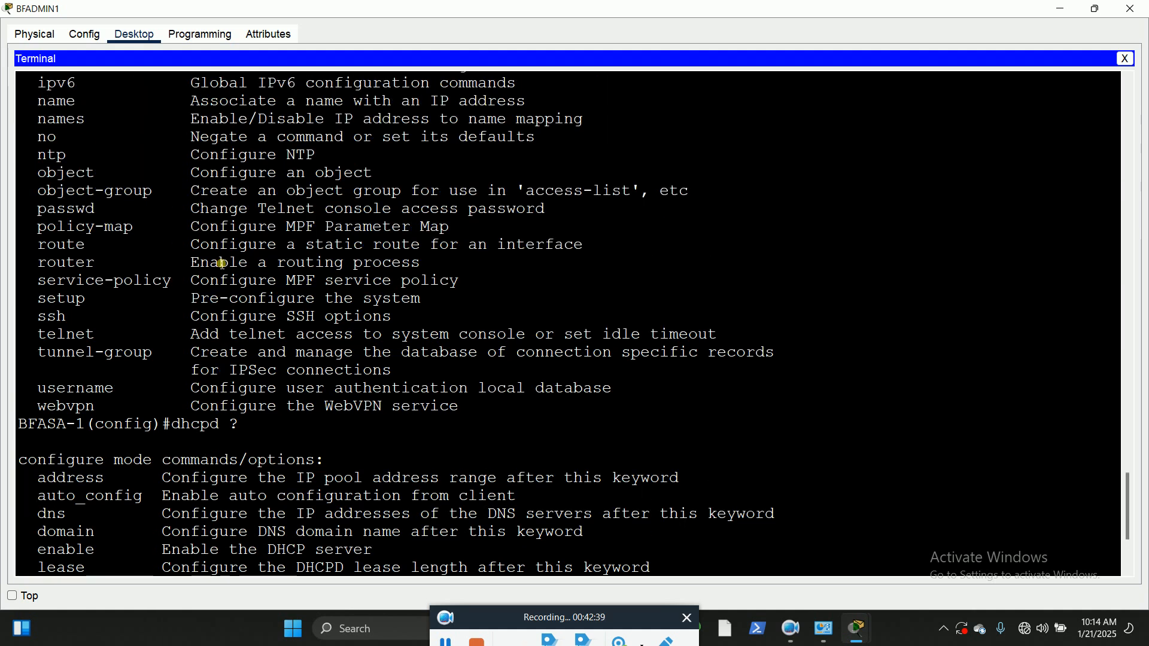
{"action": "scroll", "coordinate": [223, 265], "scroll_direction": "up", "scroll_amount": 2}
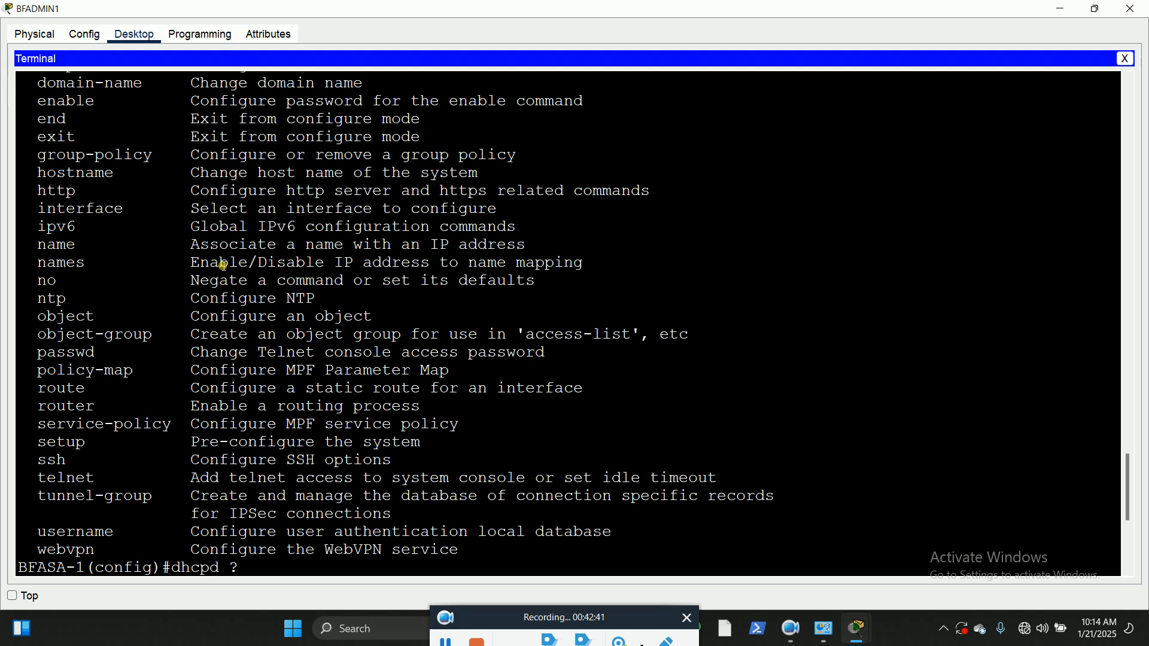
{"action": "scroll", "coordinate": [223, 266], "scroll_direction": "up", "scroll_amount": 1}
{"action": "scroll", "coordinate": [223, 266], "scroll_direction": "up", "scroll_amount": 3}
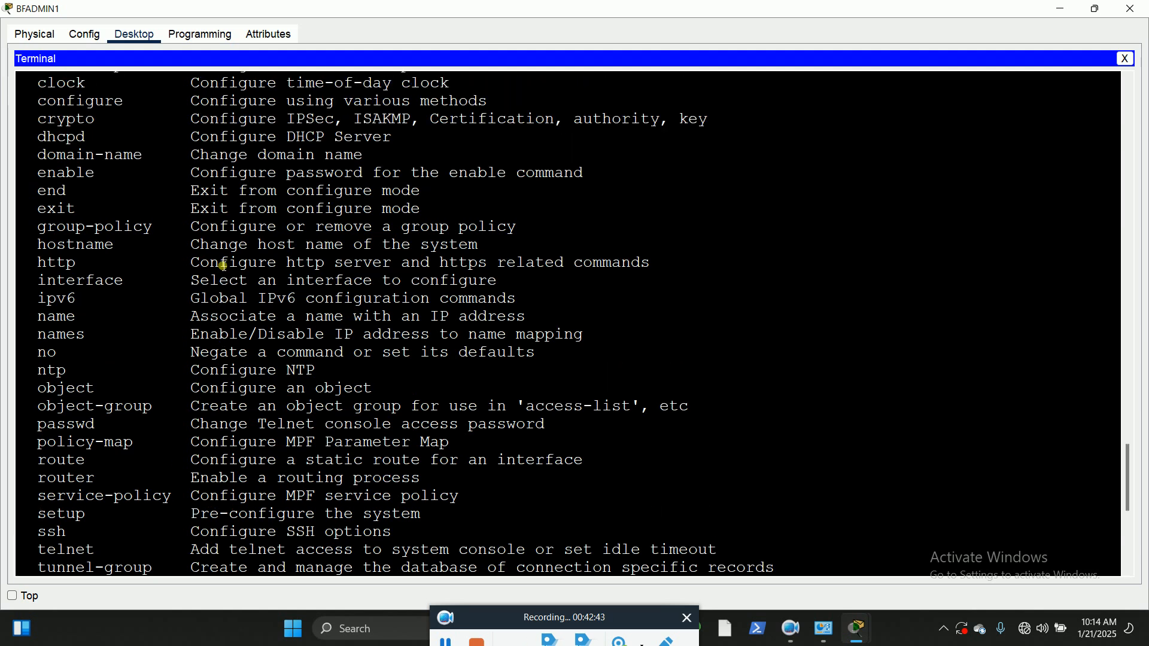
{"action": "scroll", "coordinate": [223, 266], "scroll_direction": "up", "scroll_amount": 1}
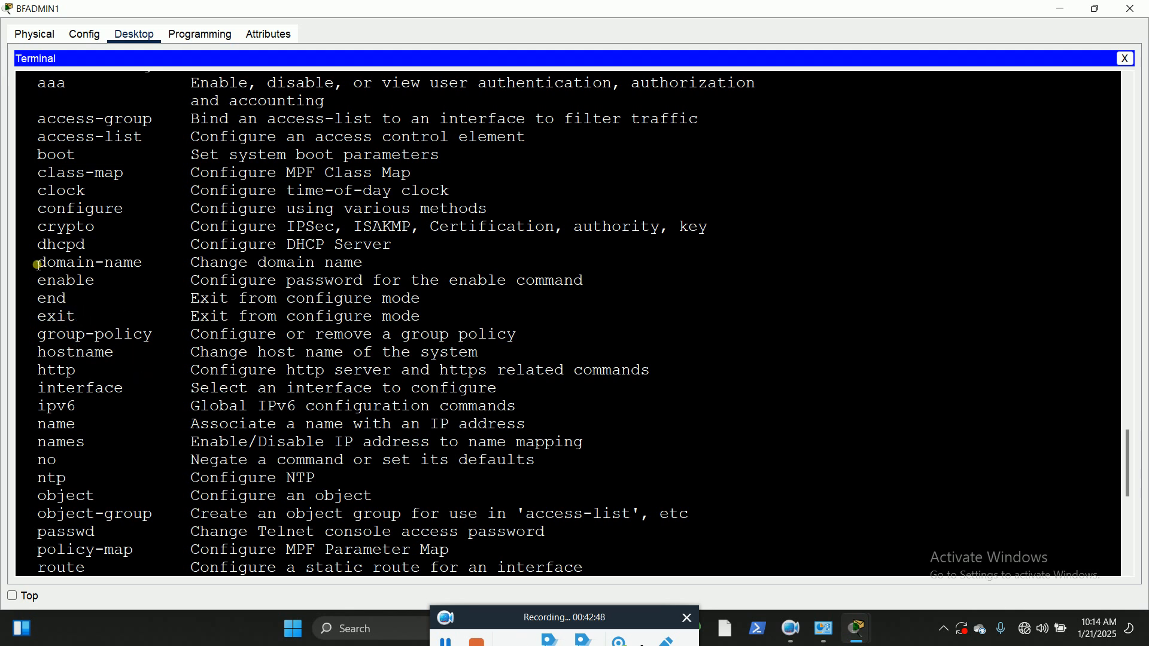
{"action": "left_click_drag", "start_coordinate": [37, 264], "coordinate": [153, 264]}
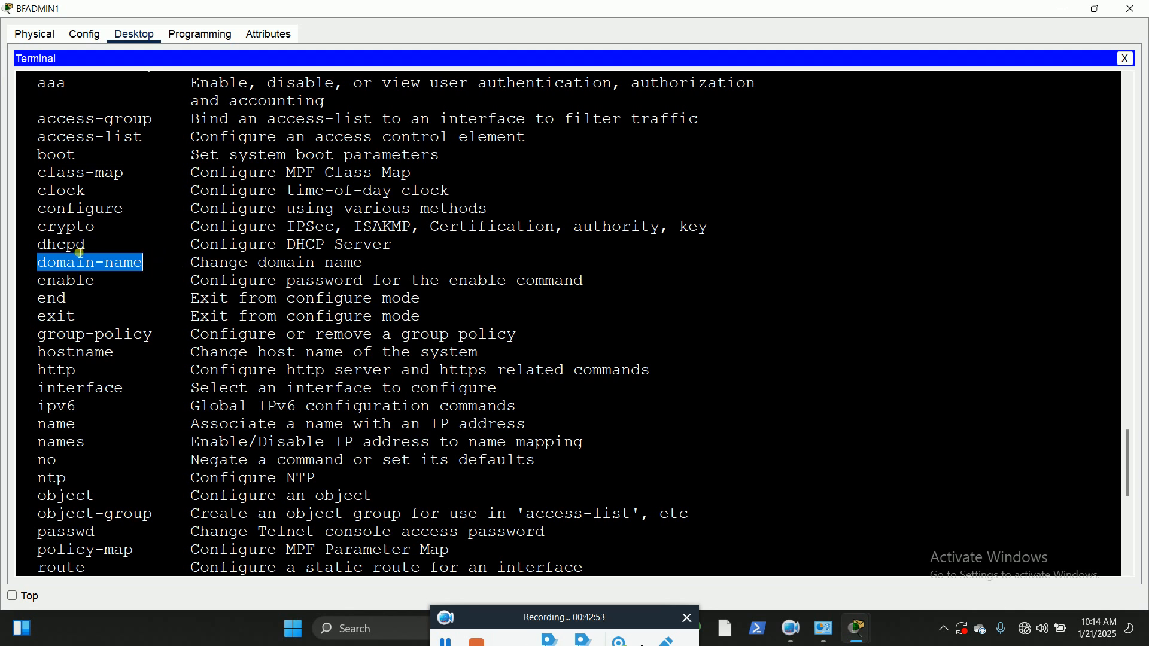
{"action": "scroll", "coordinate": [114, 304], "scroll_direction": "down", "scroll_amount": 1}
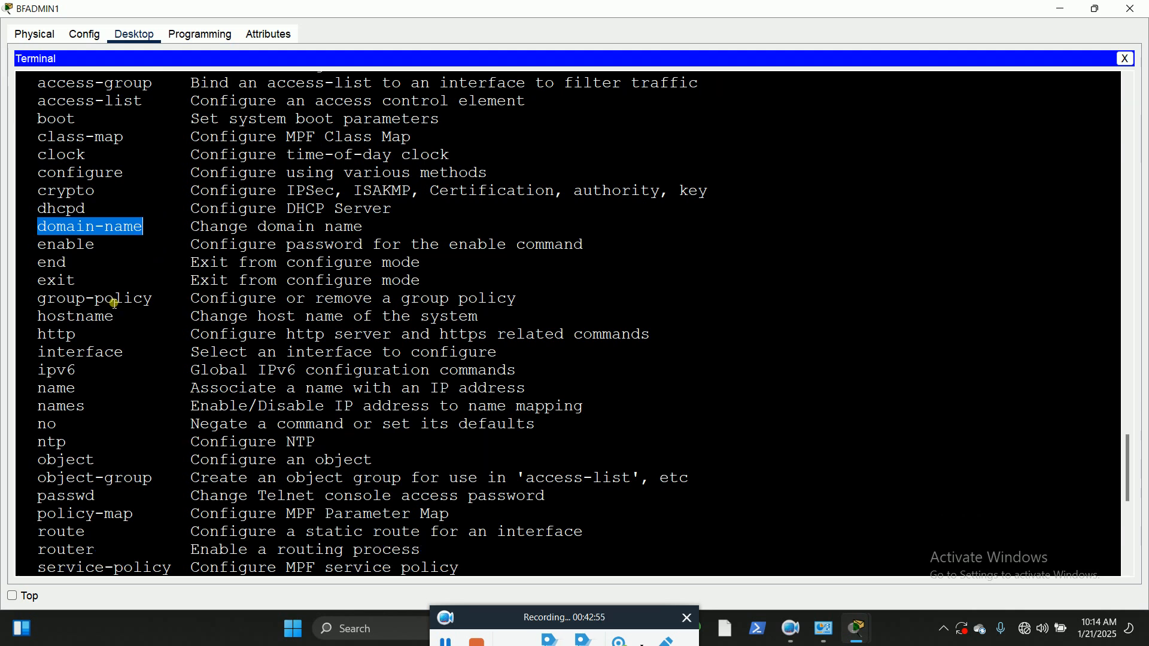
{"action": "scroll", "coordinate": [114, 304], "scroll_direction": "down", "scroll_amount": 1}
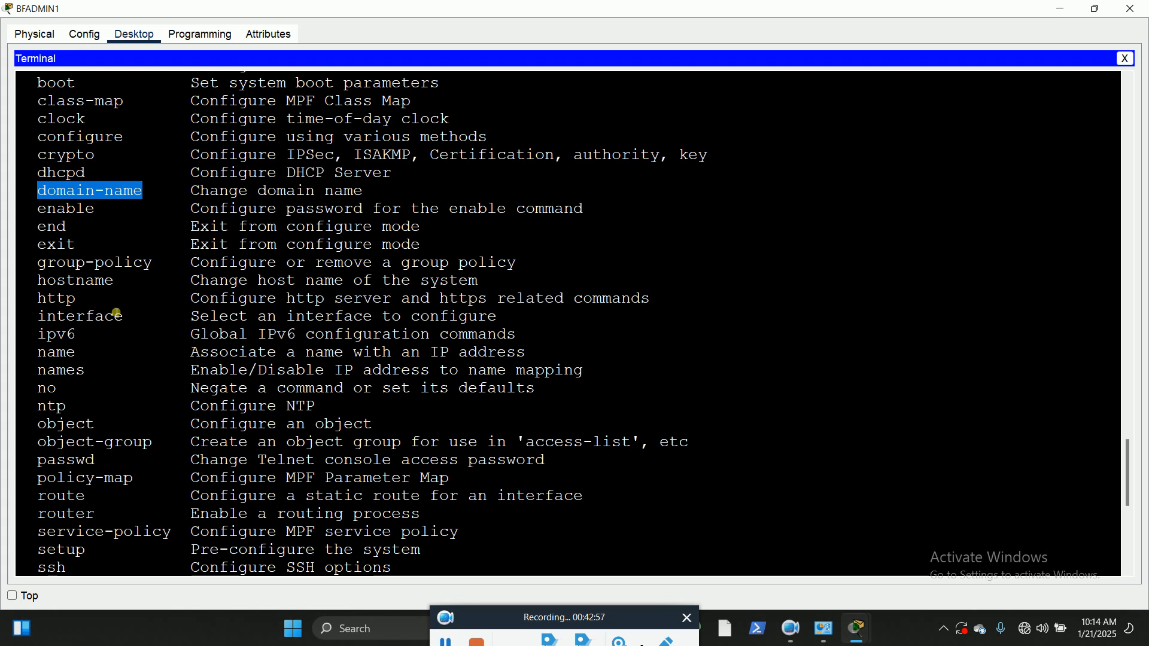
{"action": "scroll", "coordinate": [118, 306], "scroll_direction": "down", "scroll_amount": 1}
{"action": "scroll", "coordinate": [123, 304], "scroll_direction": "down", "scroll_amount": 3}
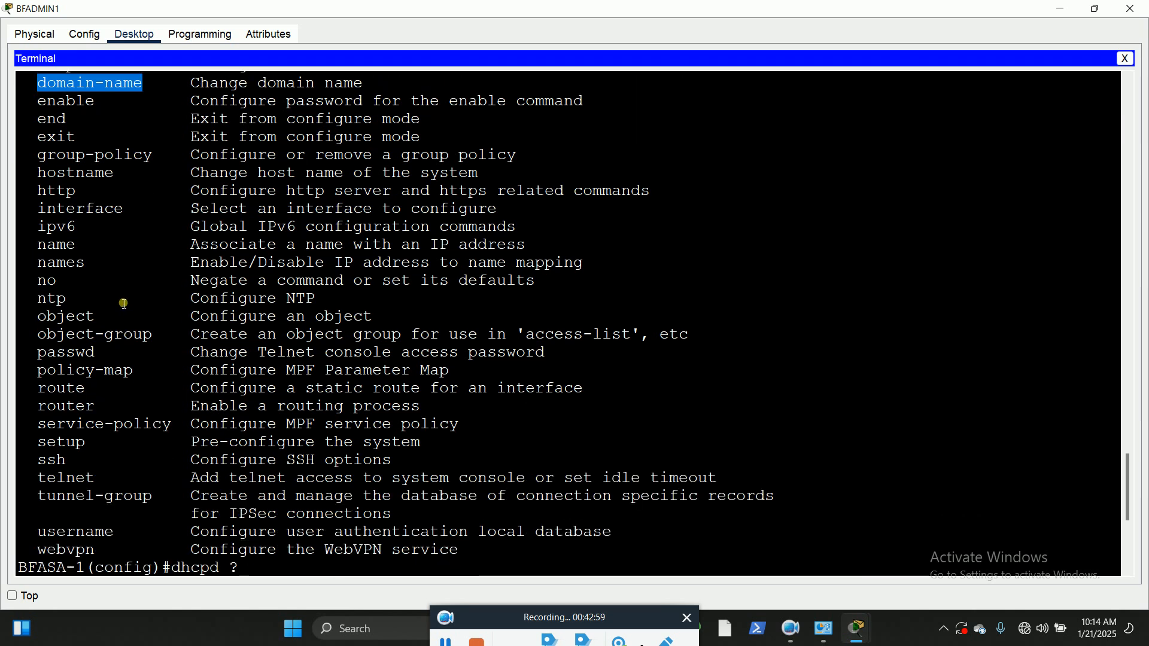
{"action": "scroll", "coordinate": [141, 286], "scroll_direction": "down", "scroll_amount": 2}
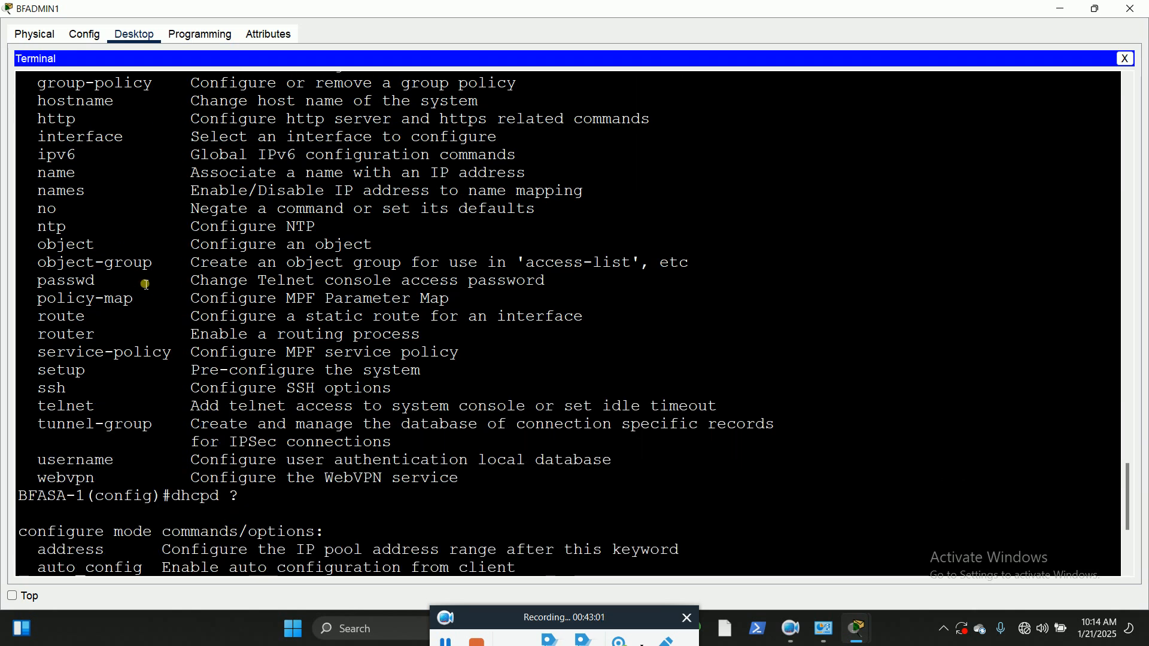
{"action": "scroll", "coordinate": [294, 444], "scroll_direction": "down", "scroll_amount": 2}
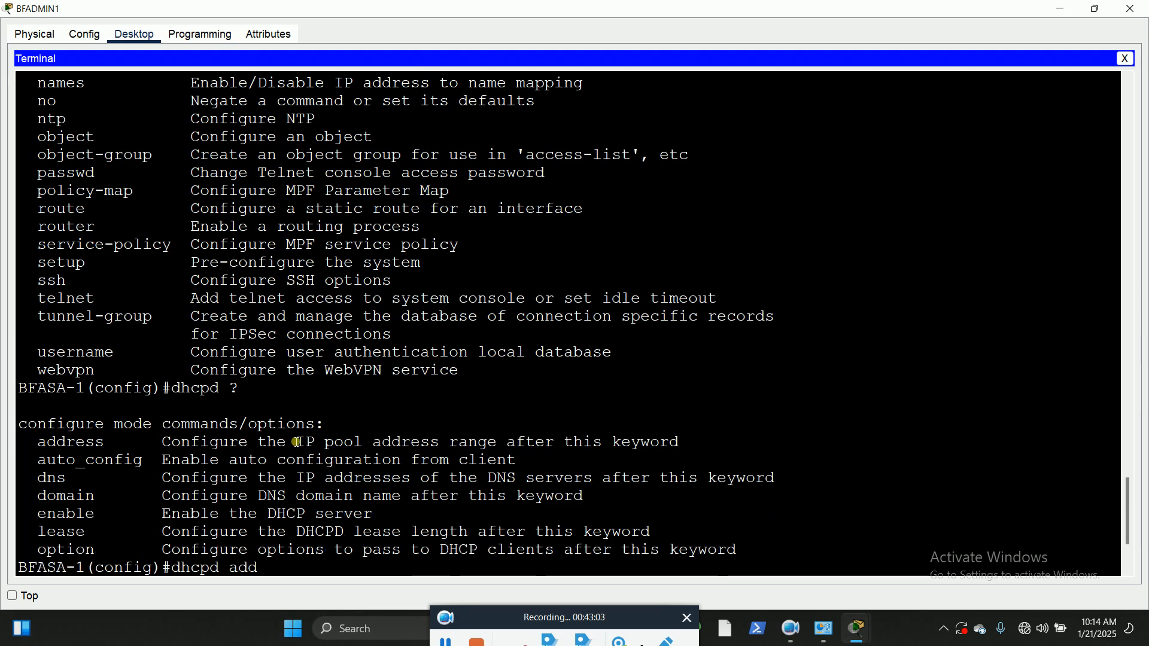
{"action": "scroll", "coordinate": [301, 422], "scroll_direction": "down", "scroll_amount": 4}
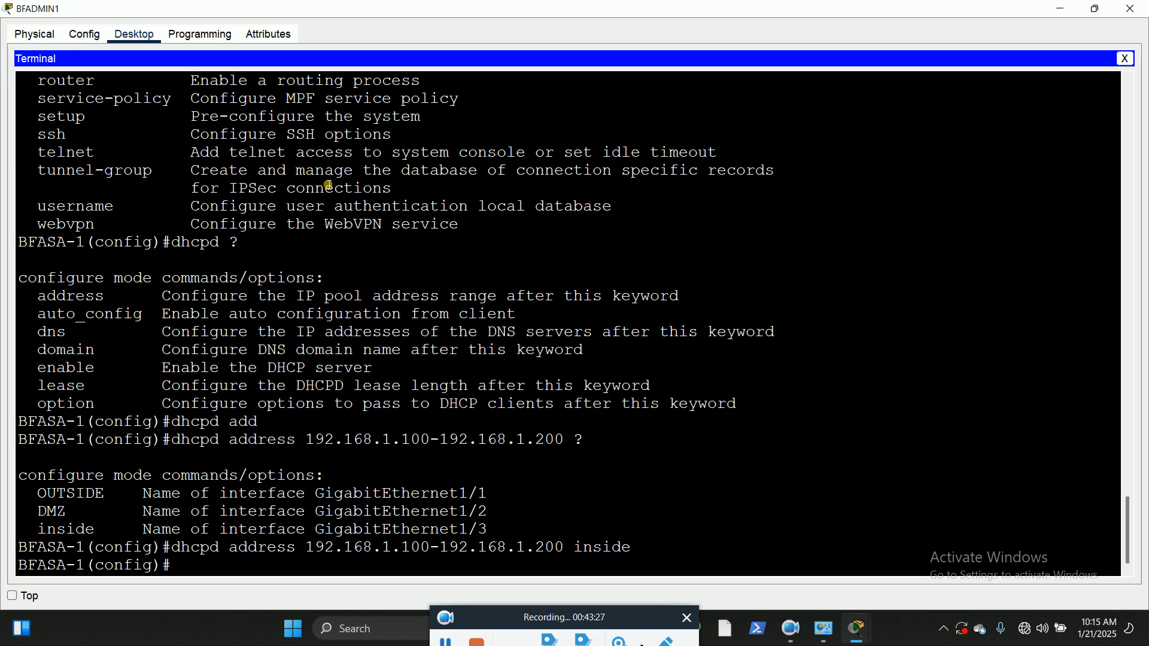
Step: Bring the topology back into view and move the "inside security level 100" label slightly down and left within the green LAN area
{"action": "left_click", "coordinate": [1099, 8]}
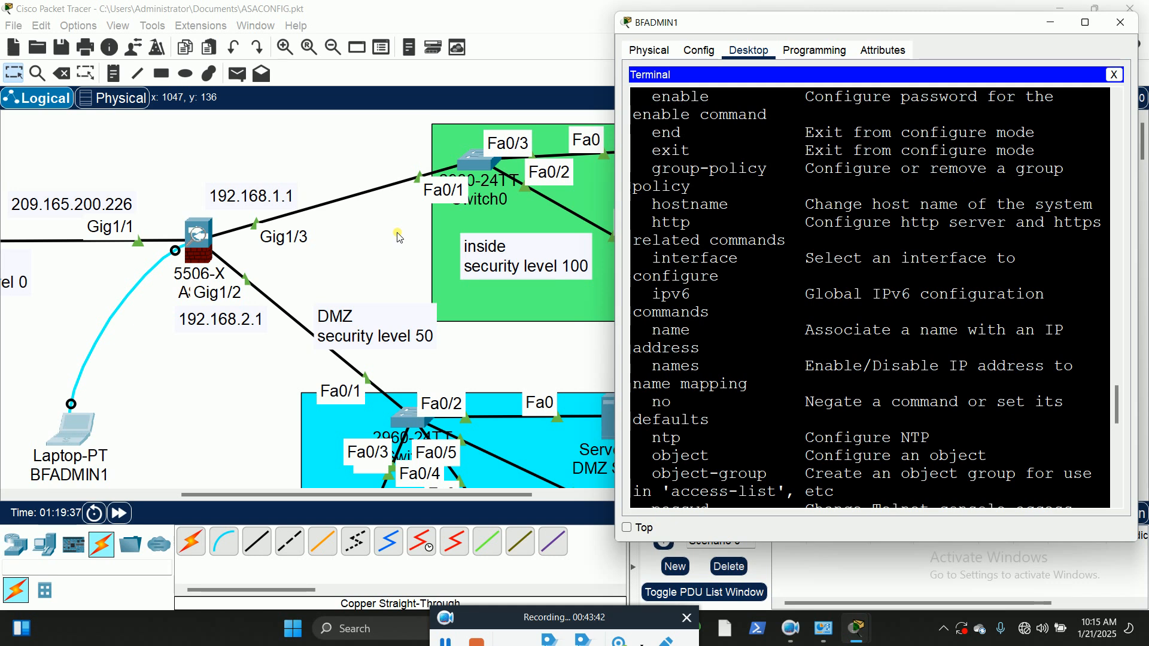
{"action": "left_click", "coordinate": [448, 641]}
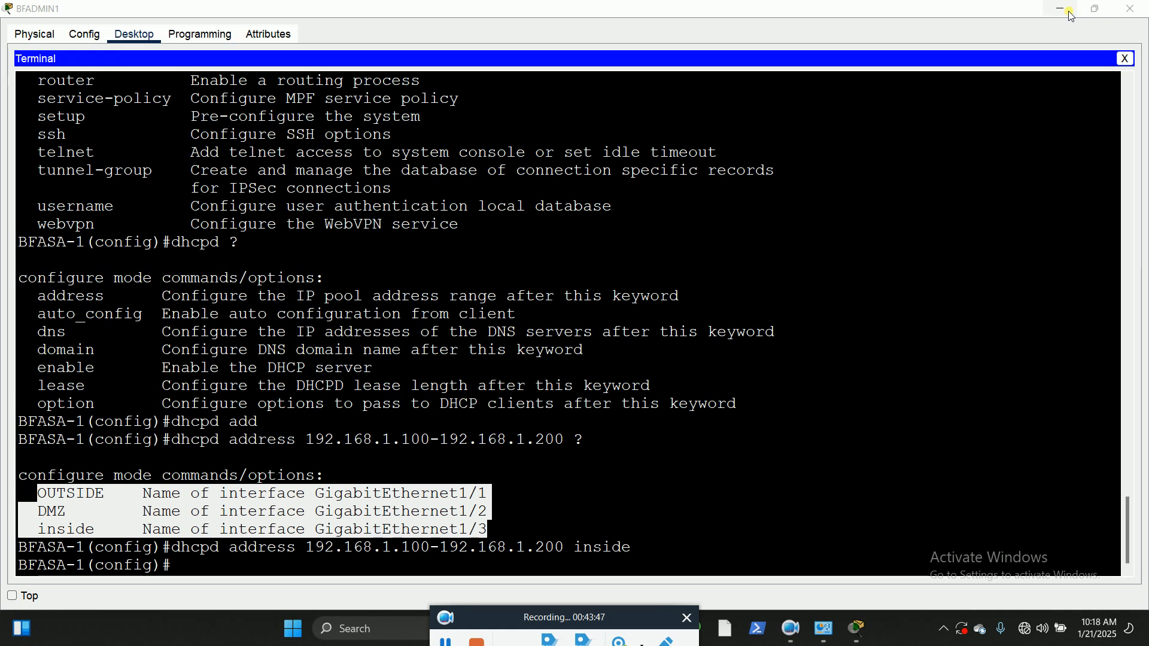
{"action": "left_click", "coordinate": [1071, 17]}
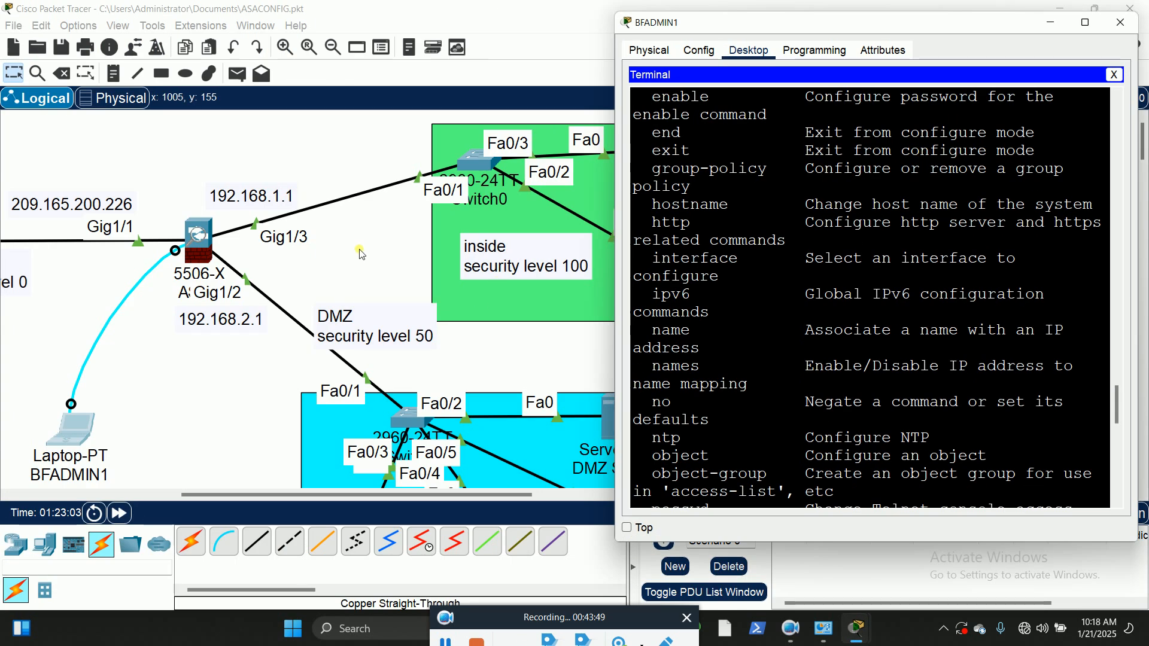
{"action": "left_click", "coordinate": [518, 259]}
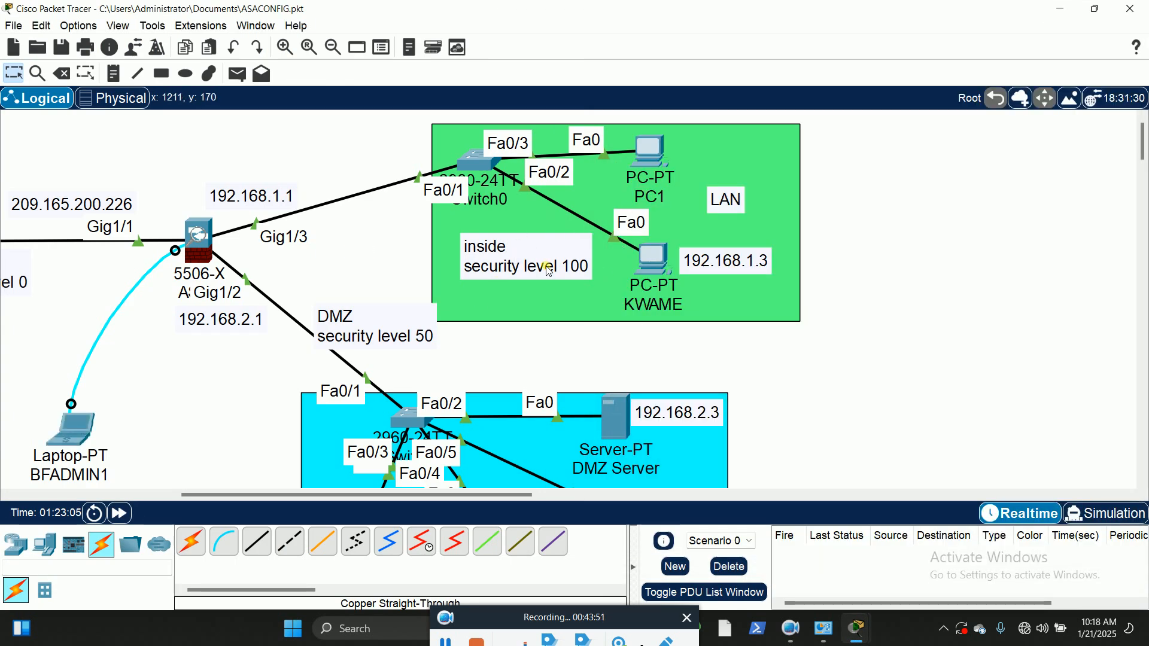
{"action": "left_click_drag", "start_coordinate": [543, 260], "coordinate": [525, 267]}
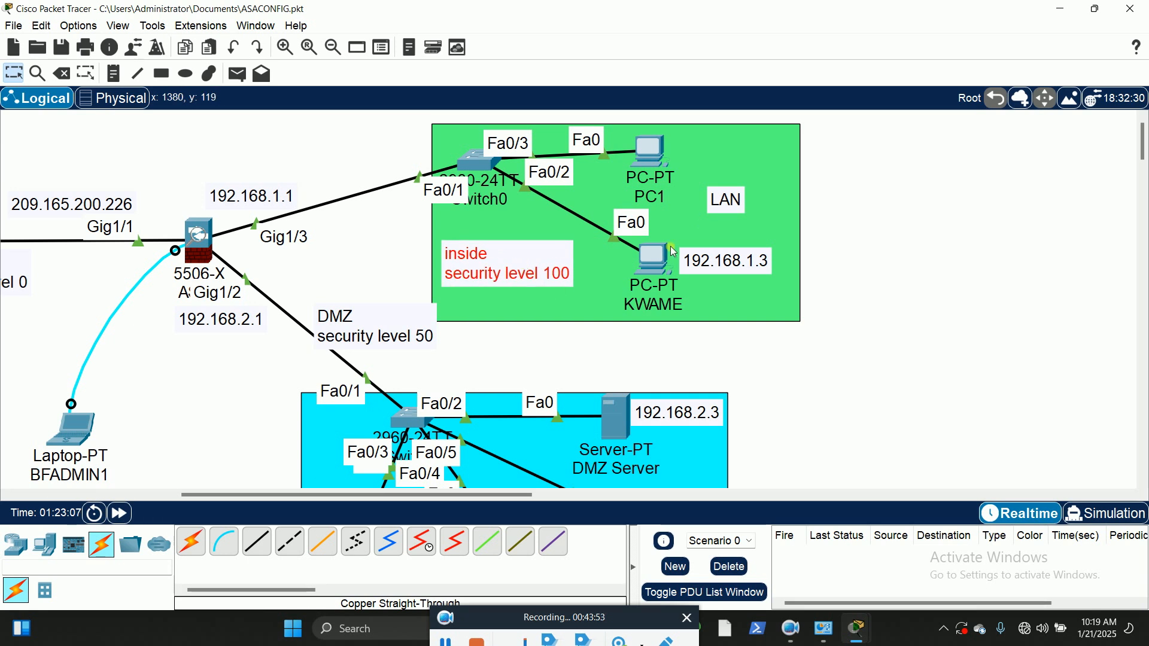
Step: Rearrange the green LAN area: shift the lower PC slightly left, PC1 slightly up, and the LAN label below the 192.168.1.3 label
{"action": "left_click_drag", "start_coordinate": [652, 252], "coordinate": [633, 255]}
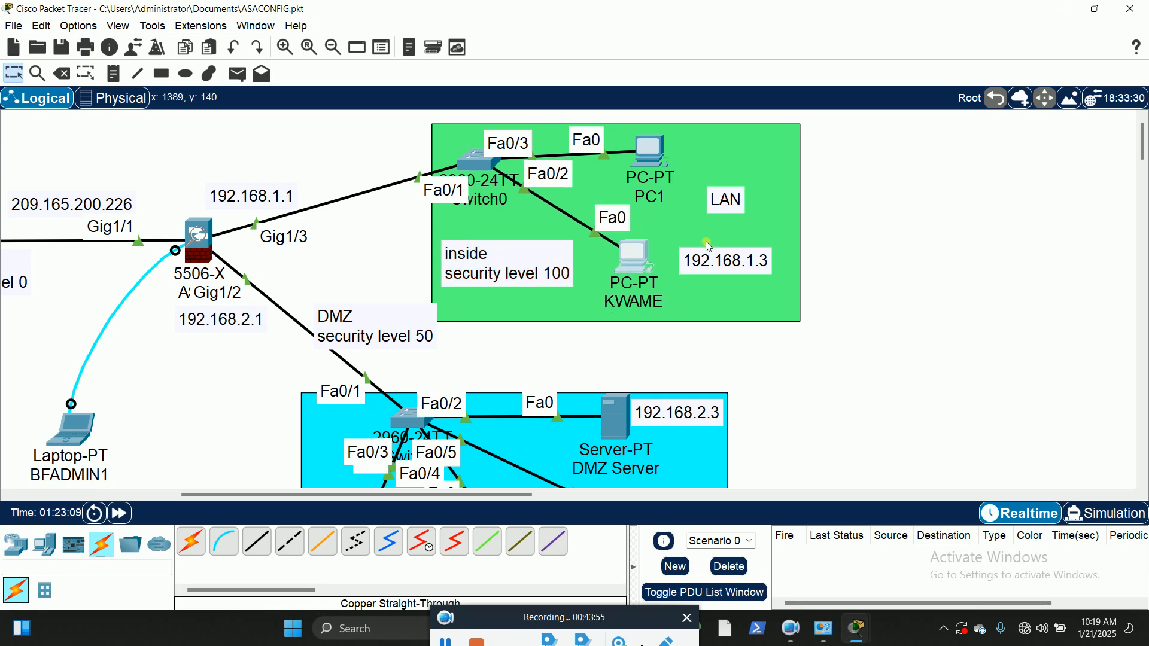
{"action": "left_click_drag", "start_coordinate": [642, 148], "coordinate": [638, 136]}
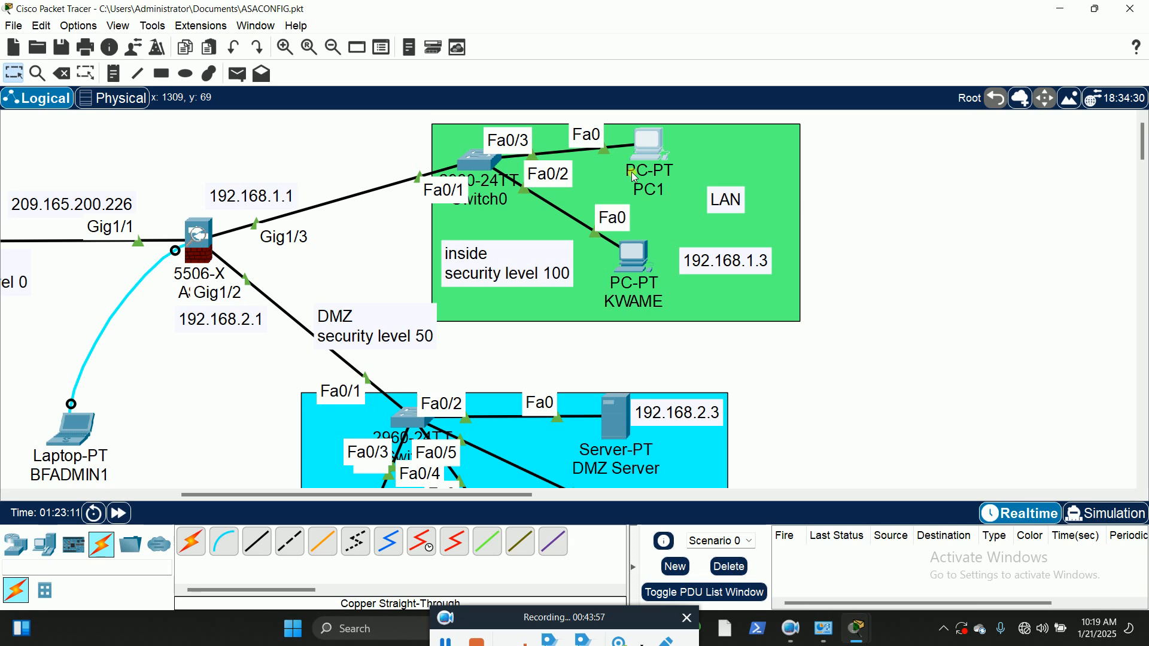
{"action": "left_click_drag", "start_coordinate": [724, 210], "coordinate": [726, 297]}
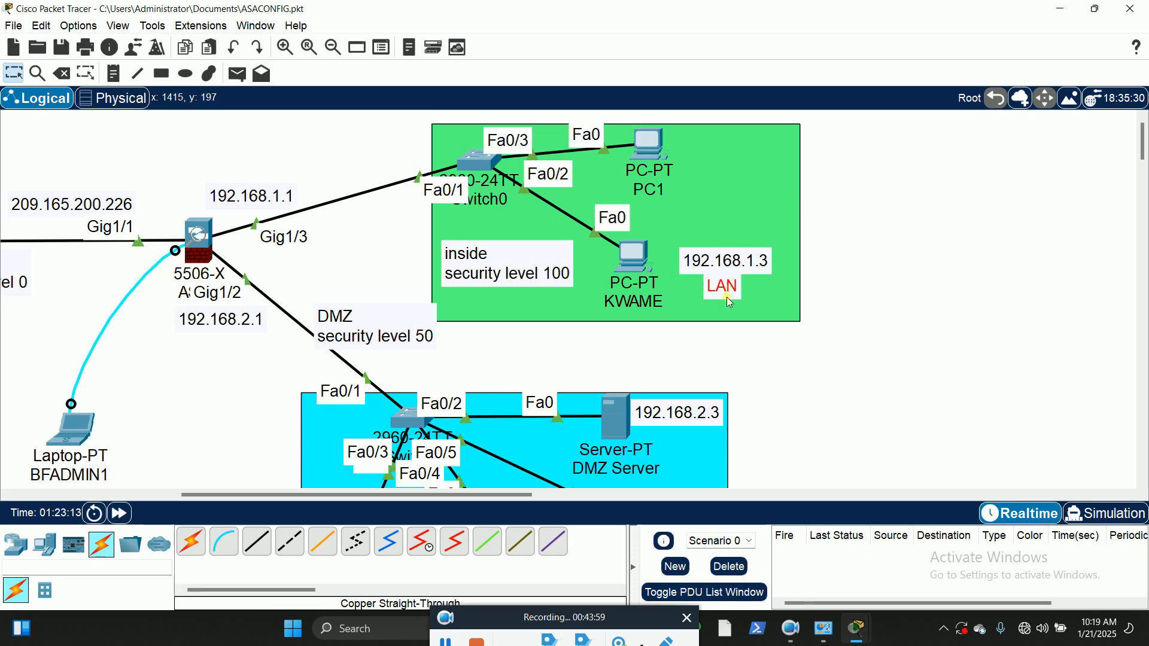
{"action": "left_click", "coordinate": [856, 248]}
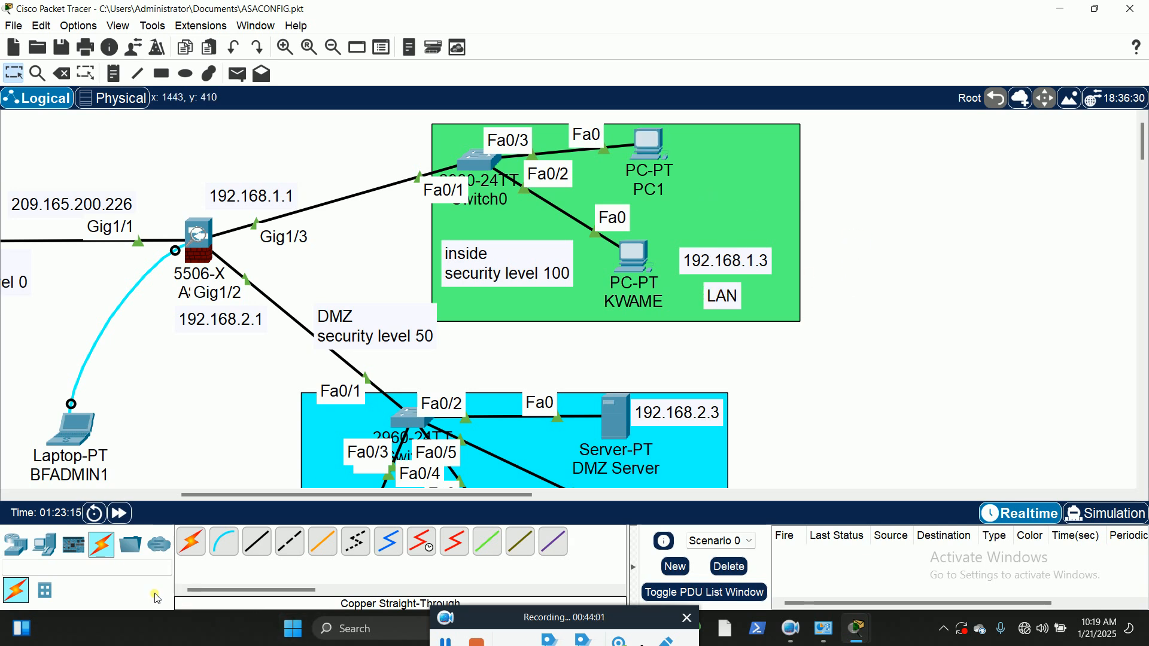
Step: Add a generic Server-PT end device to the free space beside PC1 in the green LAN area
{"action": "left_click", "coordinate": [57, 556]}
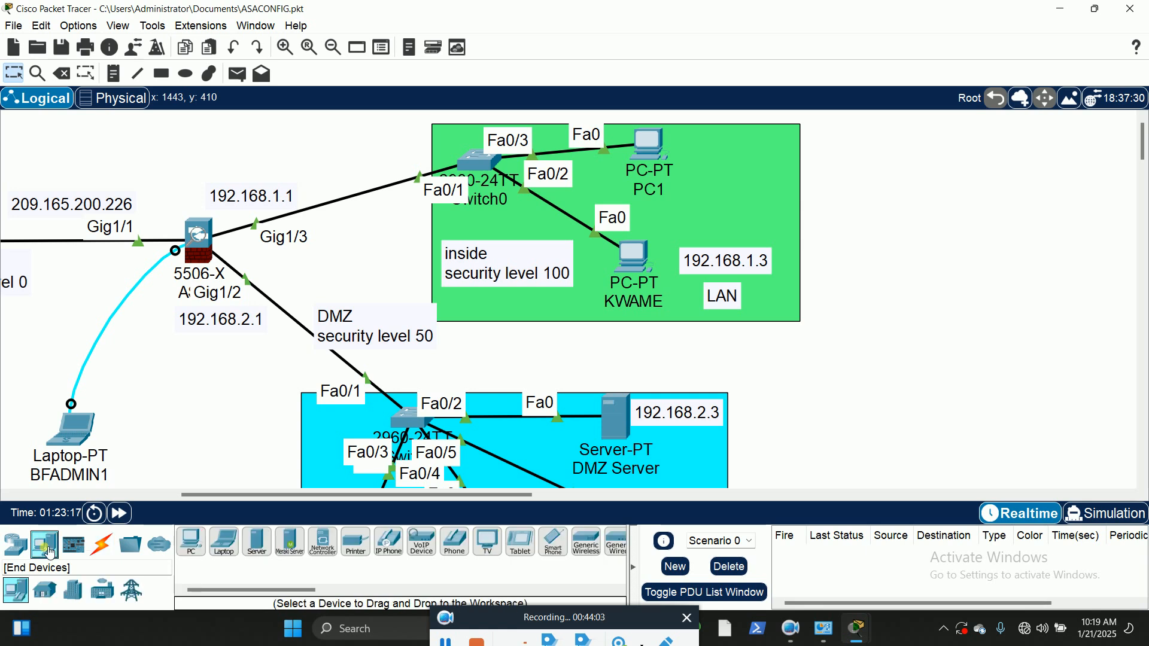
{"action": "left_click", "coordinate": [257, 542]}
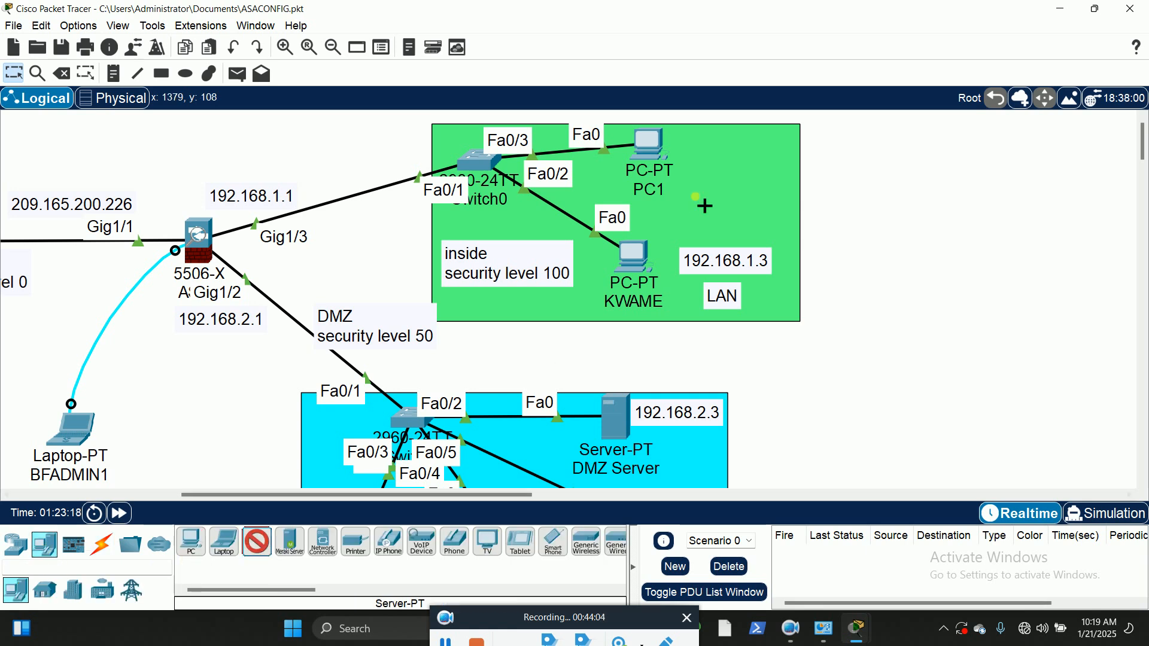
{"action": "left_click", "coordinate": [740, 161]}
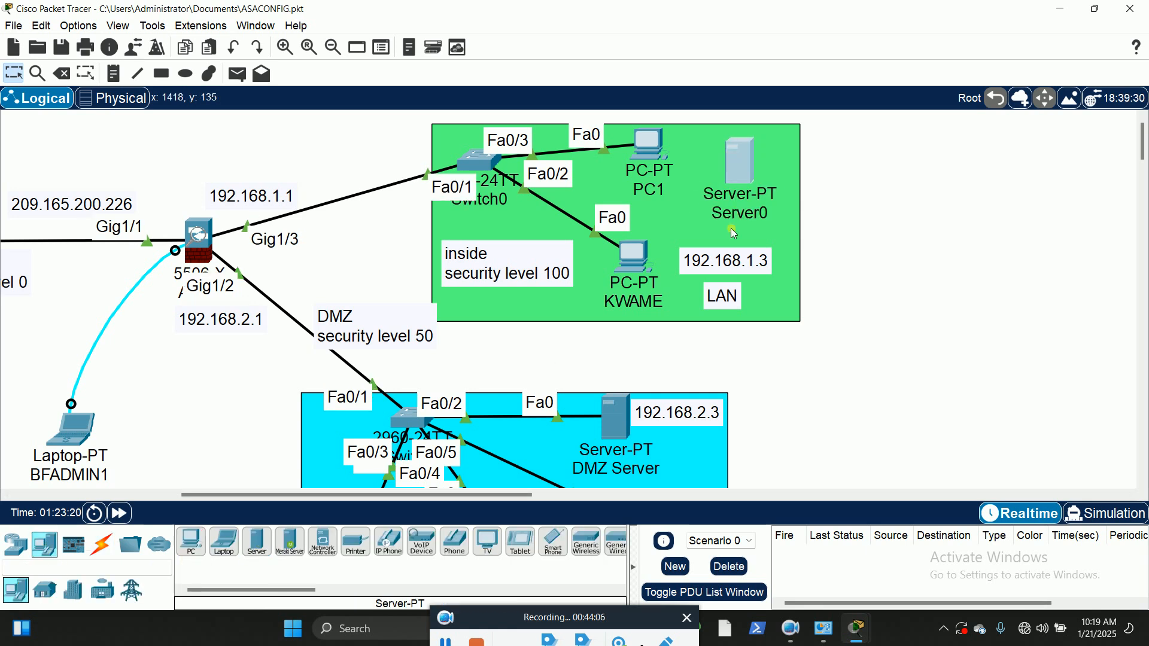
Step: Rename the new server in the LAN area as KLMSERVER
{"action": "left_click", "coordinate": [747, 216]}
{"action": "left_click_drag", "start_coordinate": [788, 221], "coordinate": [709, 219]}
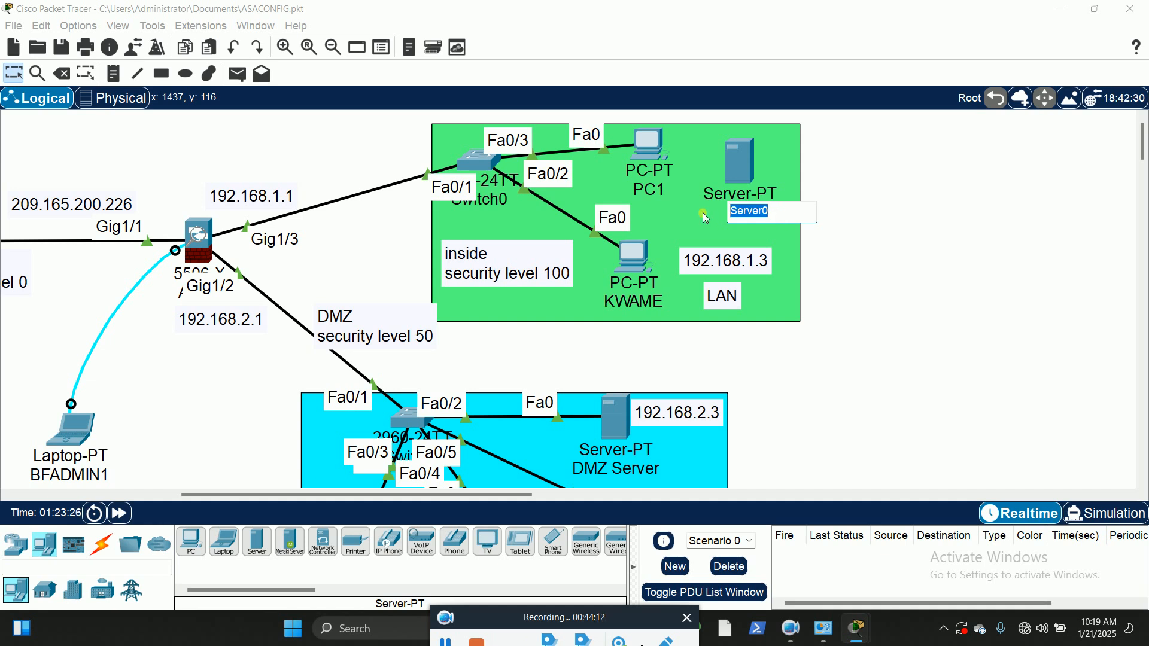
{"action": "type", "text": "KL"}
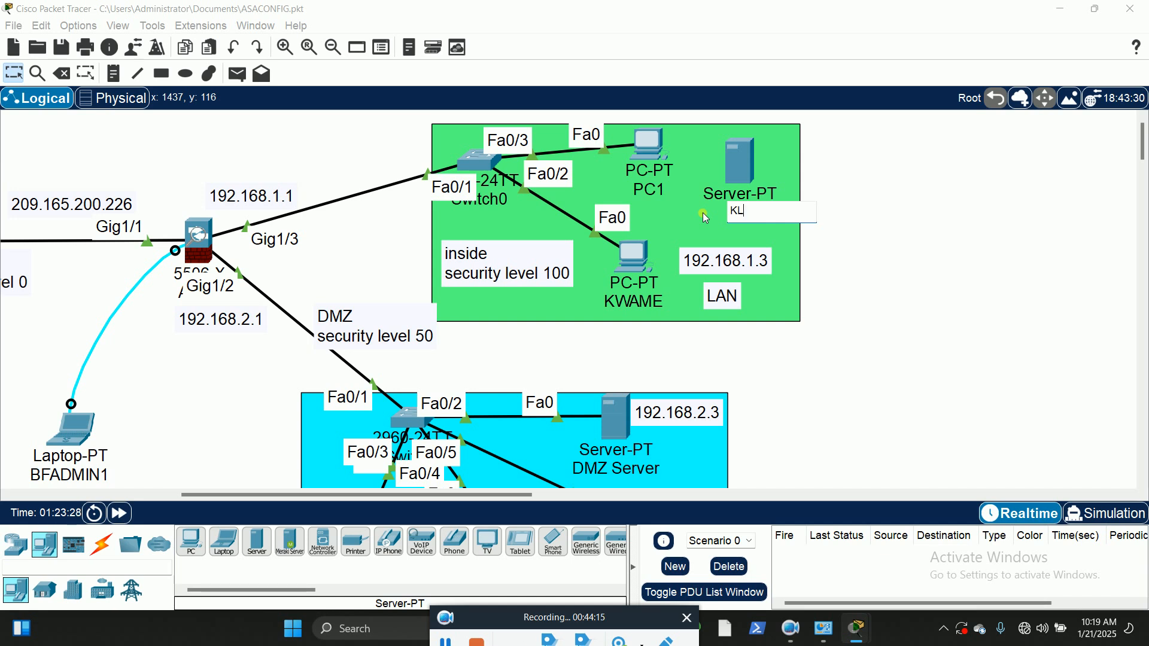
{"action": "type", "text": "MSERVER"}
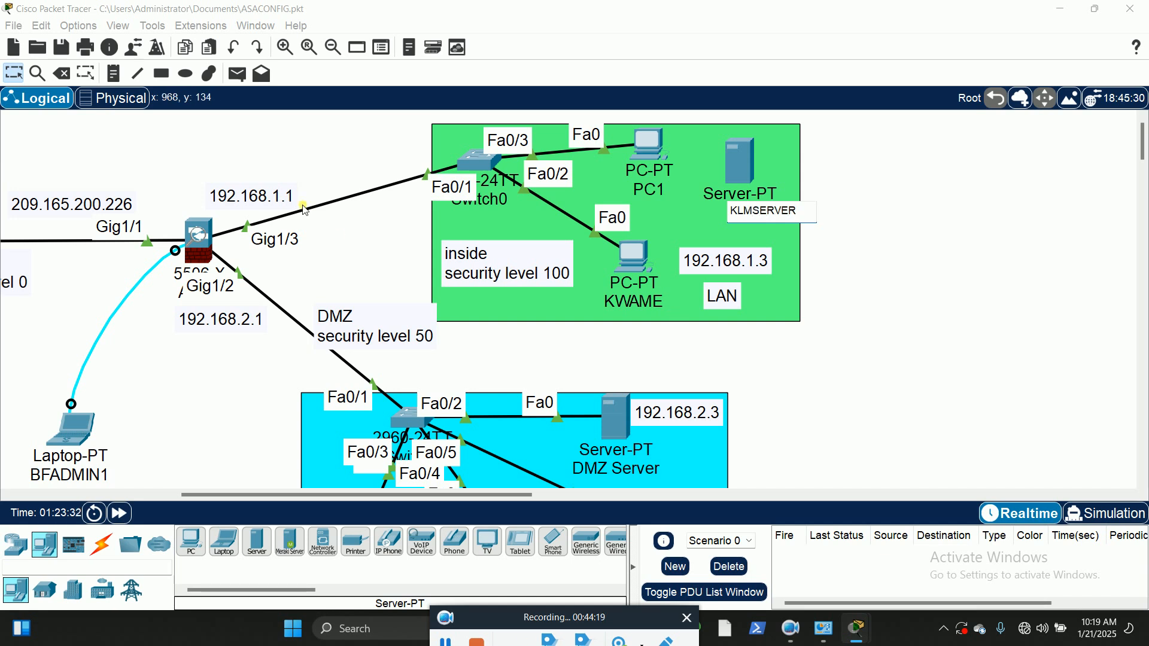
{"action": "key", "text": "Return"}
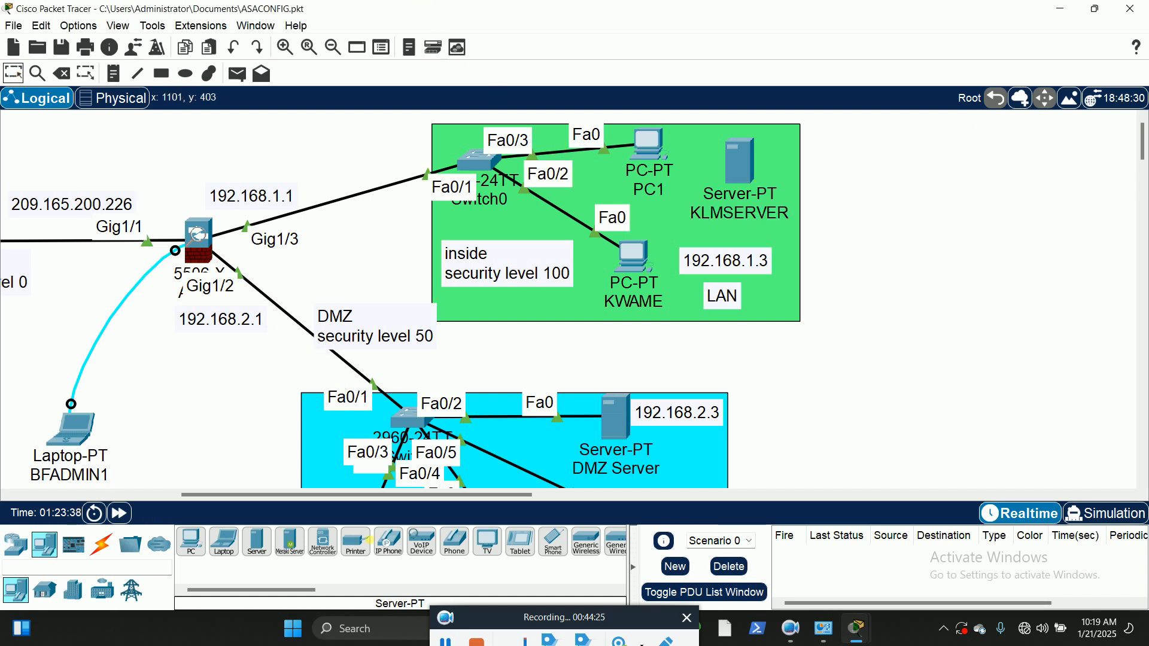
Step: Connect KLMSERVER's FastEthernet0 to port Fa0/4 of the LAN switch with a copper straight-through cable
{"action": "left_click", "coordinate": [101, 545]}
{"action": "left_click", "coordinate": [259, 542]}
{"action": "left_click", "coordinate": [742, 163]}
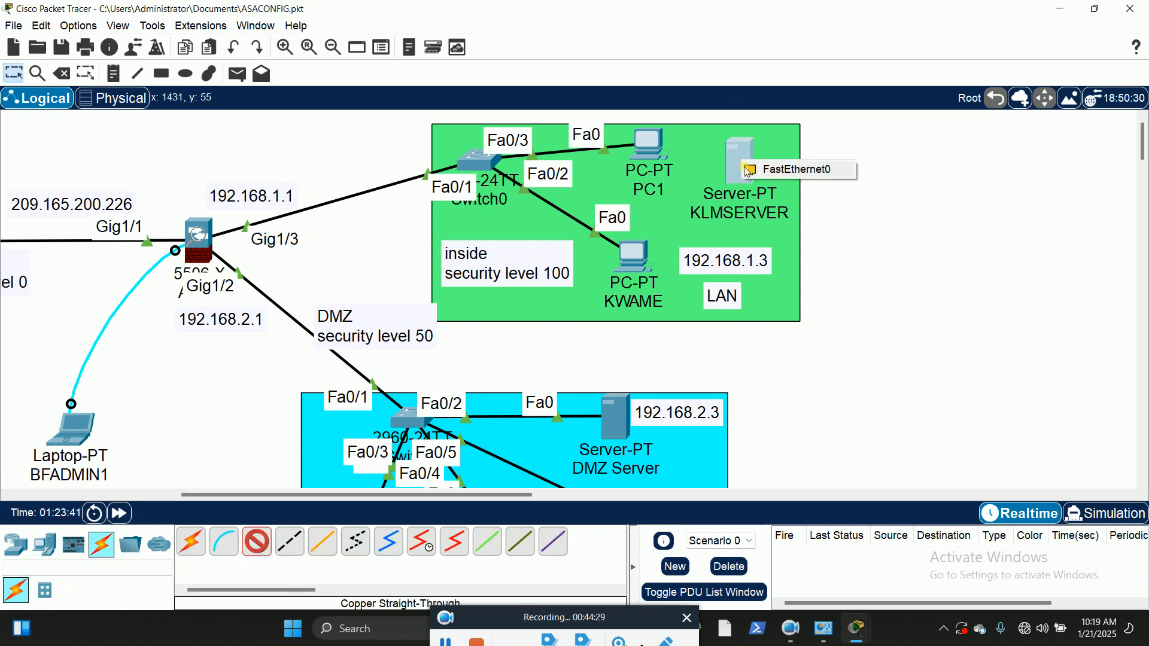
{"action": "left_click", "coordinate": [801, 170]}
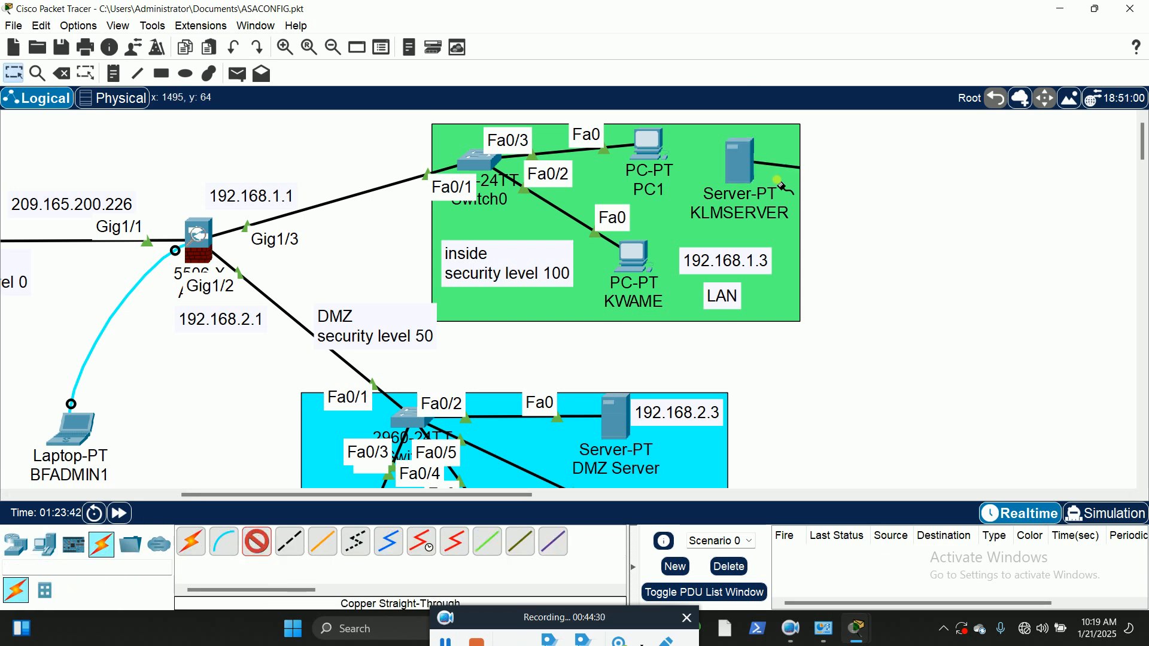
{"action": "left_click", "coordinate": [484, 160]}
{"action": "left_click", "coordinate": [541, 187]}
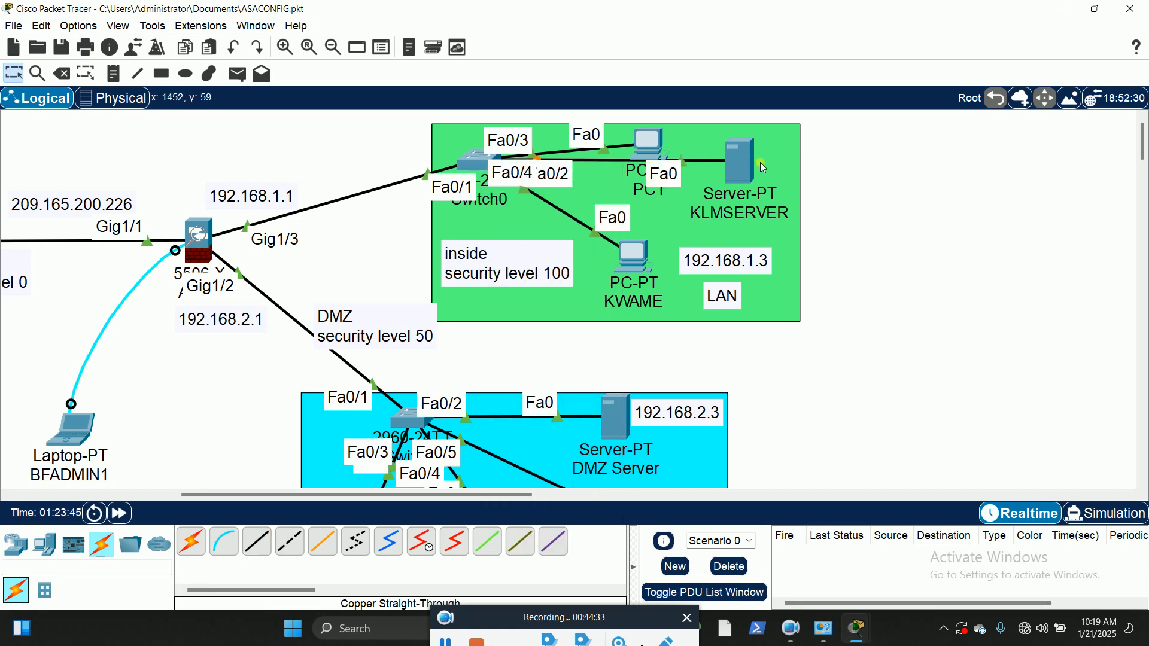
Step: Nudge KLMSERVER slightly up and left, and move the 192.168.1.3 label closer to the lower LAN PC
{"action": "mouse_move", "coordinate": [754, 170]}
{"action": "left_mouse_down"}
{"action": "mouse_move", "coordinate": [748, 156]}
{"action": "mouse_move", "coordinate": [739, 174]}
{"action": "mouse_move", "coordinate": [736, 160]}
{"action": "left_mouse_up"}
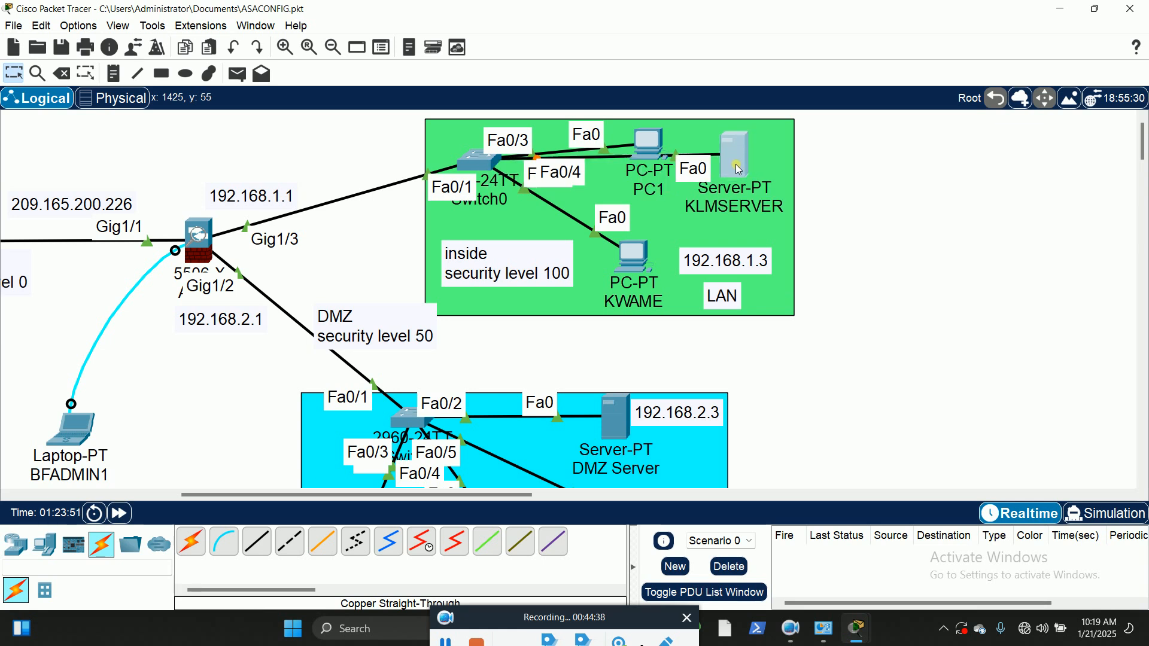
{"action": "left_click_drag", "start_coordinate": [729, 264], "coordinate": [709, 262]}
{"action": "left_click", "coordinate": [829, 218]}
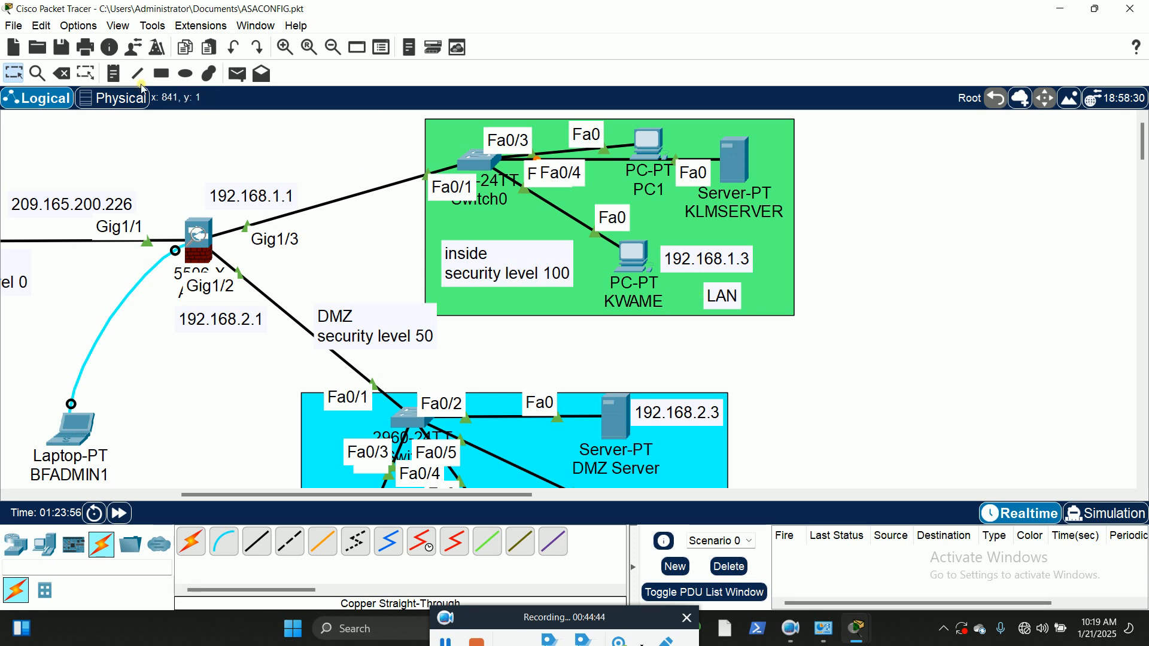
Step: Place a note reading 192.168.1.201 beside KLMSERVER and align it with the server
{"action": "left_click", "coordinate": [113, 73]}
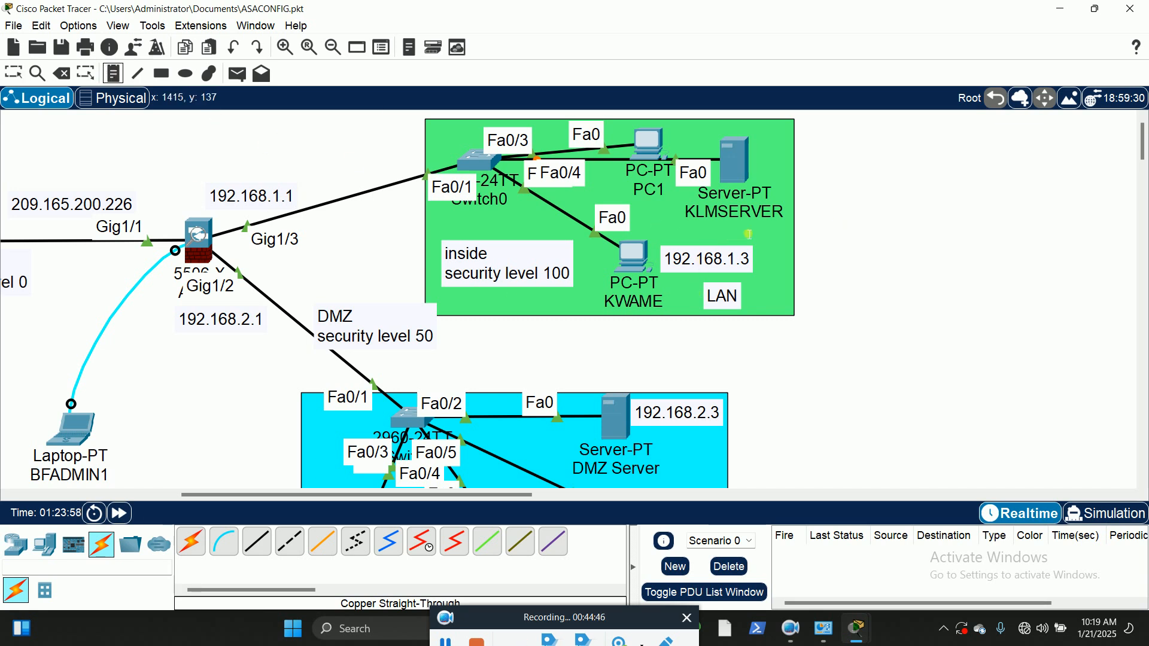
{"action": "left_click", "coordinate": [766, 159]}
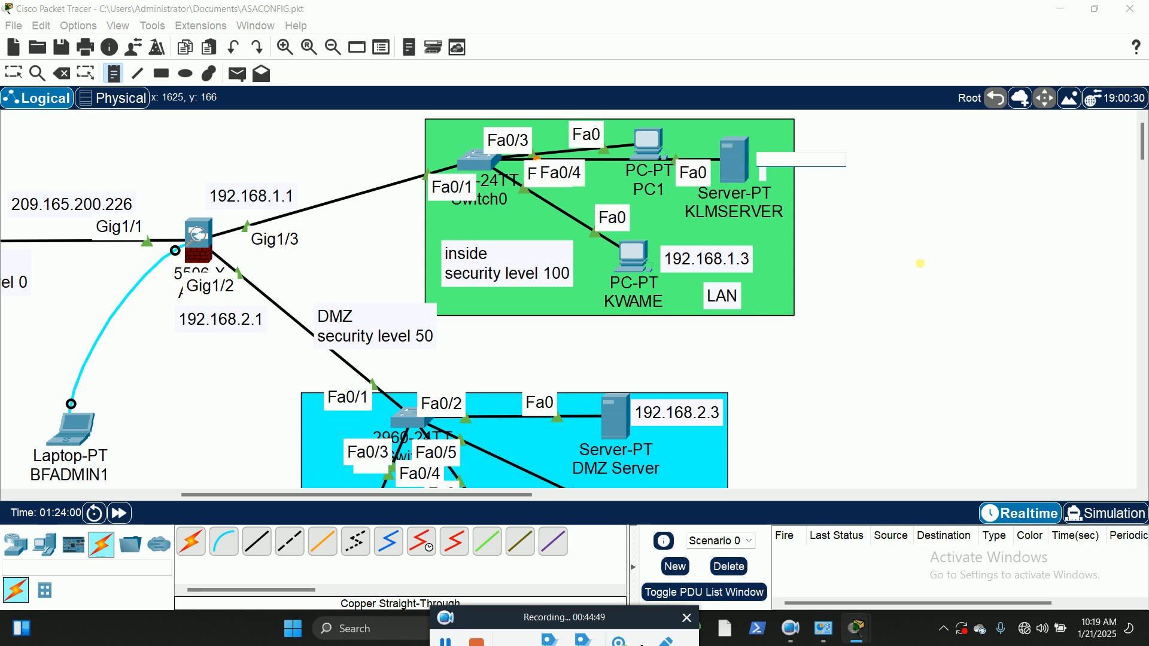
{"action": "type", "text": "192.168"}
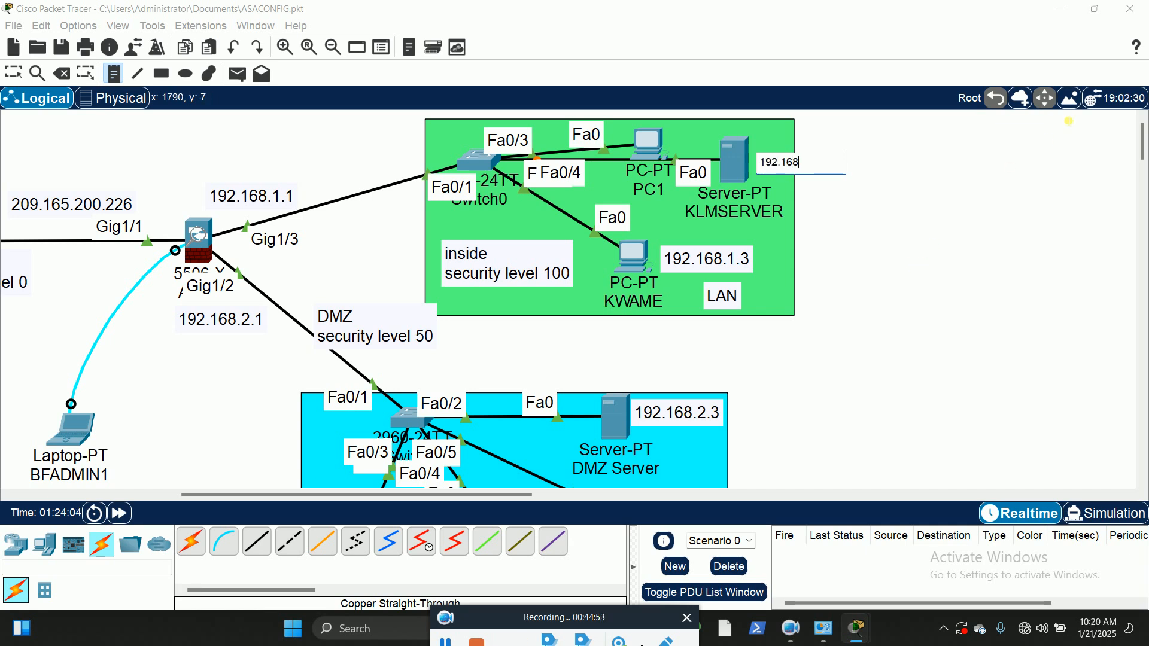
{"action": "type", "text": ".1.201"}
{"action": "left_click", "coordinate": [13, 73]}
{"action": "left_click_drag", "start_coordinate": [826, 175], "coordinate": [821, 167]}
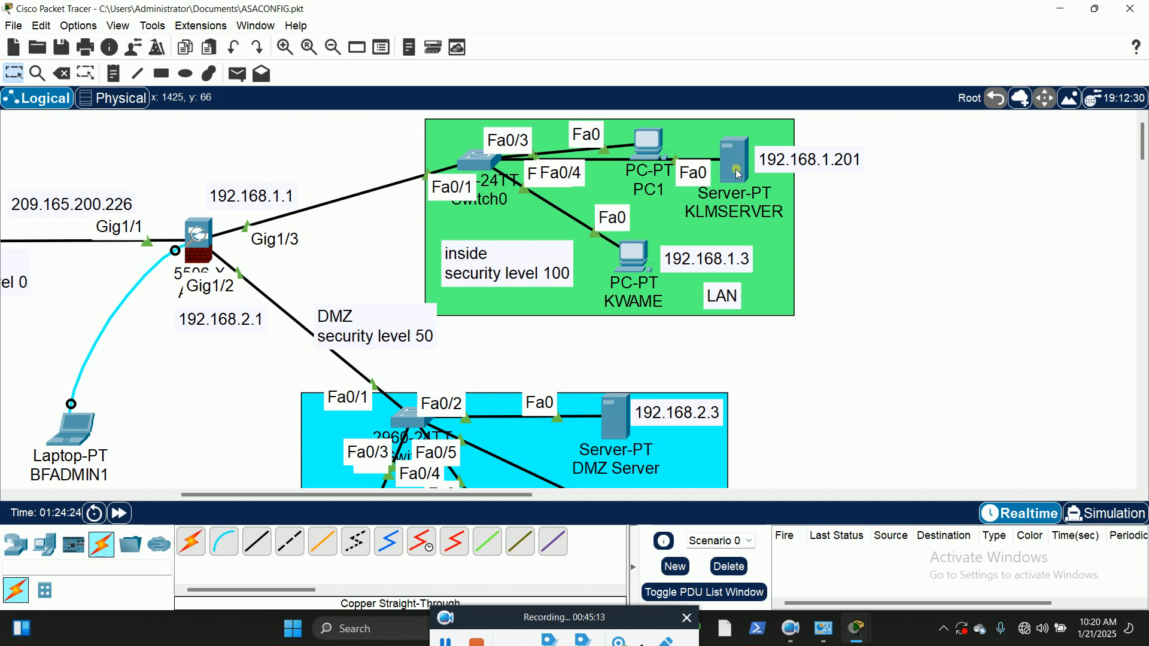
Step: Assign KLMSERVER the static IPv4 address 192.168.1.201 with subnet mask 255.255.255.0
{"action": "mouse_move", "coordinate": [734, 167]}
{"action": "left_click", "coordinate": [734, 167]}
{"action": "left_click_drag", "start_coordinate": [749, 91], "coordinate": [370, 42]}
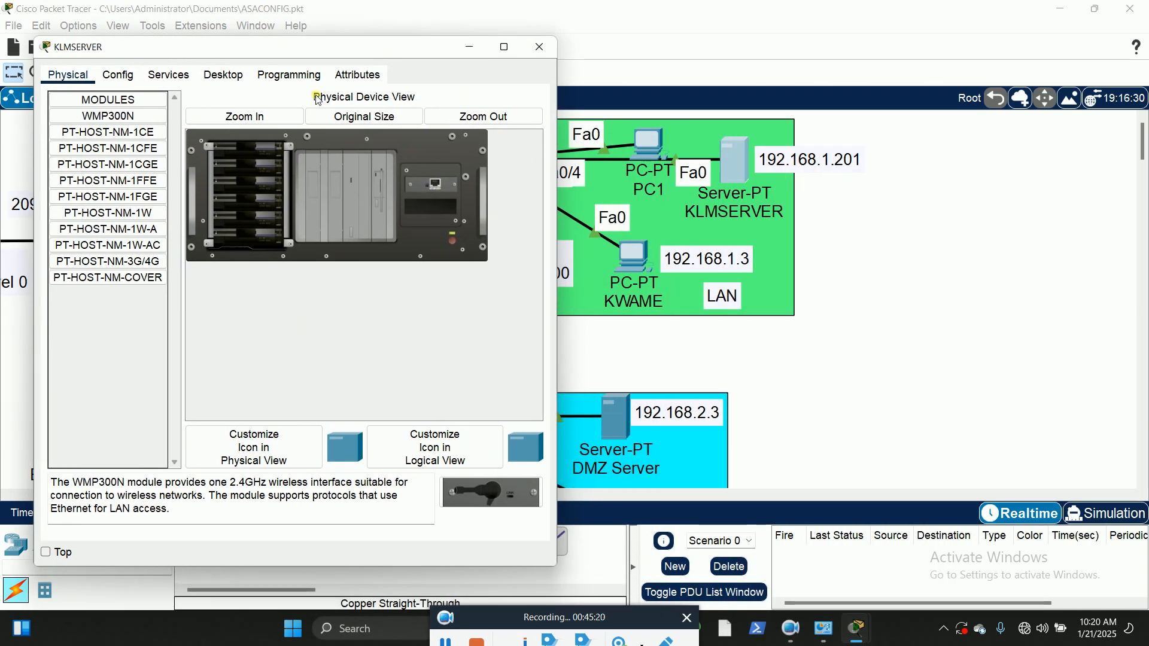
{"action": "left_click", "coordinate": [223, 75]}
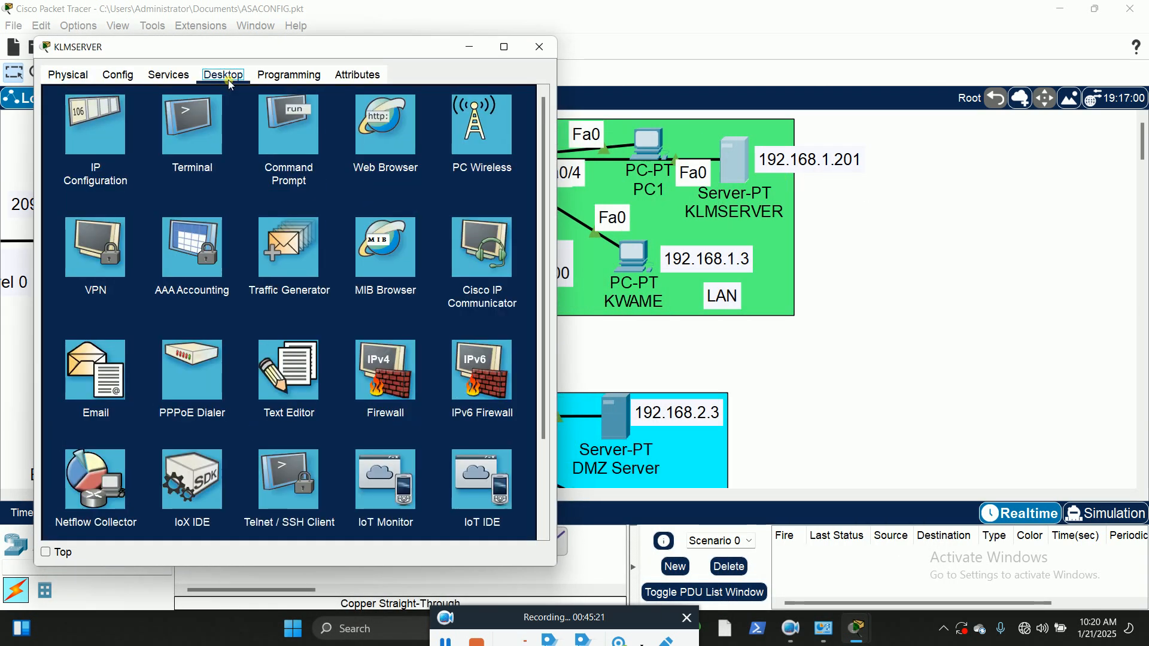
{"action": "left_click", "coordinate": [109, 137]}
{"action": "left_click", "coordinate": [250, 154]}
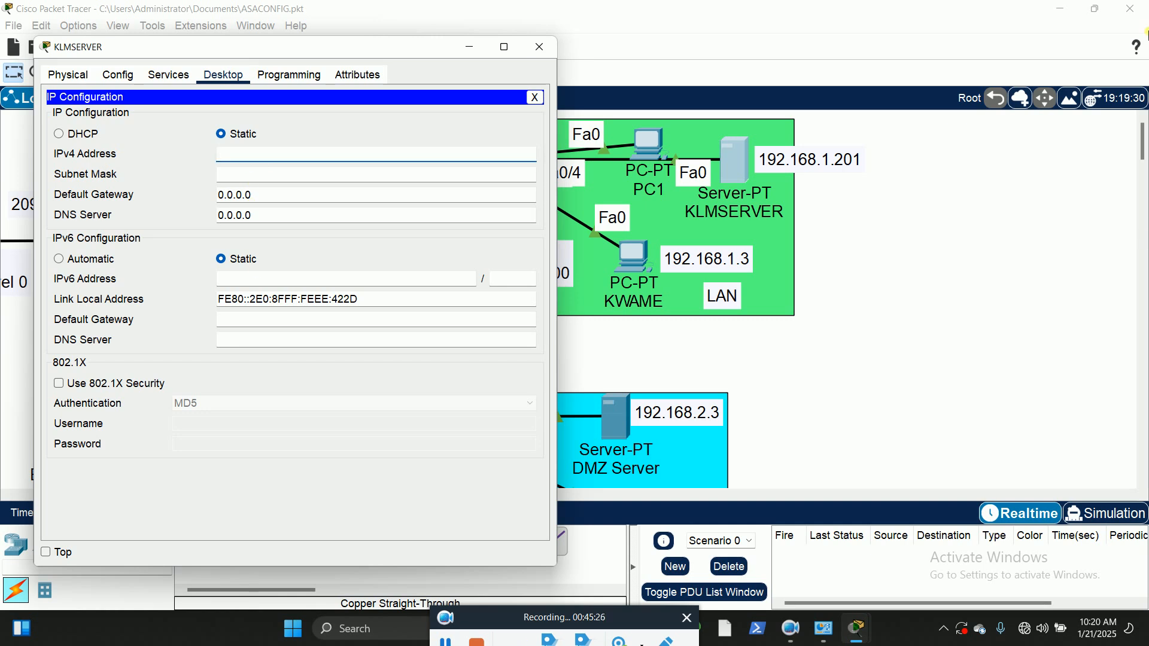
{"action": "type", "text": "192.168."}
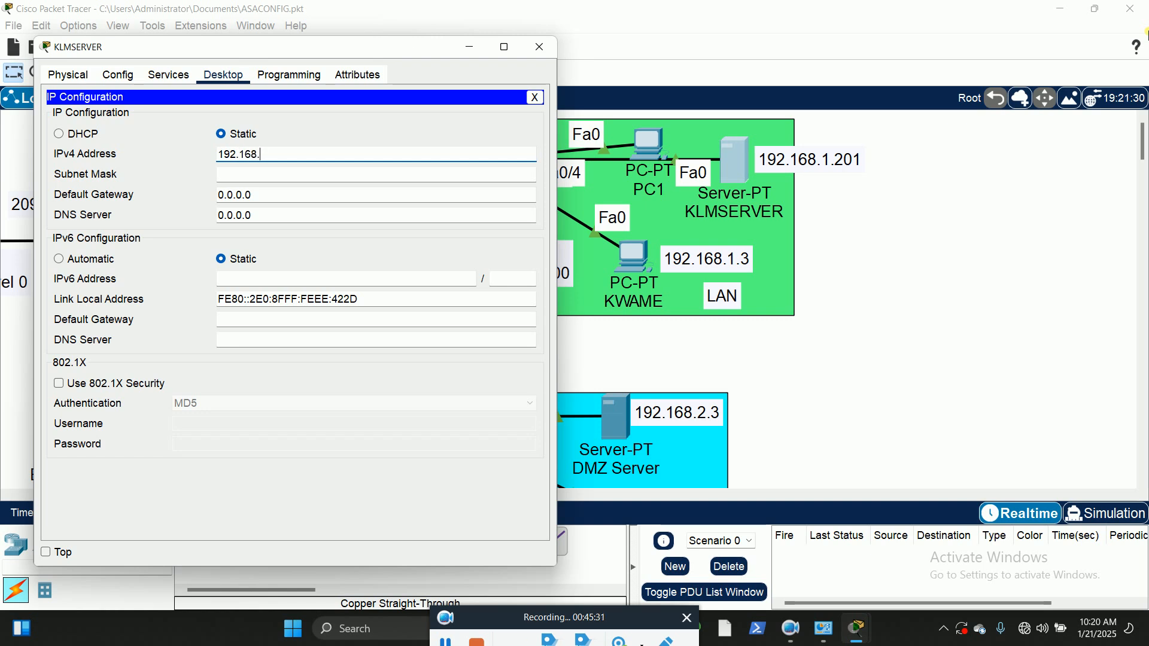
{"action": "type", "text": "1.20"}
{"action": "key", "text": "Tab"}
{"action": "key", "text": "Tab"}
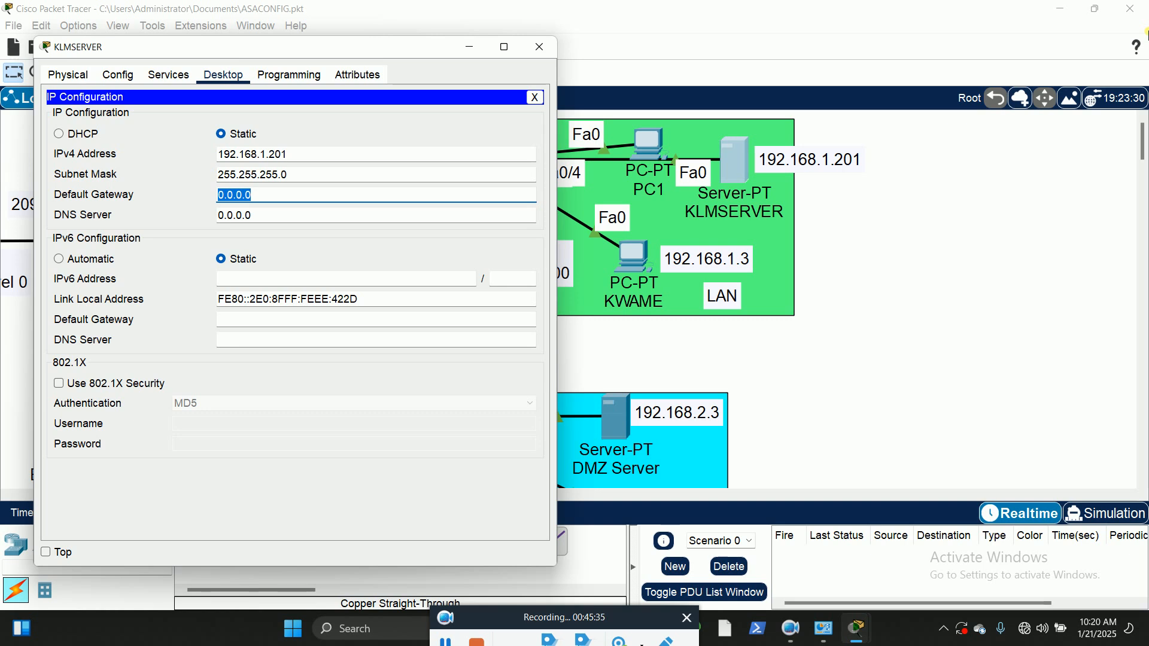
Step: Set KLMSERVER's default gateway to 192.168.1.1 and DNS server to 192.168.1.201, and close its configuration window
{"action": "type", "text": "192.16"}
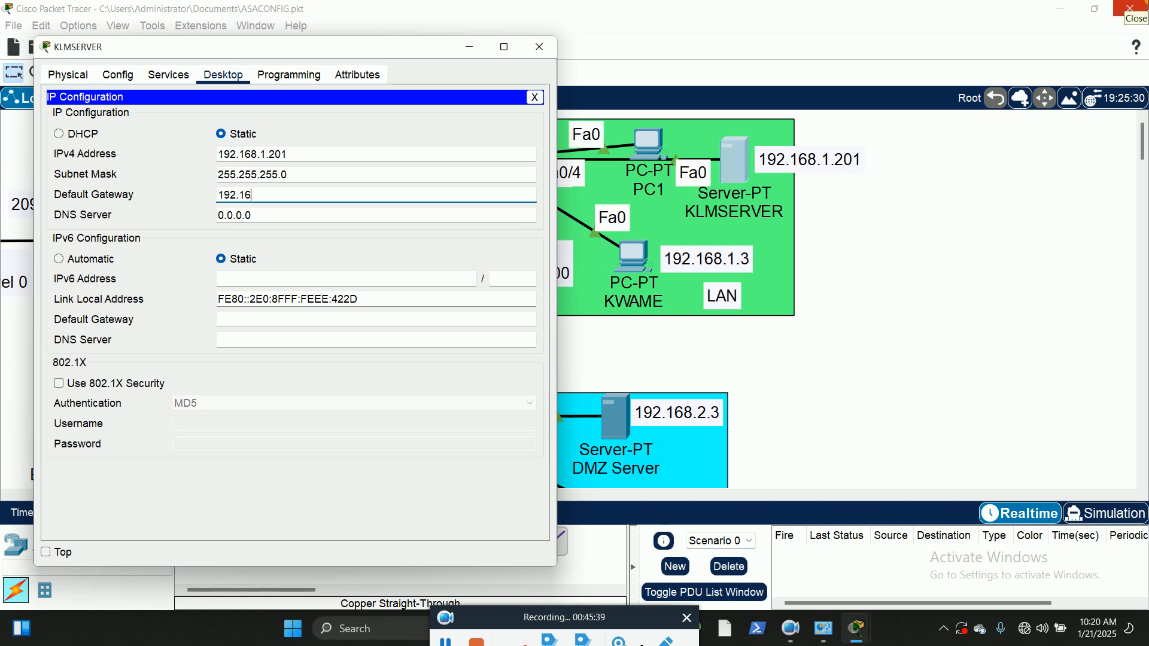
{"action": "type", "text": "8.1.1"}
{"action": "key", "text": "Tab"}
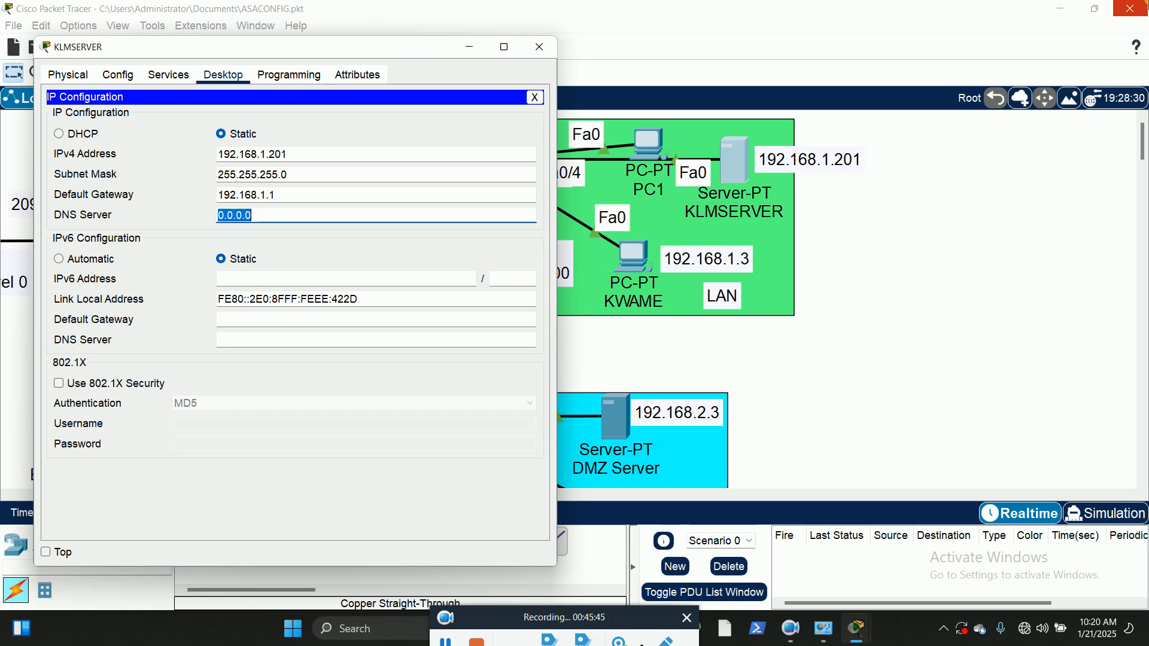
{"action": "type", "text": "192.168.1.201"}
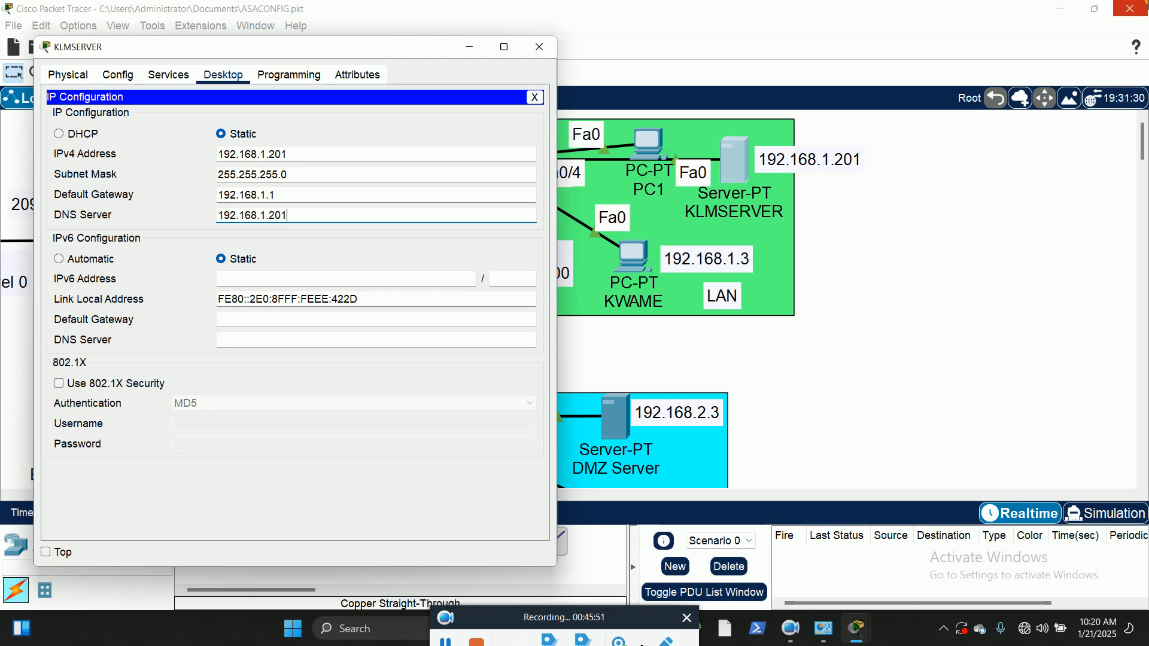
{"action": "left_click", "coordinate": [534, 97]}
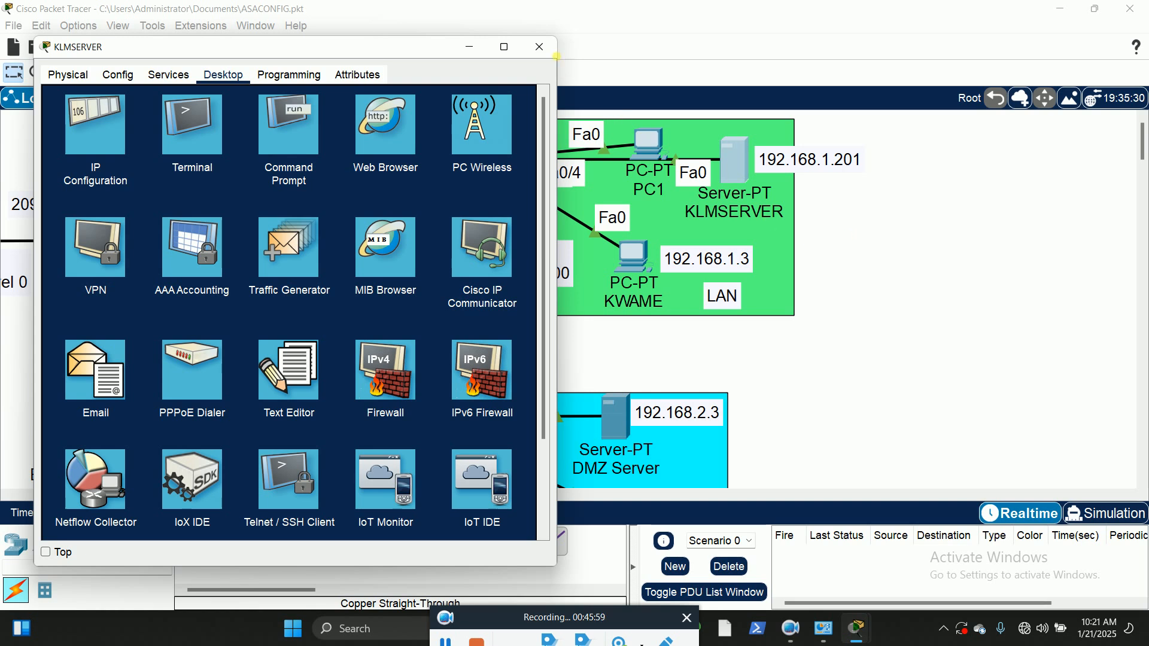
{"action": "left_click", "coordinate": [538, 49]}
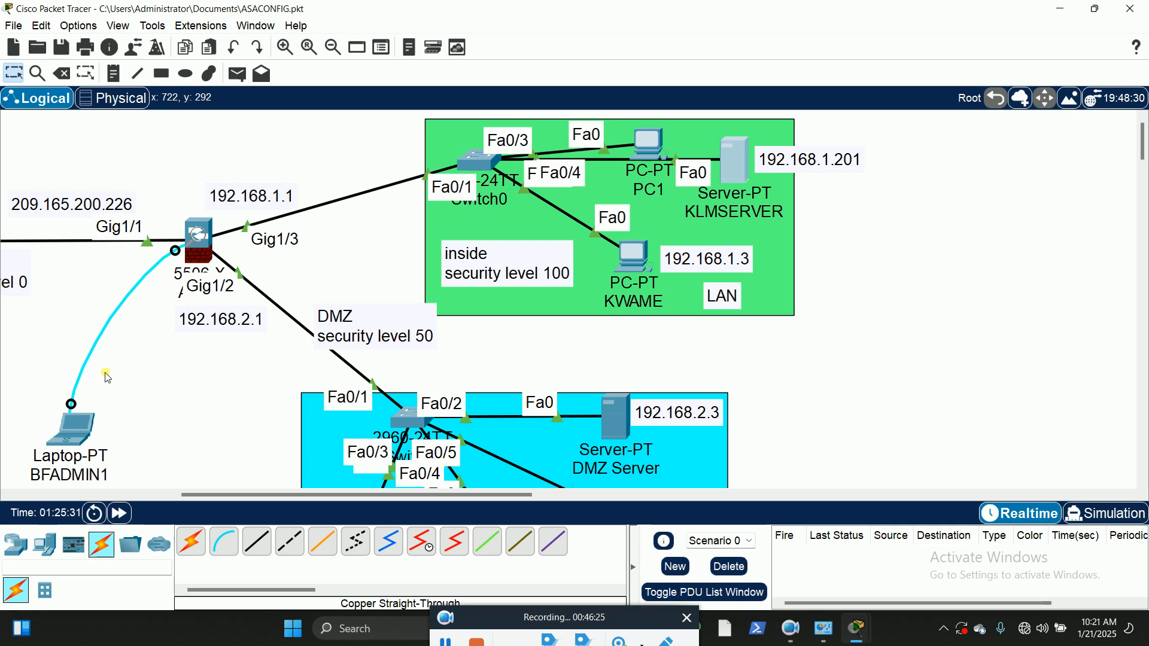
Step: Move KLMSERVER and its 192.168.1.201 label slightly down within the green LAN area
{"action": "scroll", "coordinate": [474, 466], "scroll_direction": "down", "scroll_amount": 3}
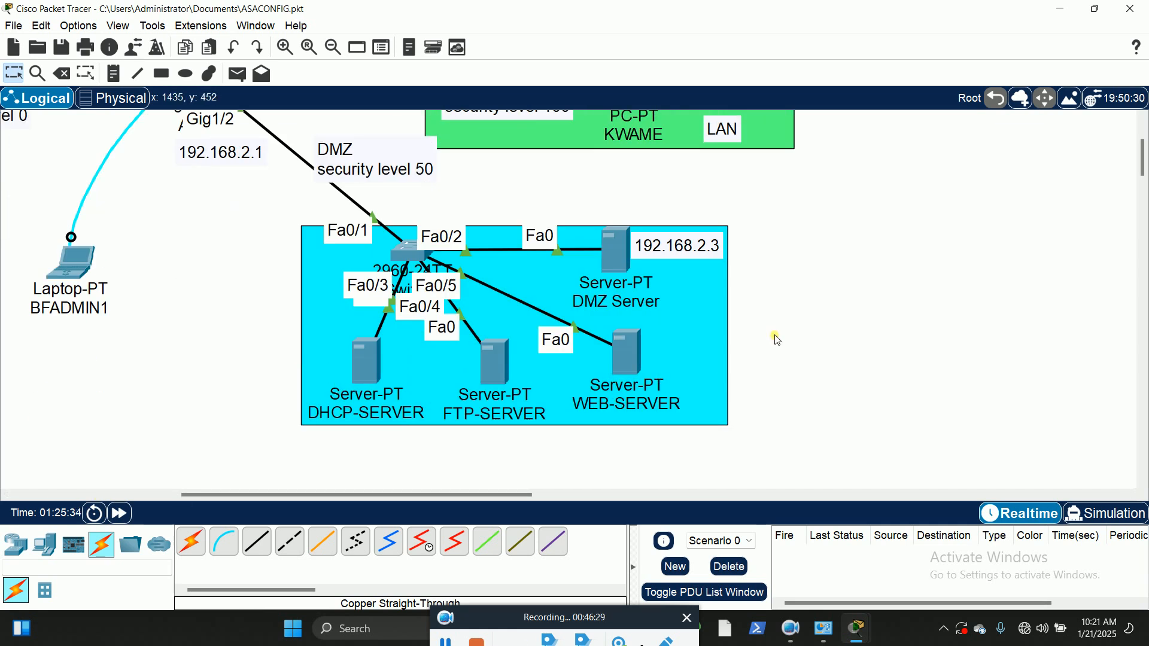
{"action": "scroll", "coordinate": [826, 329], "scroll_direction": "up", "scroll_amount": 3}
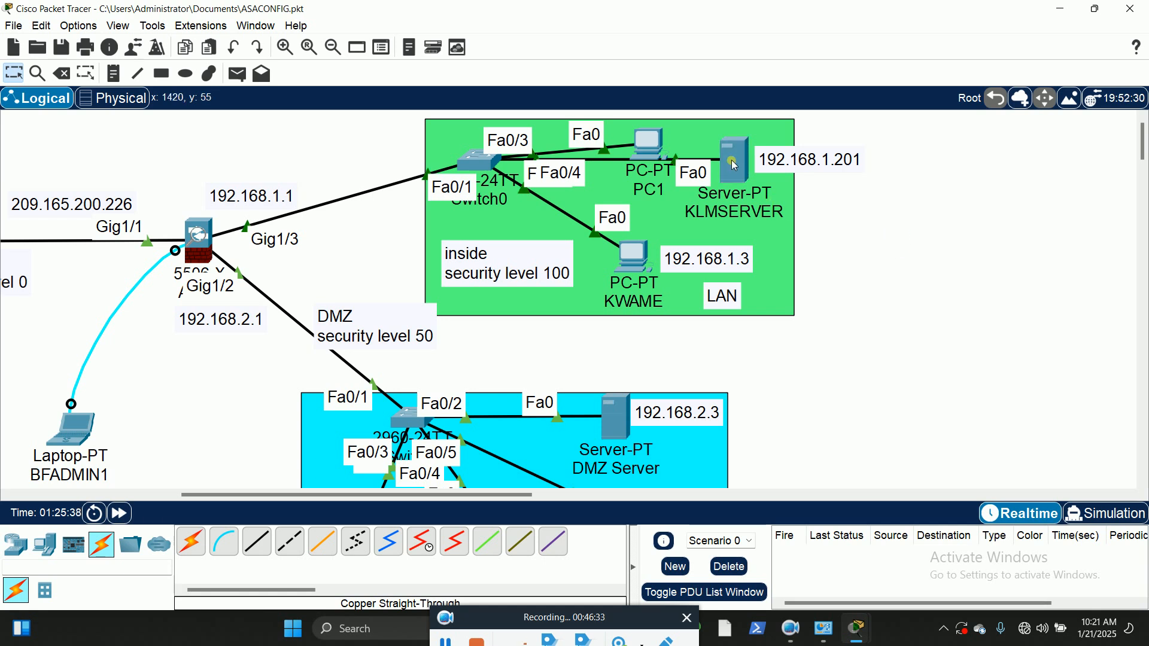
{"action": "mouse_move", "coordinate": [734, 162]}
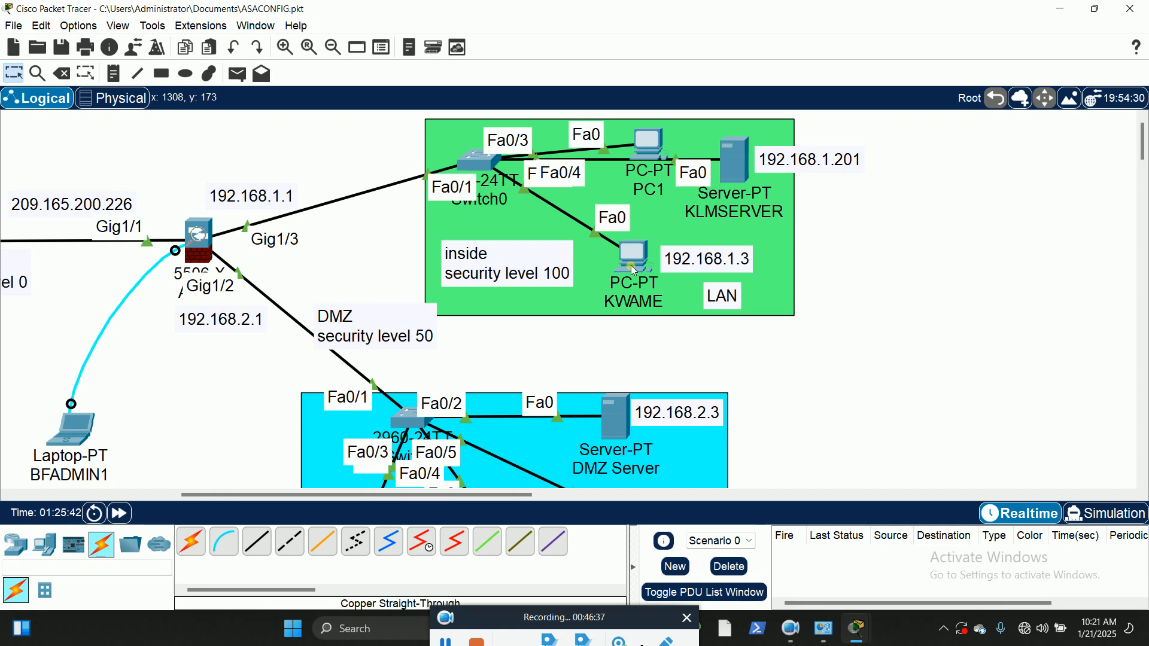
{"action": "mouse_move", "coordinate": [634, 276]}
{"action": "left_click_drag", "start_coordinate": [730, 164], "coordinate": [730, 177]}
{"action": "left_click_drag", "start_coordinate": [802, 167], "coordinate": [806, 183]}
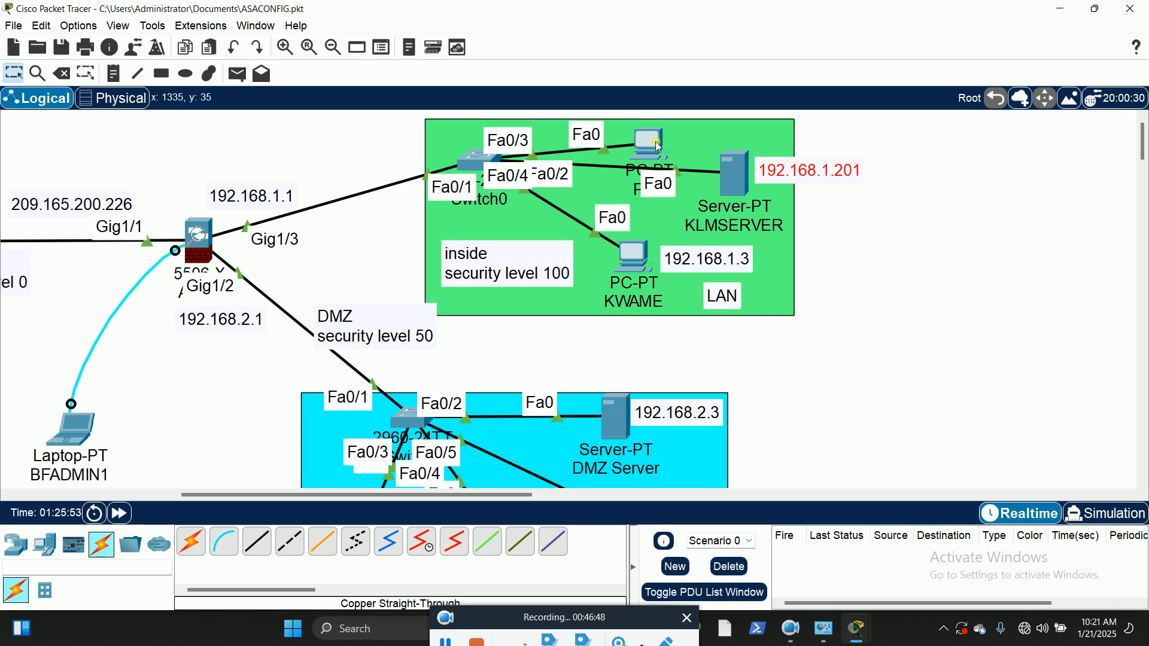
{"action": "mouse_move", "coordinate": [655, 141]}
{"action": "left_click", "coordinate": [956, 187]}
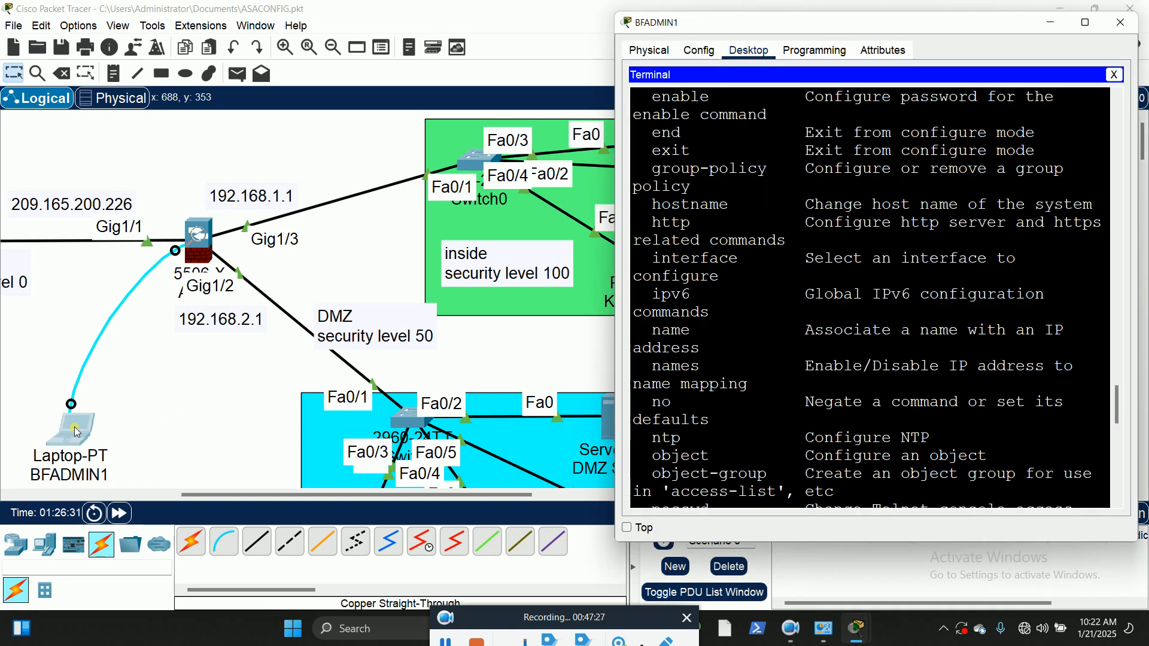
Step: Reopen the ASA terminal on laptop BFADMIN1 and list the available dhcpd options to find the DNS one
{"action": "left_click", "coordinate": [72, 432]}
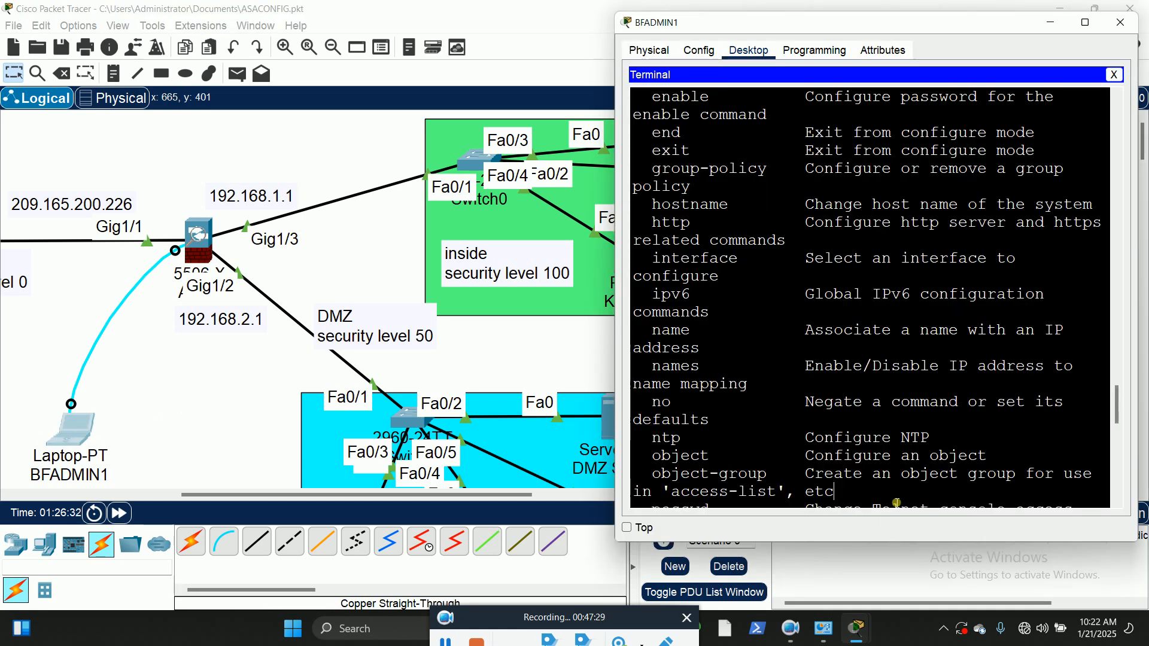
{"action": "key", "text": "Return"}
{"action": "key", "text": "Return"}
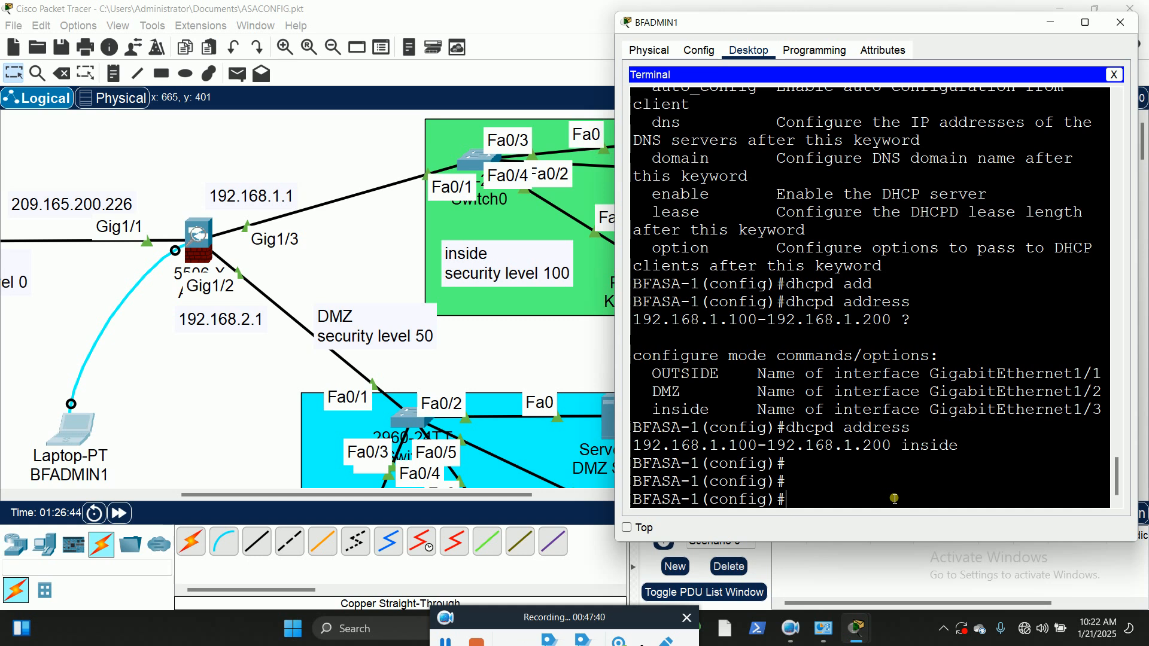
{"action": "type", "text": "dhcpd ?"}
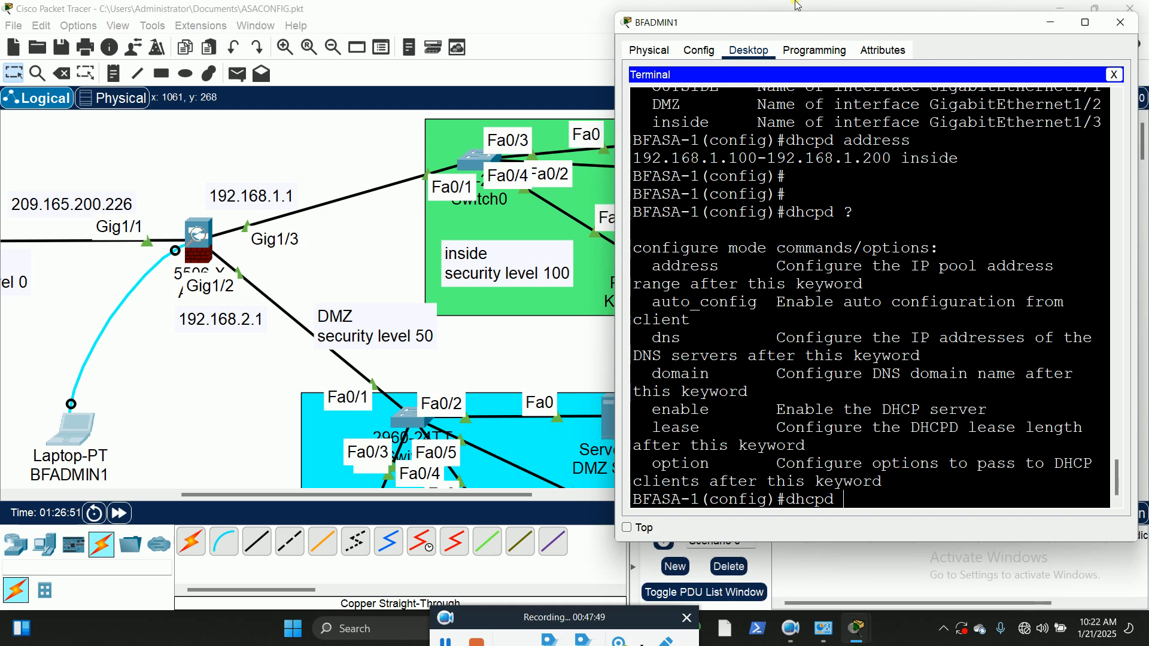
{"action": "left_click", "coordinate": [1087, 25]}
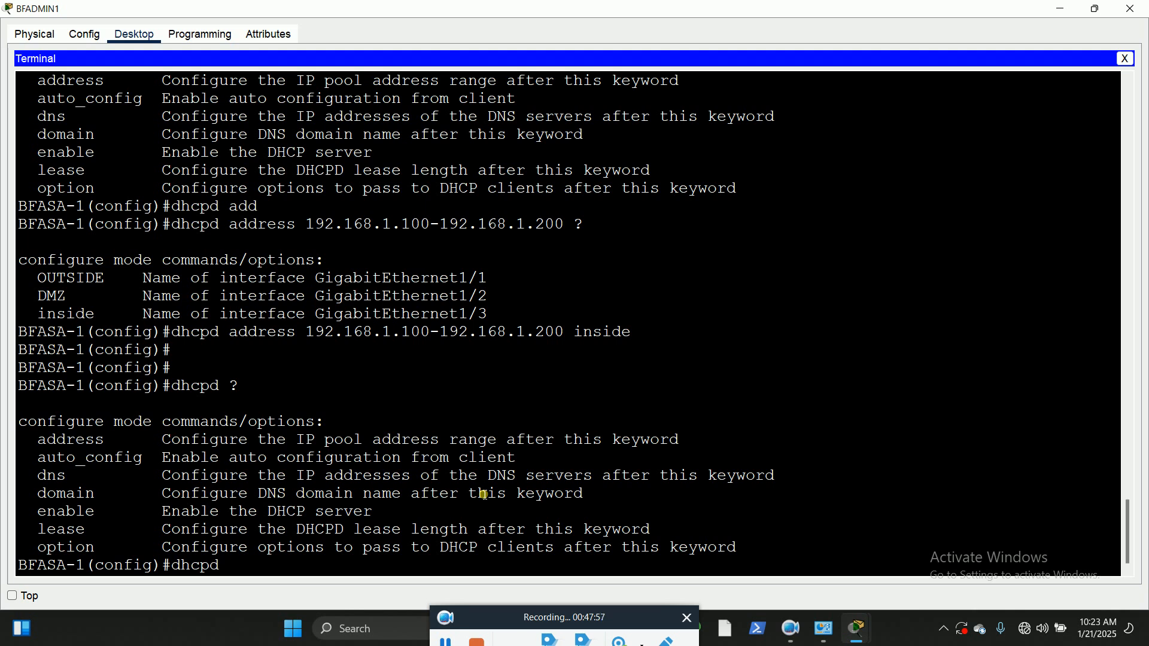
{"action": "left_click_drag", "start_coordinate": [39, 477], "coordinate": [69, 477]}
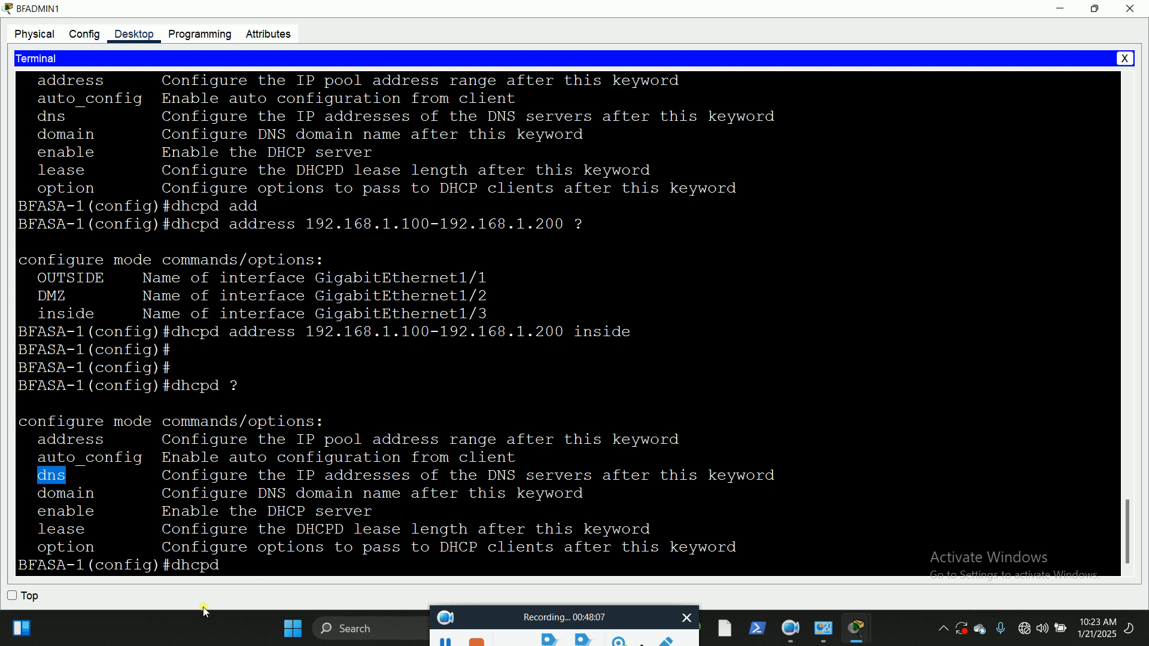
Step: Configure the ASA's DHCP service to hand out 192.168.1.201 as the DNS server with the dhcpd dns command
{"action": "left_click", "coordinate": [249, 570]}
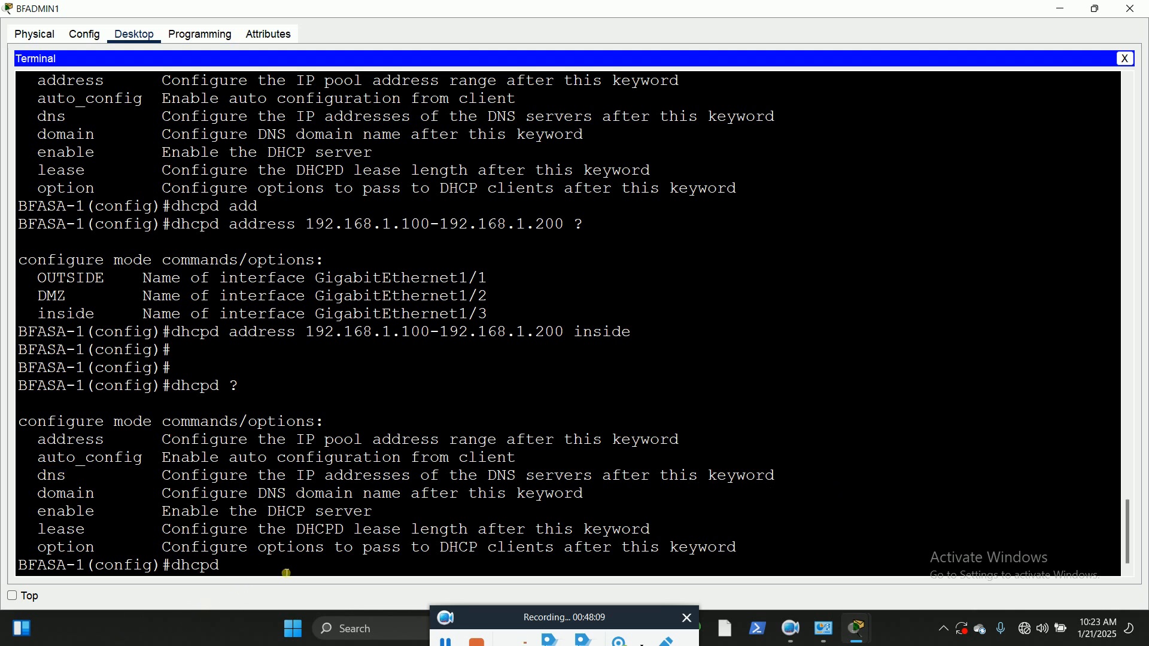
{"action": "type", "text": "dn"}
{"action": "key", "text": "Tab"}
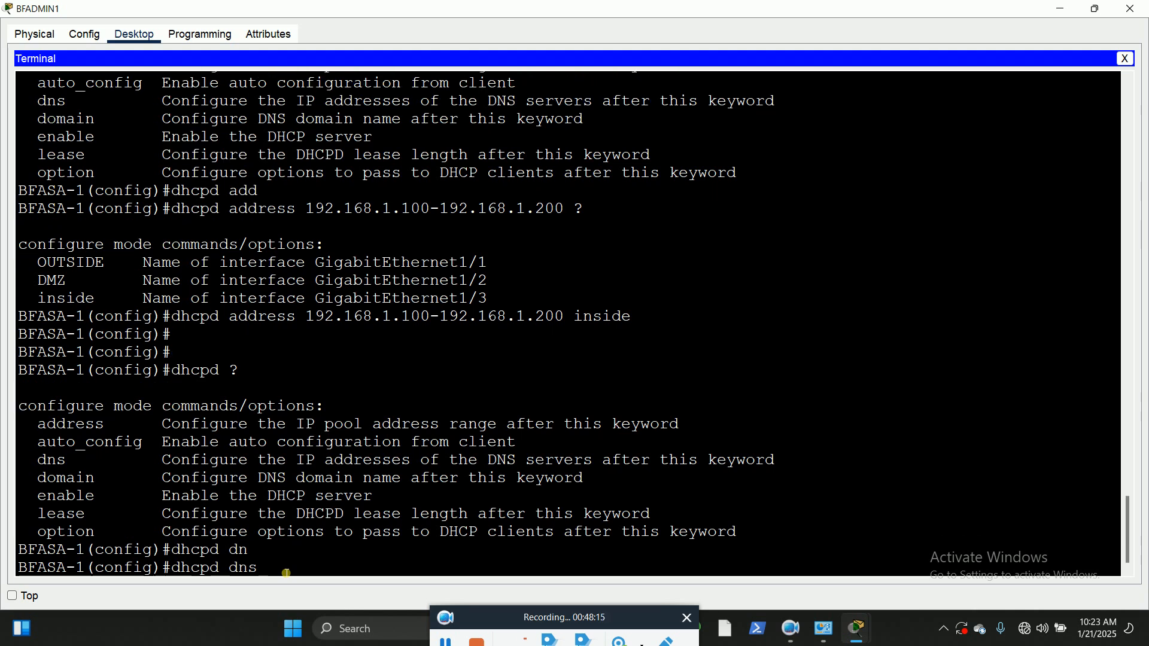
{"action": "type", "text": "192.168.1.201"}
{"action": "key", "text": "Return"}
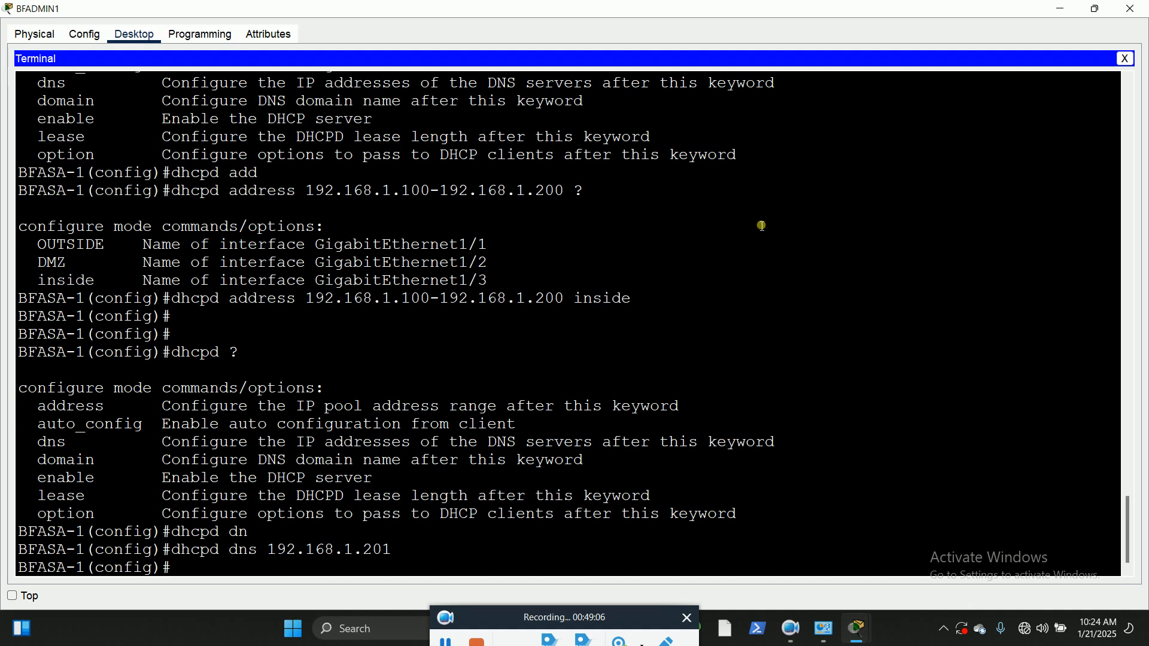
Step: Compare the DNS address with KLMSERVER in the topology and save the ASA configuration with wr mem
{"action": "left_click", "coordinate": [1095, 9]}
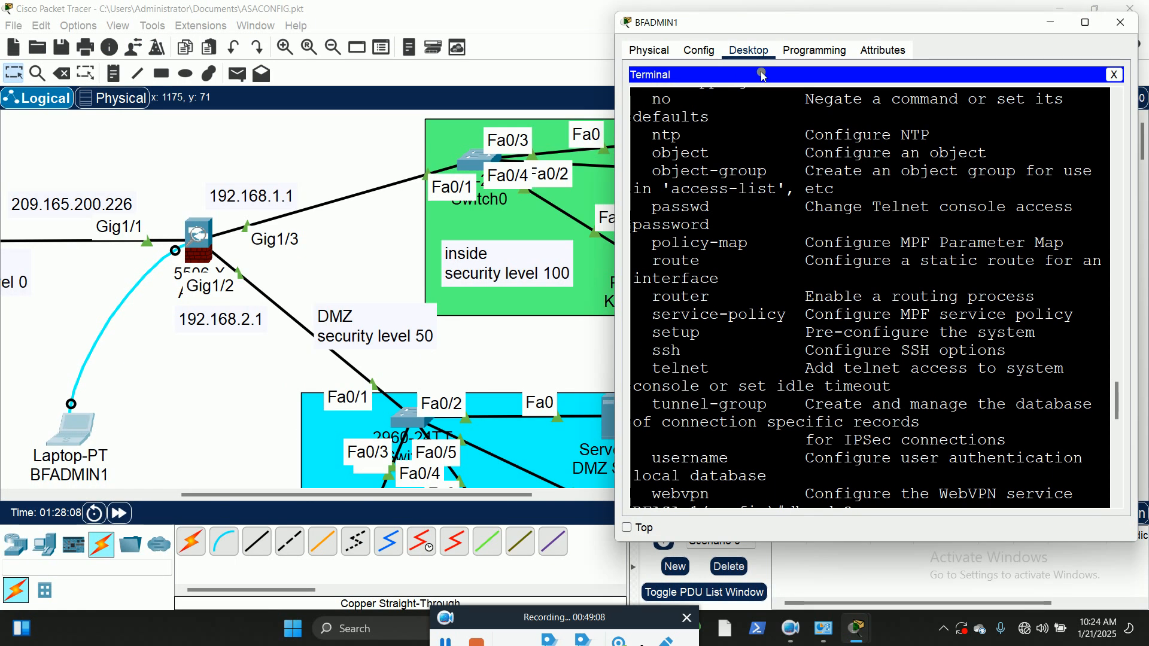
{"action": "double_click", "coordinate": [796, 24]}
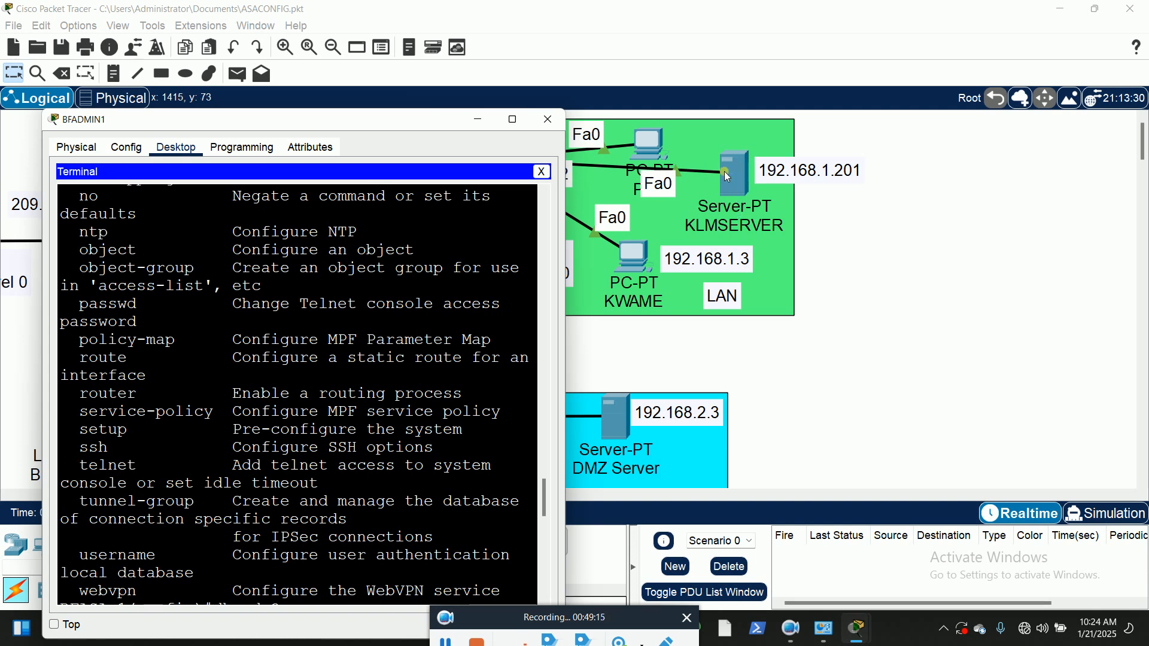
{"action": "left_click", "coordinate": [513, 121]}
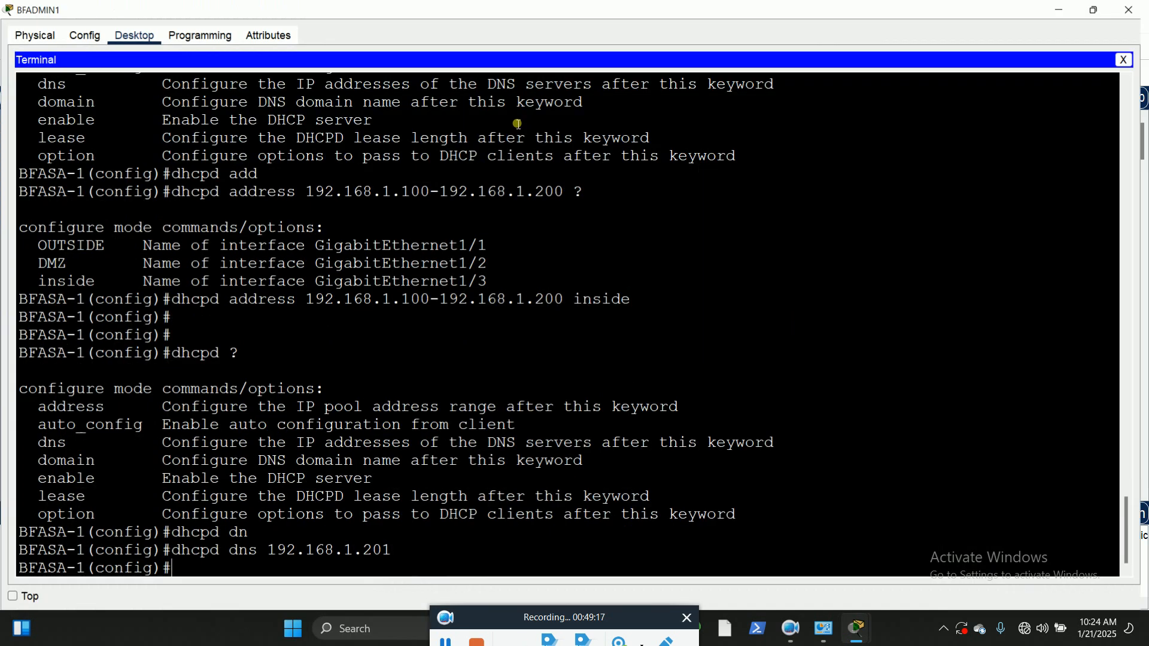
{"action": "left_click", "coordinate": [236, 571]}
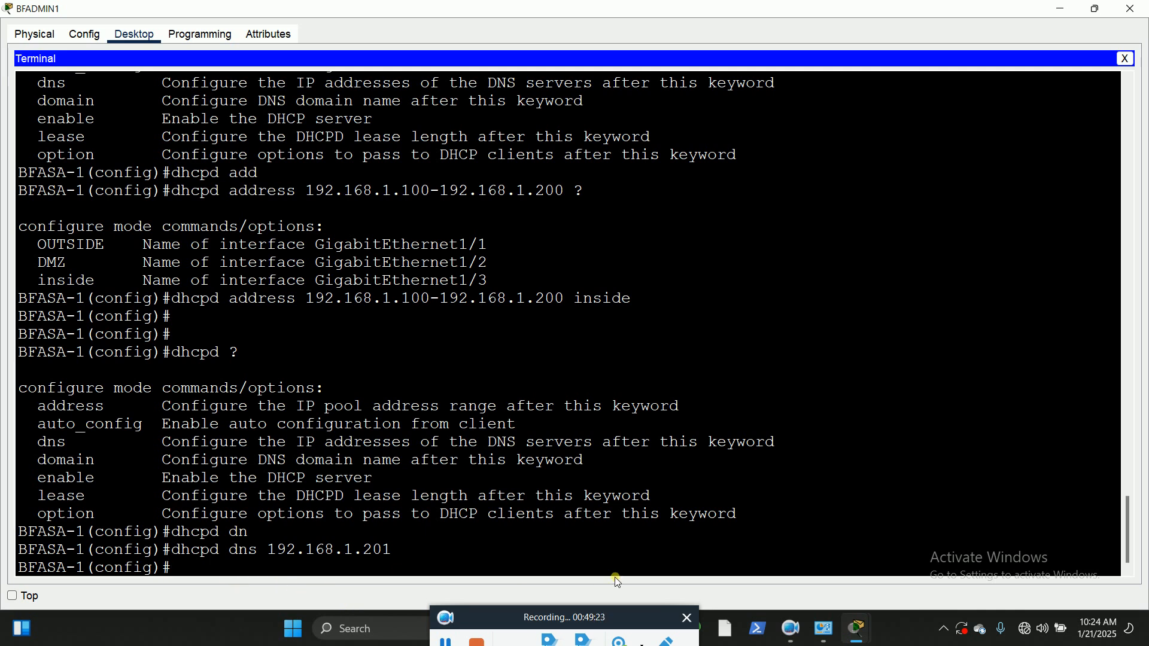
{"action": "type", "text": "wr mem"}
{"action": "key", "text": "Return"}
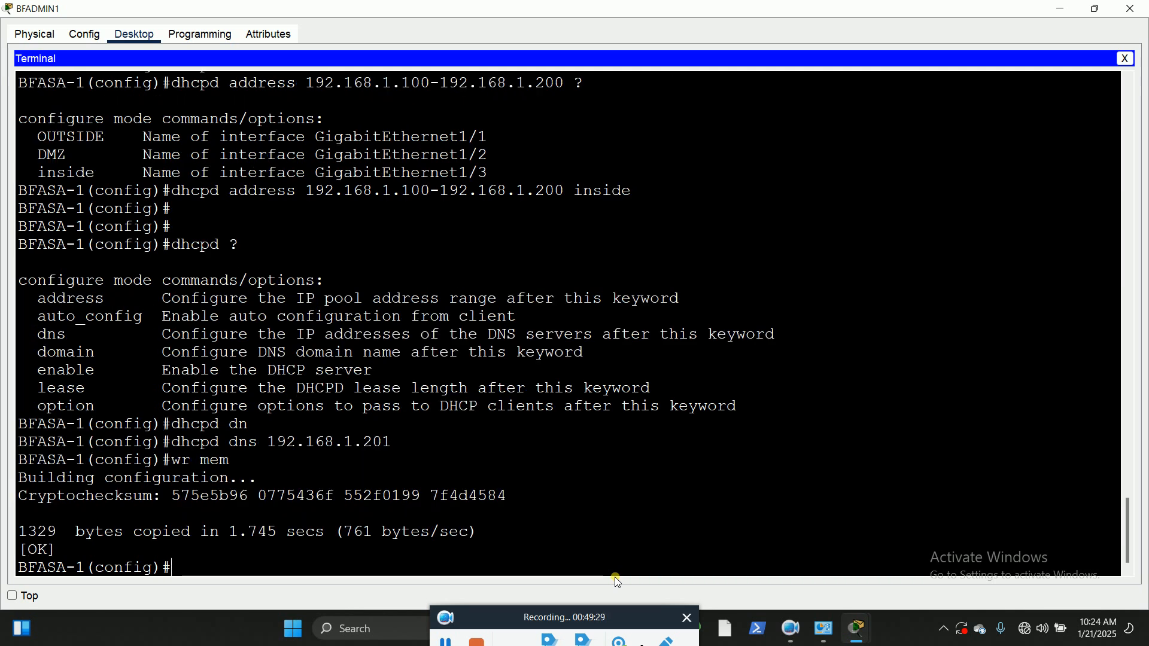
Step: Show the ASA's startup configuration through to its end and check the dhcpd DNS and address pool entries
{"action": "type", "text": "sh"}
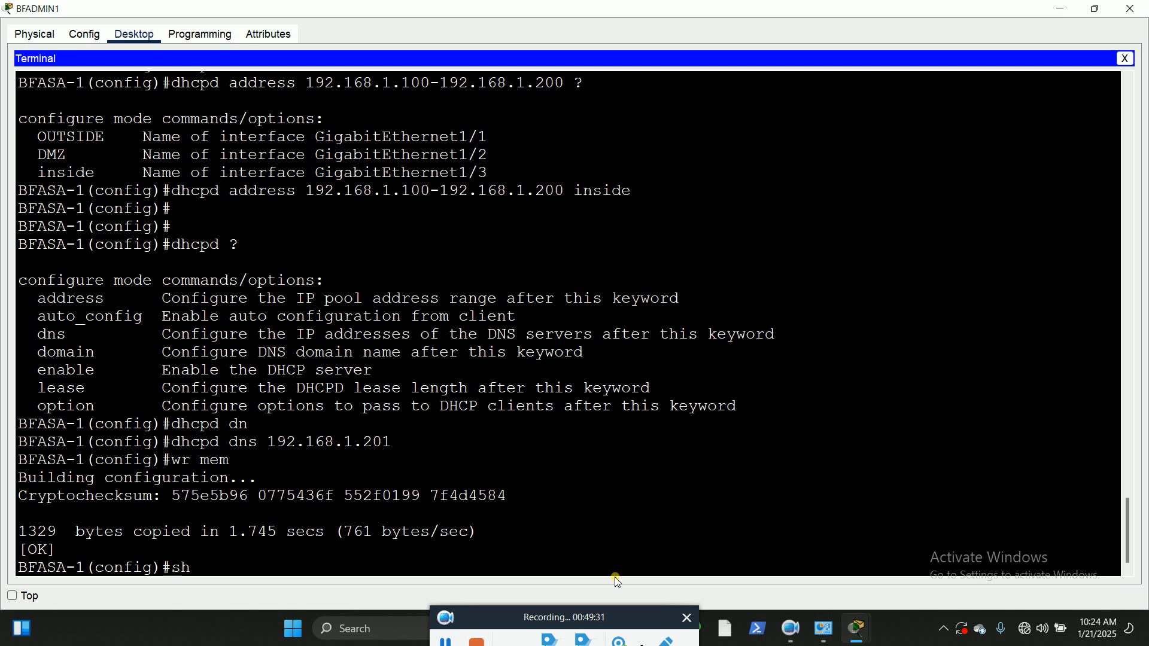
{"action": "type", "text": " start"}
{"action": "key", "text": "Return"}
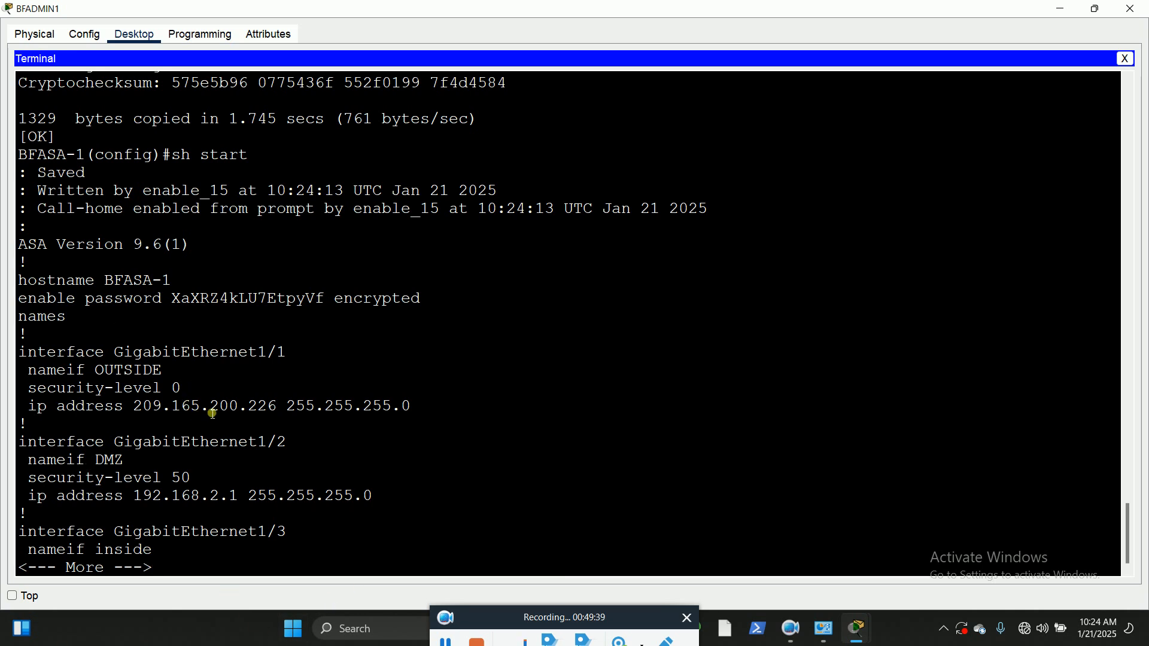
{"action": "key", "text": "space"}
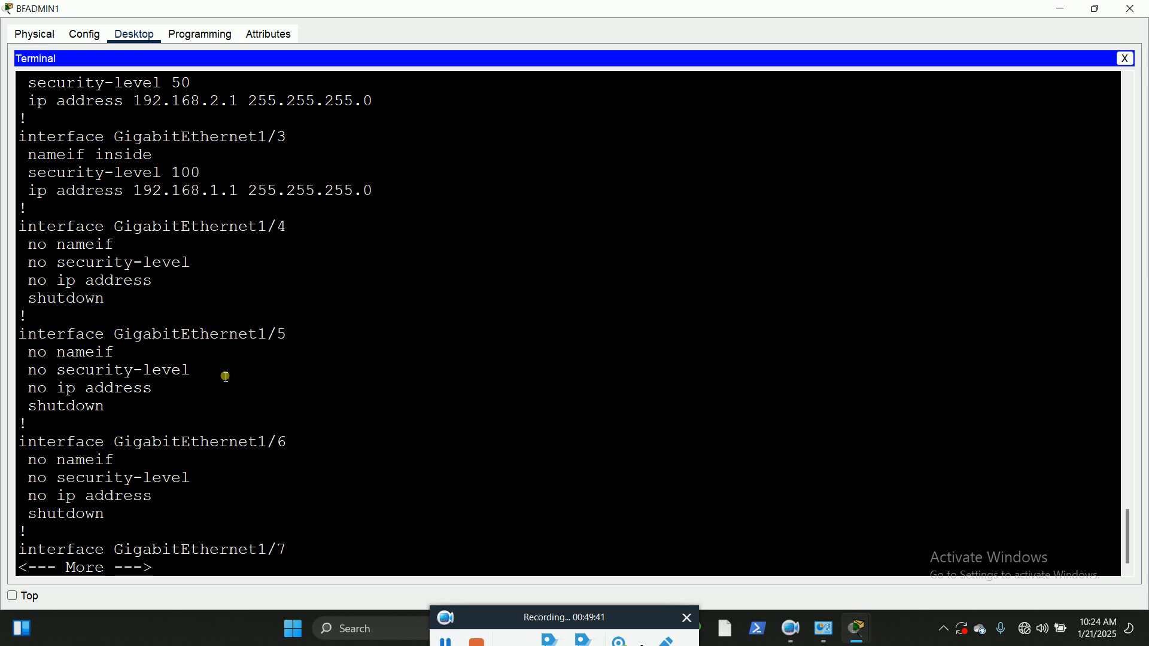
{"action": "key", "text": "space"}
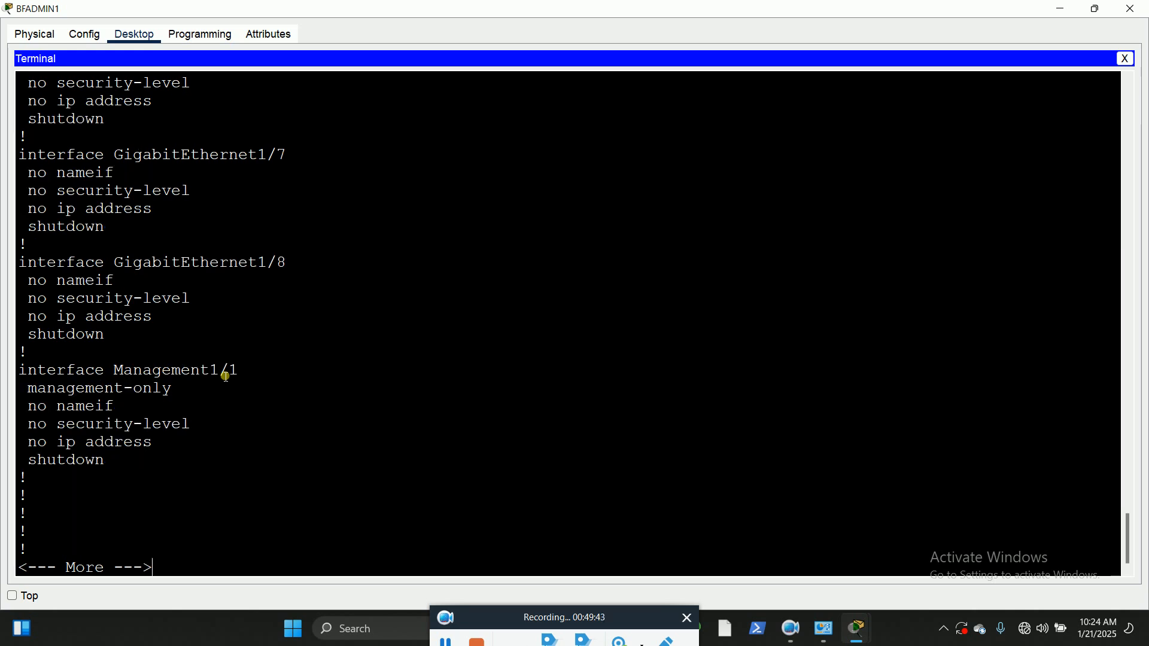
{"action": "key", "text": "space"}
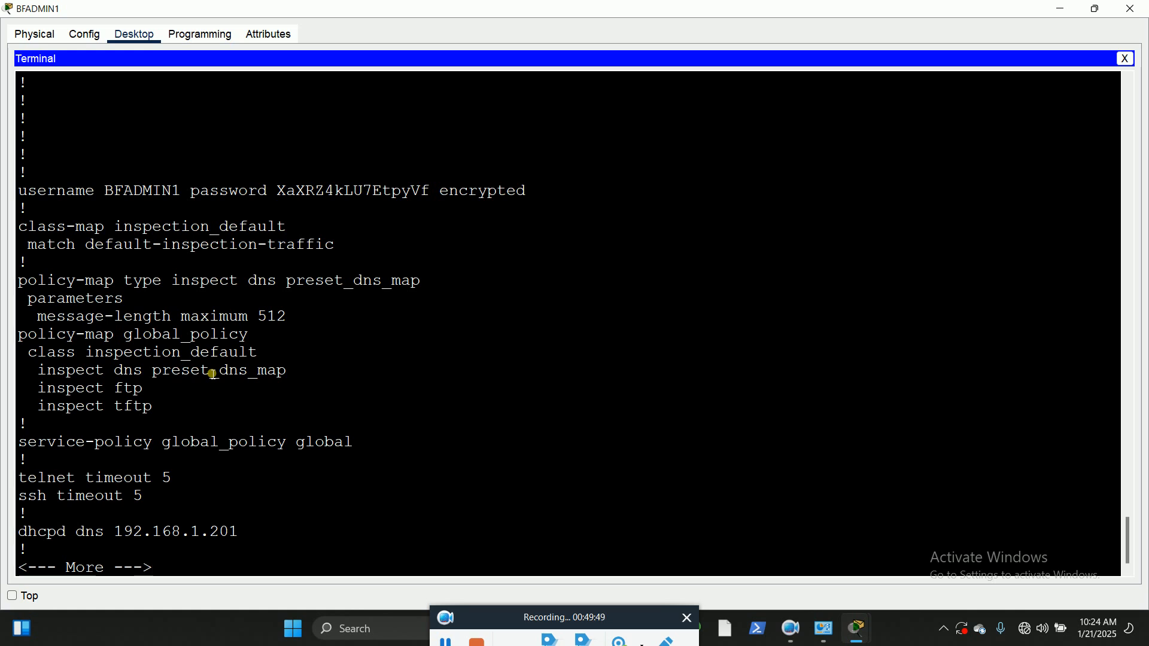
{"action": "key", "text": "space"}
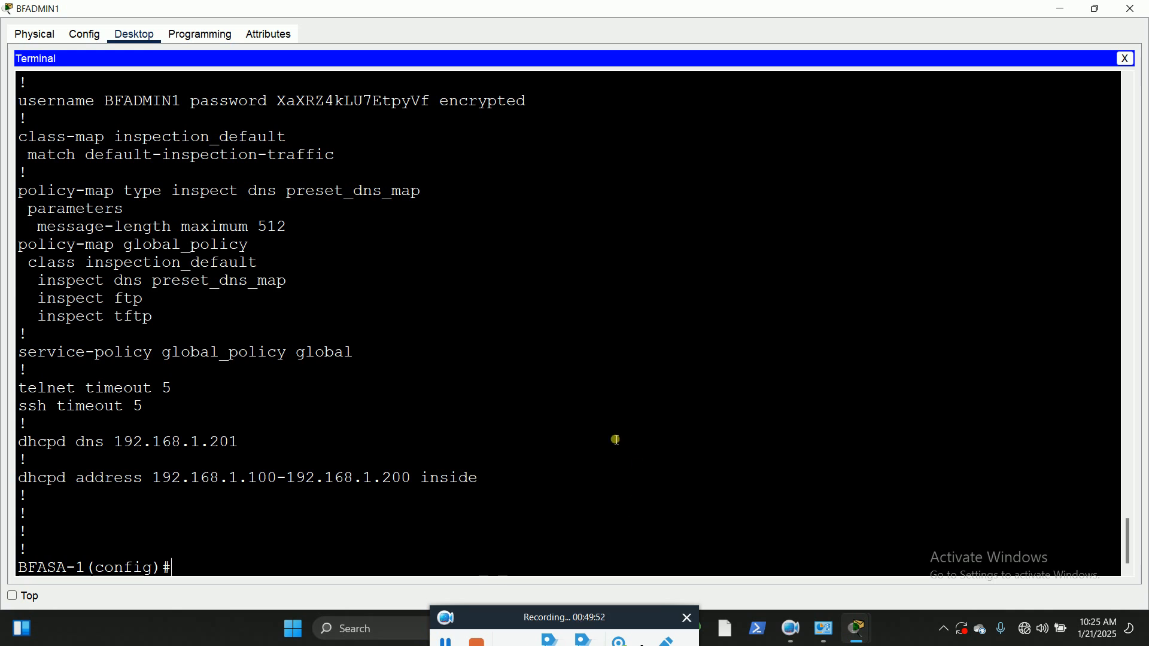
{"action": "left_click_drag", "start_coordinate": [483, 479], "coordinate": [18, 482]}
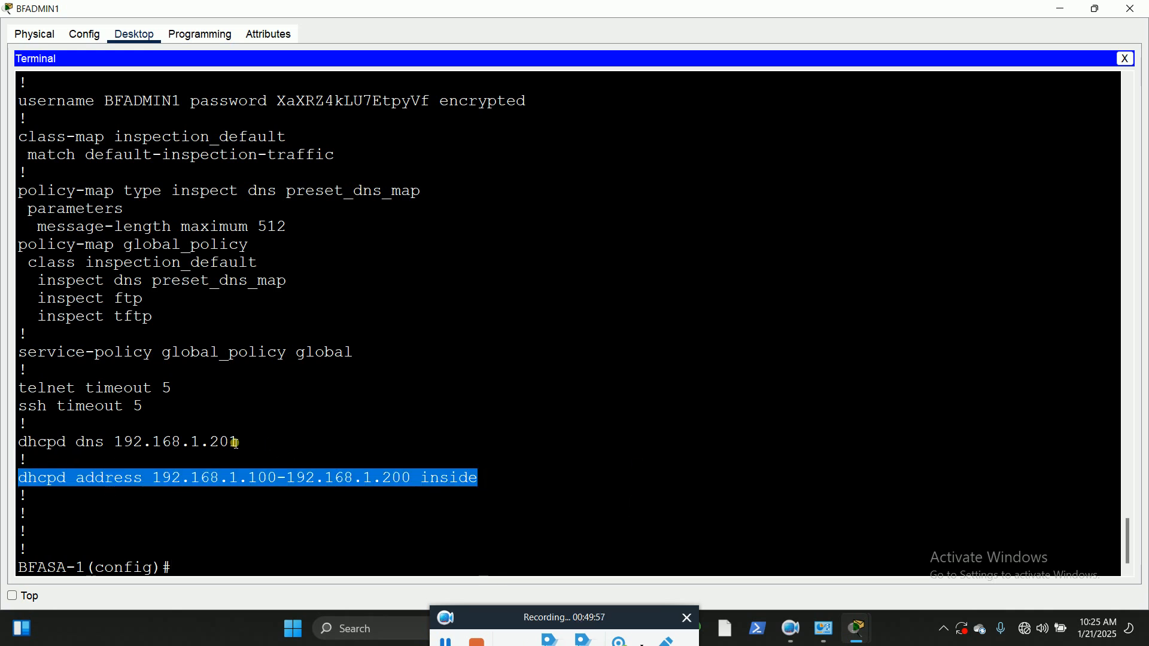
{"action": "left_click_drag", "start_coordinate": [255, 448], "coordinate": [16, 449]}
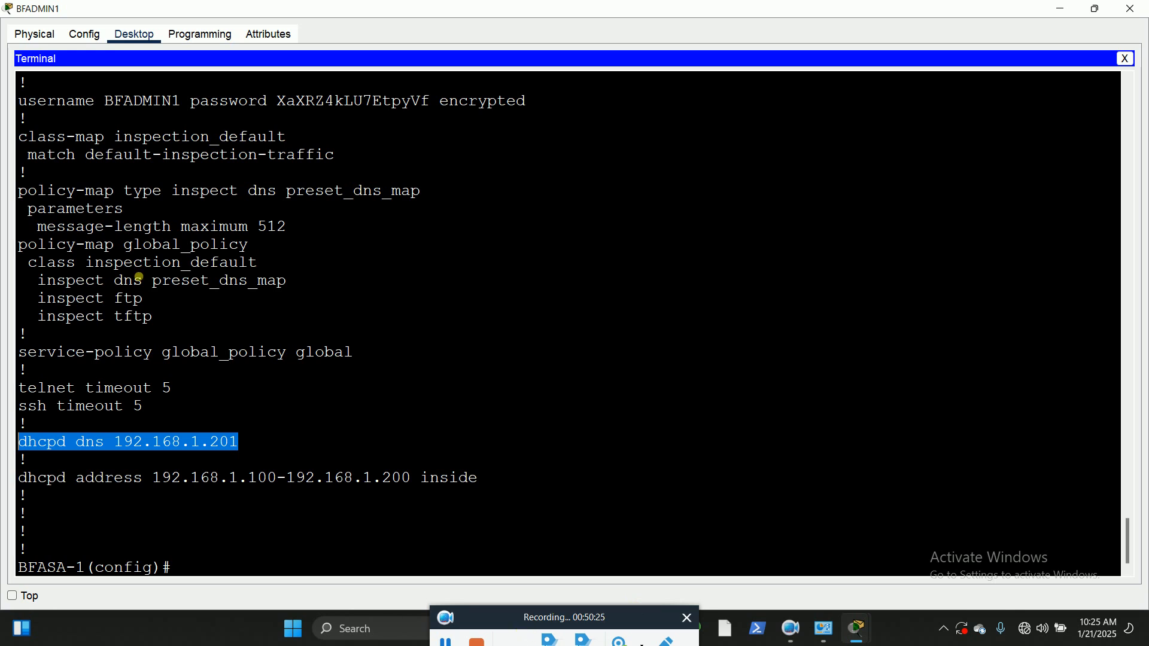
Step: Uncover the topology, try to obtain PC1's IP configuration through DHCP, return it to static and close its window
{"action": "left_click", "coordinate": [1098, 8]}
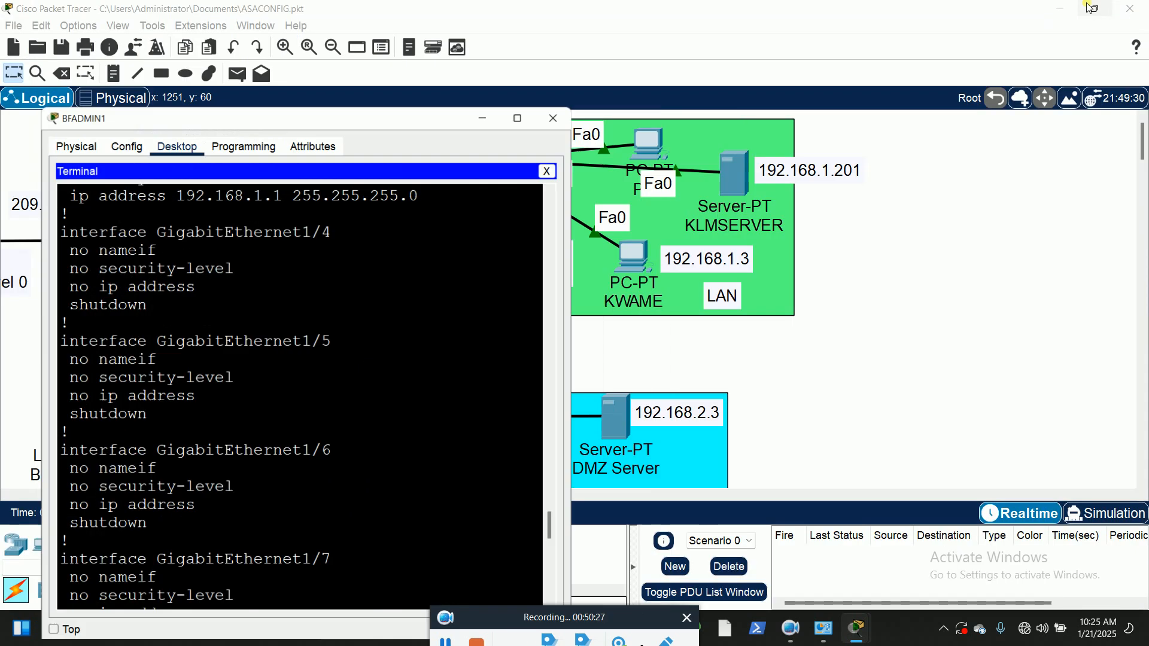
{"action": "left_click_drag", "start_coordinate": [431, 130], "coordinate": [948, 181]}
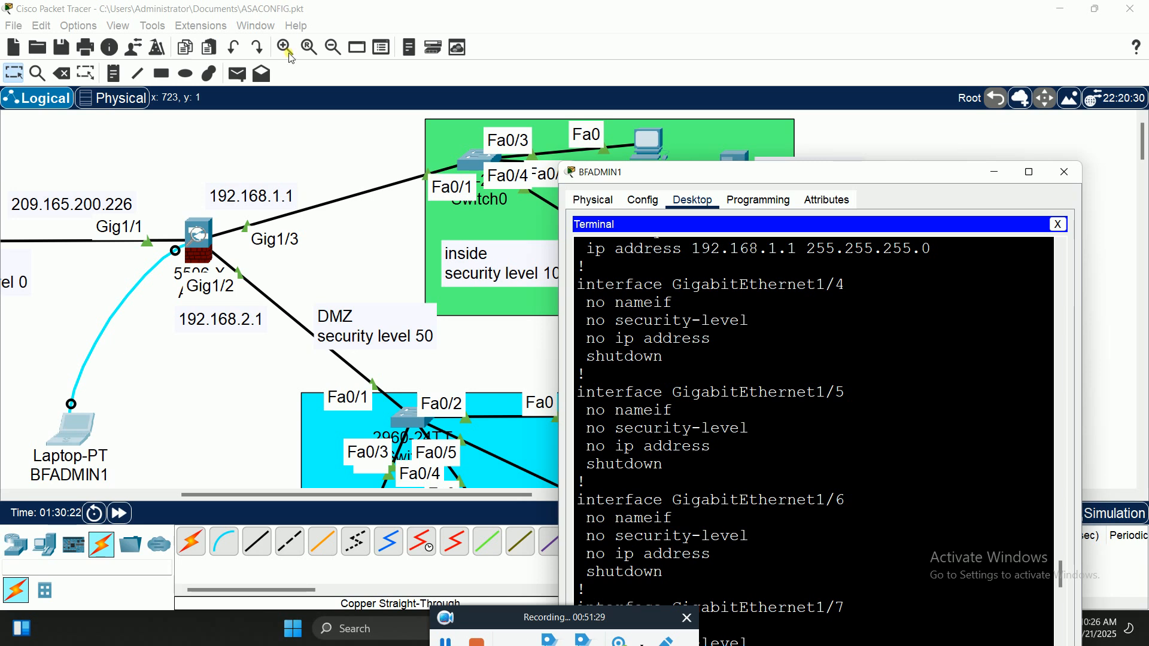
{"action": "left_click", "coordinate": [445, 642]}
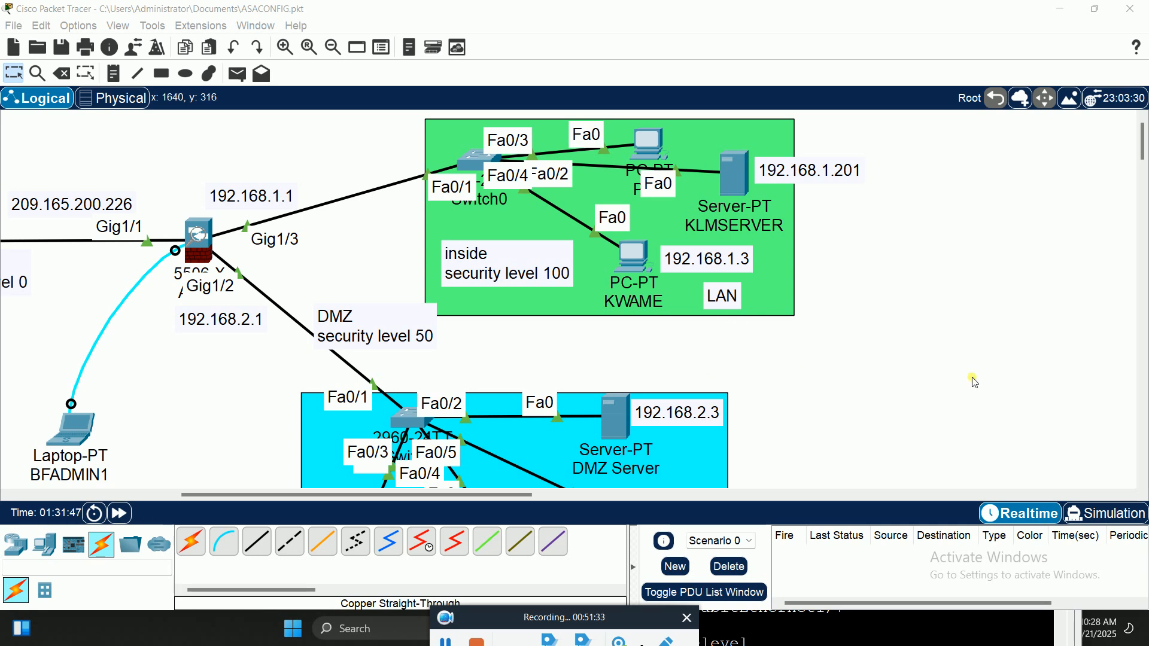
{"action": "left_click", "coordinate": [649, 147]}
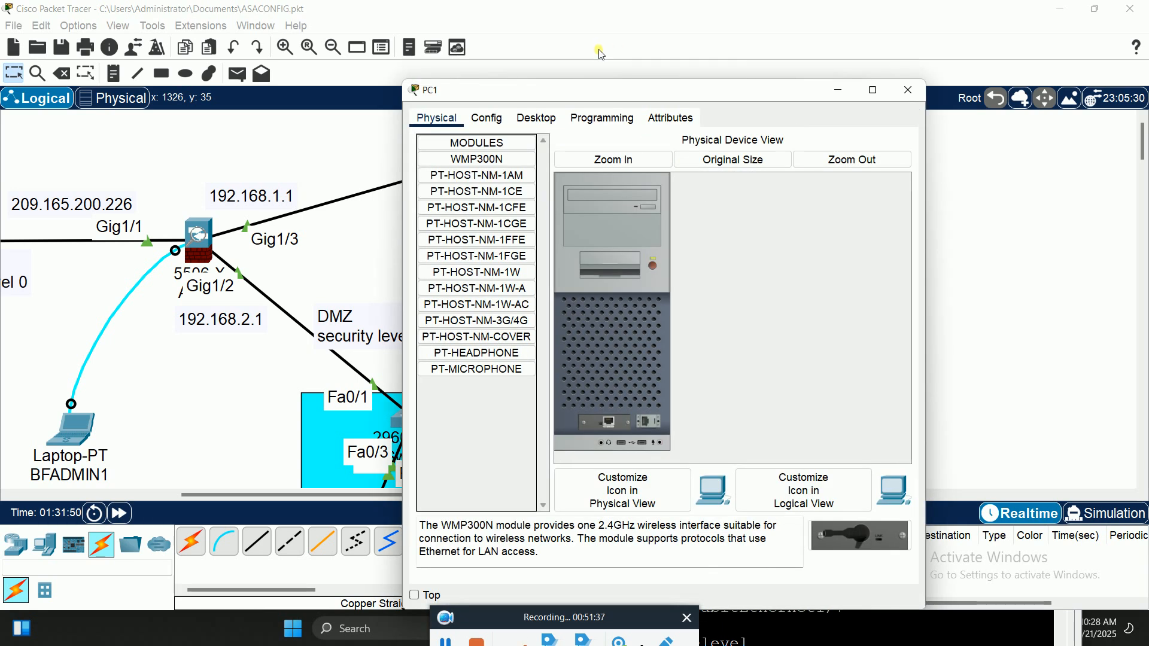
{"action": "left_click", "coordinate": [537, 118]}
{"action": "left_click", "coordinate": [463, 163]}
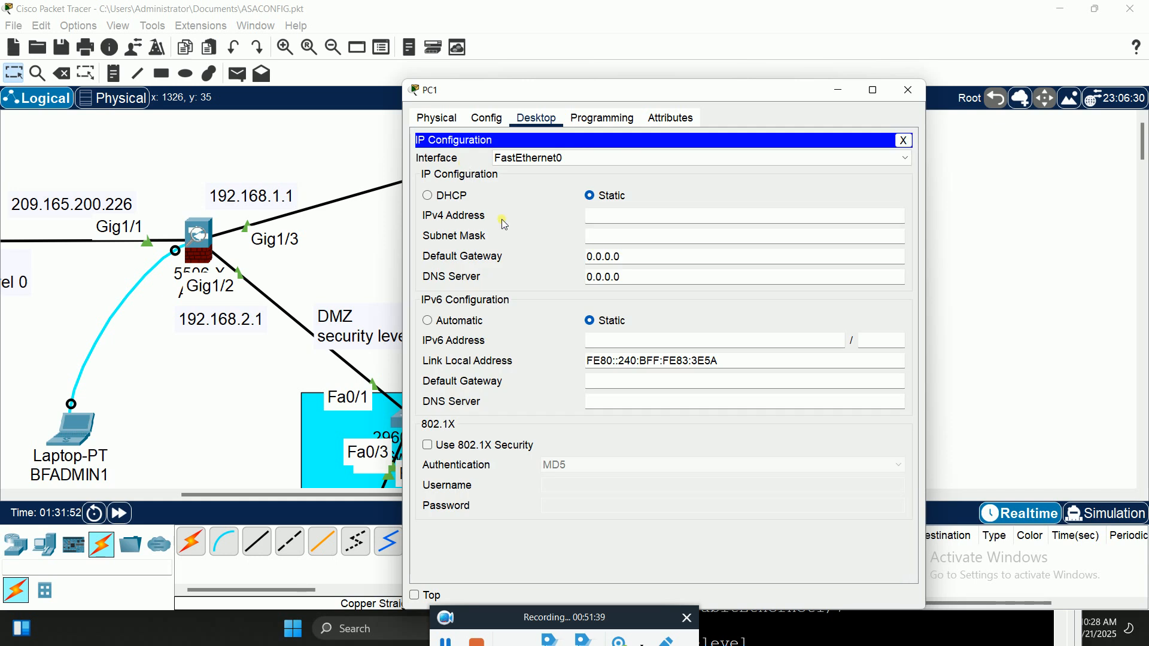
{"action": "left_click", "coordinate": [446, 196]}
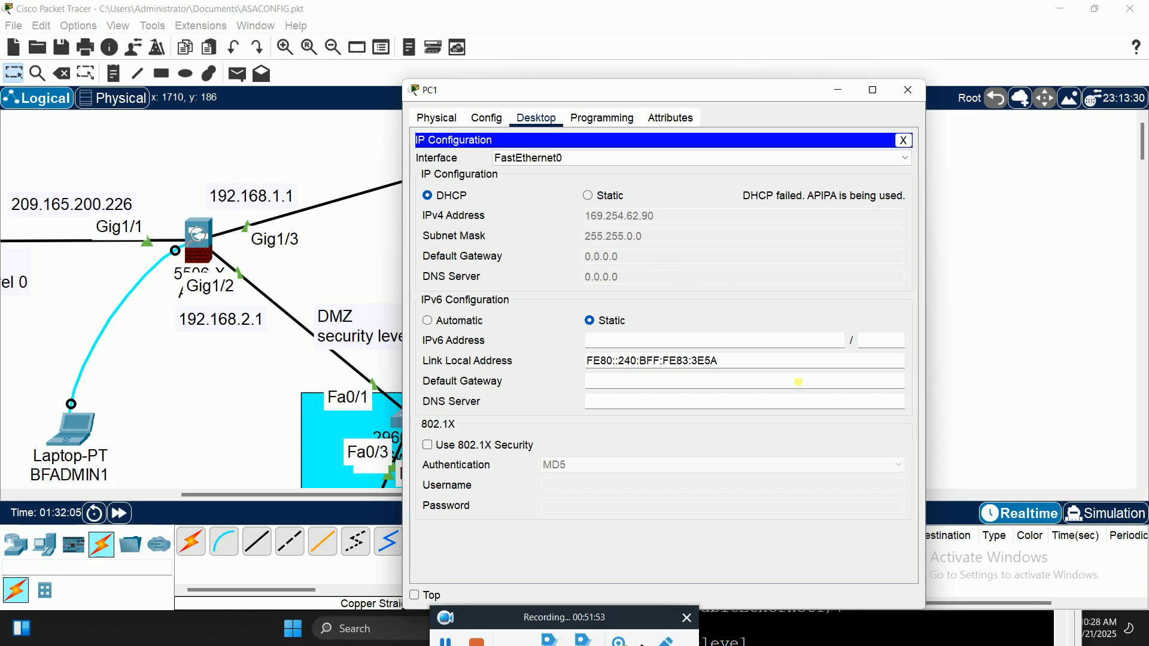
{"action": "left_click", "coordinate": [589, 197]}
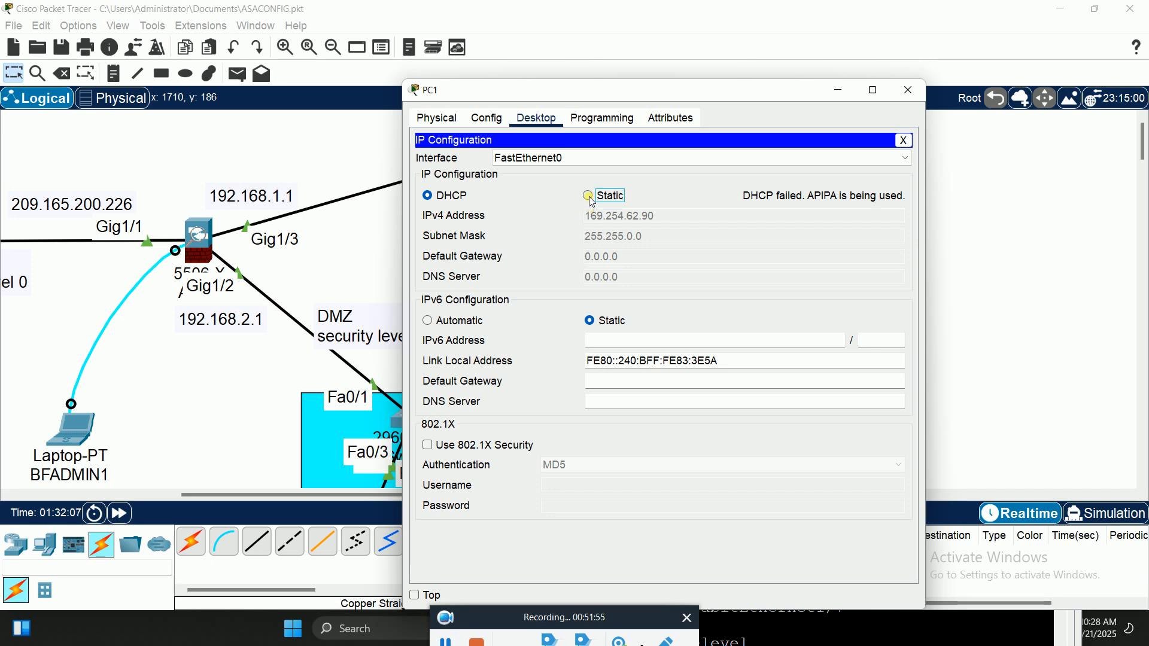
{"action": "left_click", "coordinate": [907, 91]}
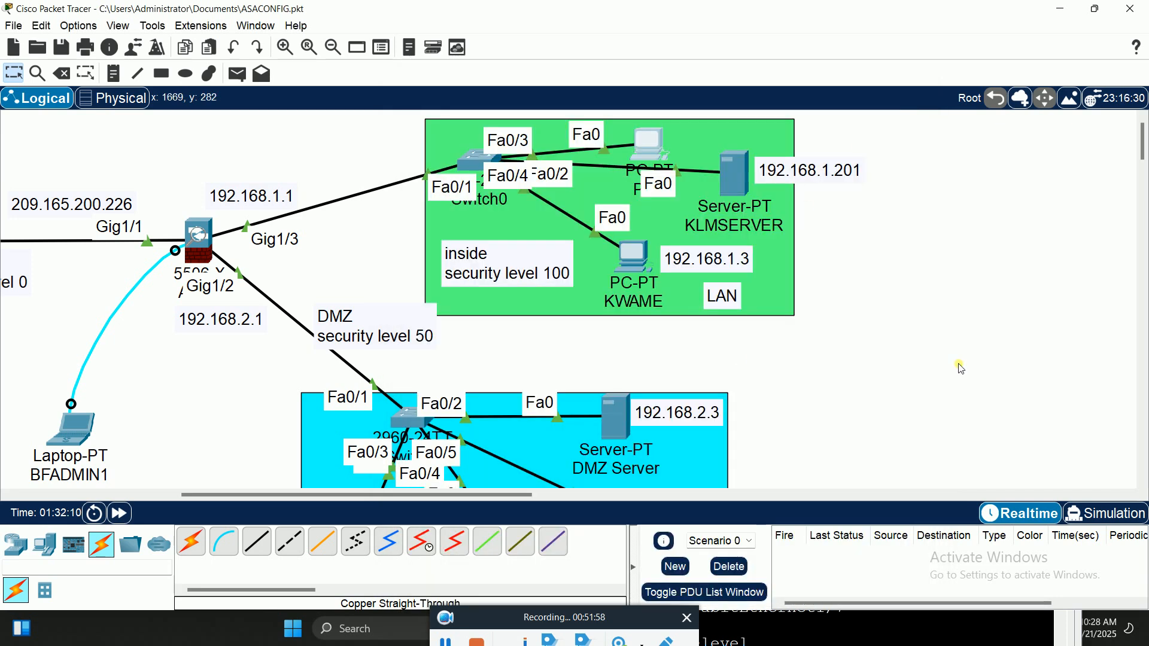